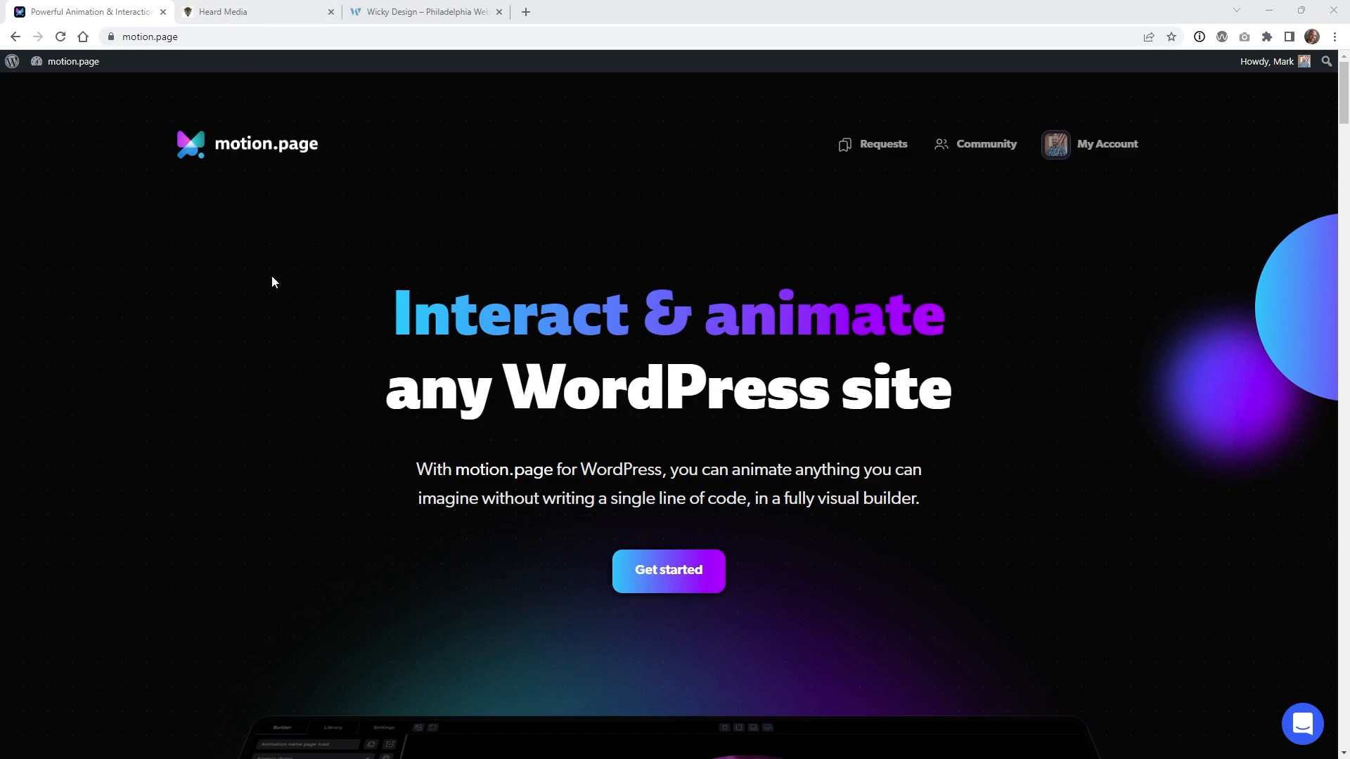
Look over the motion.page landing page's introduction and its builder preview image.
scroll(225, 376, "down", 1)
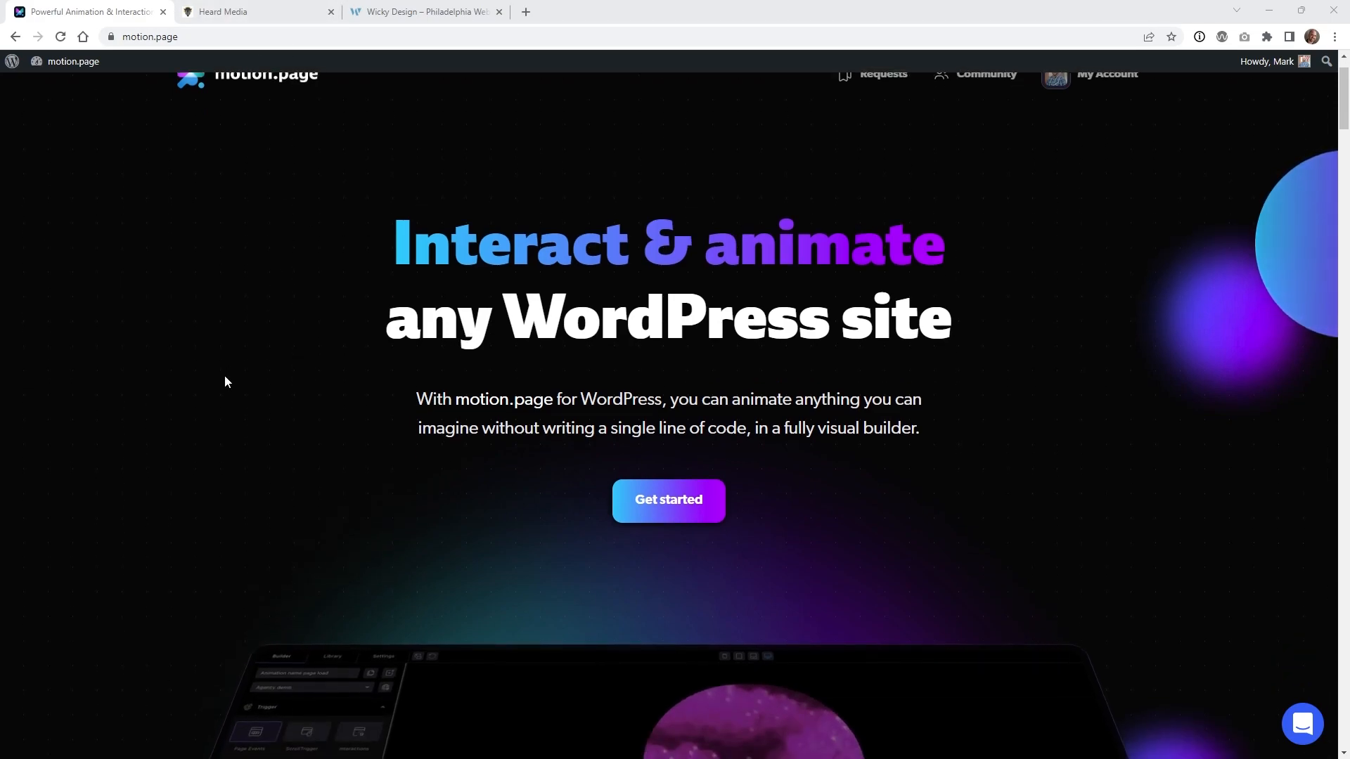
scroll(225, 382, "down", 4)
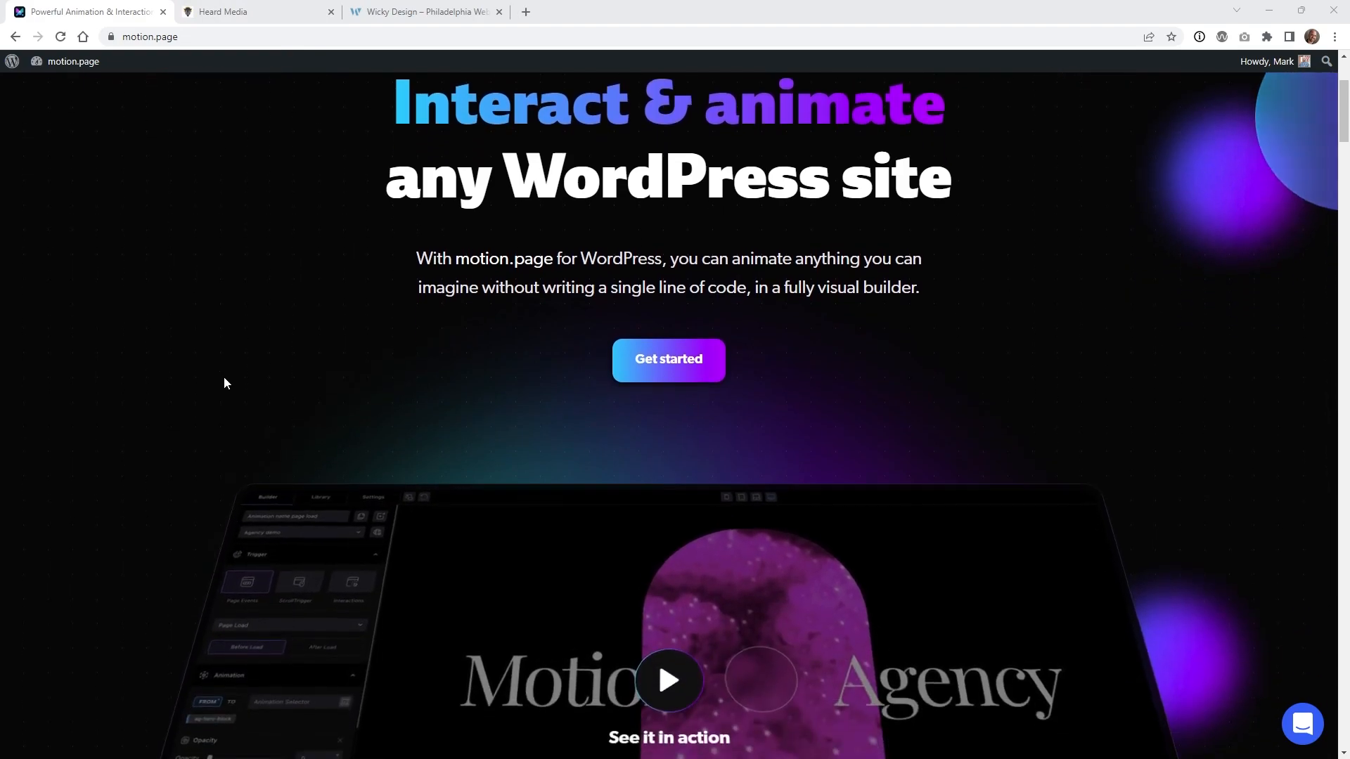
scroll(225, 382, "down", 1)
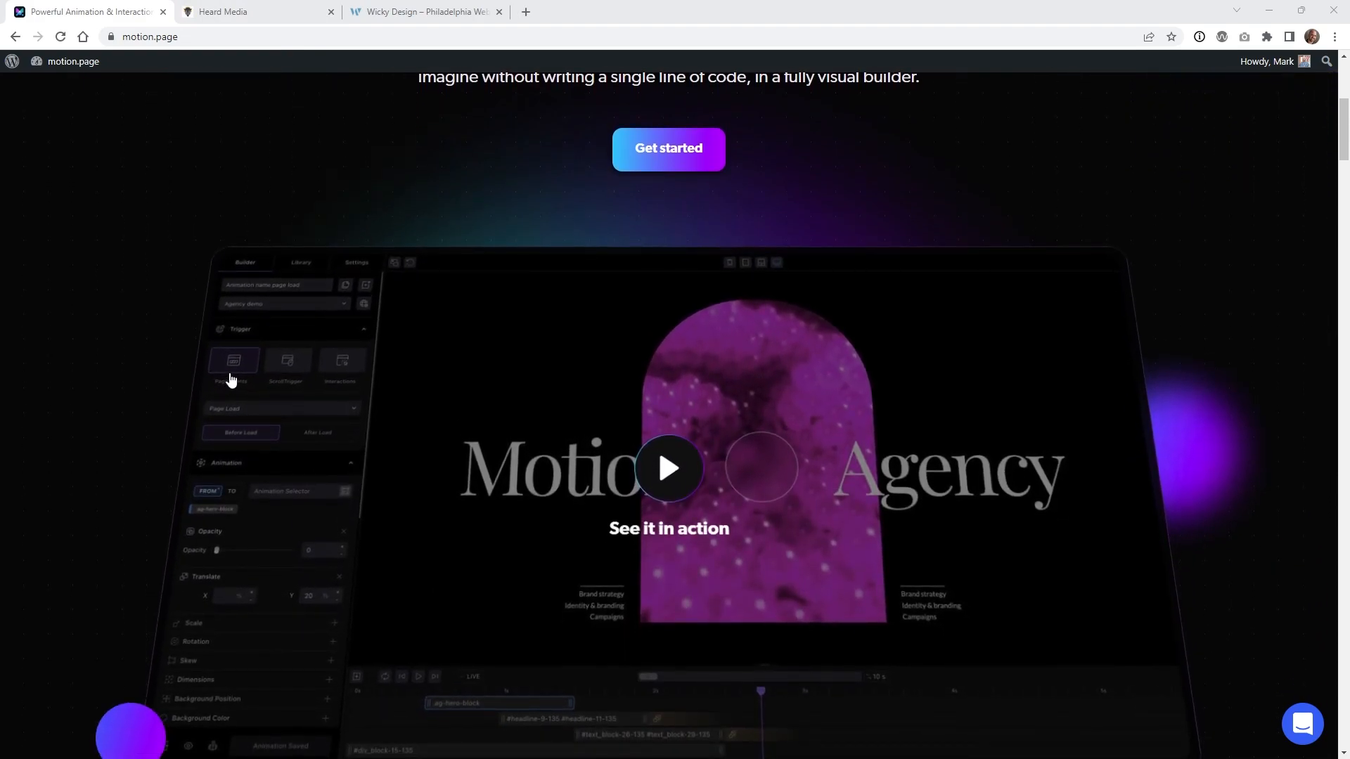
scroll(231, 380, "down", 2)
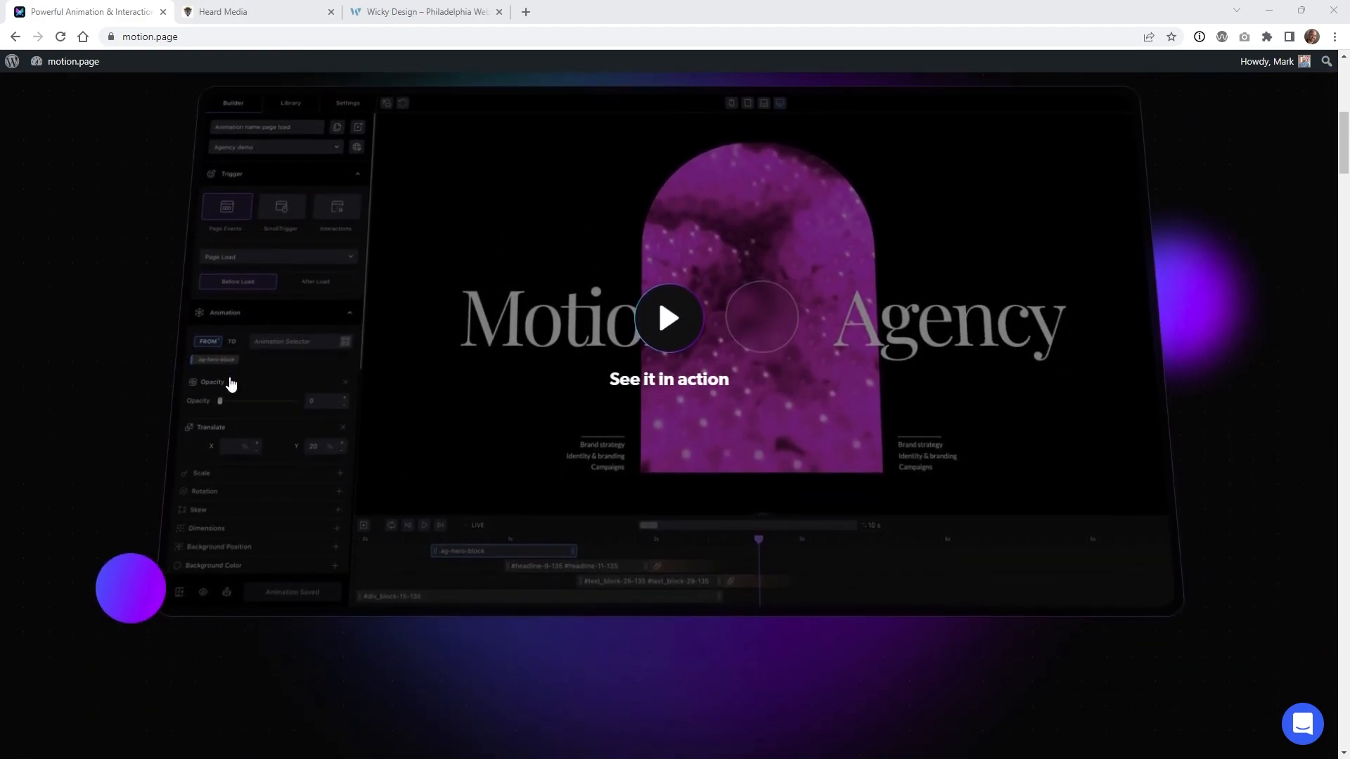
Examine the feature cards from On Entrance to Hover Effects and the section on supported page builders.
scroll(231, 383, "down", 8)
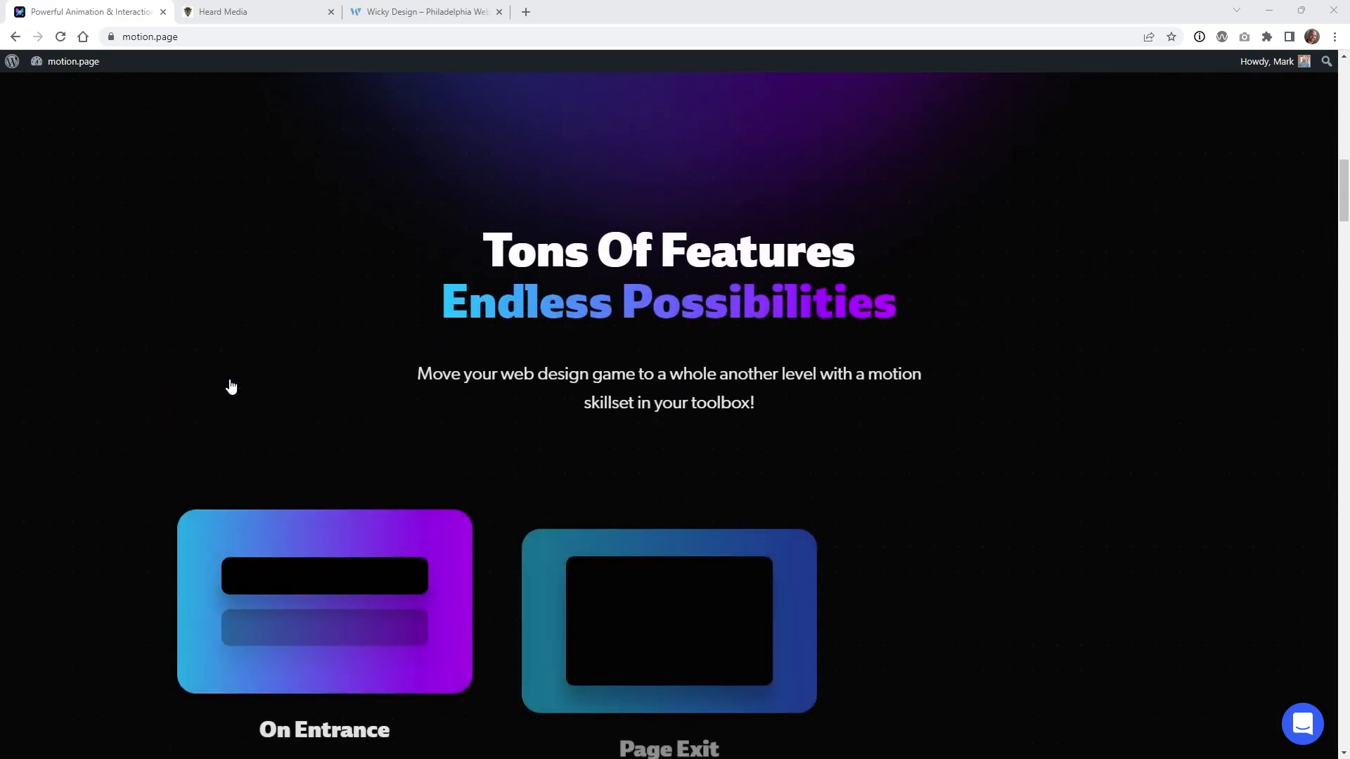
scroll(232, 386, "down", 2)
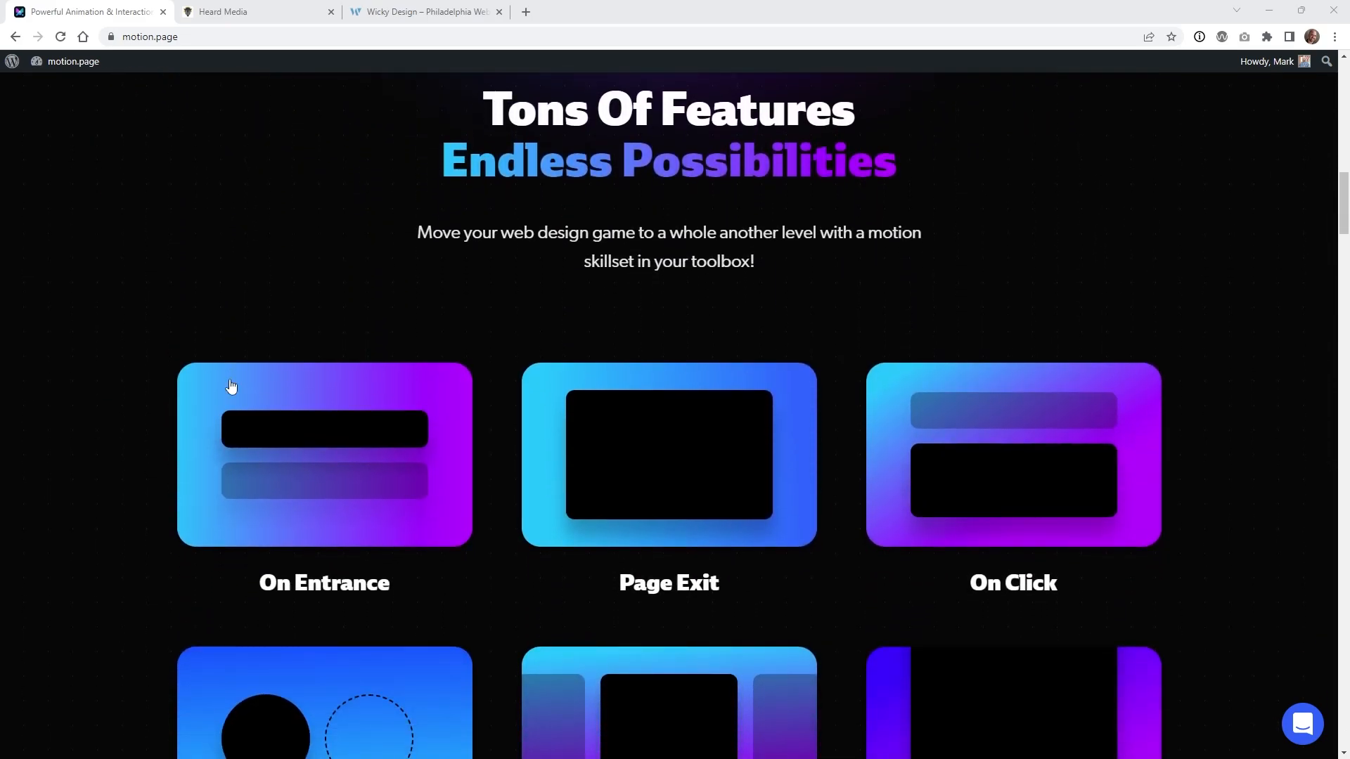
scroll(142, 448, "down", 2)
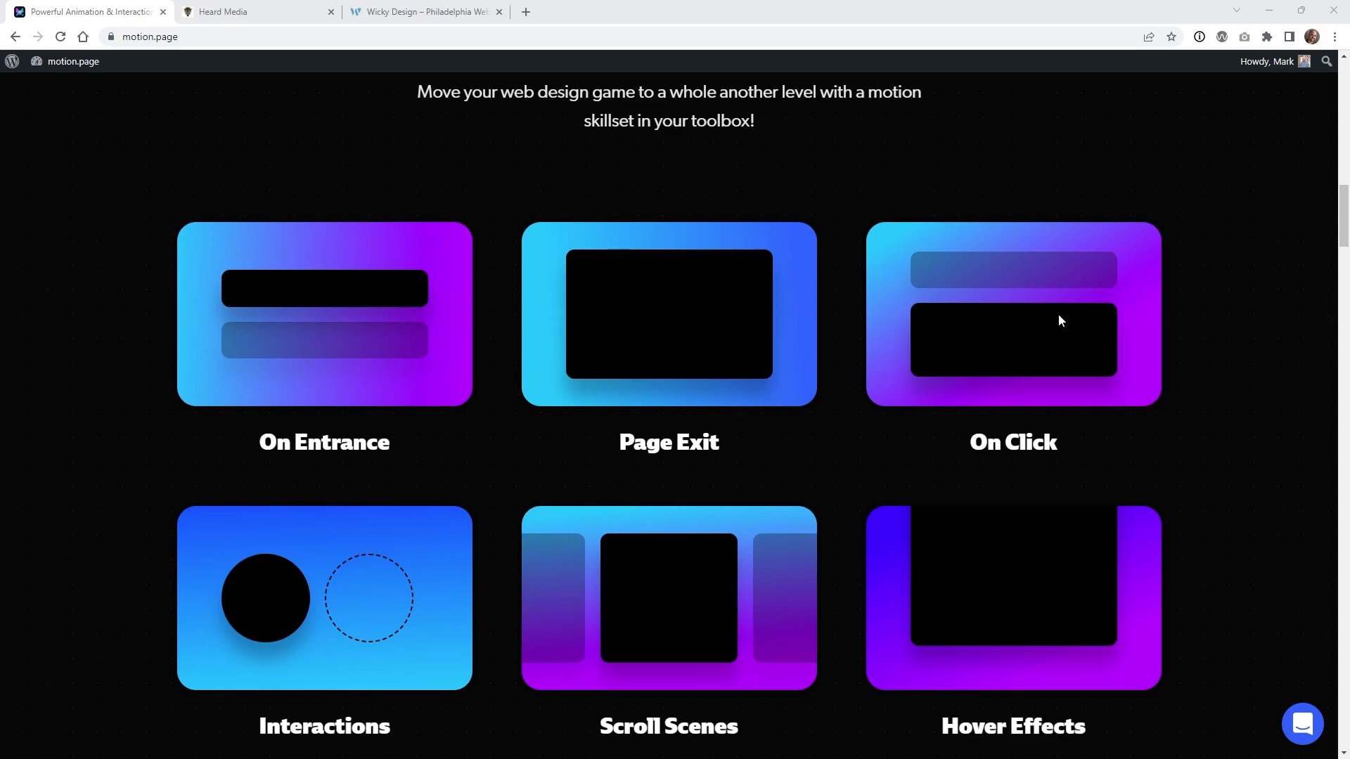
scroll(965, 285, "down", 2)
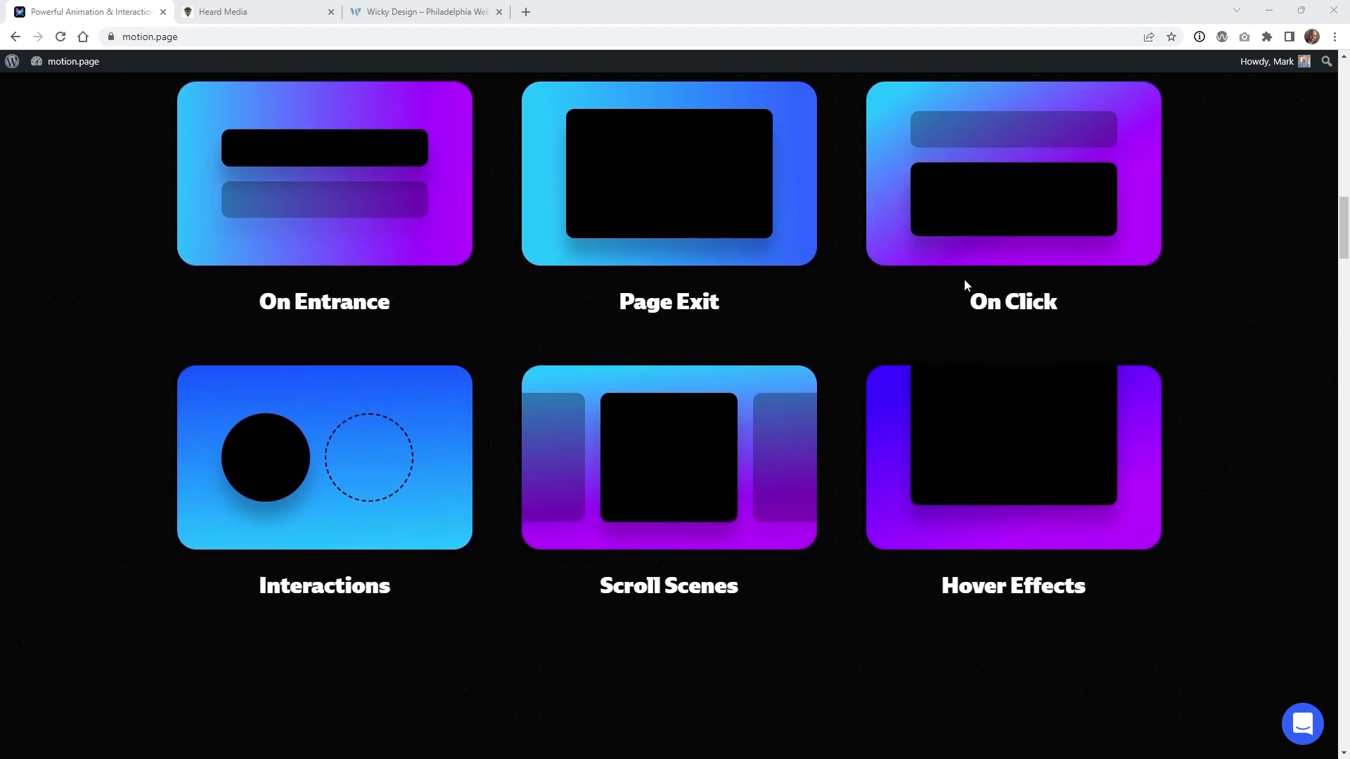
scroll(318, 461, "down", 2)
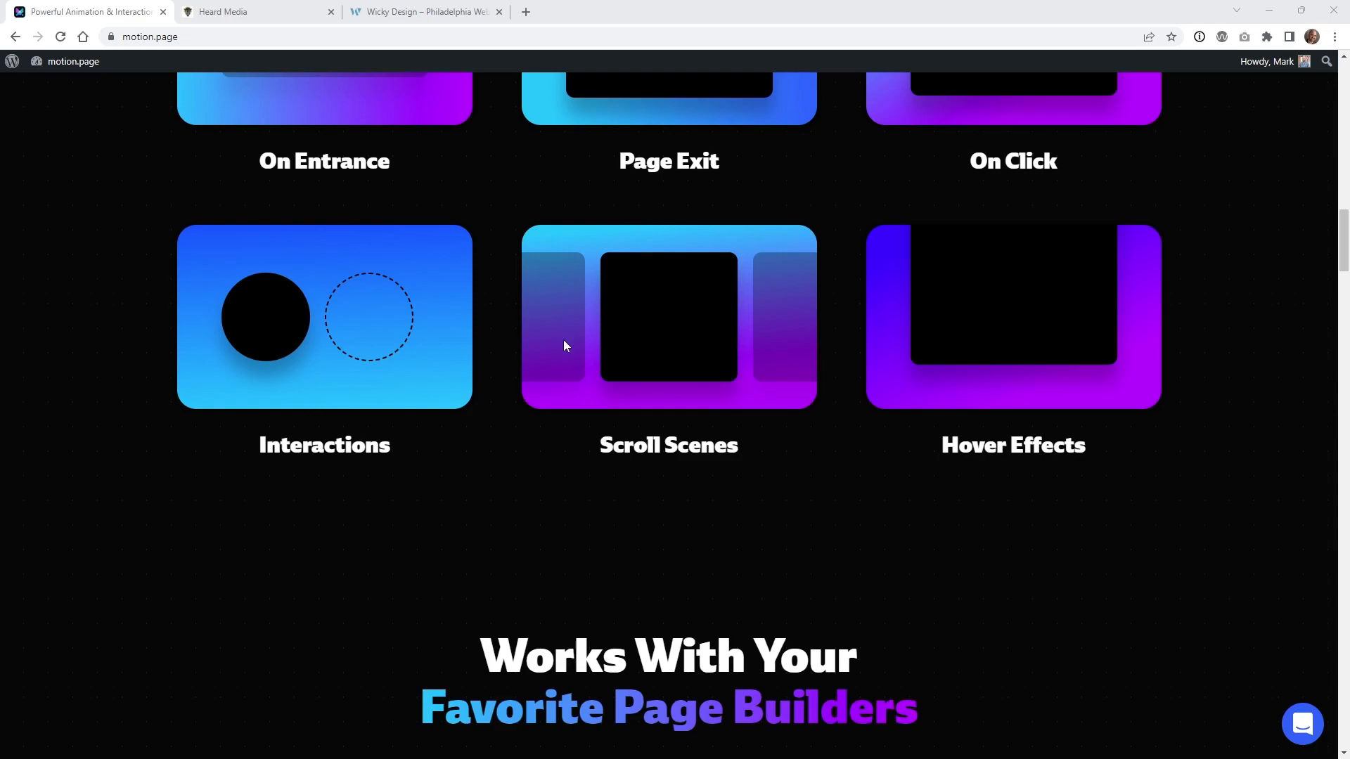
scroll(563, 341, "down", 2)
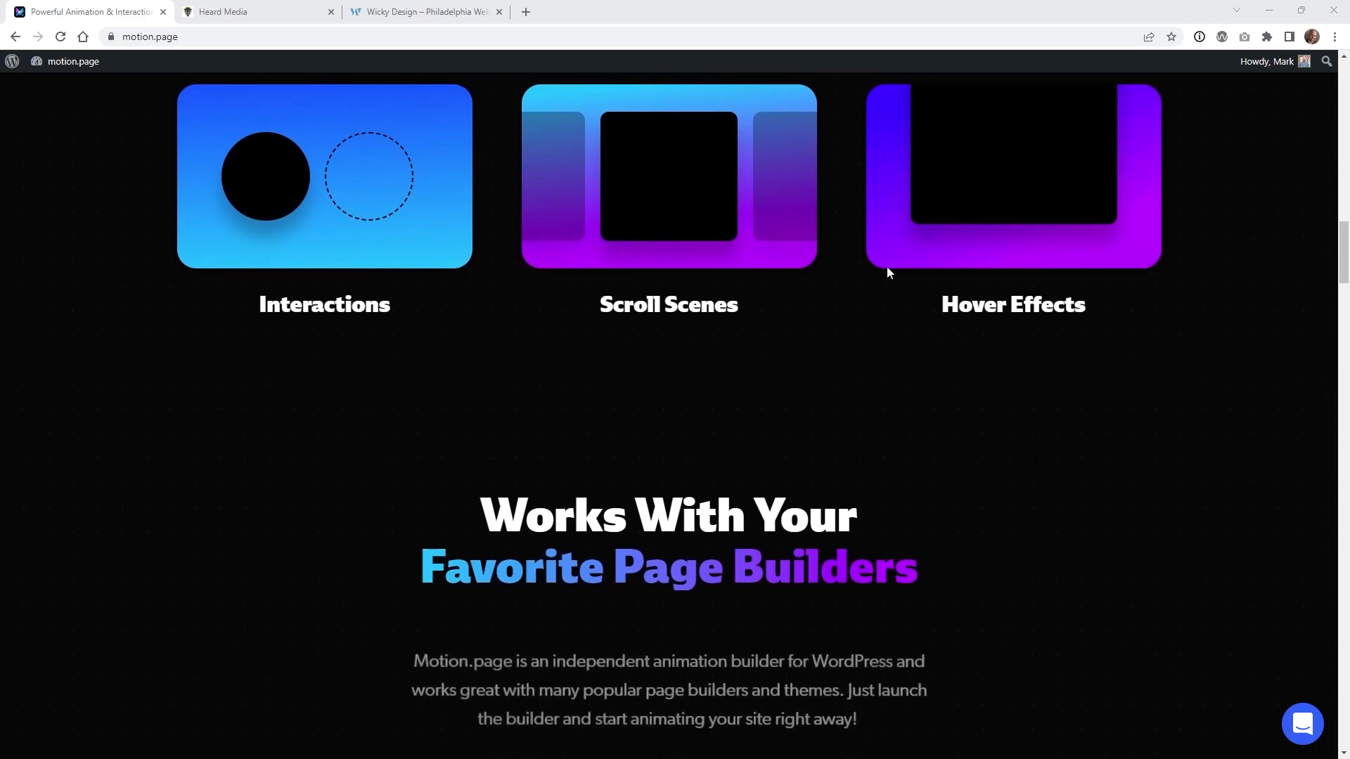
scroll(246, 470, "down", 2)
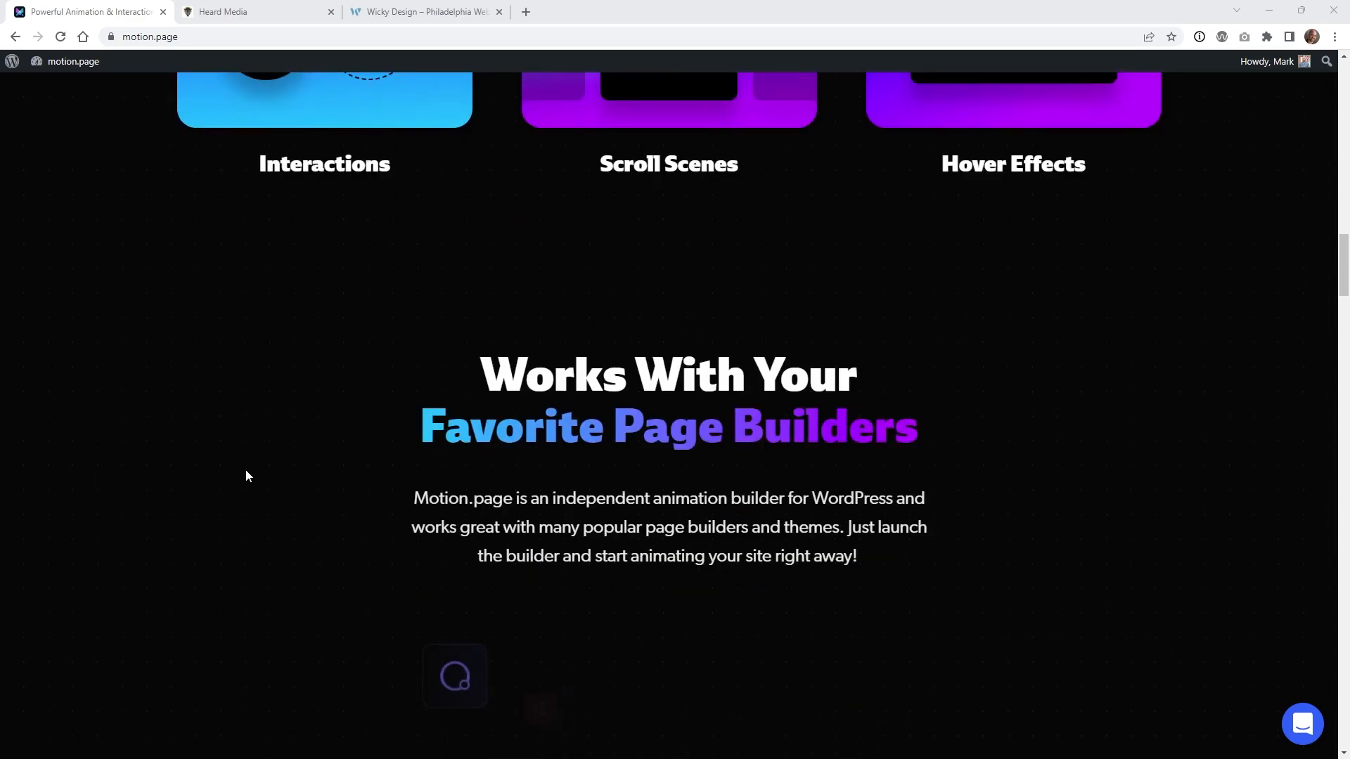
scroll(246, 470, "down", 2)
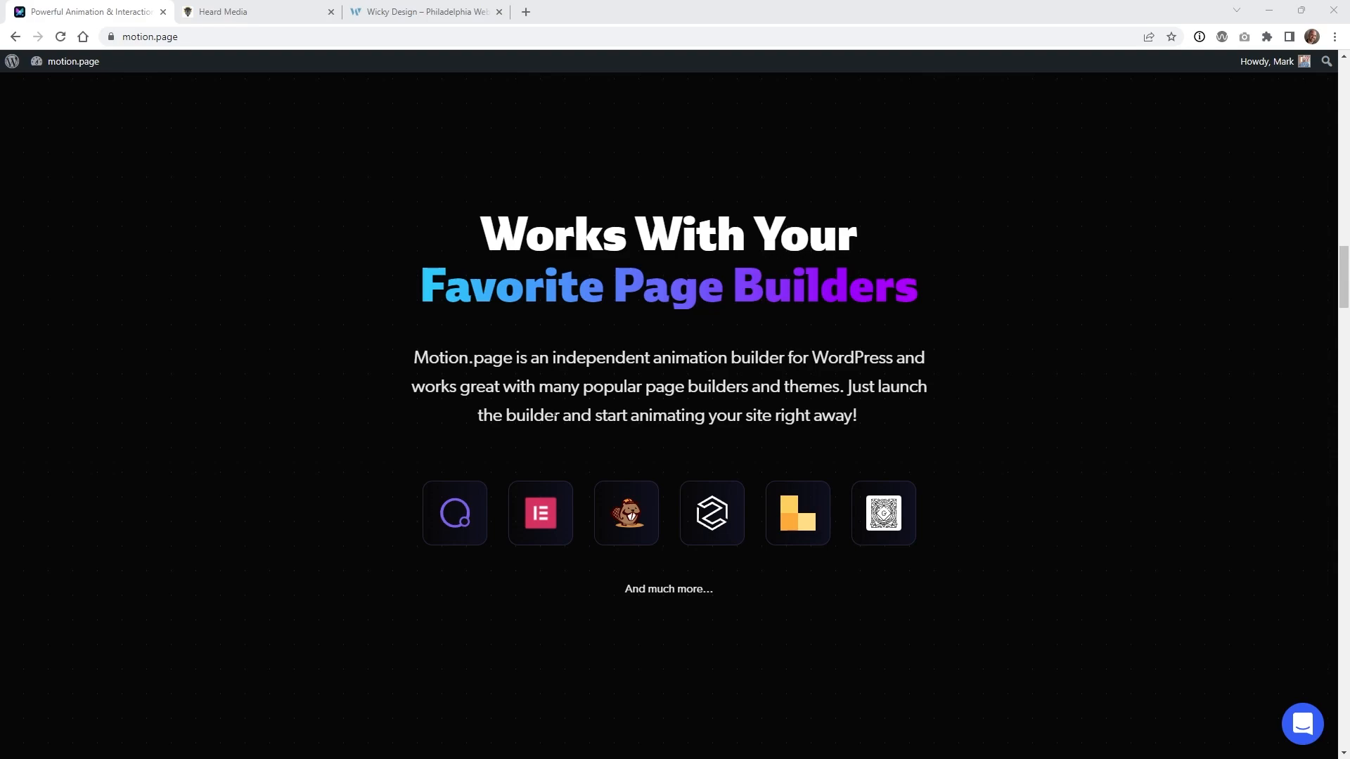
Examine the Fully Visual GUI section's builder demo, including its animation controls, astronaut scene and timeline.
scroll(815, 487, "down", 5)
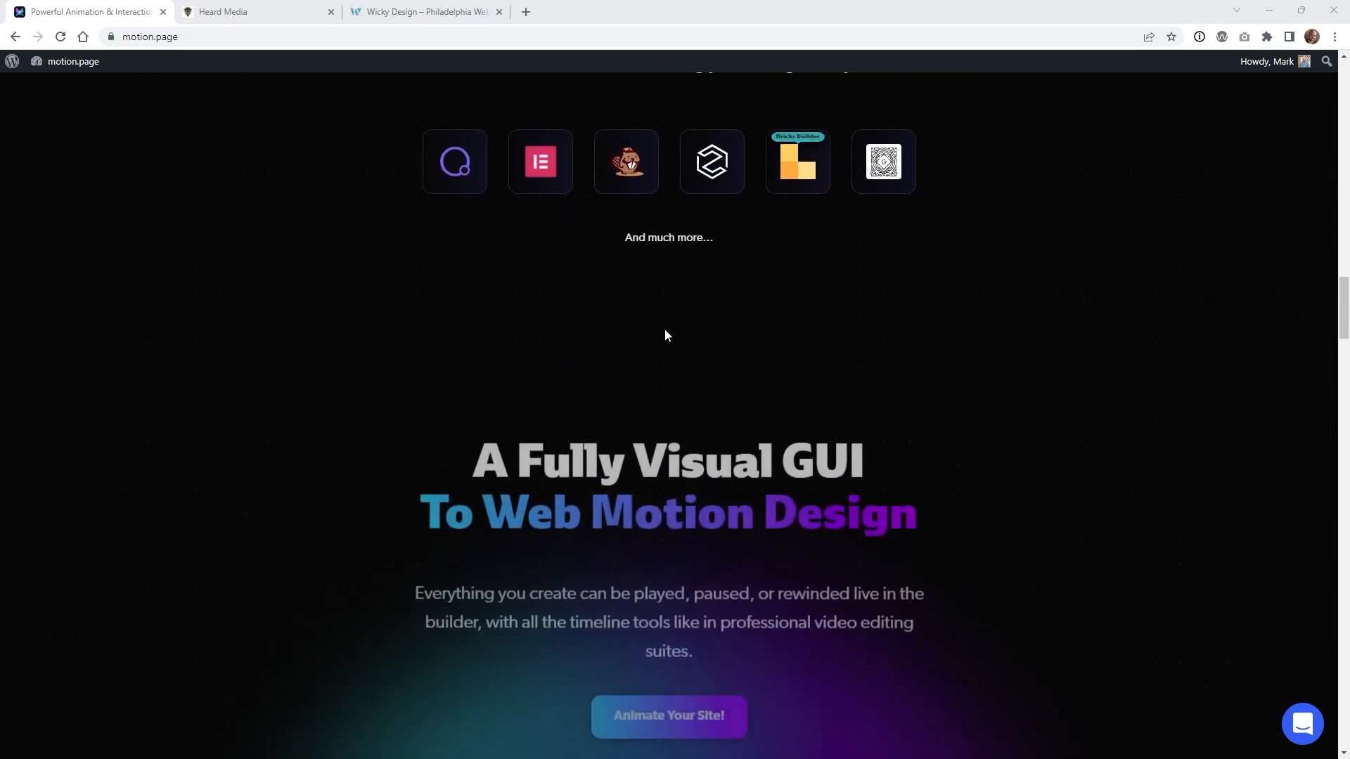
scroll(322, 351, "down", 3)
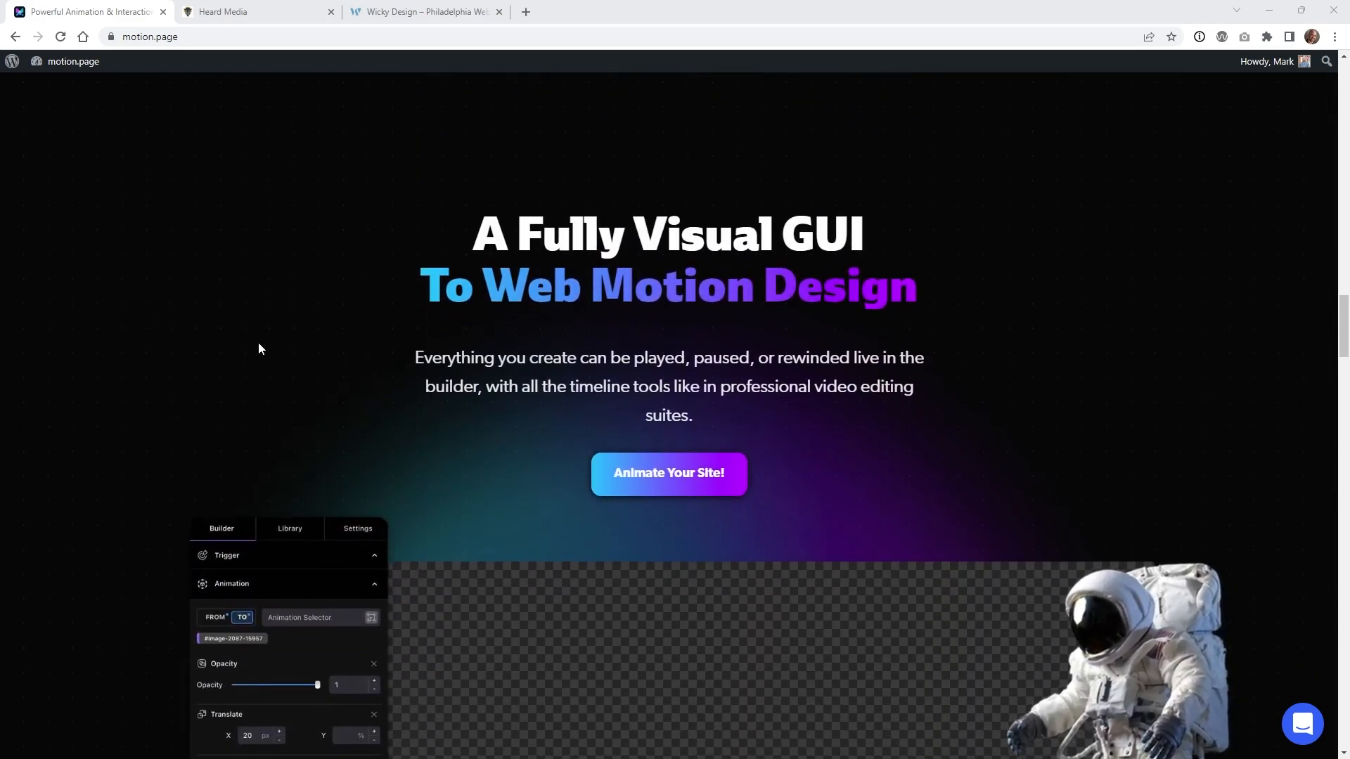
scroll(243, 339, "down", 2)
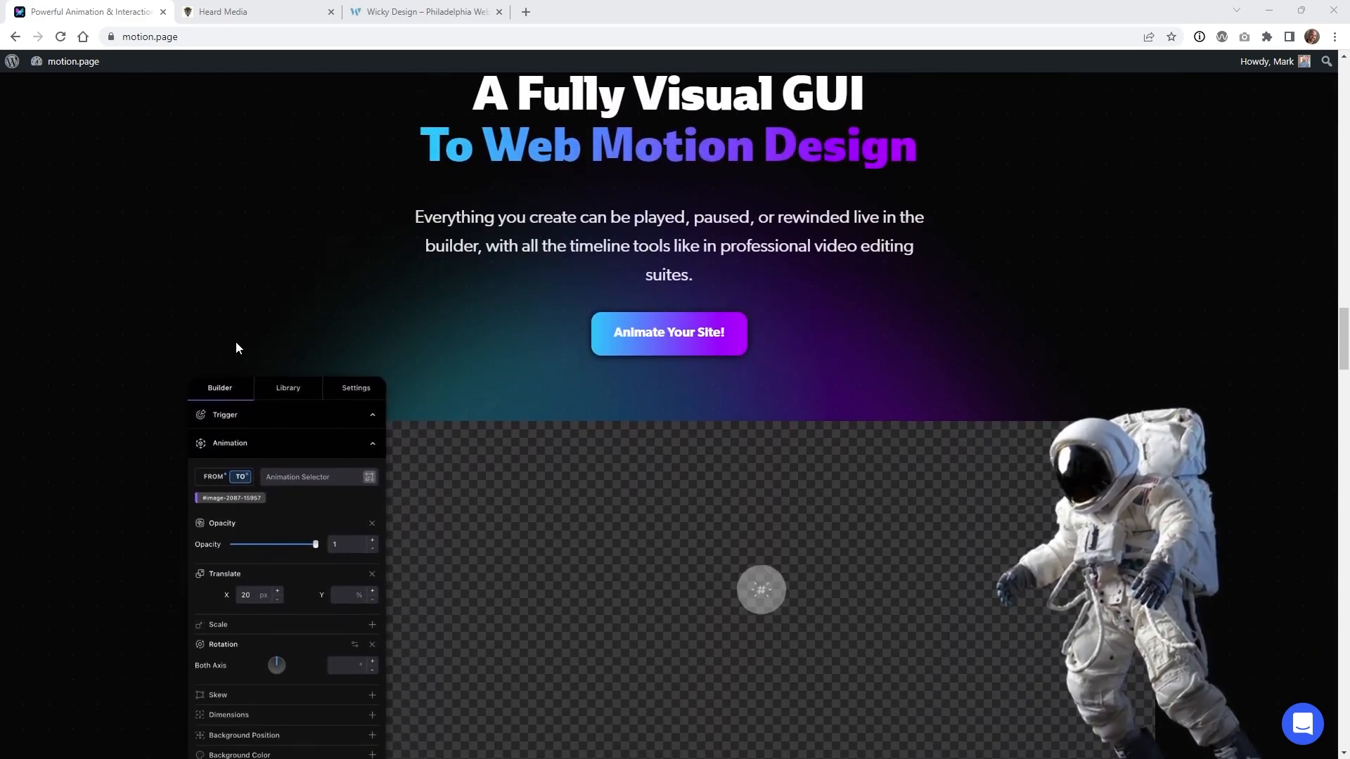
scroll(235, 342, "down", 2)
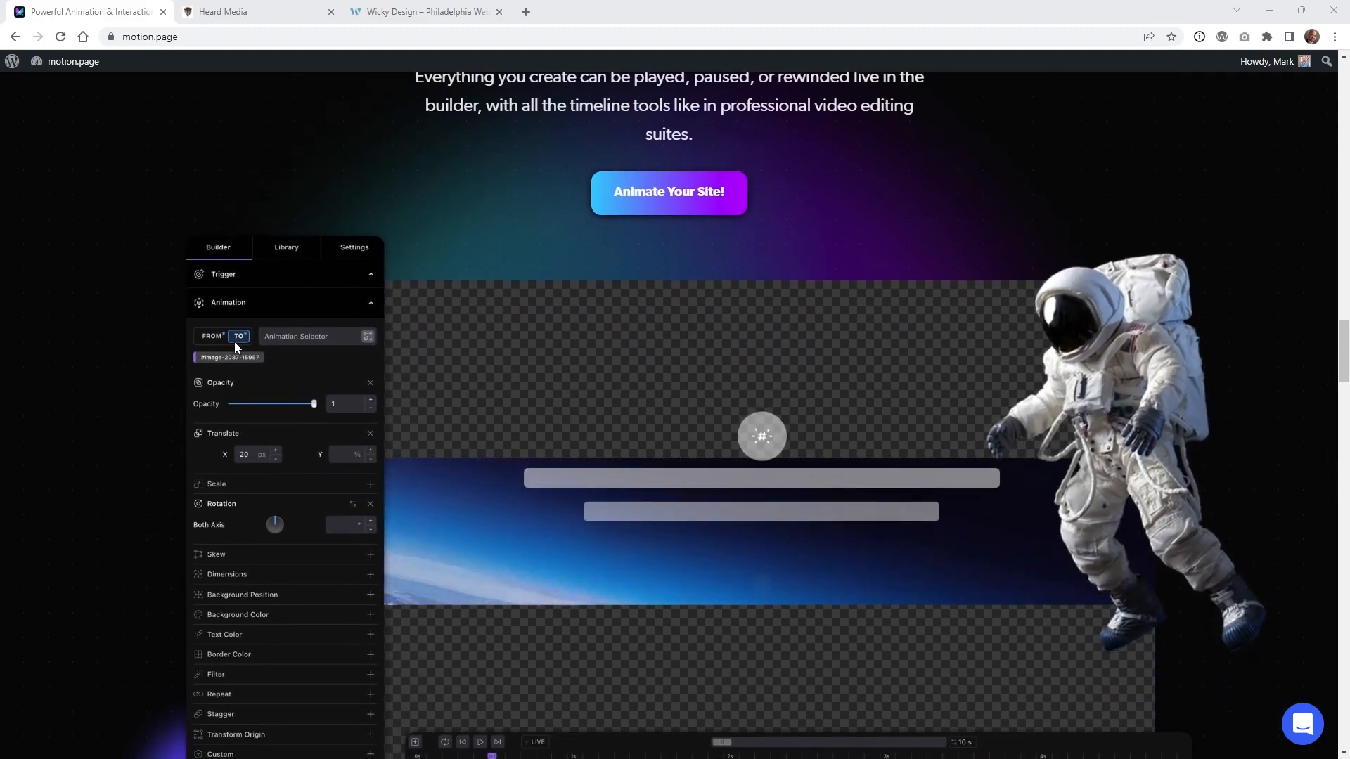
scroll(233, 340, "down", 1)
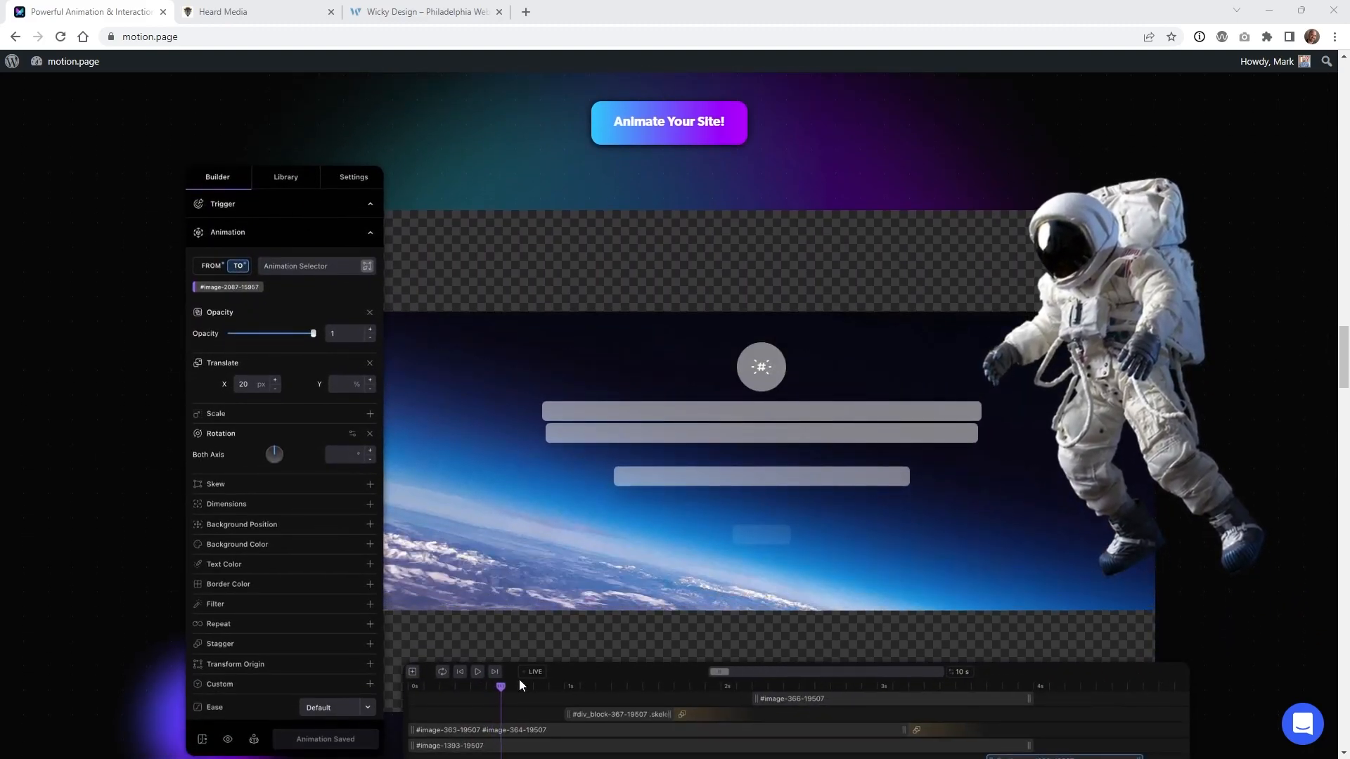
scroll(487, 647, "down", 2)
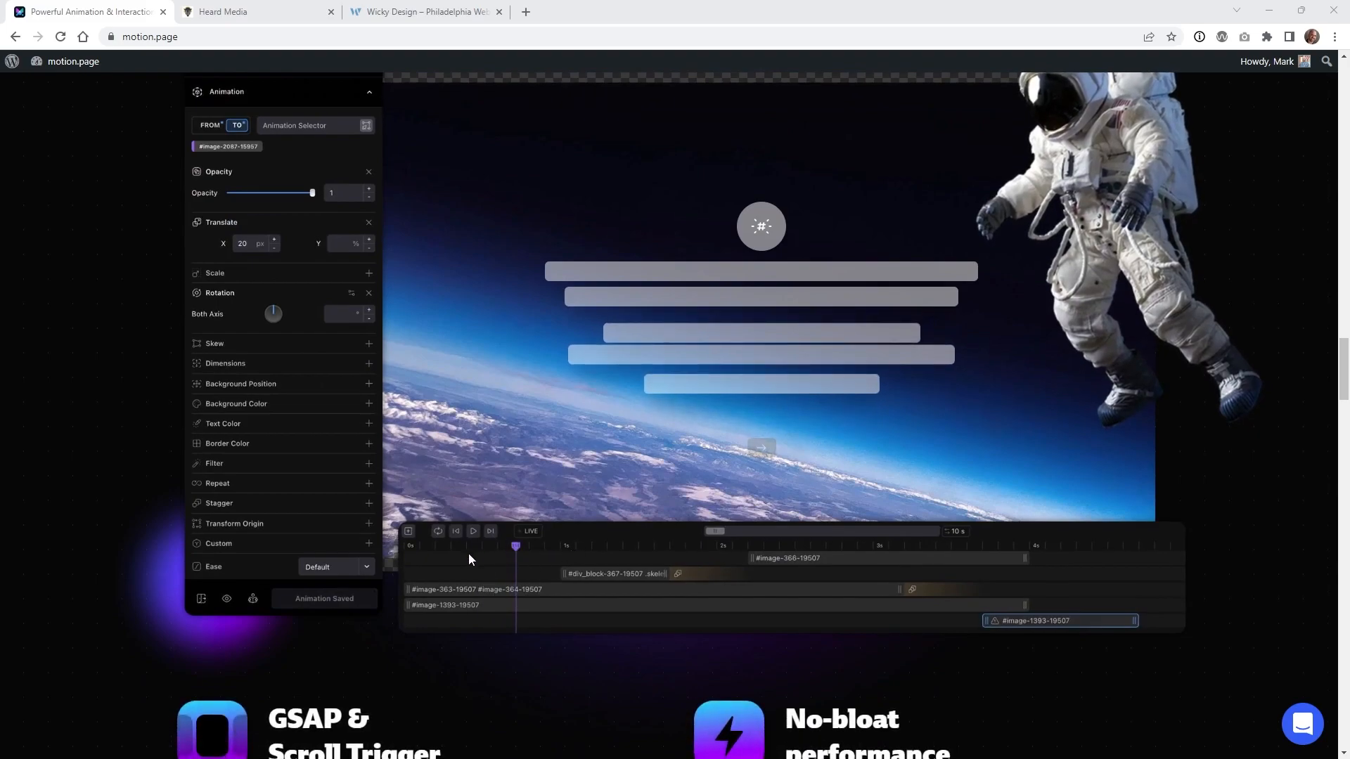
scroll(705, 561, "up", 2)
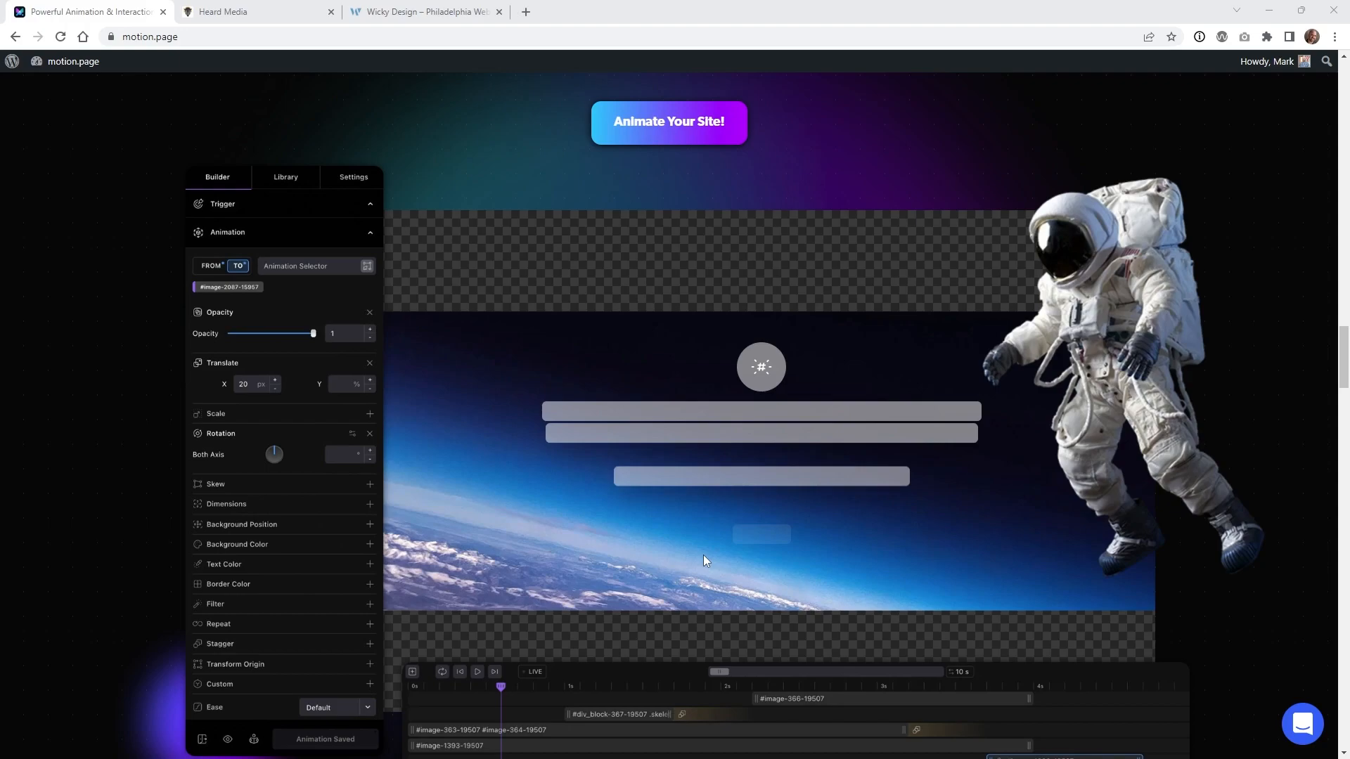
scroll(652, 551, "down", 2)
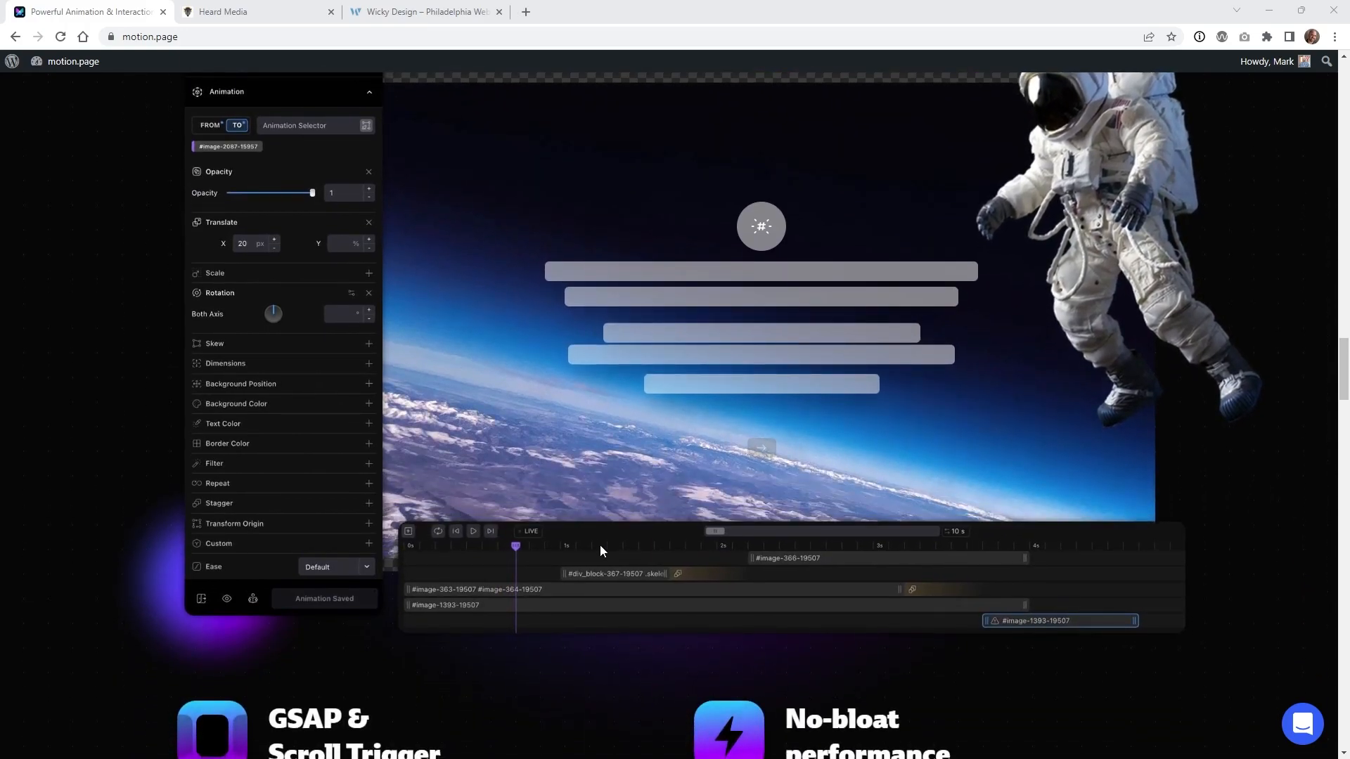
scroll(600, 545, "up", 1)
scroll(337, 342, "up", 2)
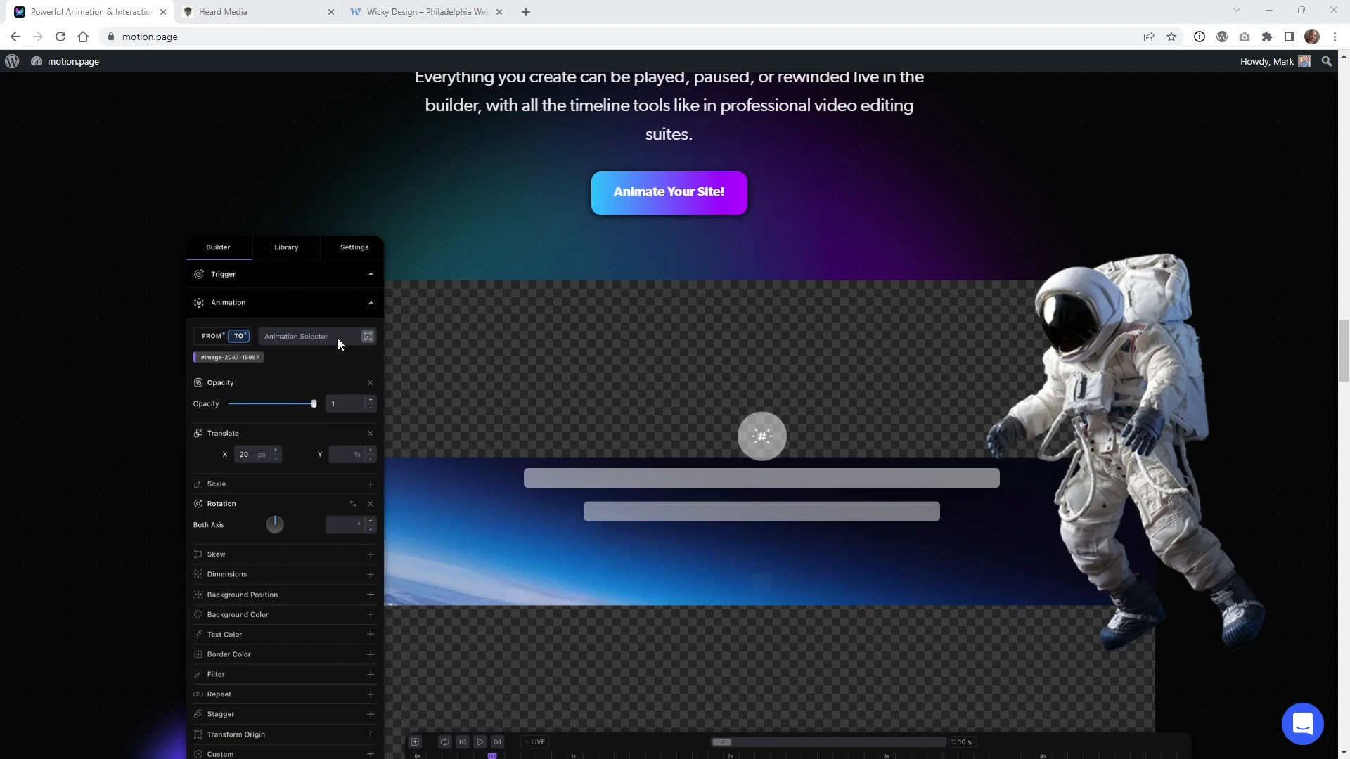
scroll(370, 345, "down", 1)
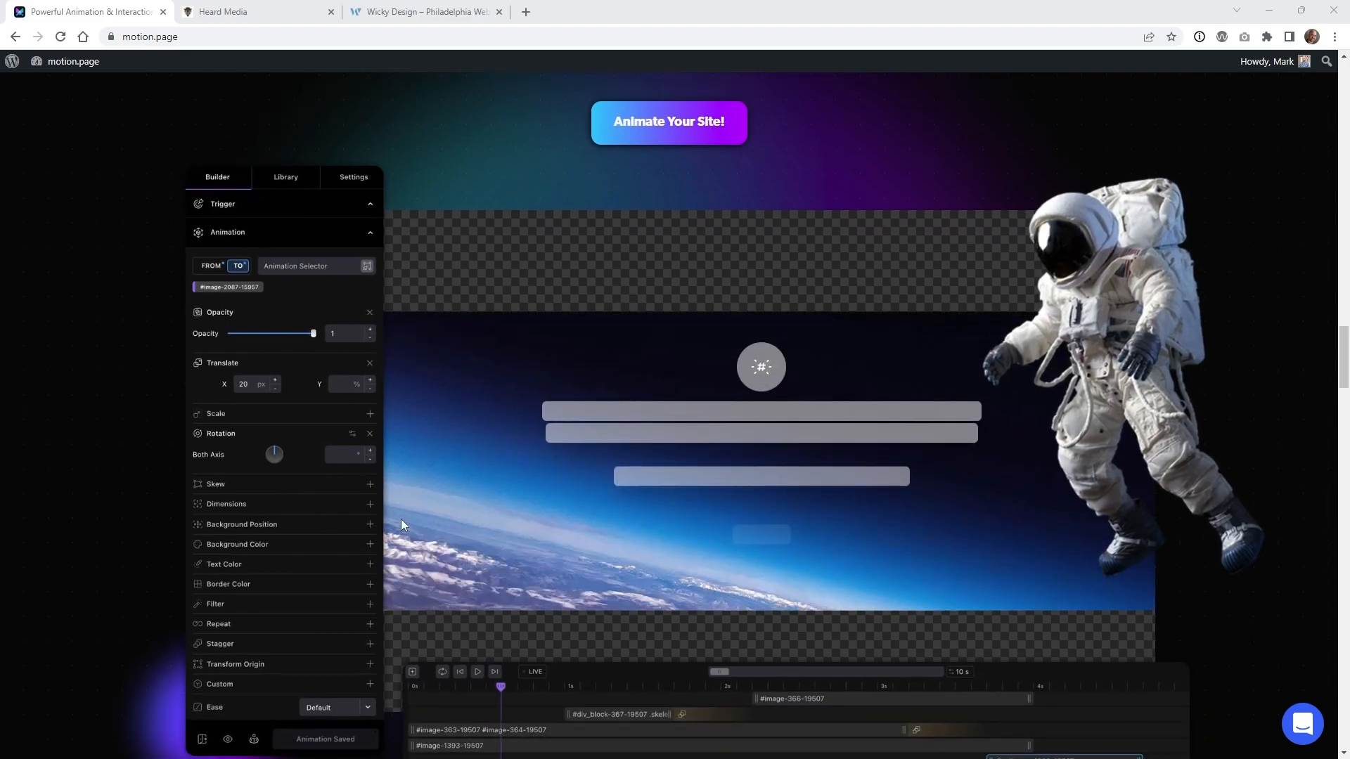
scroll(398, 524, "down", 1)
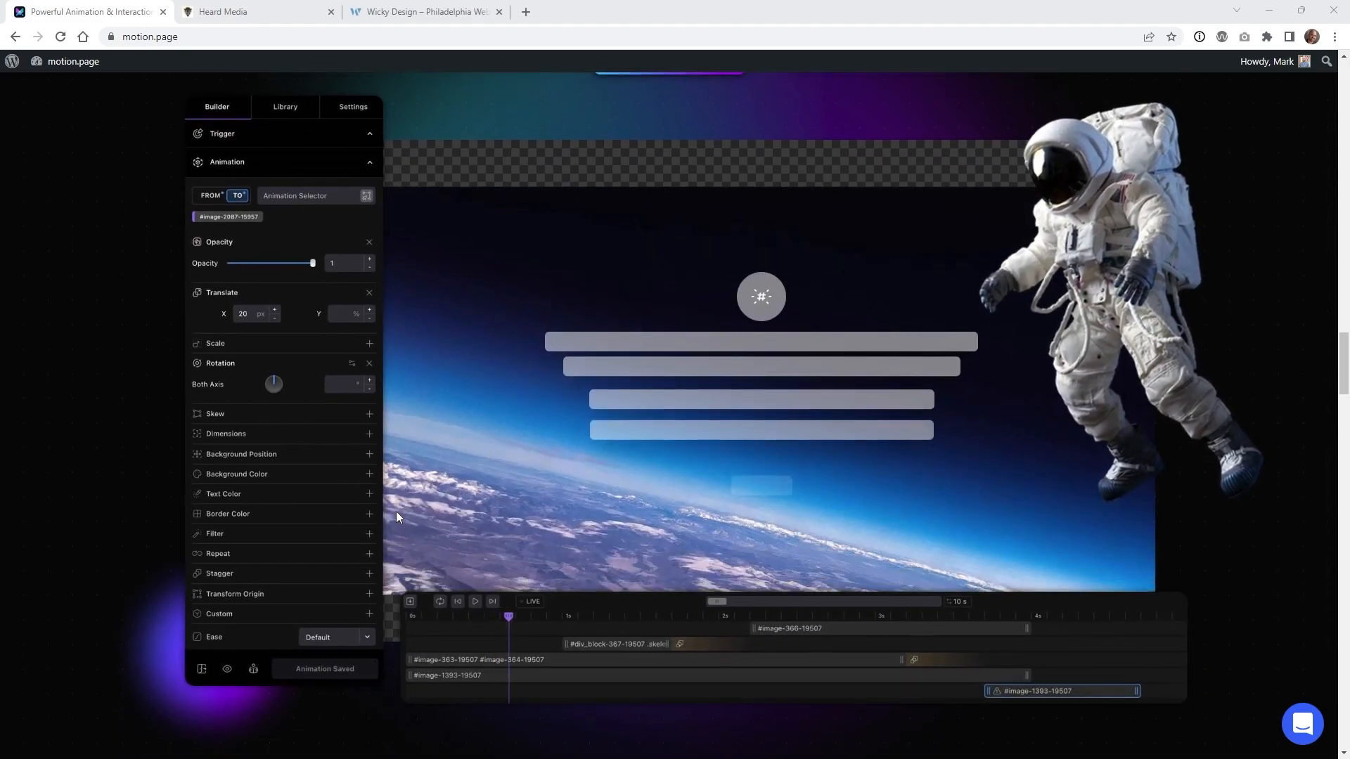
Read the No-bloat performance text, highlighting the phrases on JS-based animations and conditional loading on pages.
scroll(394, 517, "down", 6)
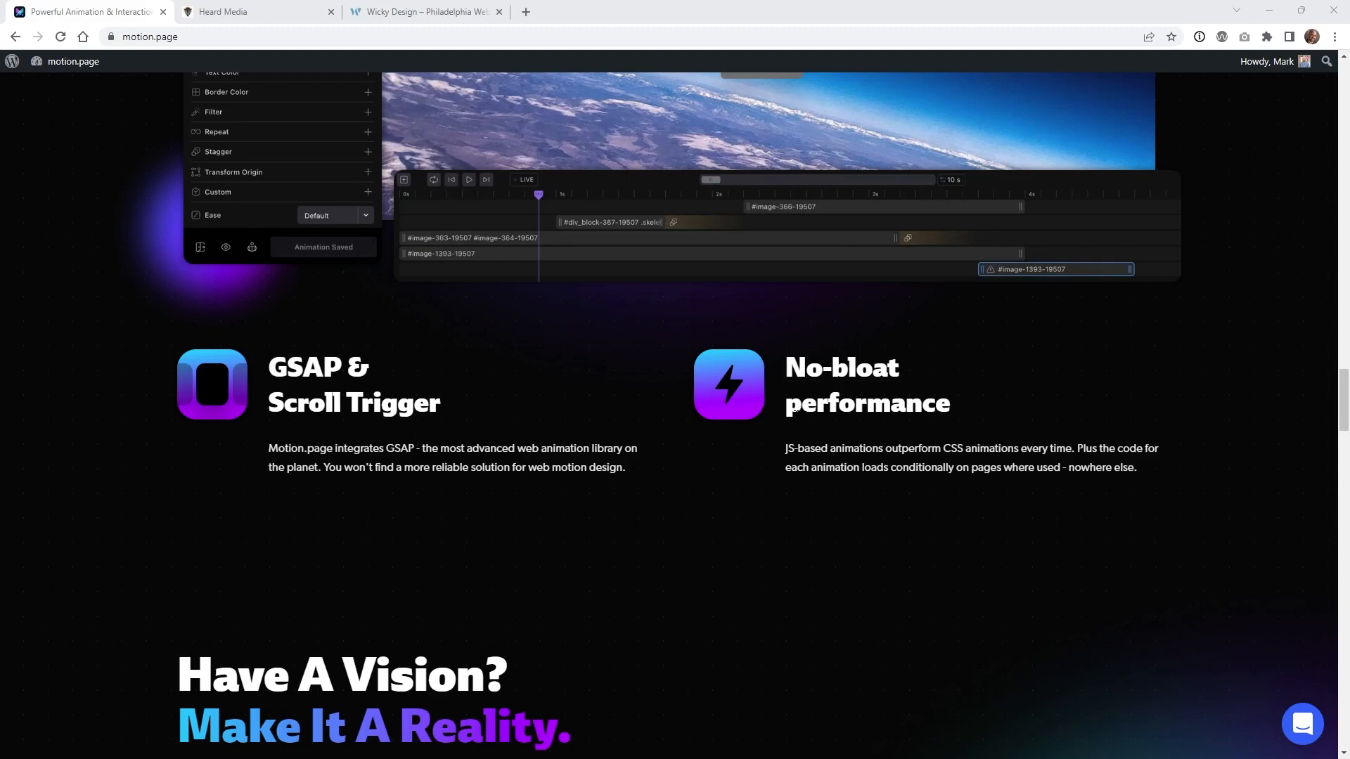
left_click_drag(794, 448, 931, 448)
scroll(935, 450, "down", 2)
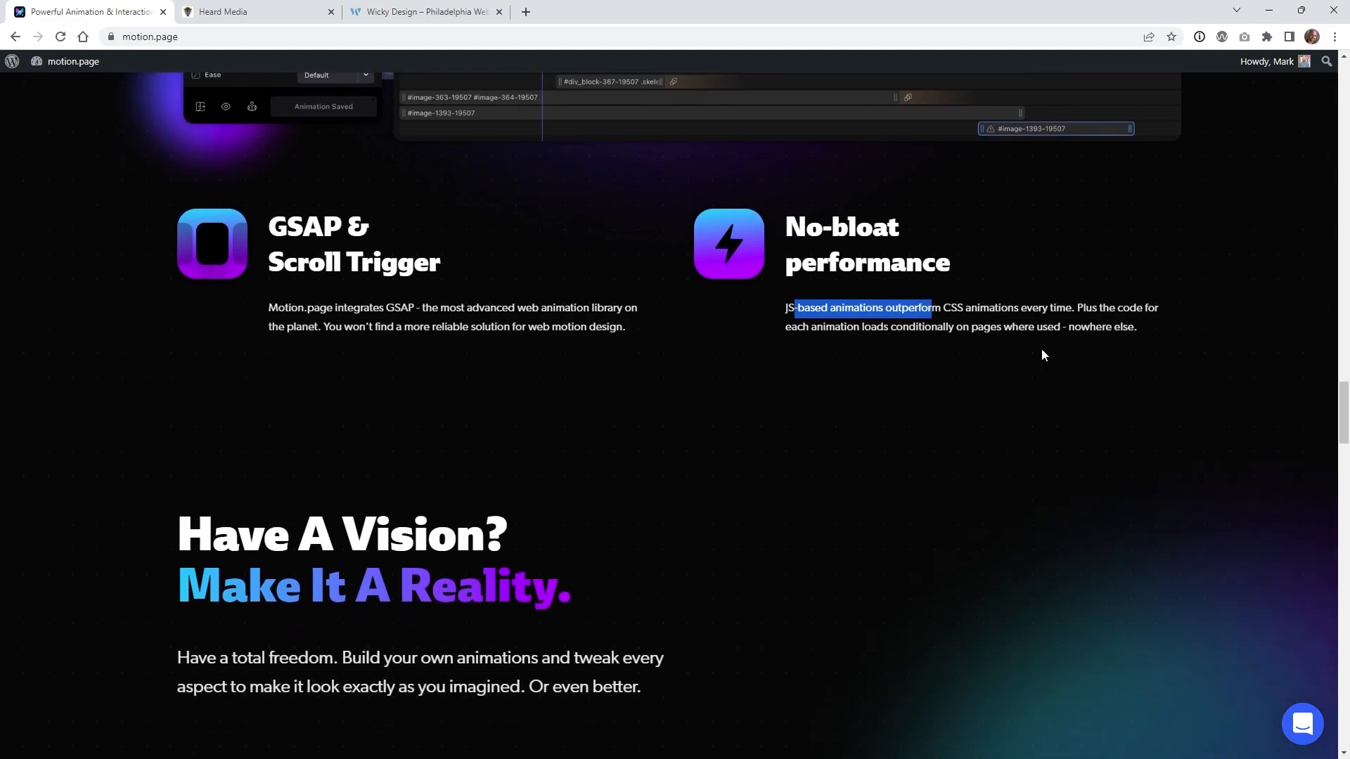
left_click_drag(898, 328, 1042, 327)
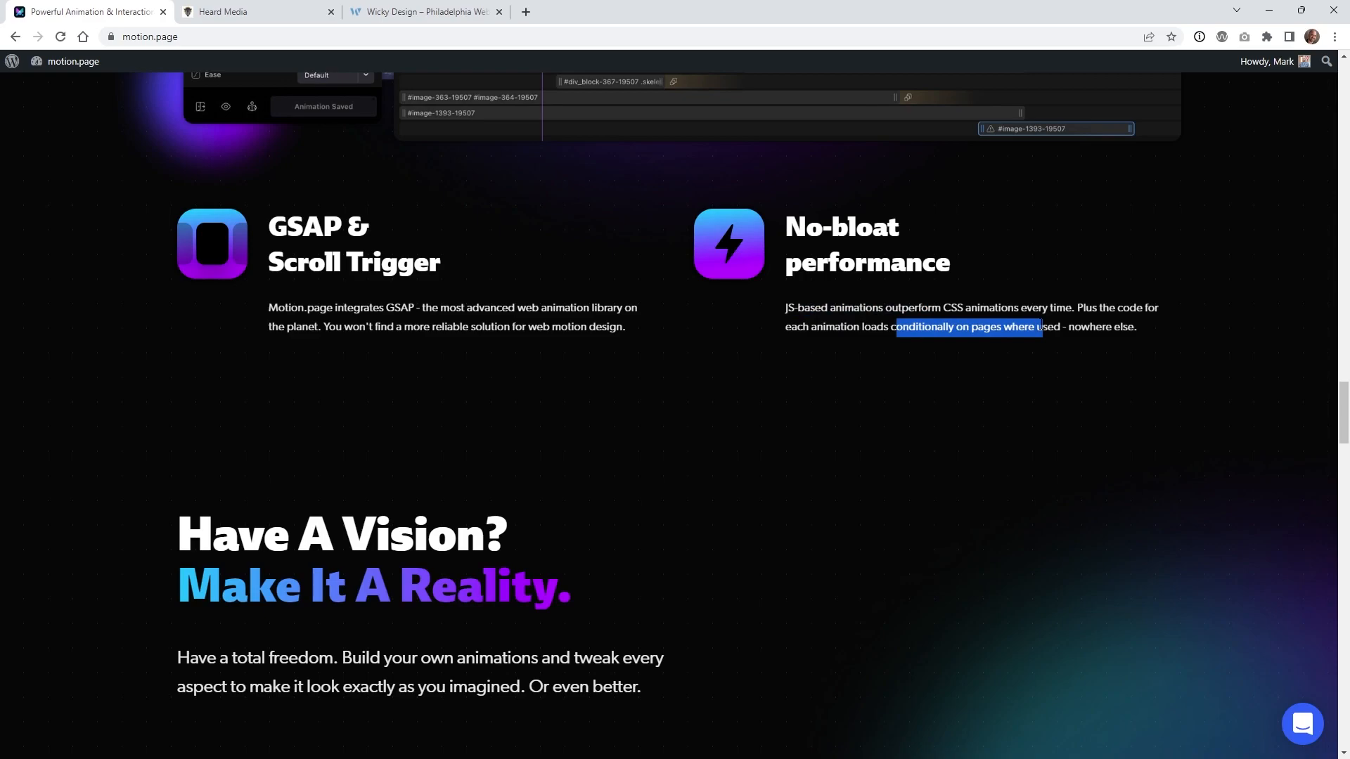
left_click(1109, 328)
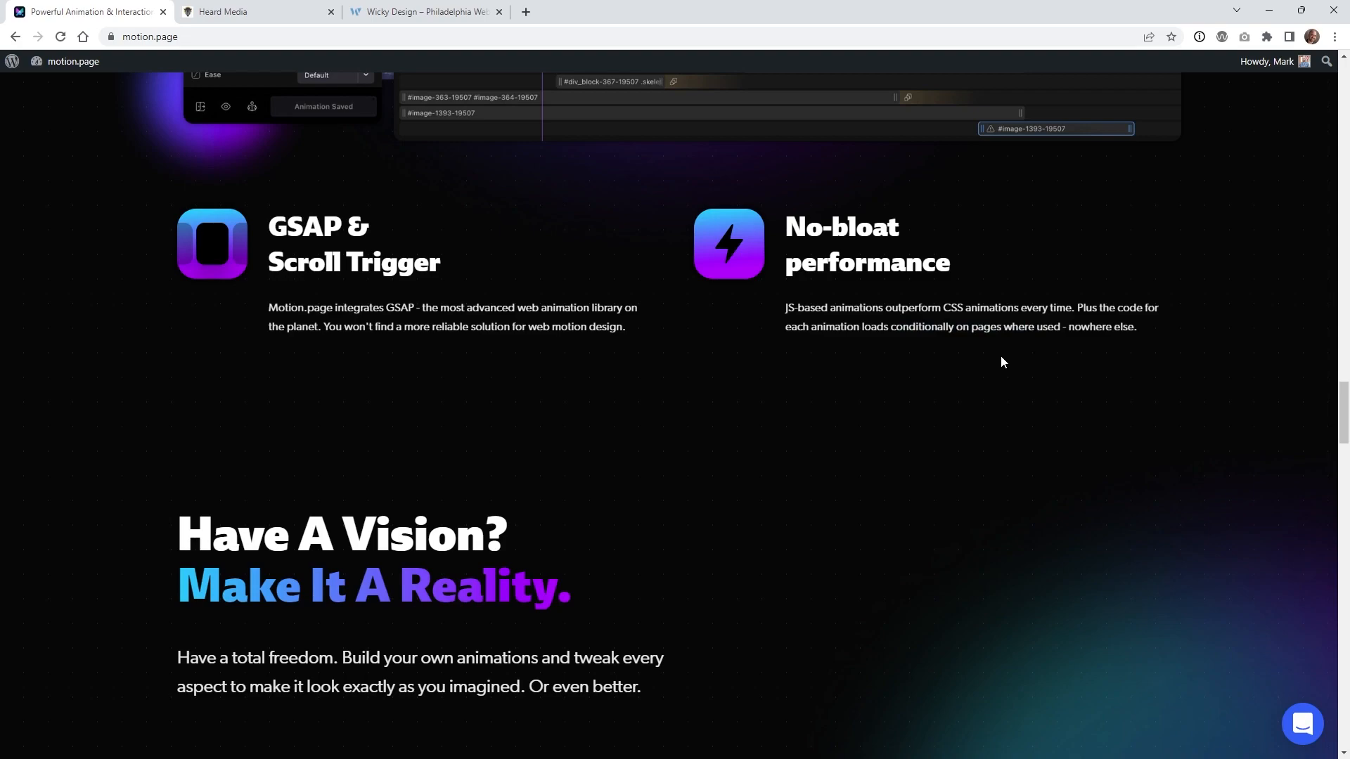
Browse the animation property carousel under Have A Vision? through to the Custom properties card.
scroll(1001, 363, "down", 6)
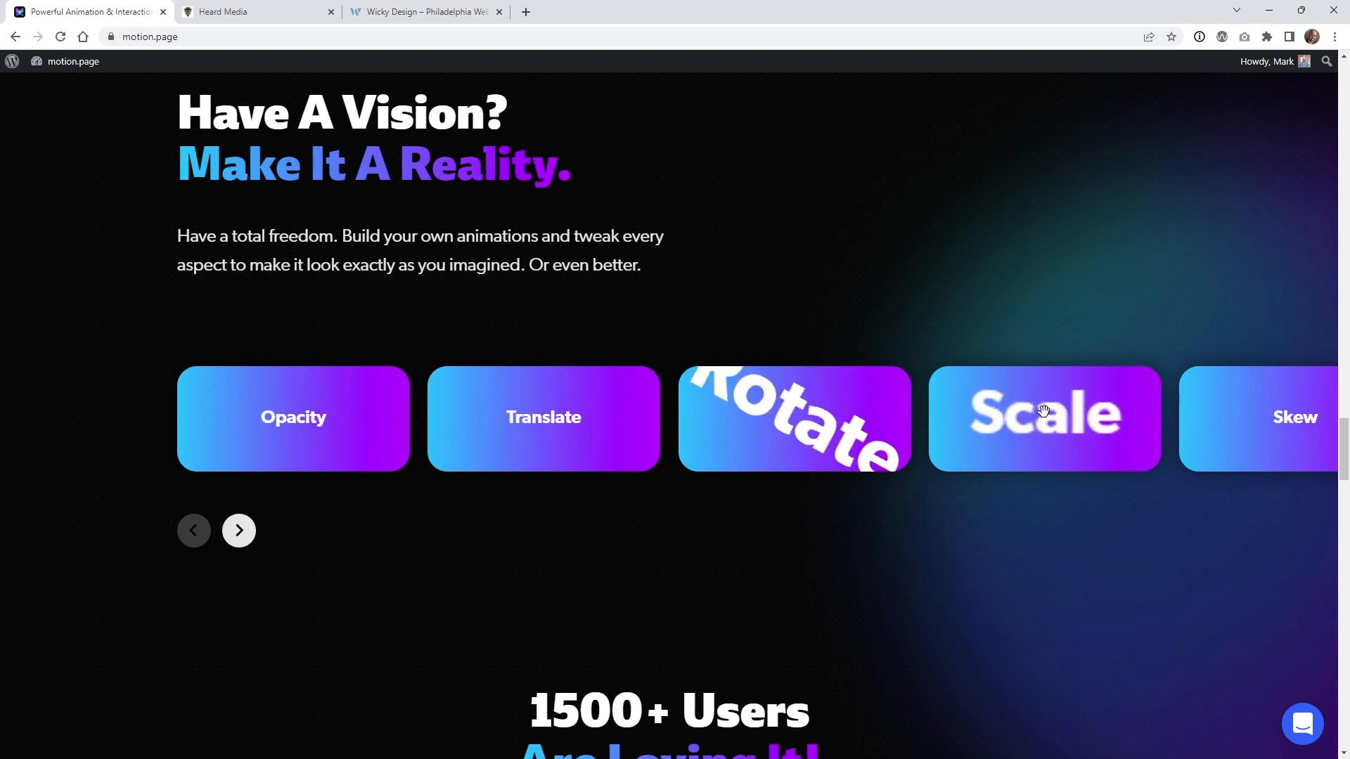
left_click(243, 536)
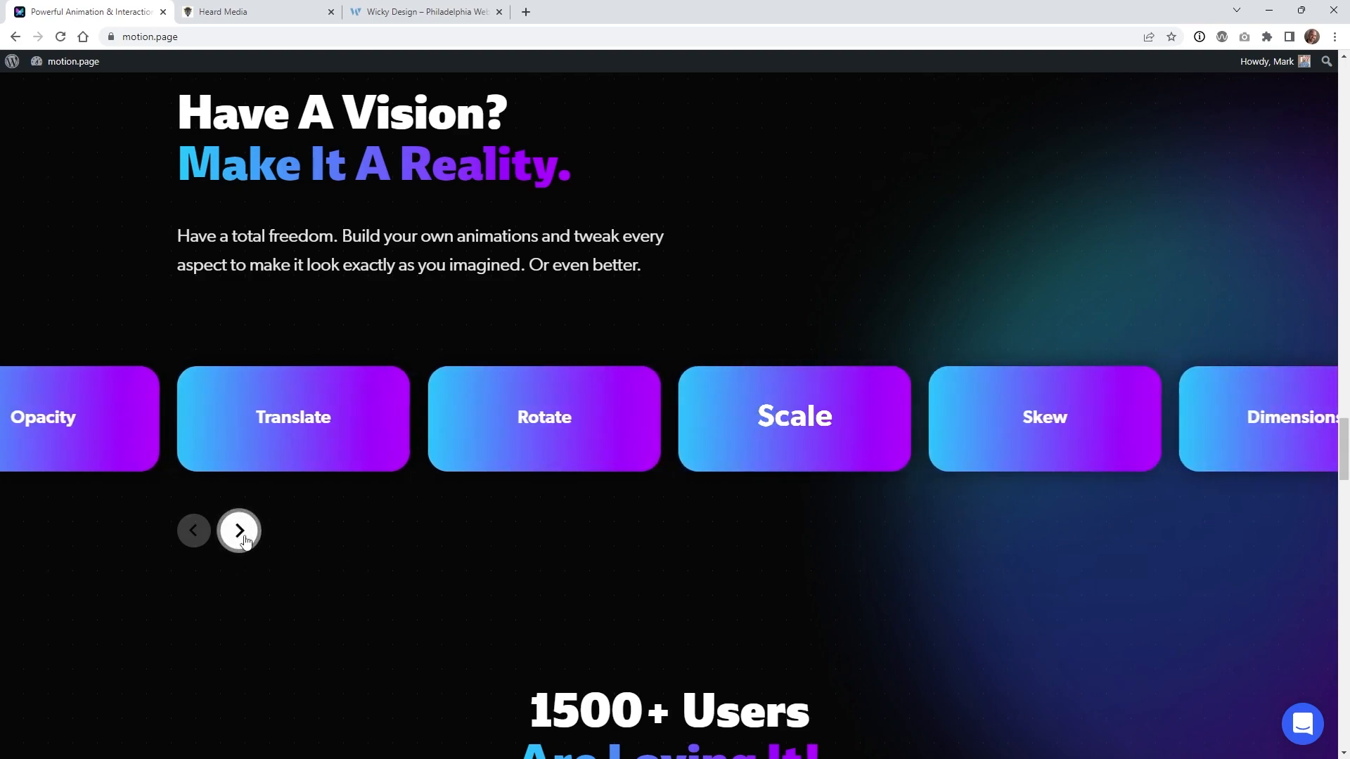
left_click(243, 535)
left_click(243, 536)
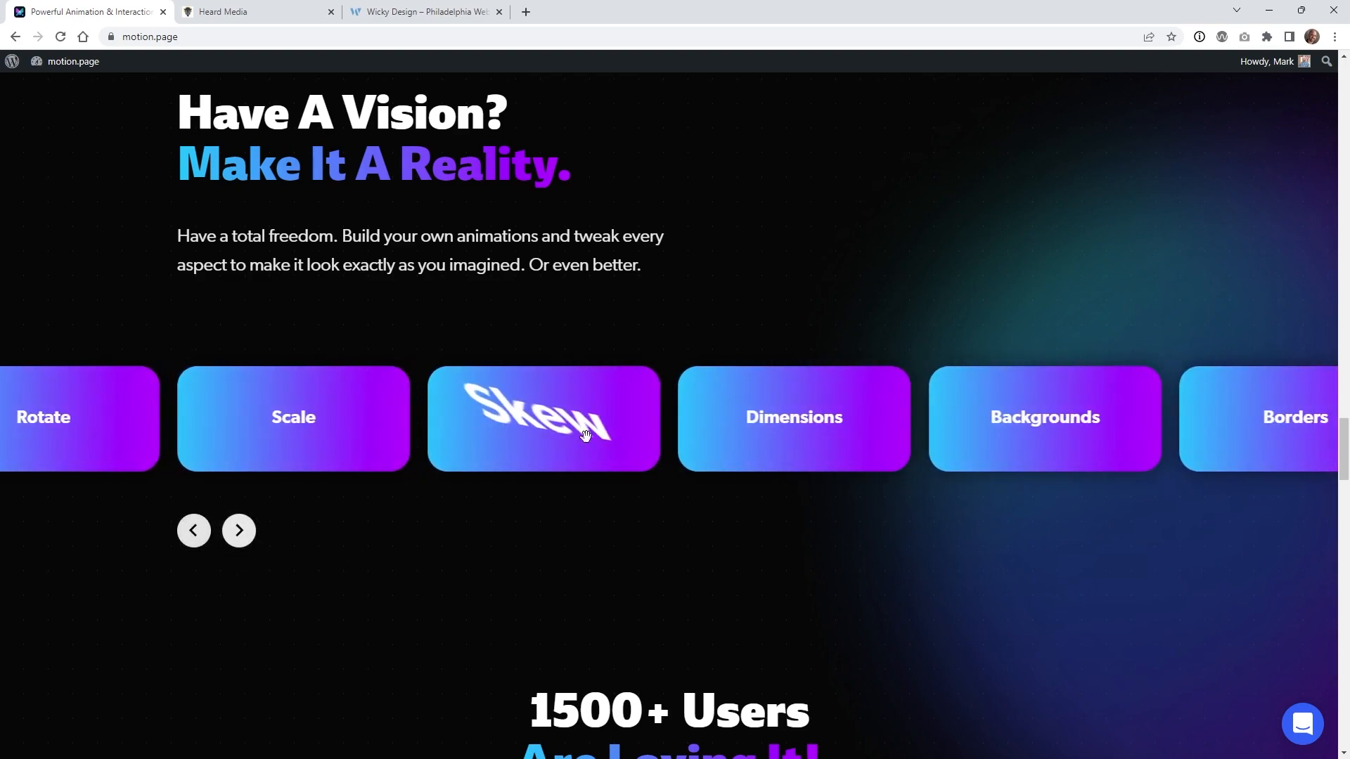
left_click(239, 531)
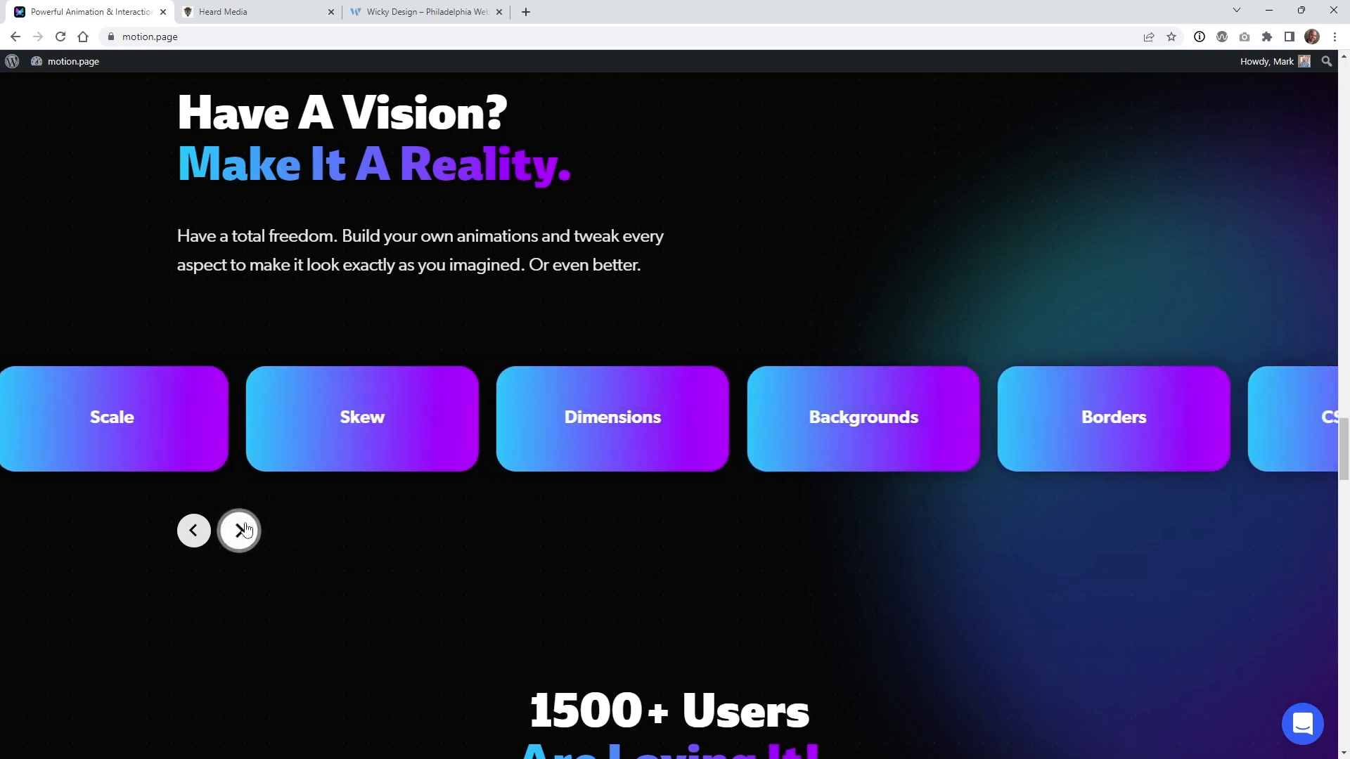
left_click(239, 531)
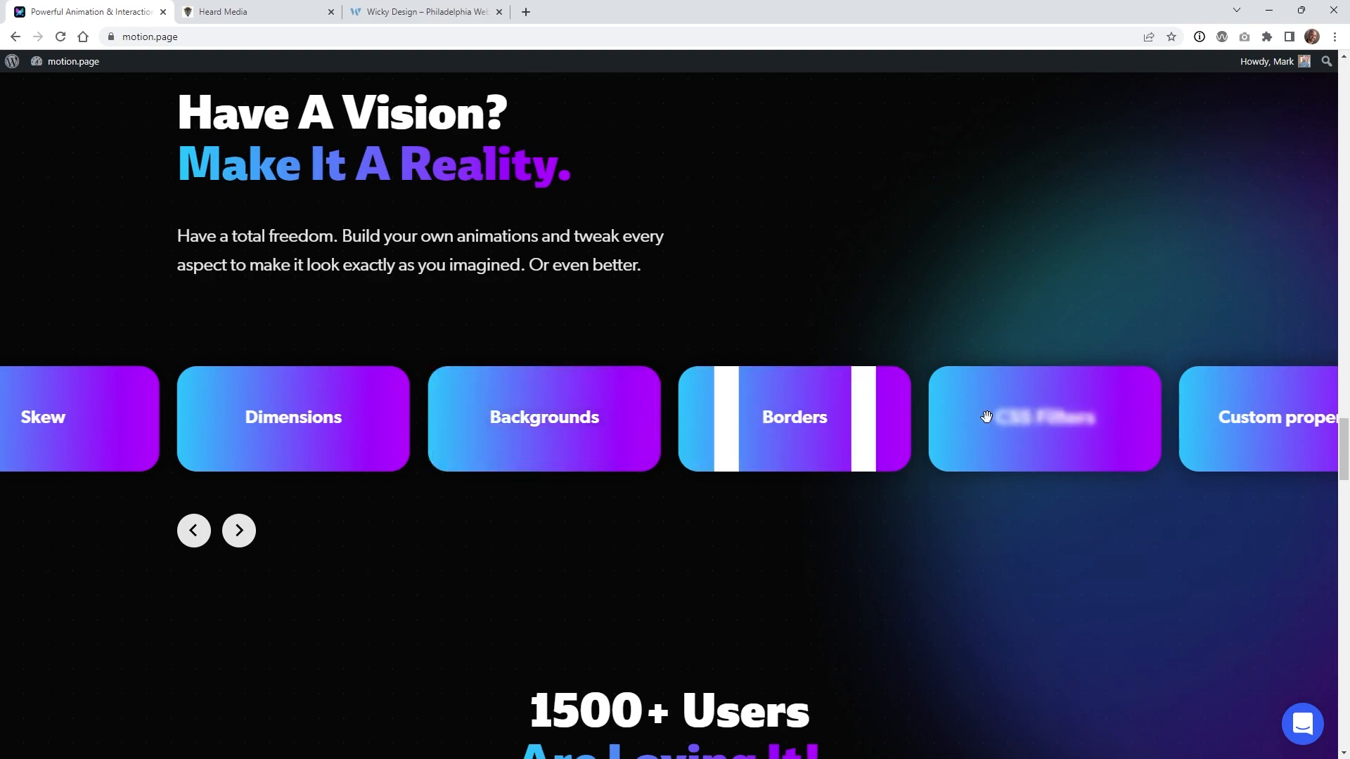
left_click(239, 531)
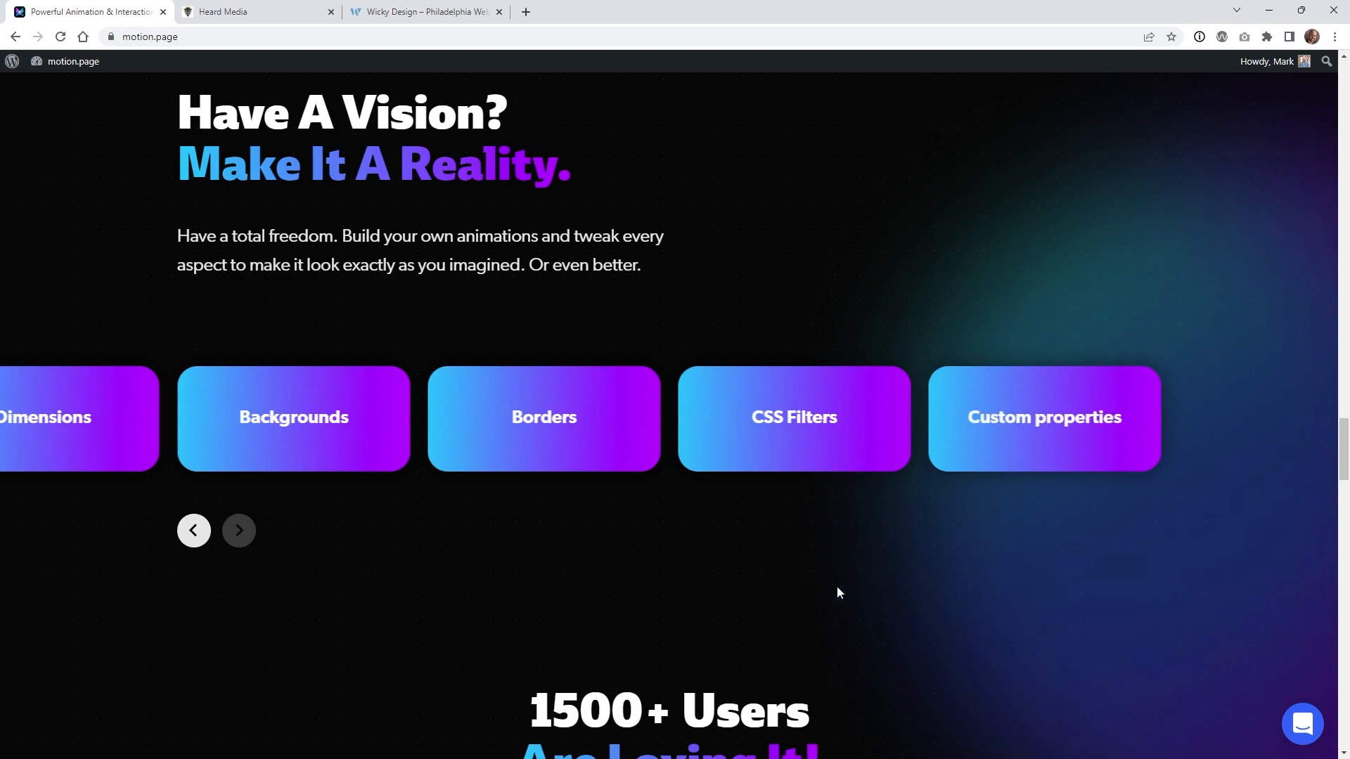
Show the yearly prices for the 5 sites, 10 sites and Unlimited plans in the pricing section.
scroll(817, 589, "down", 3)
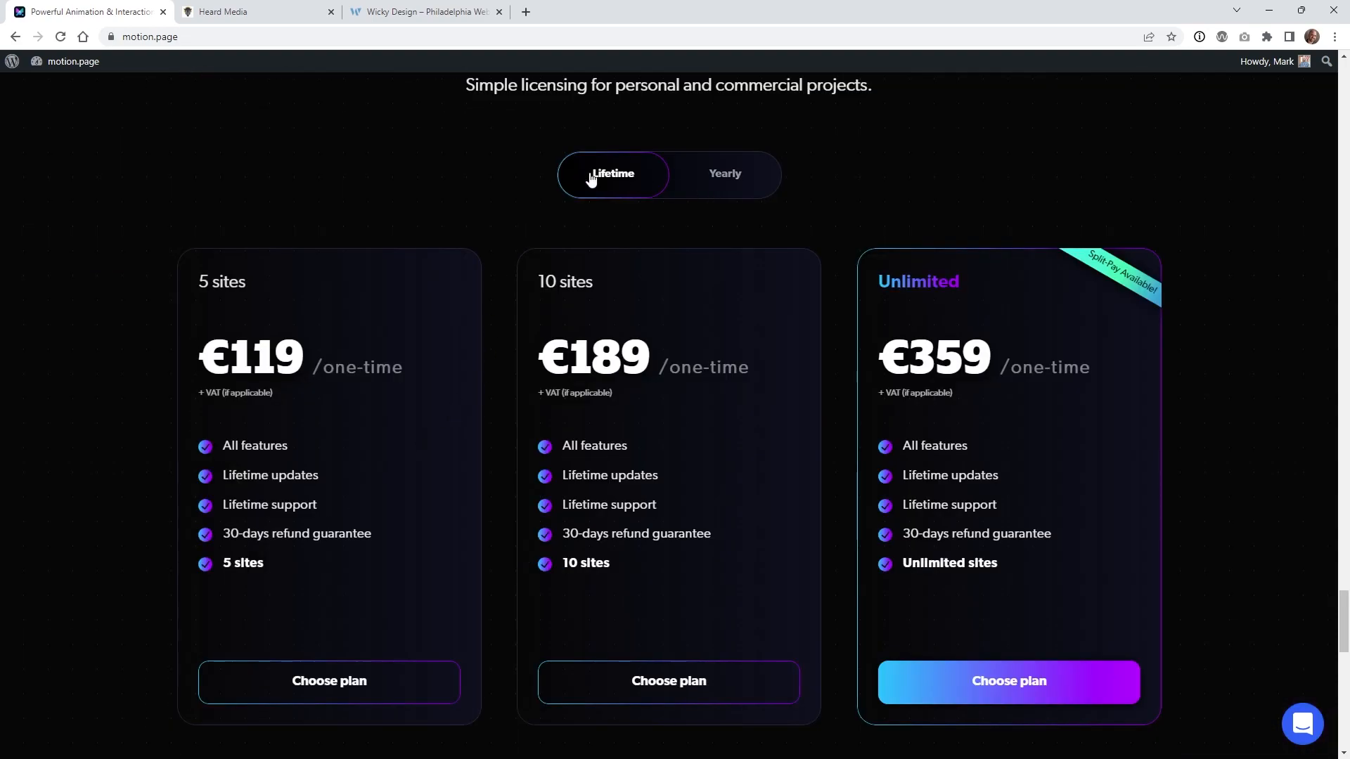
left_click(728, 190)
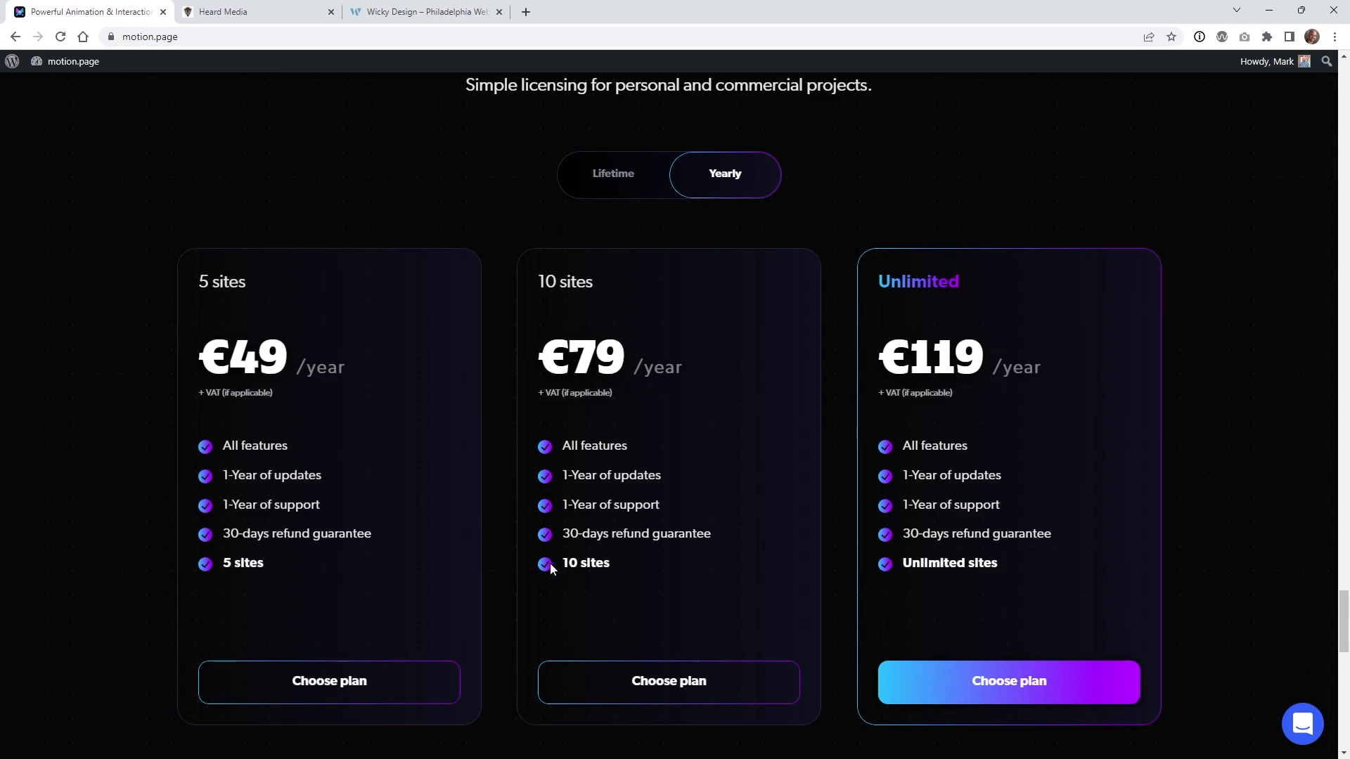
Read the FAQs section, highlighting the performance answer's sentence about not adding more code than manually coded animations.
scroll(618, 543, "down", 10)
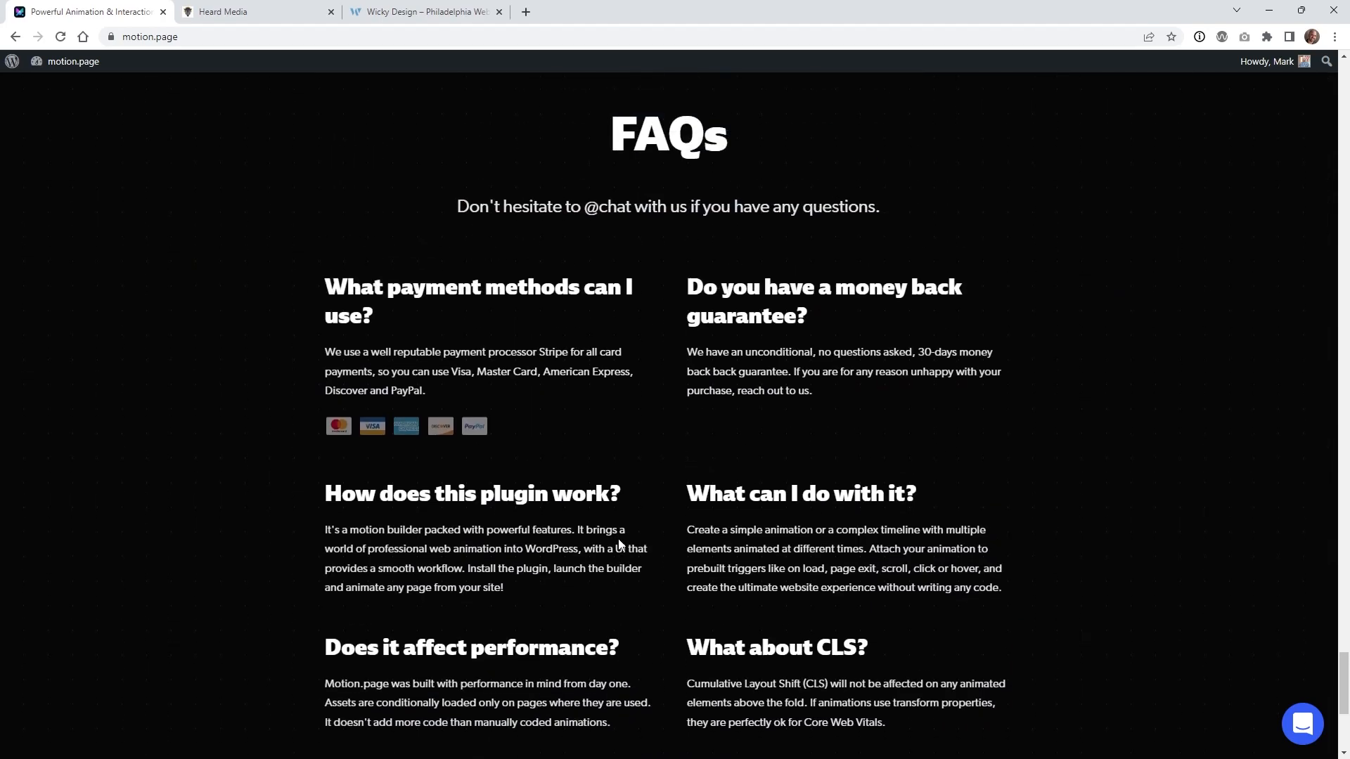
scroll(620, 543, "down", 1)
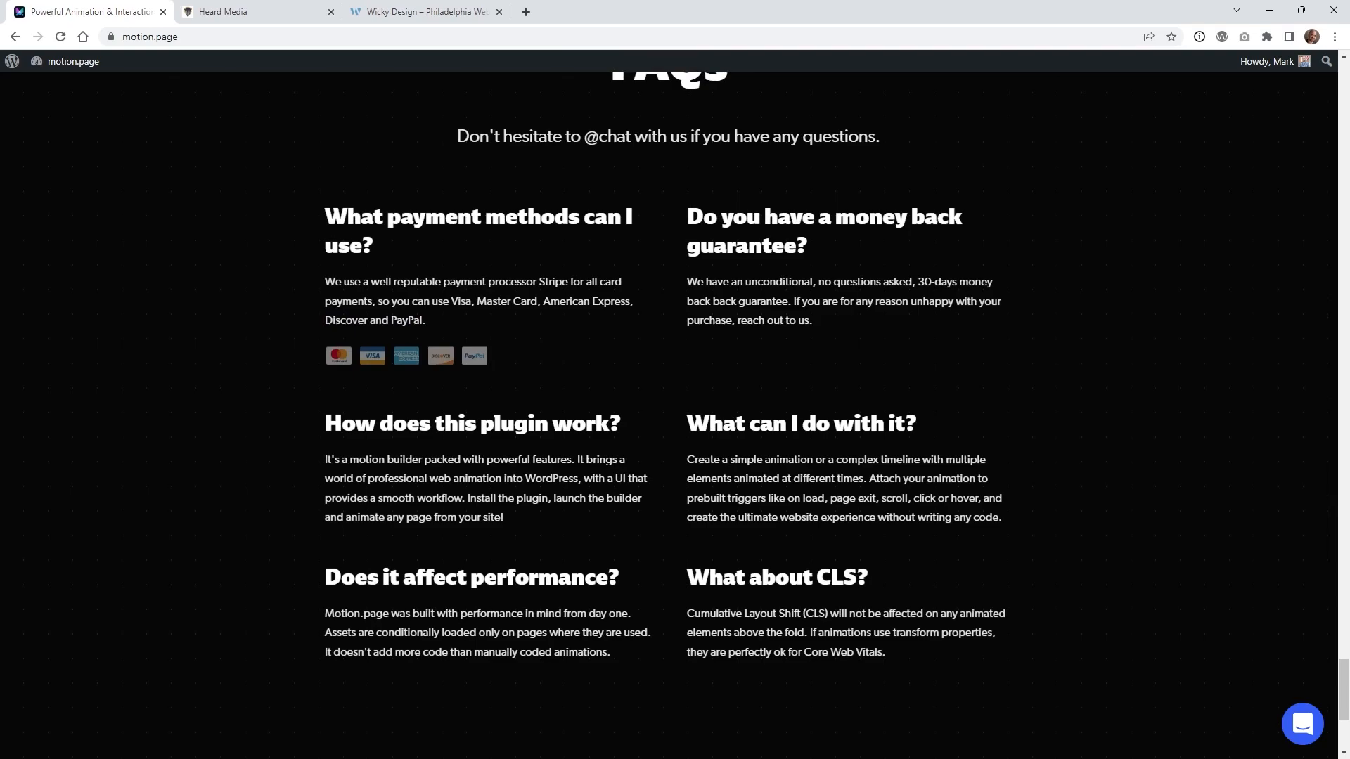
double_click(486, 614)
left_click(437, 633)
left_click_drag(611, 654, 323, 653)
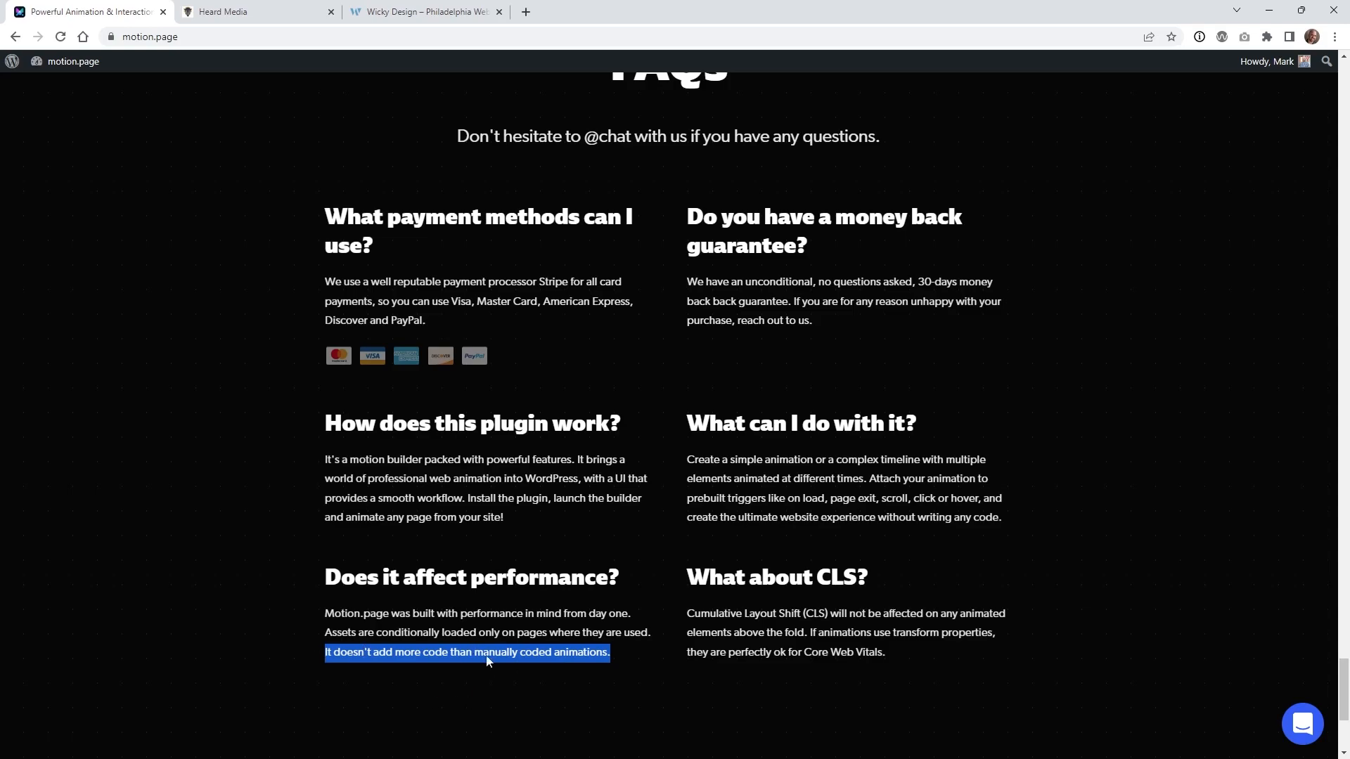
scroll(521, 666, "down", 2)
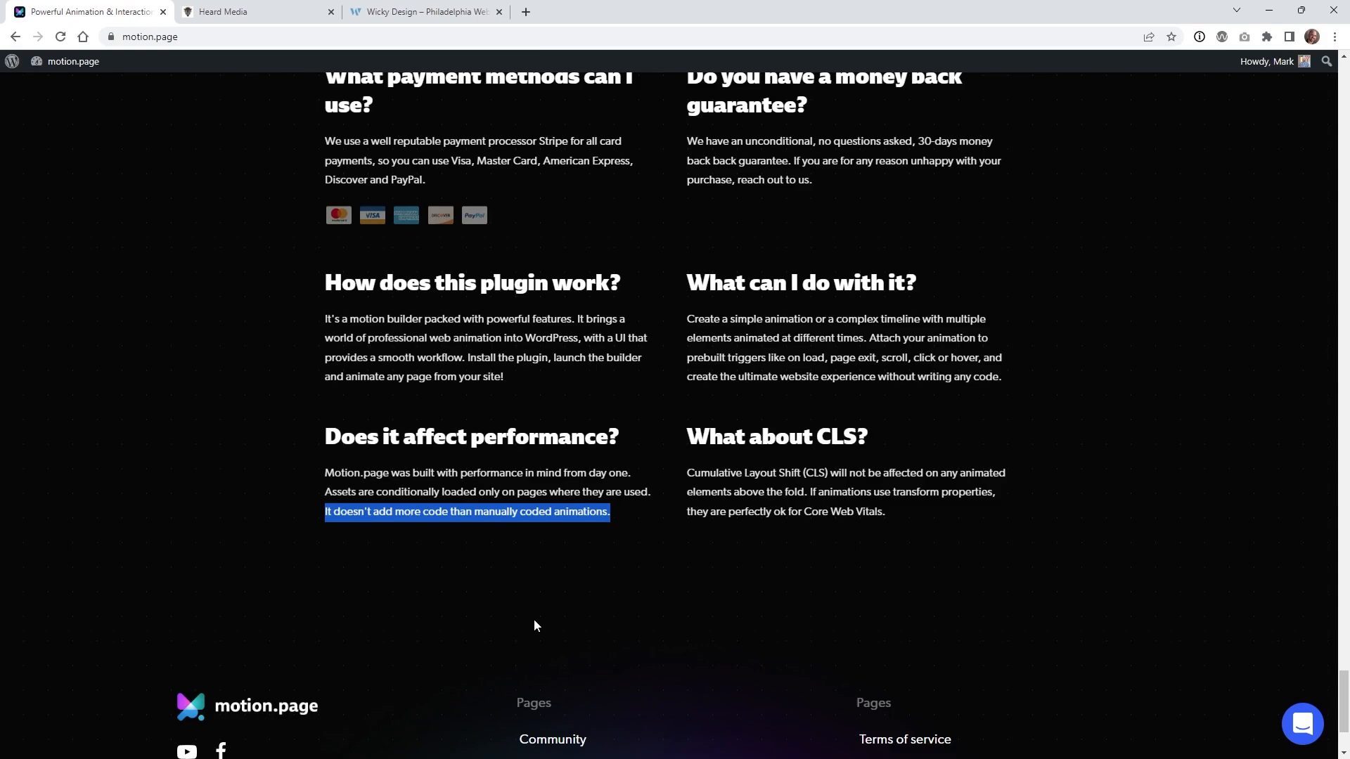
left_click(640, 592)
scroll(639, 590, "up", 5)
scroll(639, 591, "up", 5)
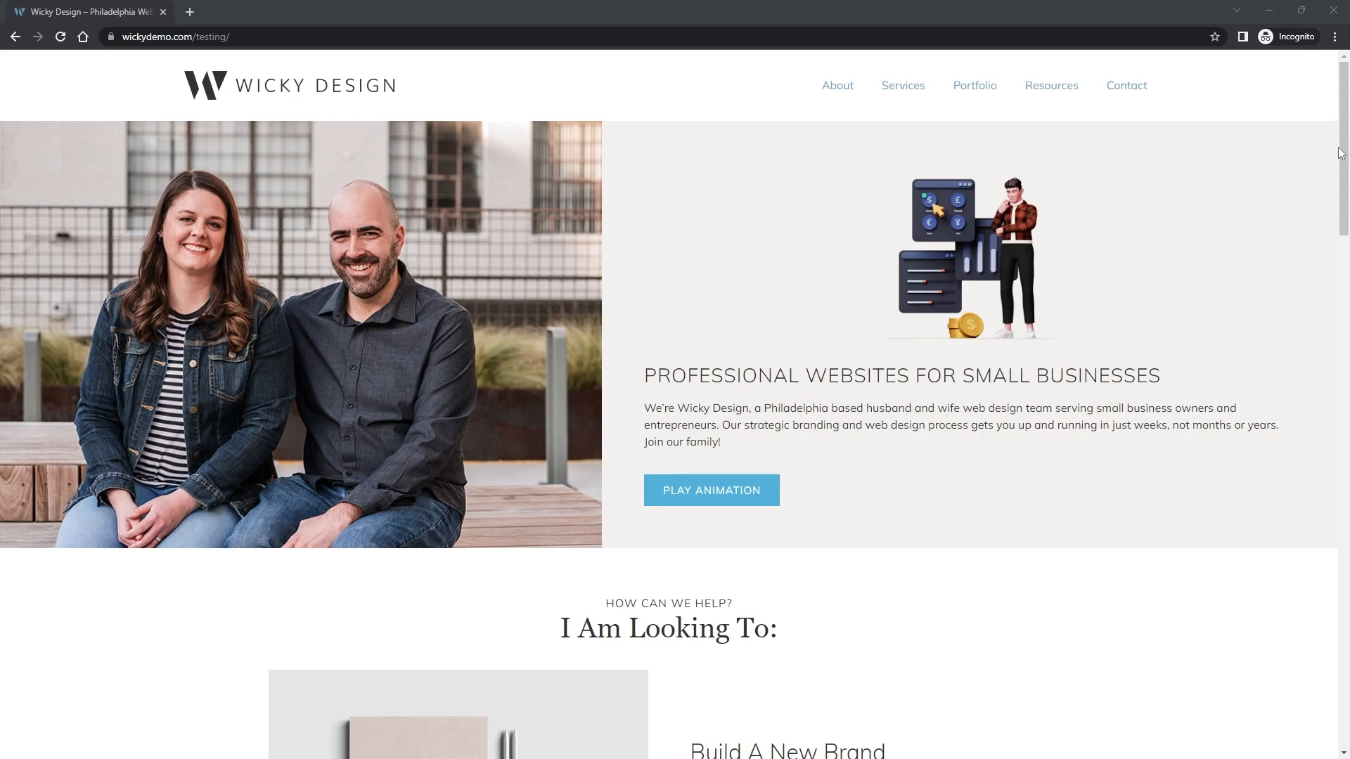
Switch to the Wicky Design demo homepage and examine its hero section and scroll behaviour.
left_click_drag(1345, 147, 1345, 155)
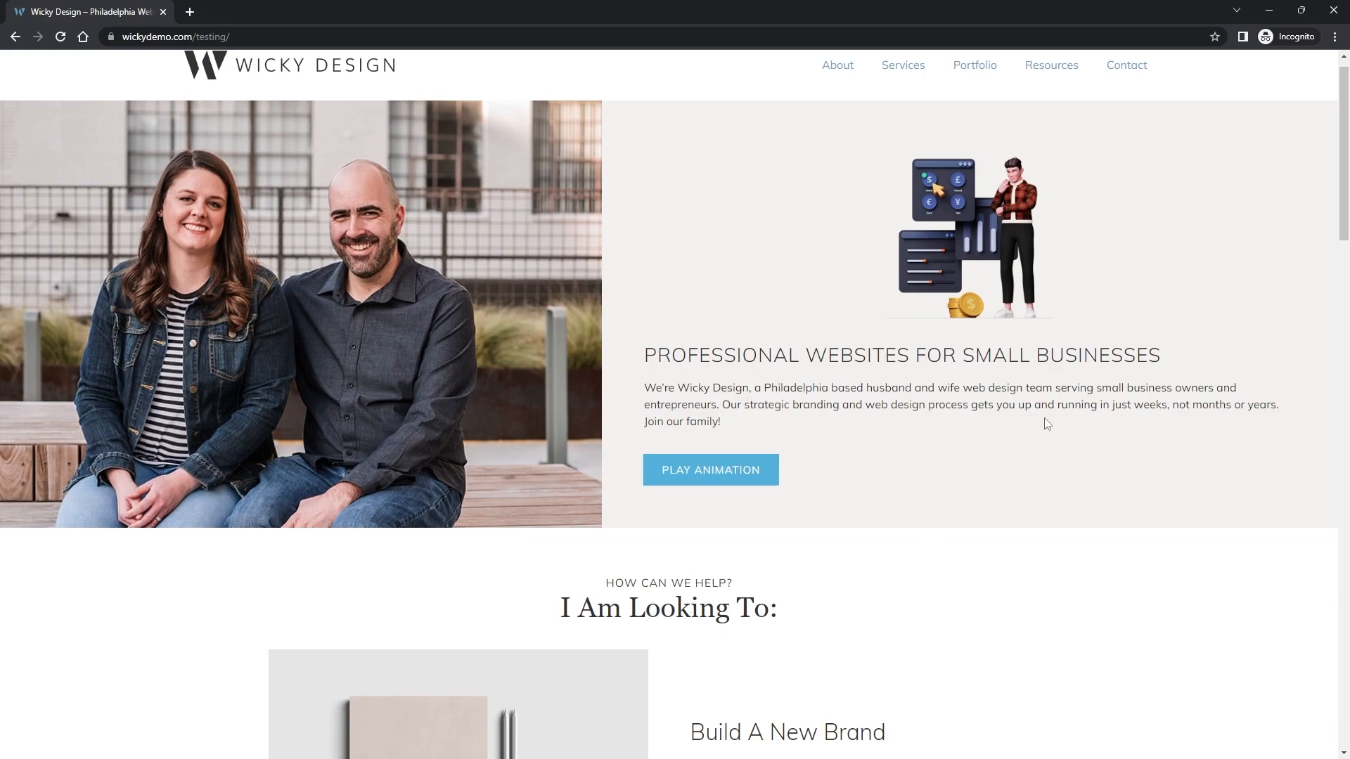
mouse_move(1344, 182)
left_mouse_down()
mouse_move(1342, 282)
mouse_move(1320, 205)
mouse_move(1342, 280)
mouse_move(1345, 190)
left_mouse_up()
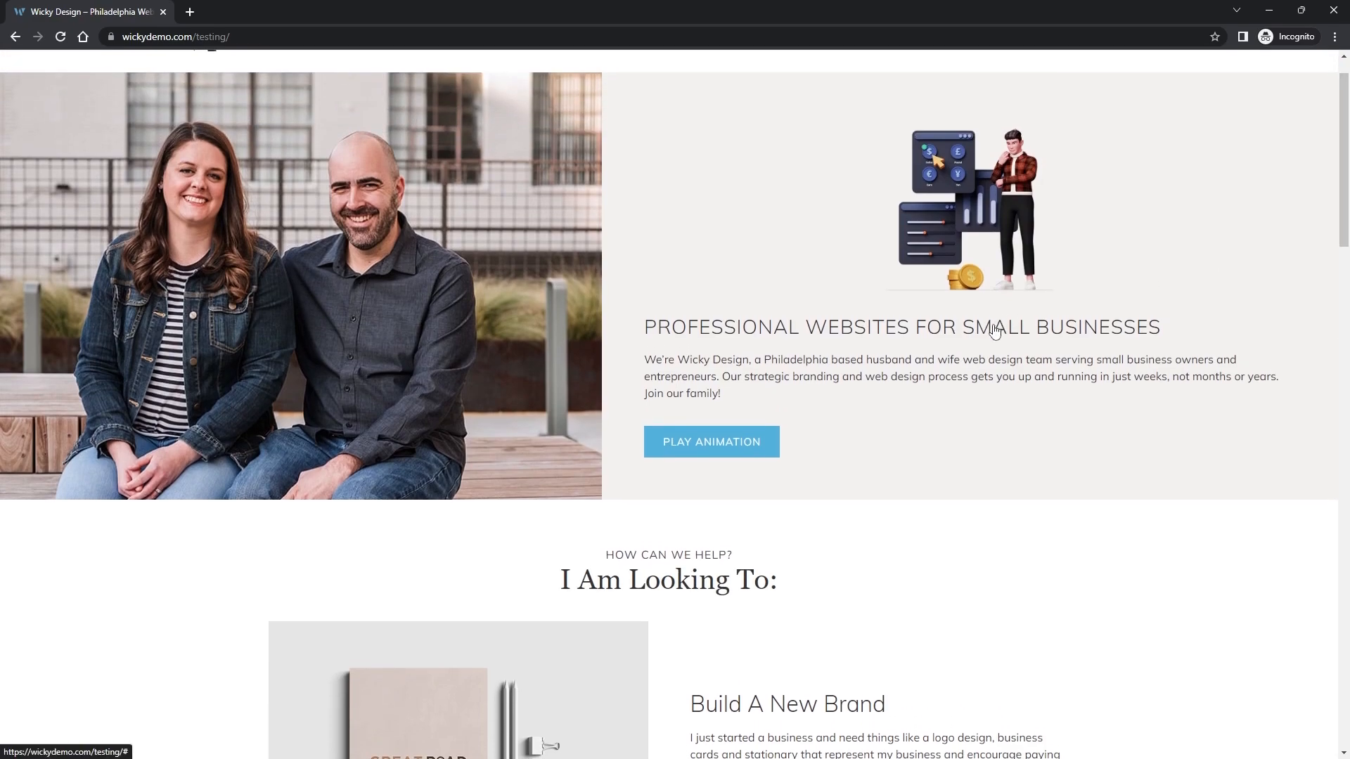
scroll(732, 428, "up", 1)
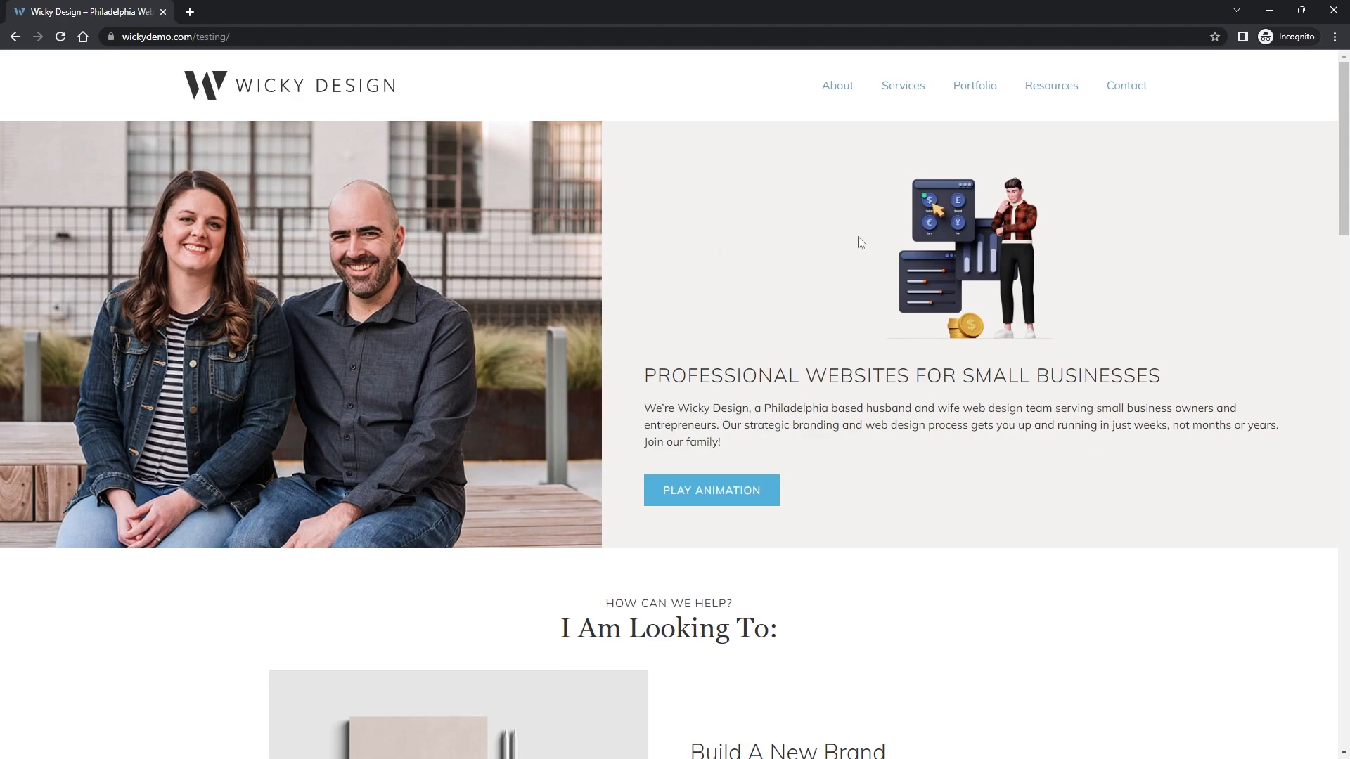
Play the homepage button's animation through to the About page twice, returning via the site logo, and preview the homepage's scroll animations.
left_click(707, 503)
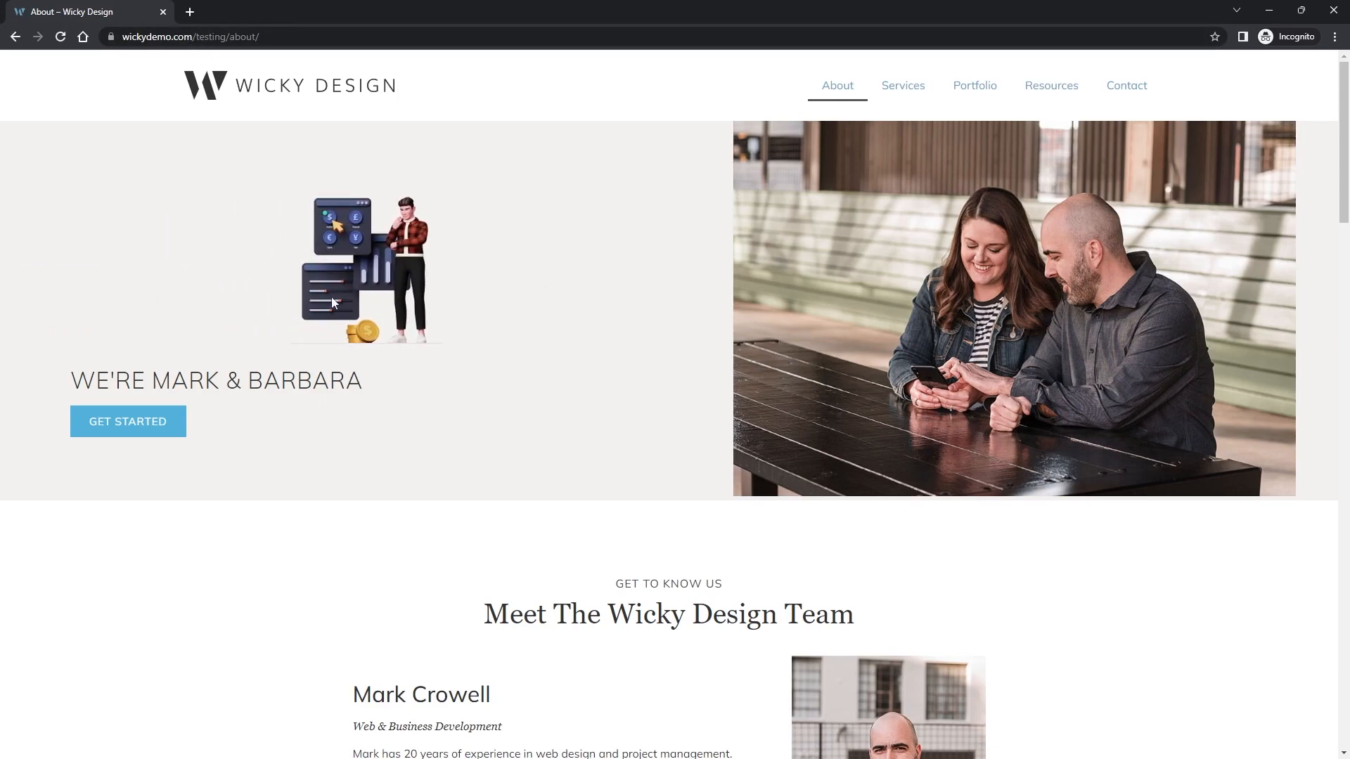
left_click(329, 90)
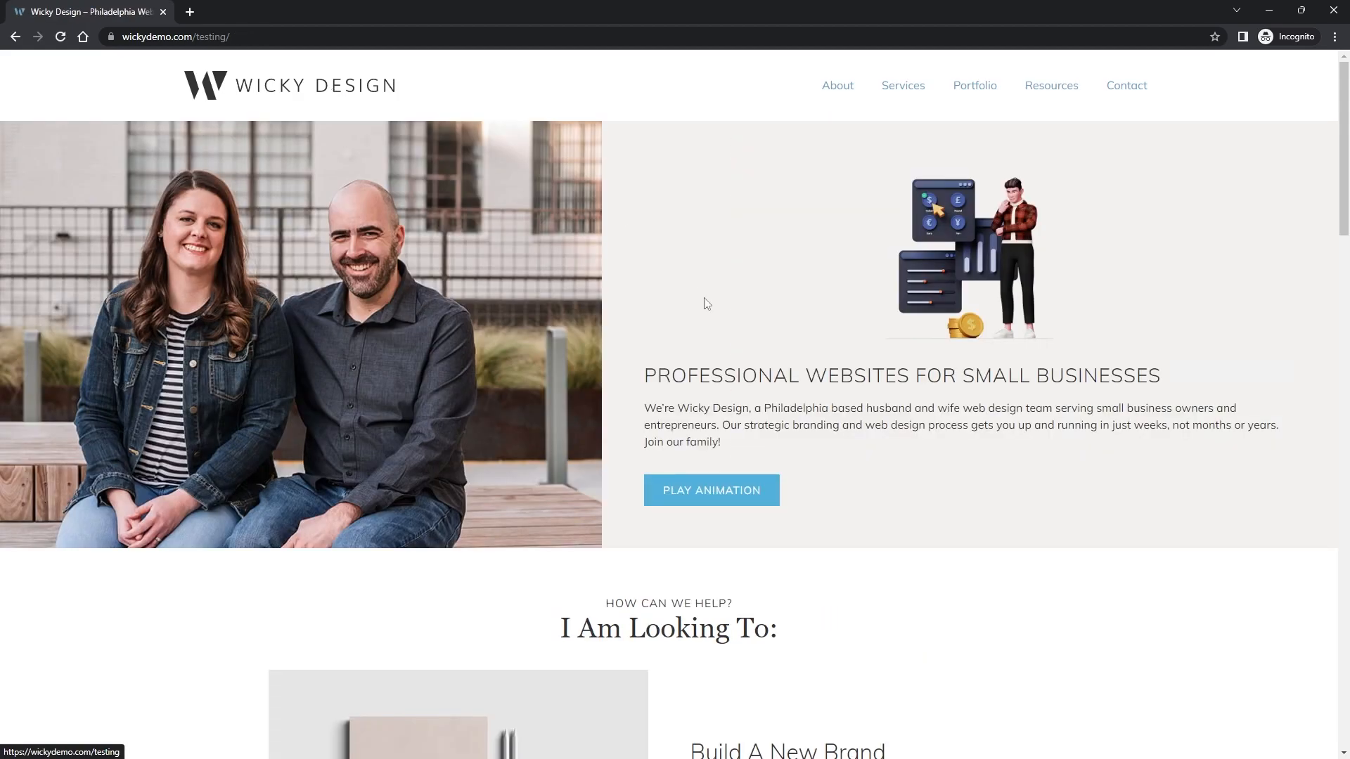
left_click(743, 502)
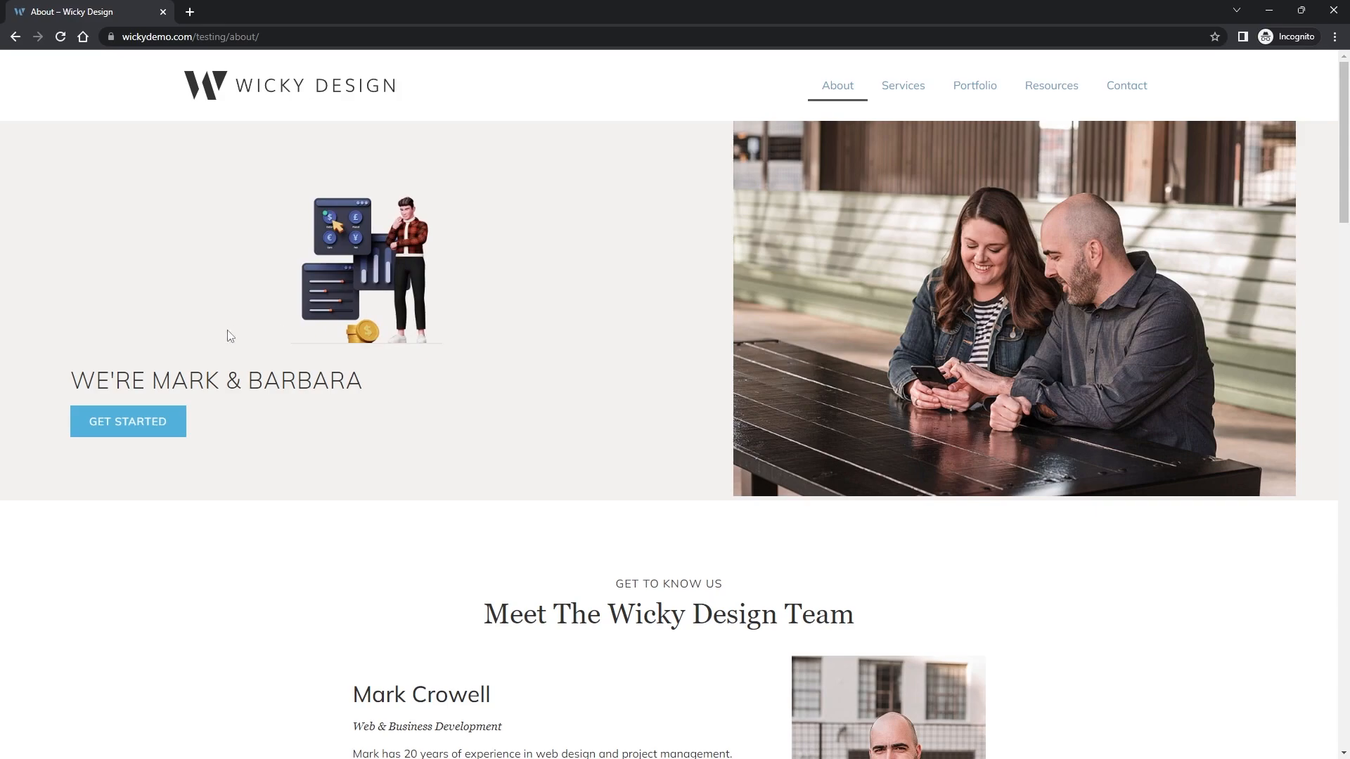
left_click(270, 95)
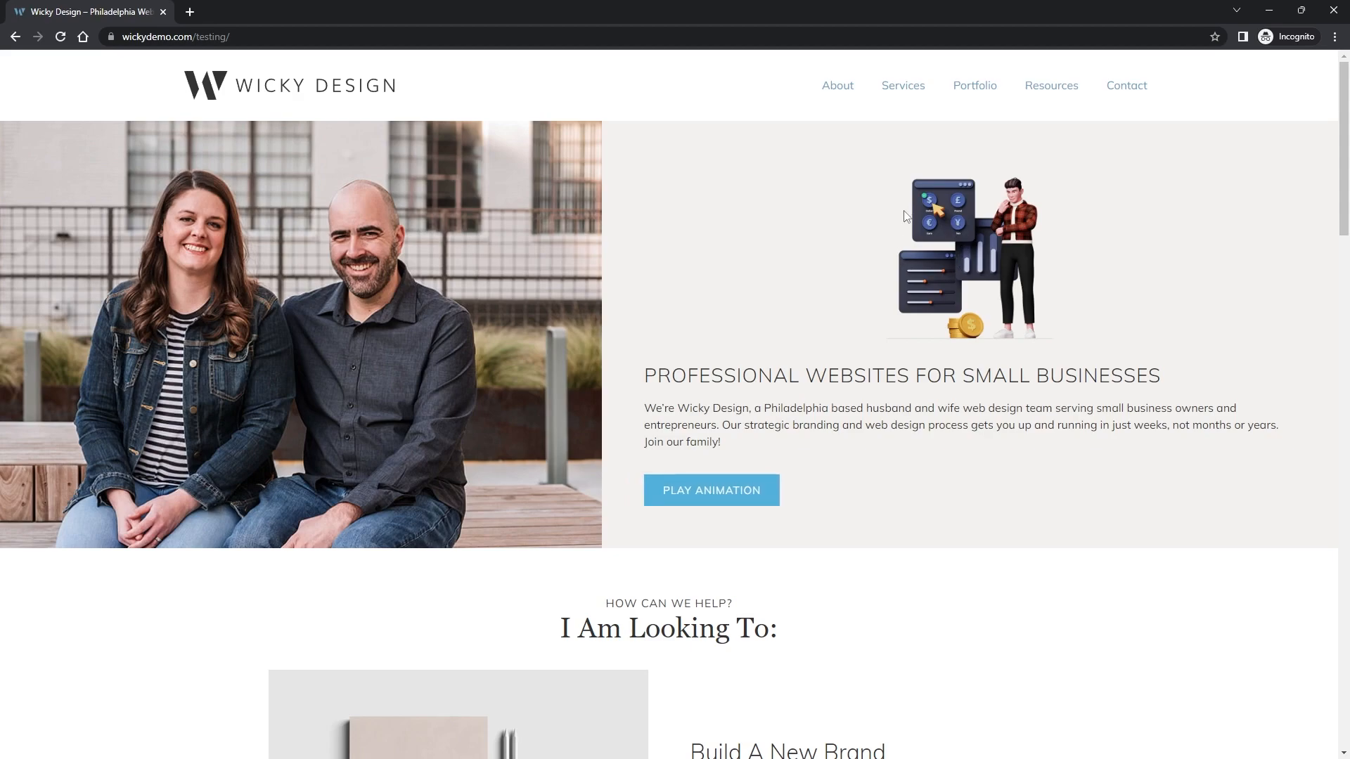
scroll(842, 307, "down", 3)
scroll(843, 308, "up", 3)
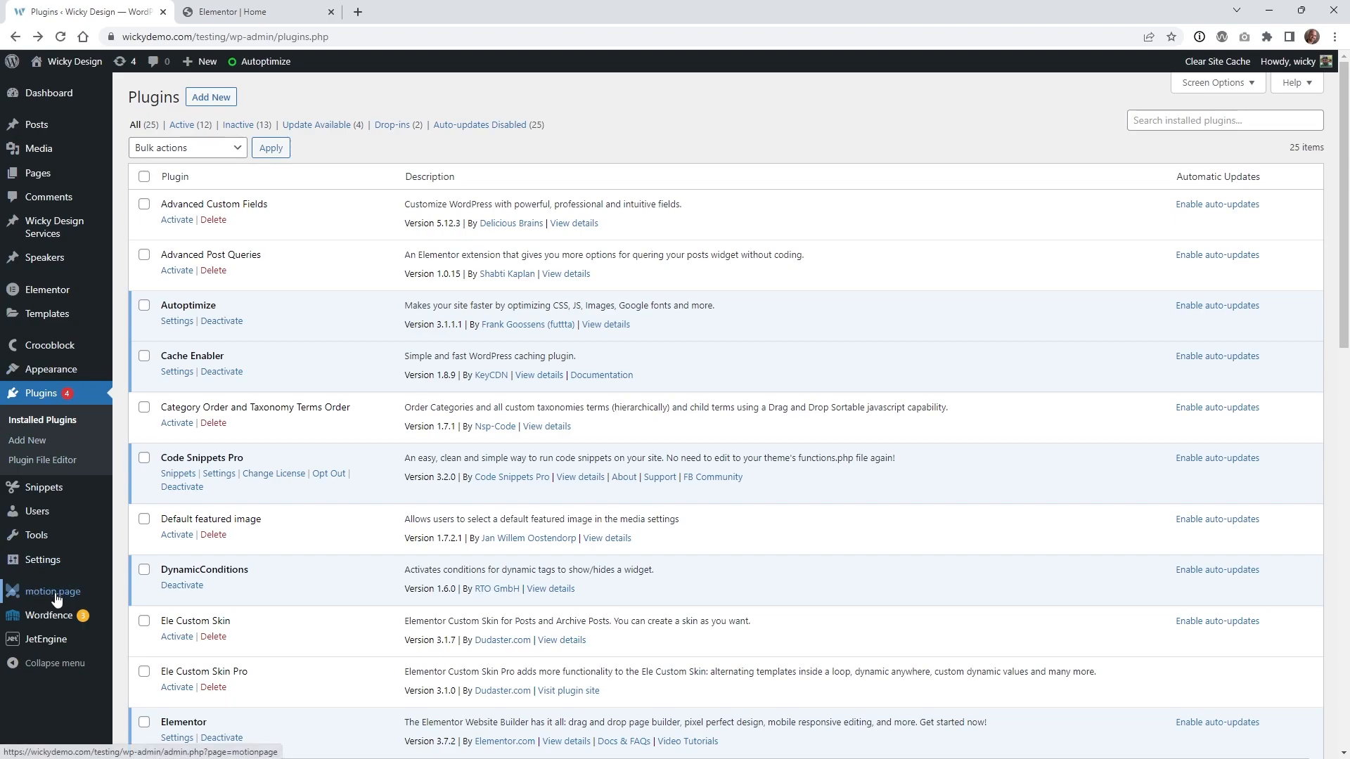
Open the motion.page builder from the WordPress dashboard and load the buttonhome timeline from the Home group.
left_click(56, 599)
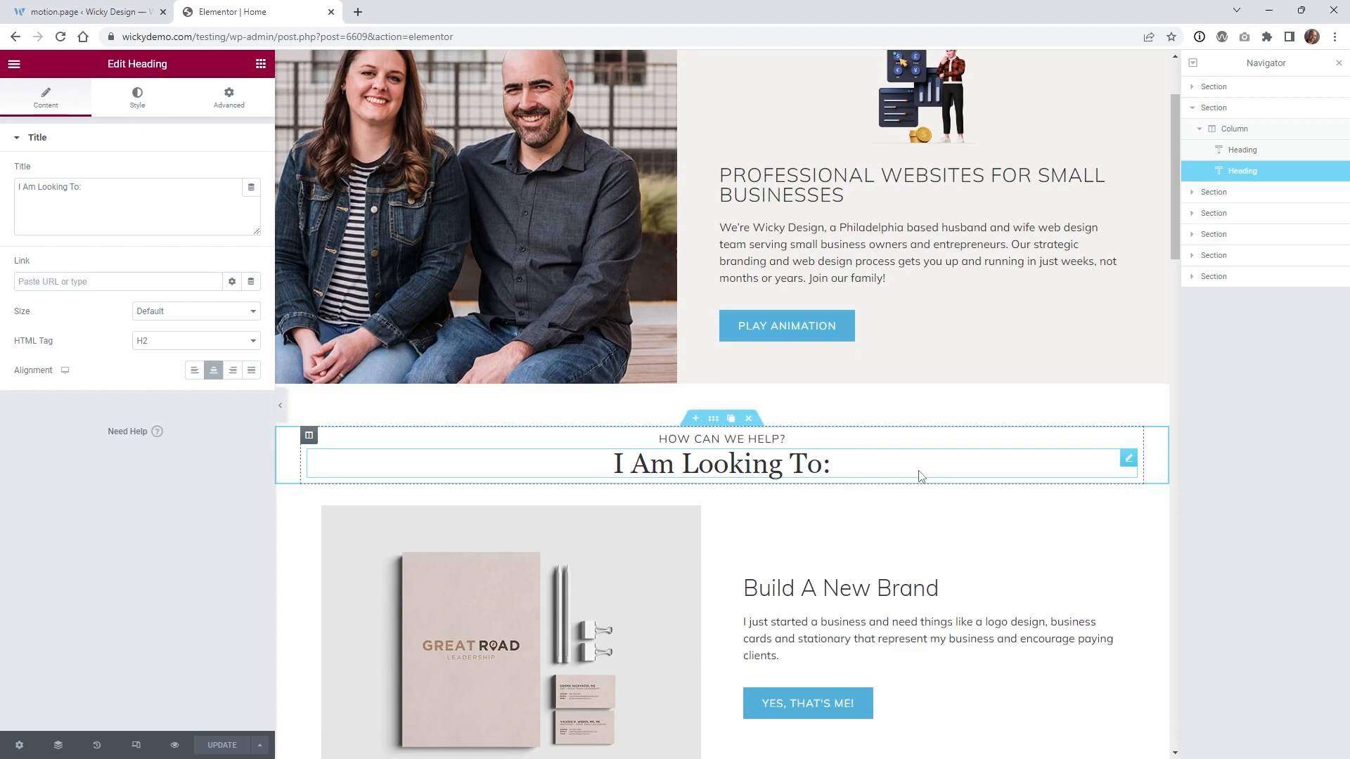
left_click(77, 9)
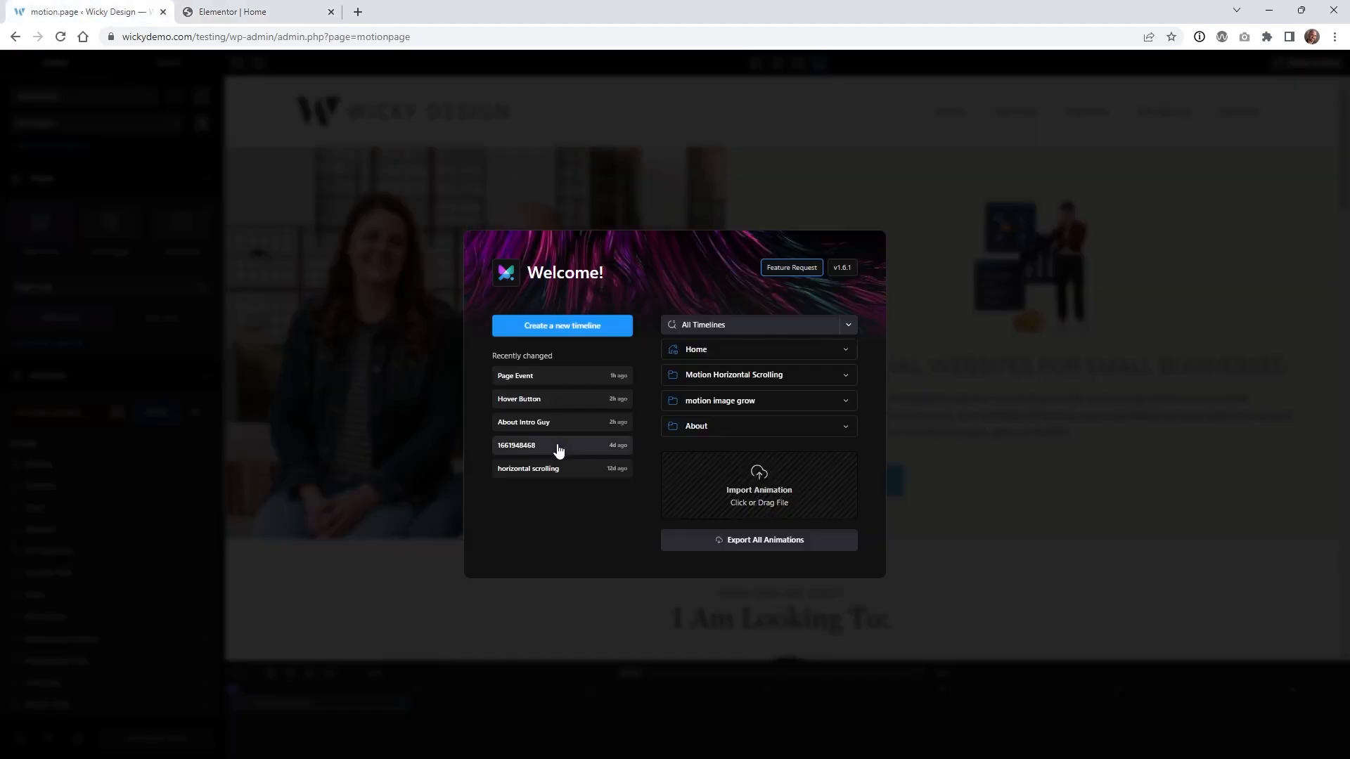
left_click(838, 355)
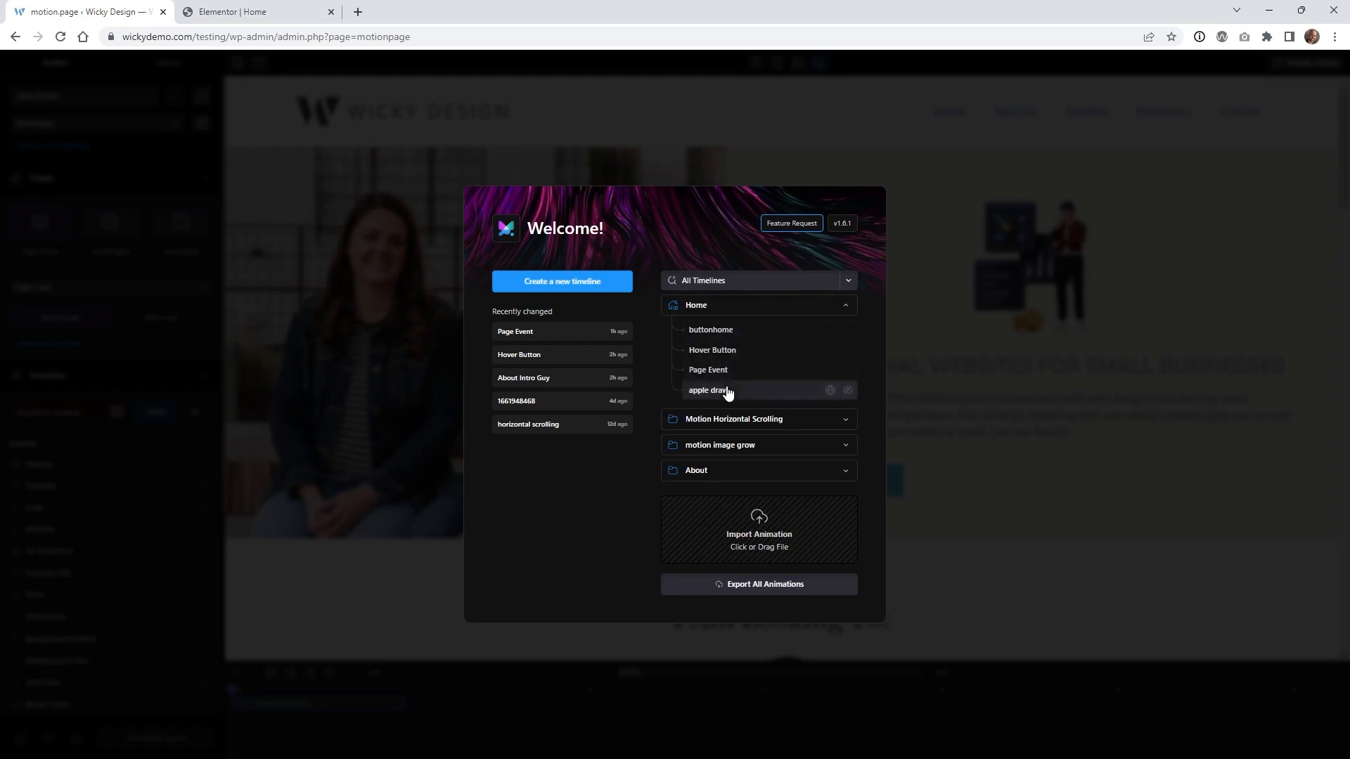
left_click(727, 339)
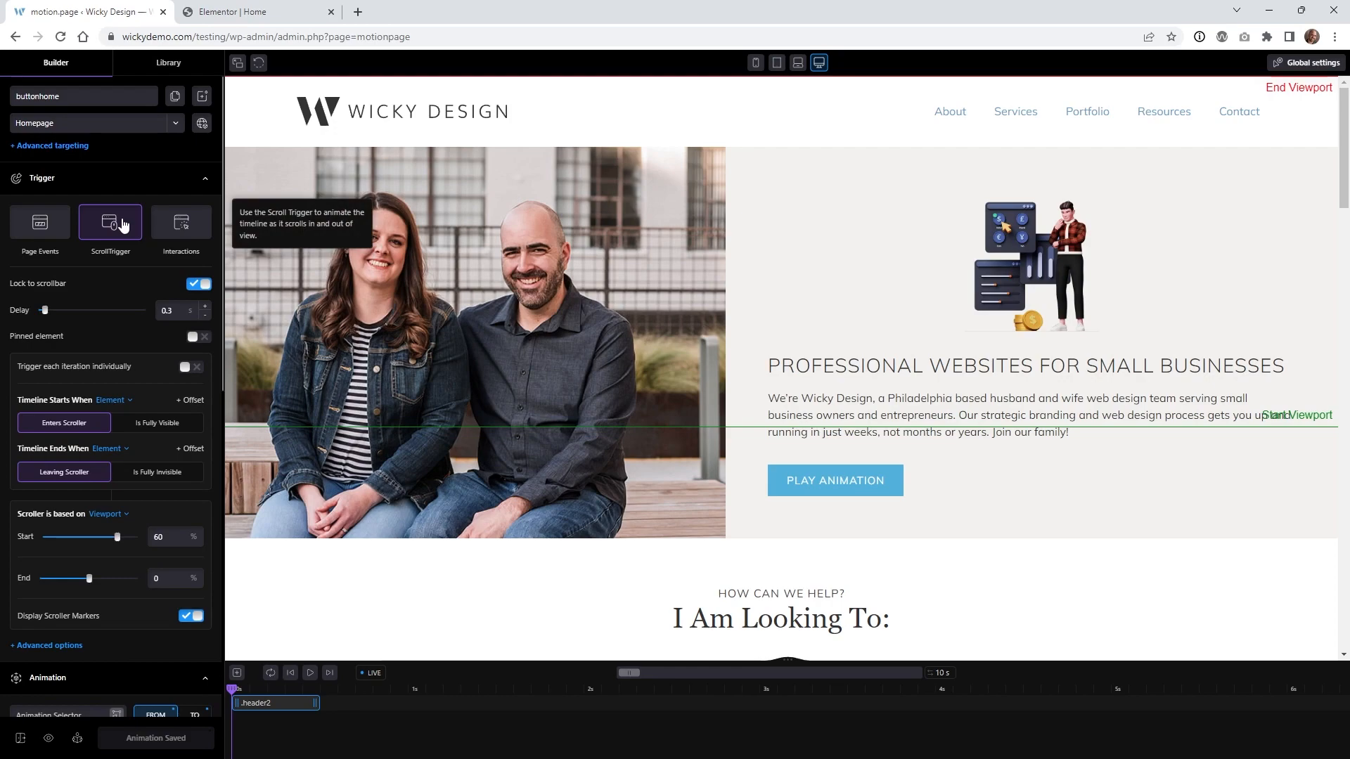
Collapse the Trigger, Animation and Enabled breakpoints sections and view the list of pages the timeline can target.
left_click(127, 184)
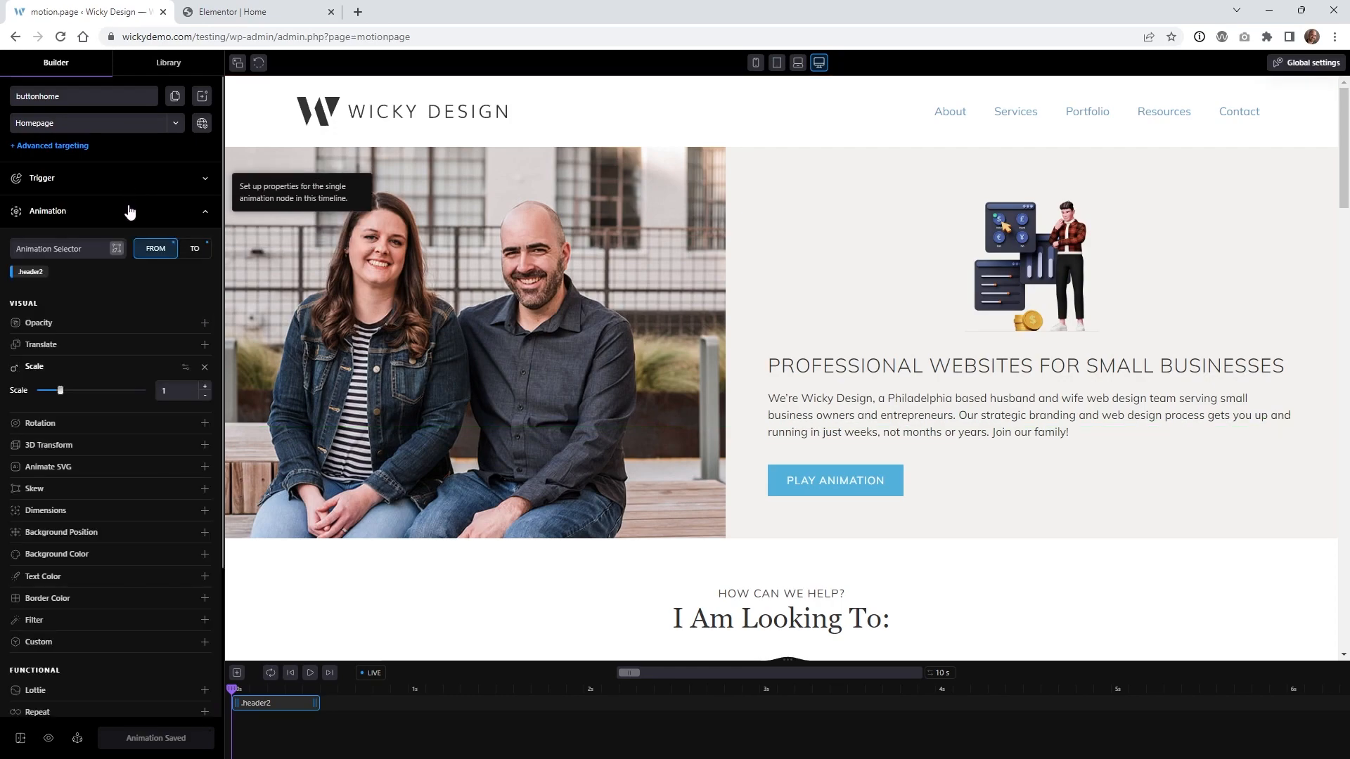
left_click(129, 211)
left_click(125, 246)
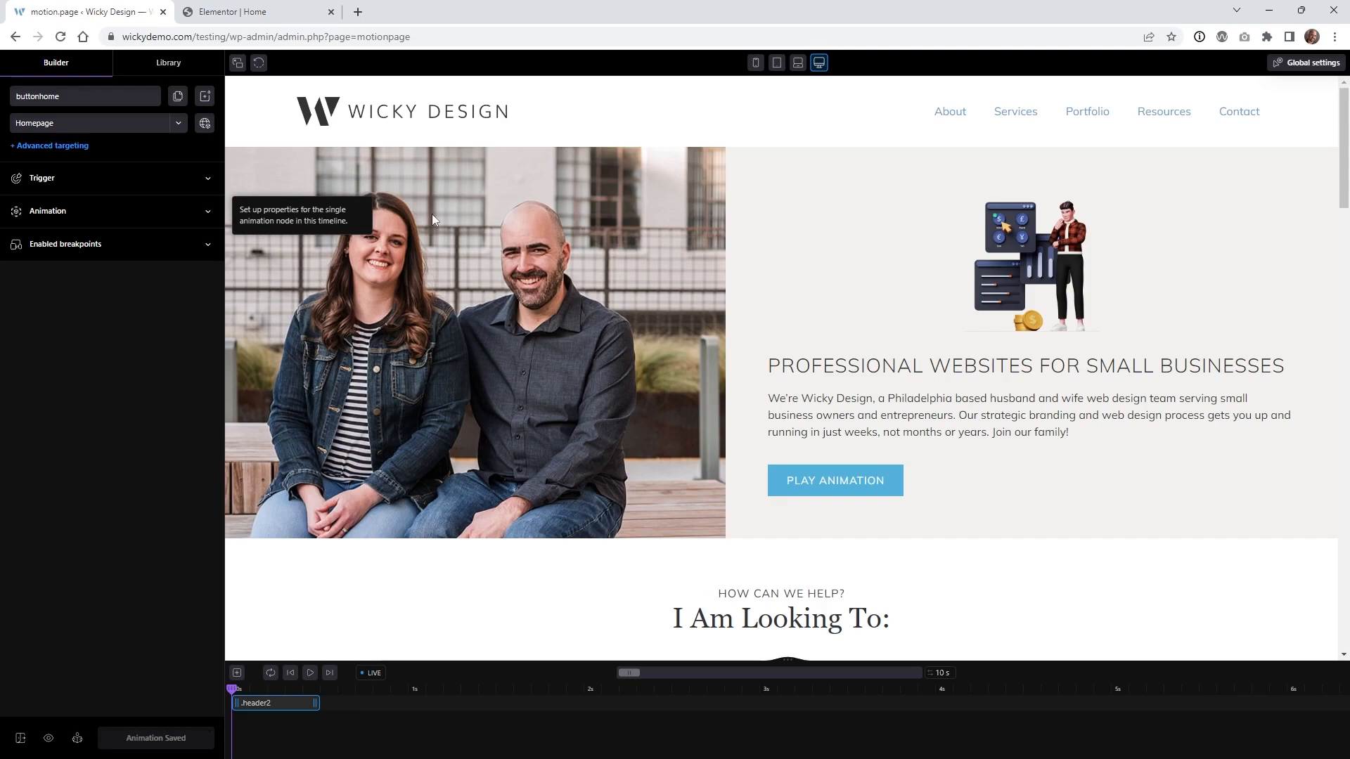
left_click(61, 123)
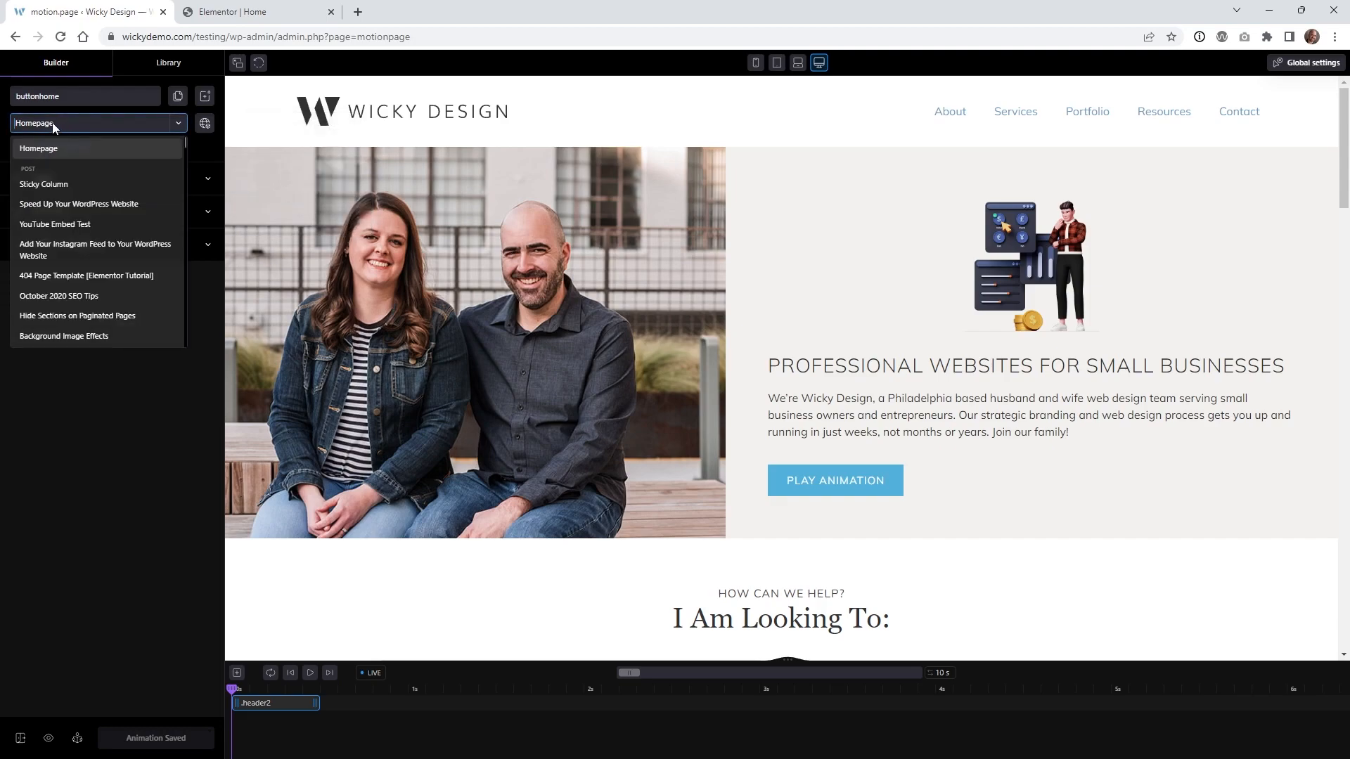
left_click(91, 391)
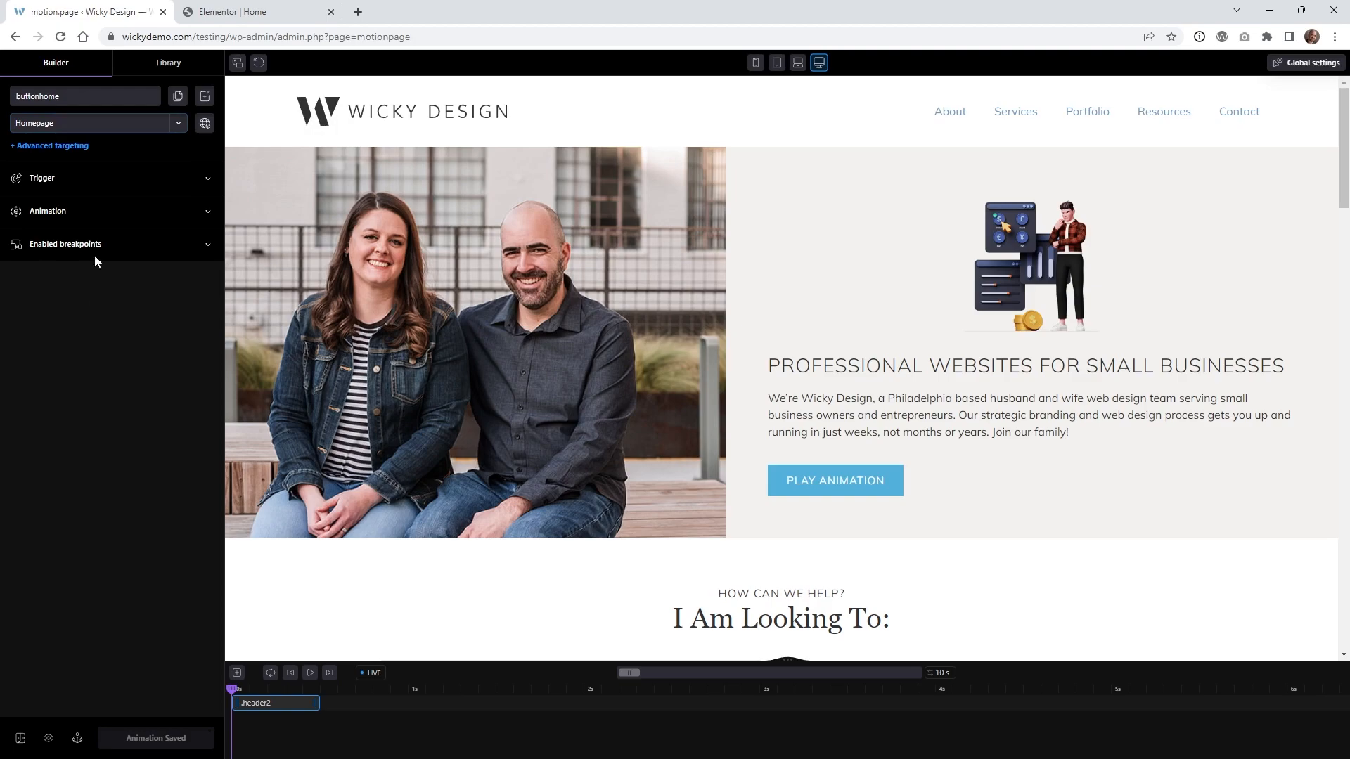
Show the Trigger settings with their three trigger types and briefly scrub the playhead, returning it to the timeline's start.
left_click(56, 185)
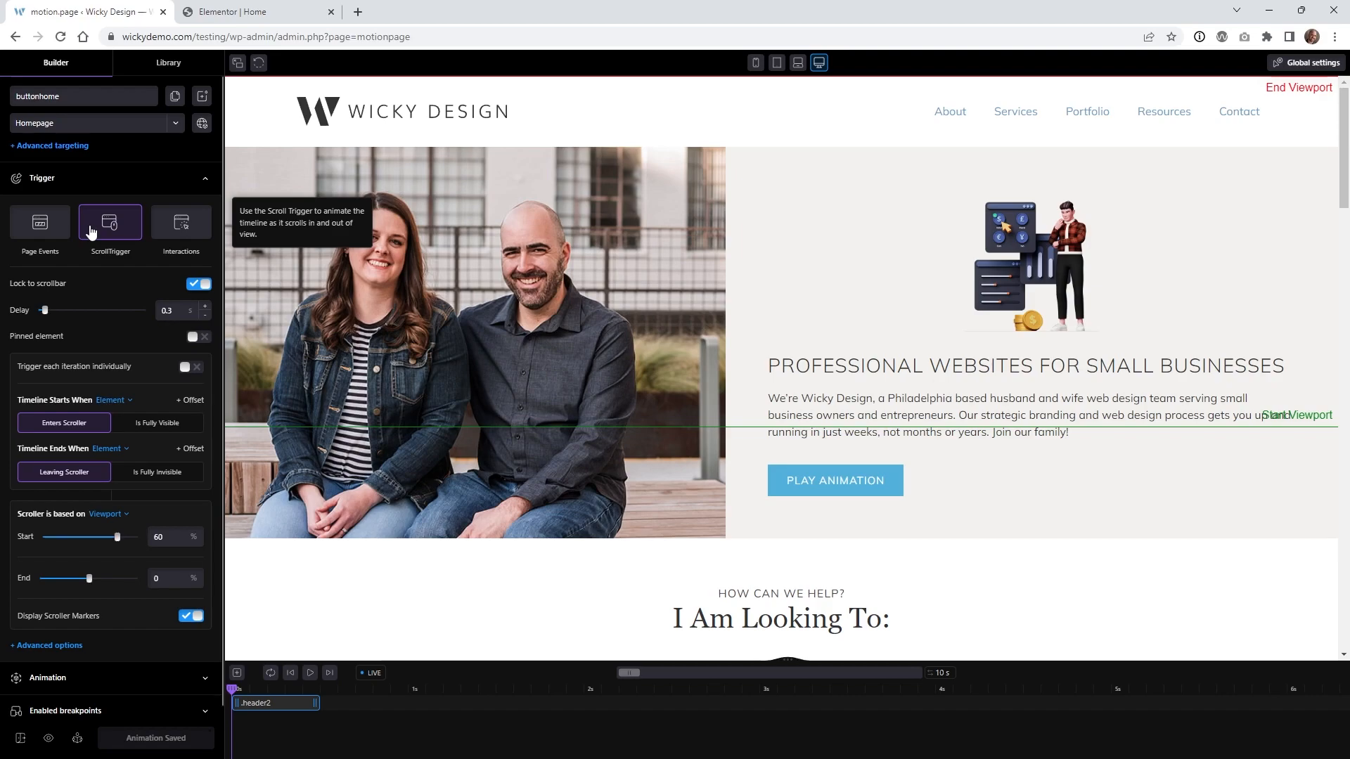
left_click(64, 186)
left_click(67, 188)
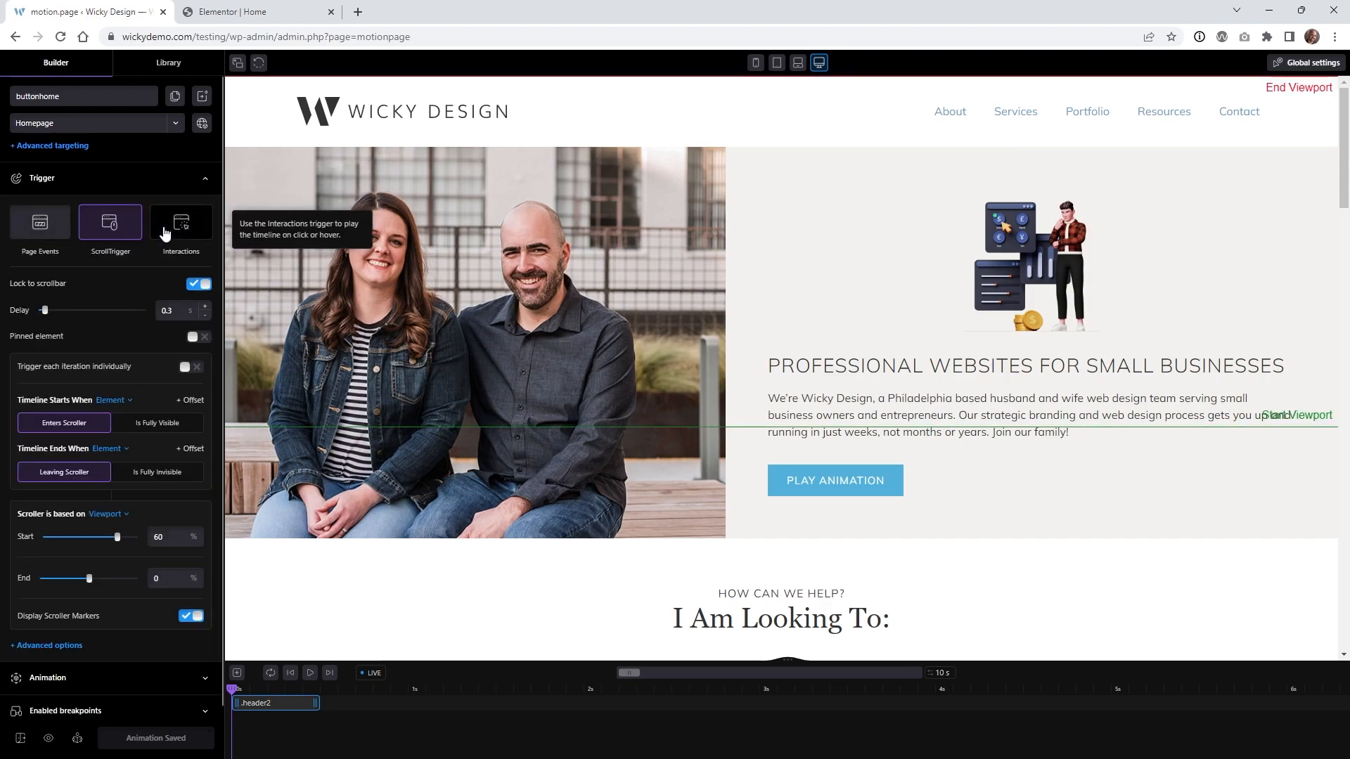
mouse_move(234, 685)
left_mouse_down()
mouse_move(321, 691)
mouse_move(237, 703)
left_mouse_up()
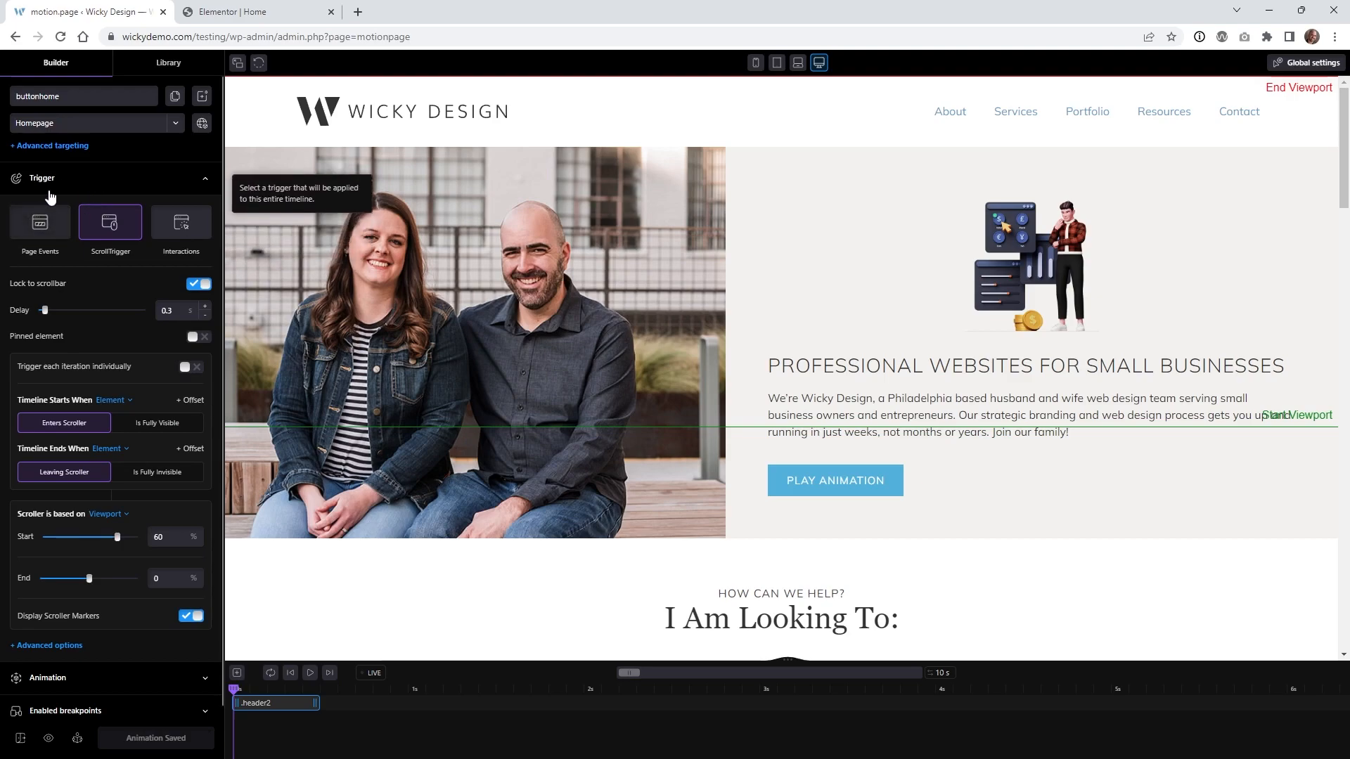
mouse_move(232, 687)
left_mouse_down()
mouse_move(272, 695)
mouse_move(225, 698)
left_mouse_up()
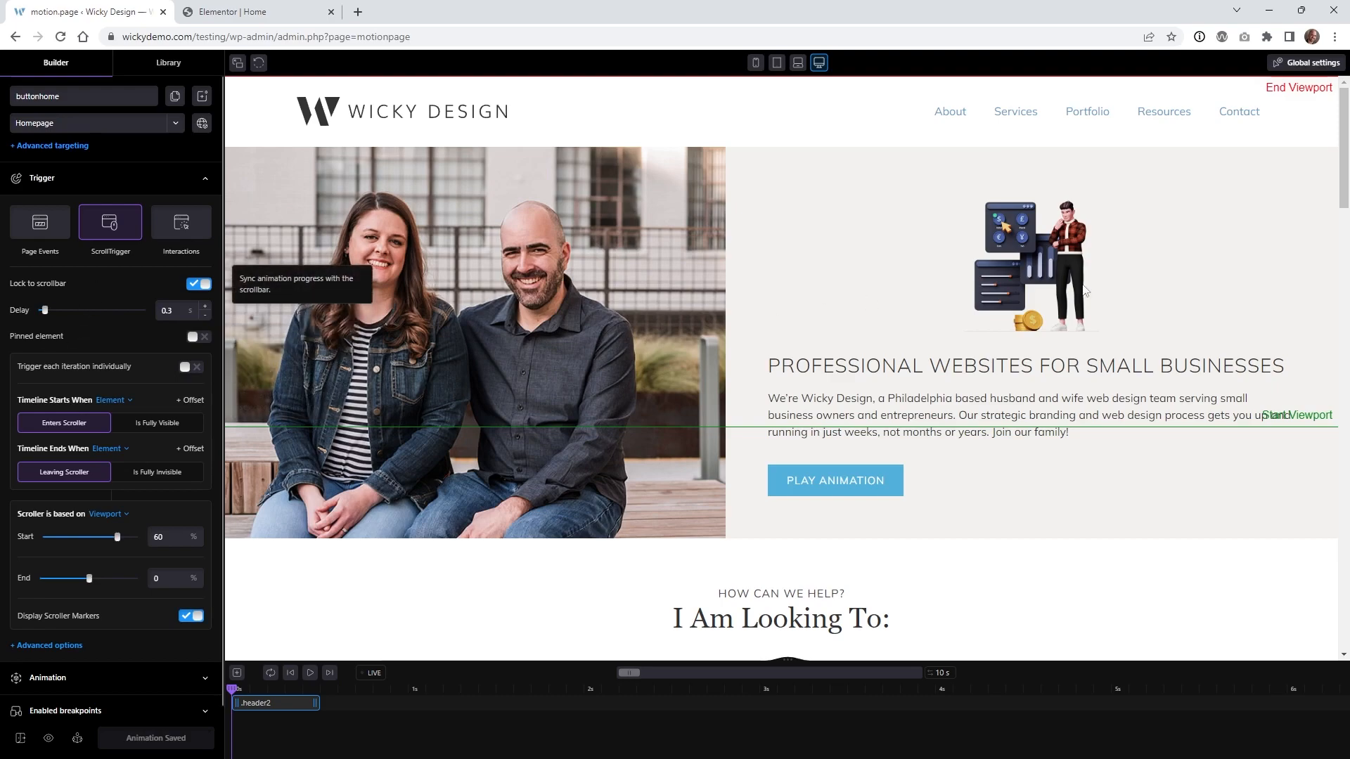
Enable live preview and scroll the "I Am Looking To:" heading across the Start Viewport marker to test its scroll animation.
scroll(1340, 166, "down", 1)
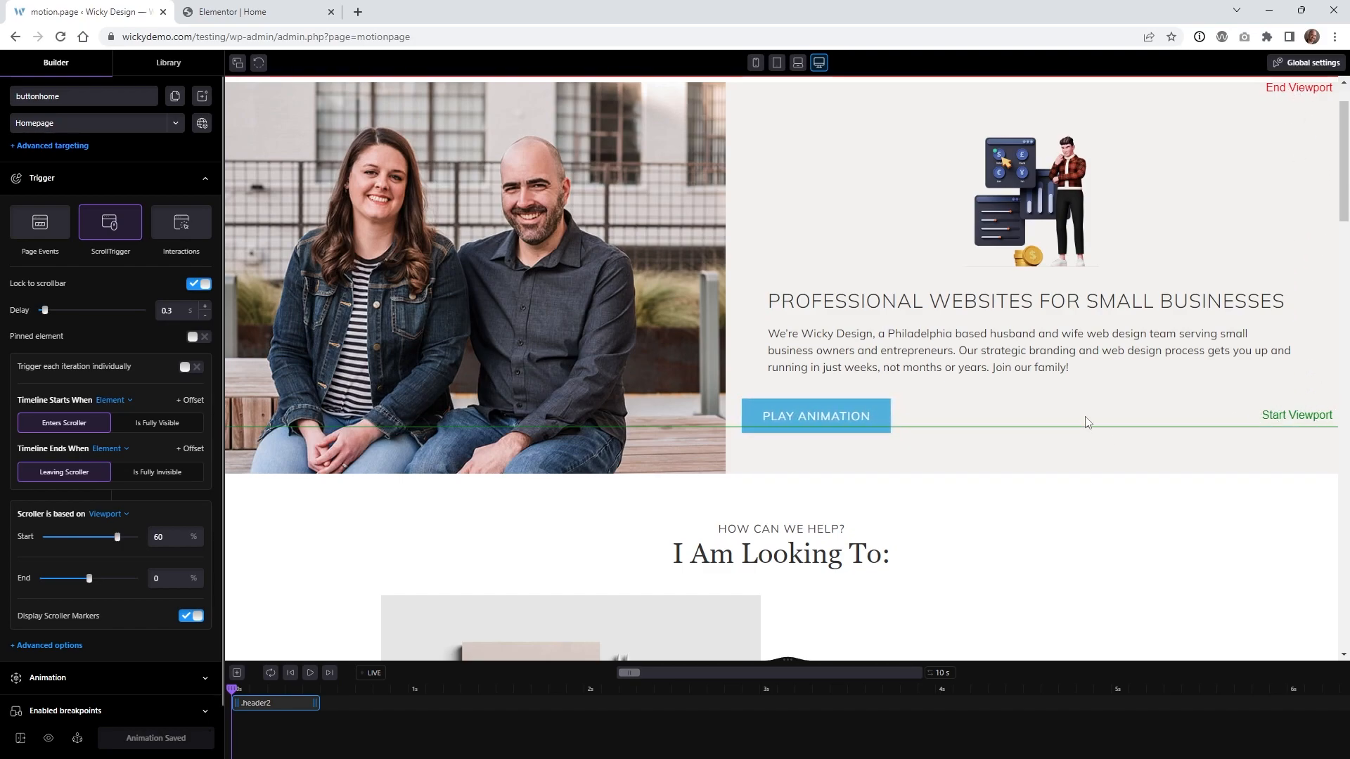
left_click_drag(1345, 205, 1345, 231)
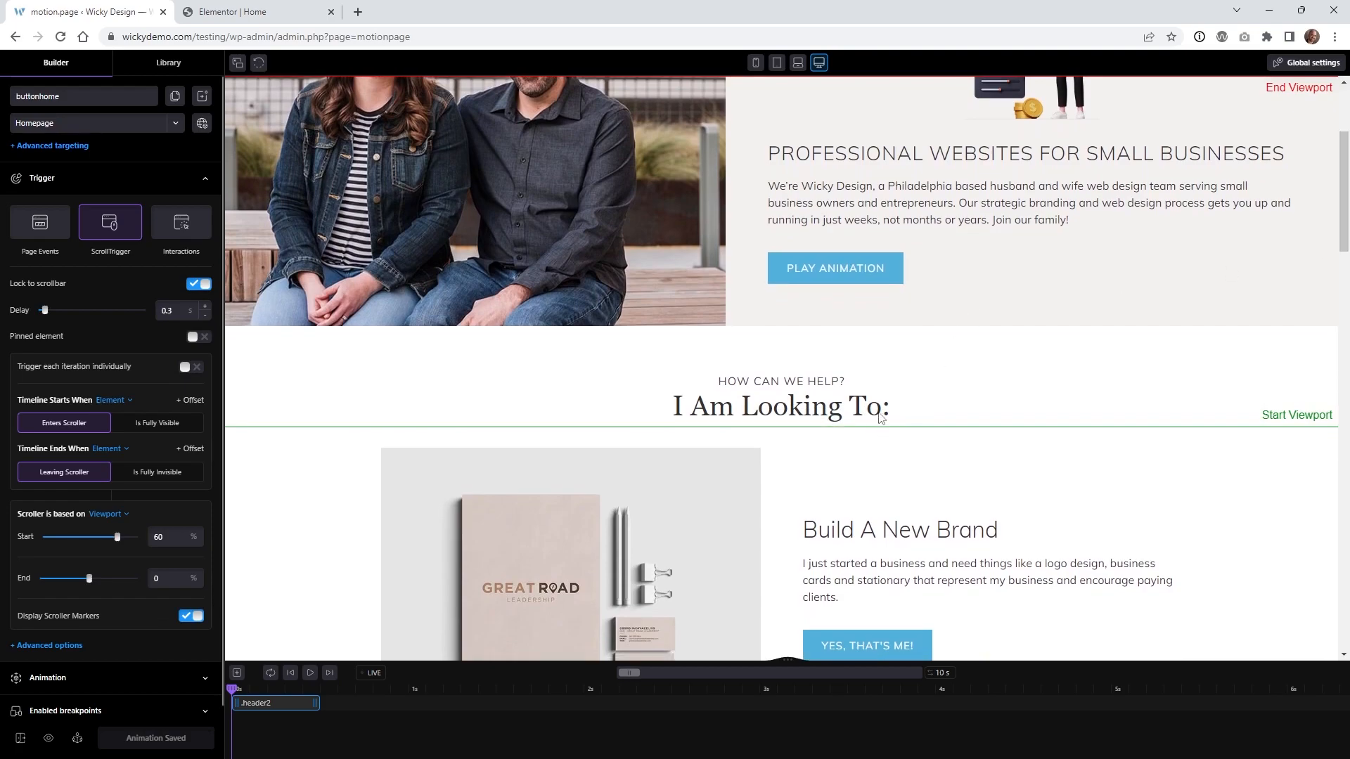
left_click(375, 680)
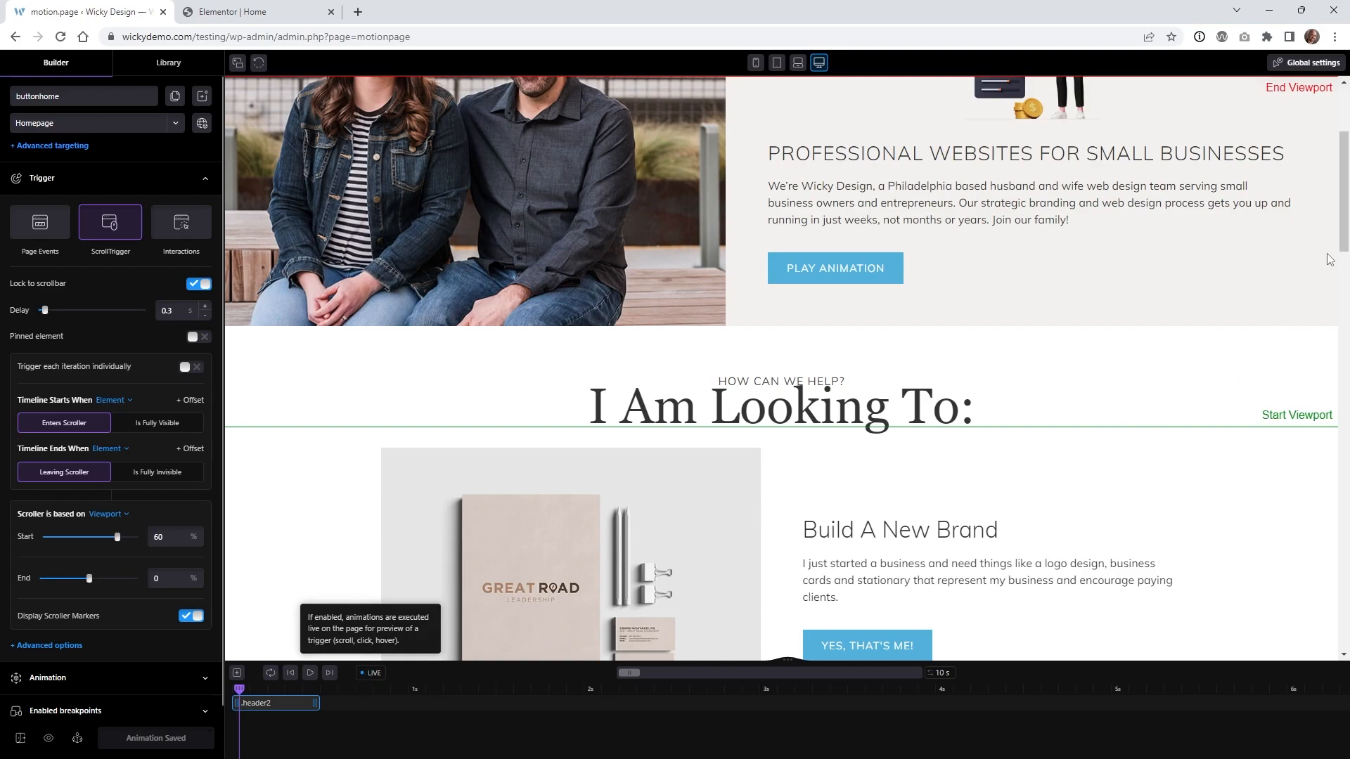
mouse_move(1344, 247)
left_mouse_down()
mouse_move(1343, 210)
mouse_move(1343, 236)
left_mouse_up()
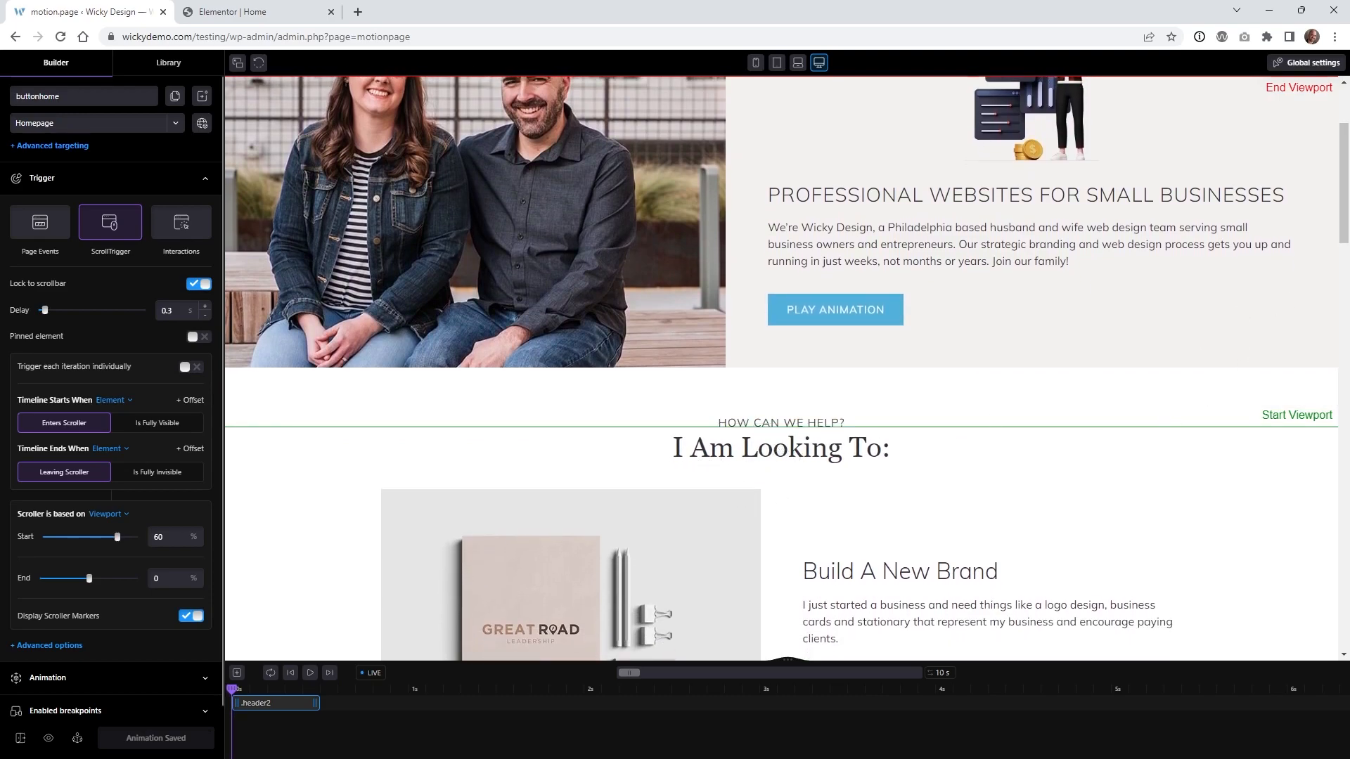
left_click_drag(1343, 218, 1345, 208)
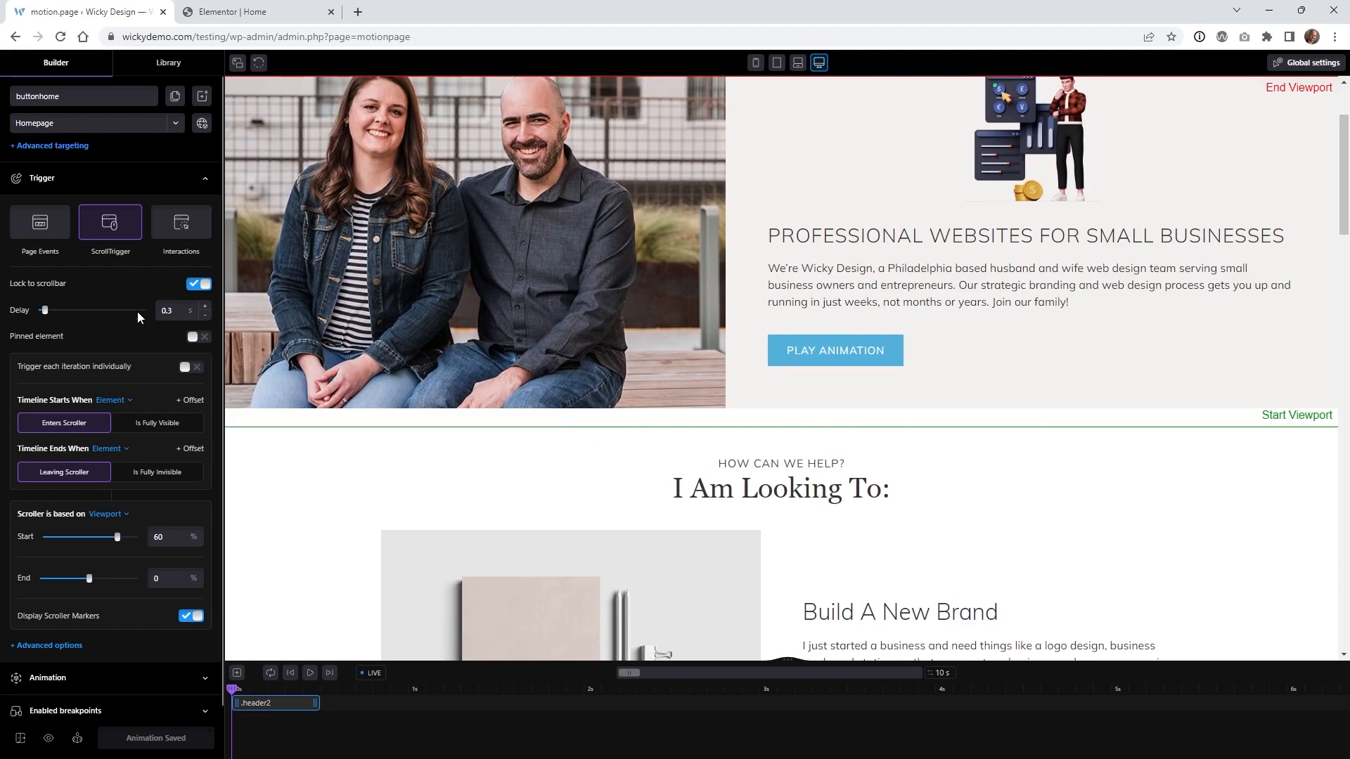
Expand the Animation settings and try the selector scanner over the "I Am Looking To:" heading, leaving the scanner disabled.
scroll(119, 316, "down", 1)
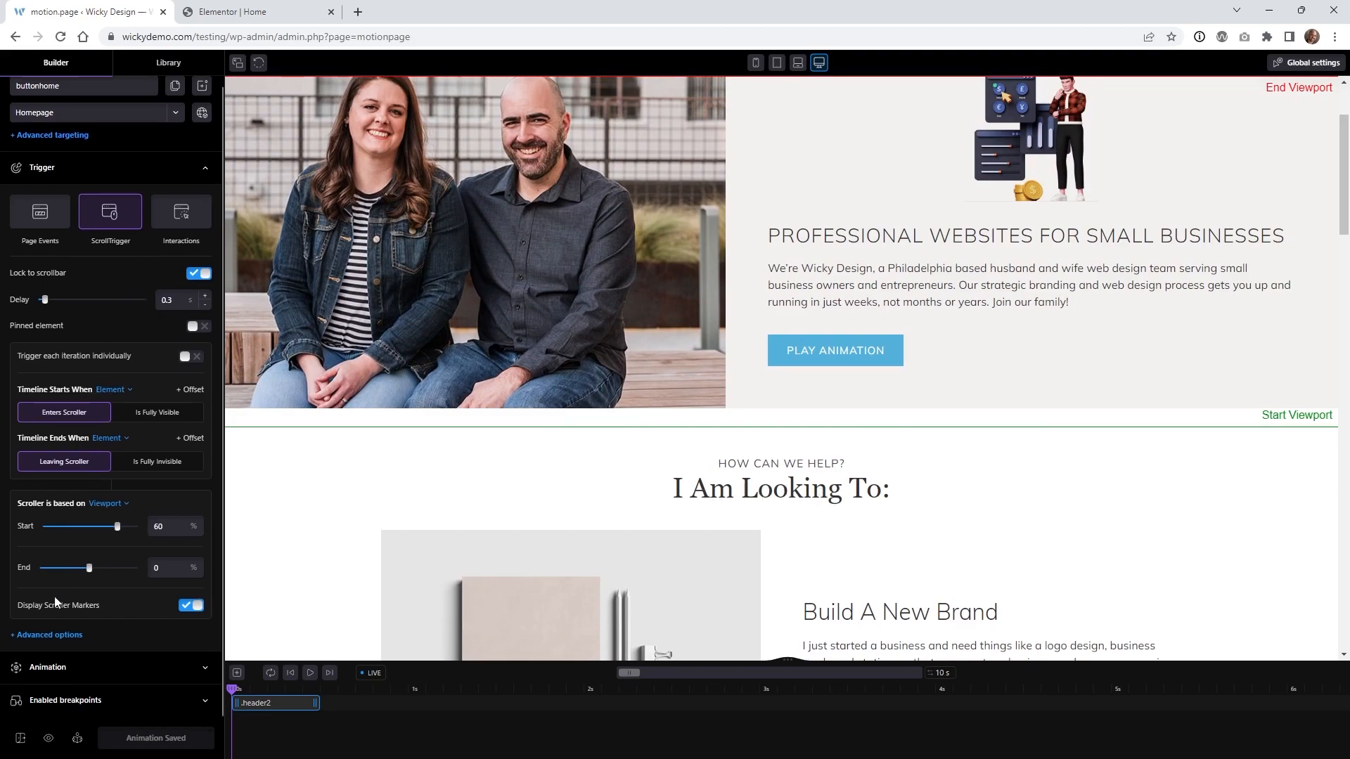
left_click(78, 670)
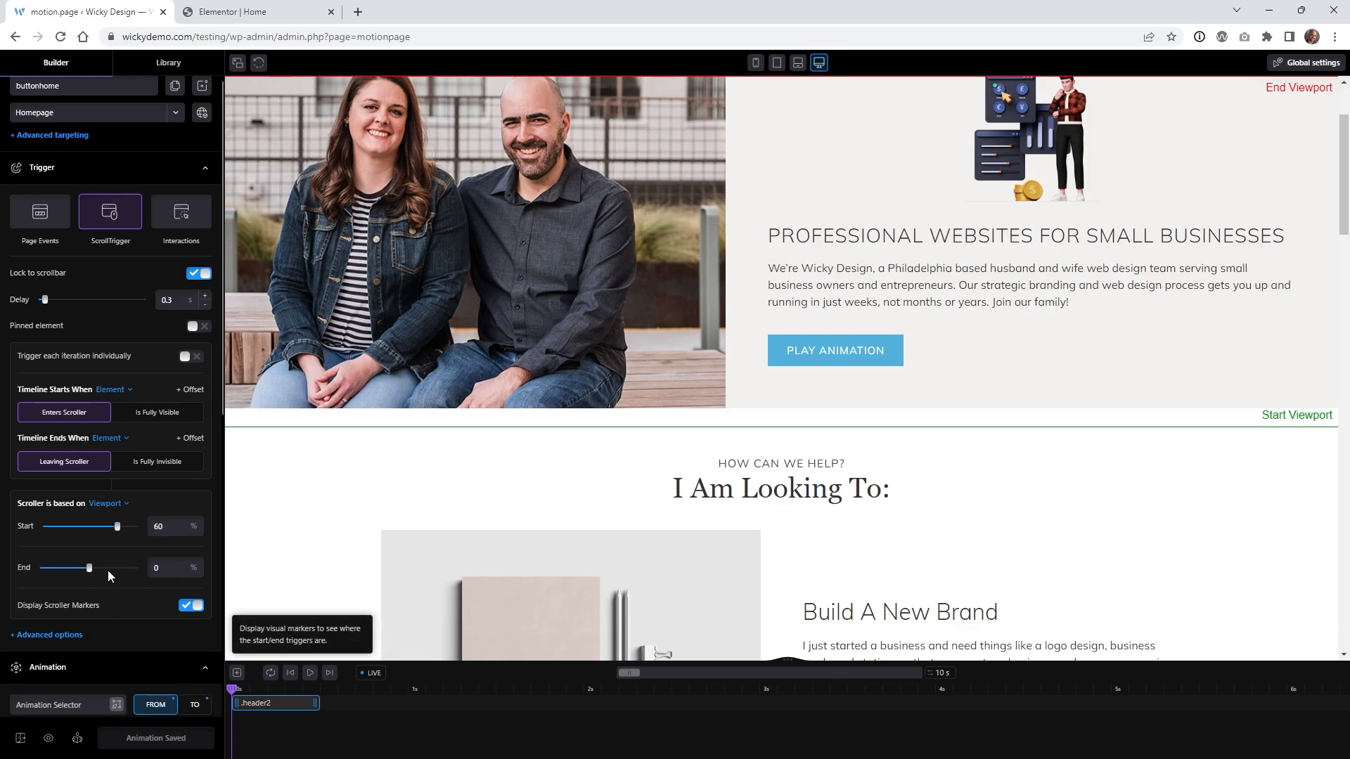
scroll(107, 571, "down", 5)
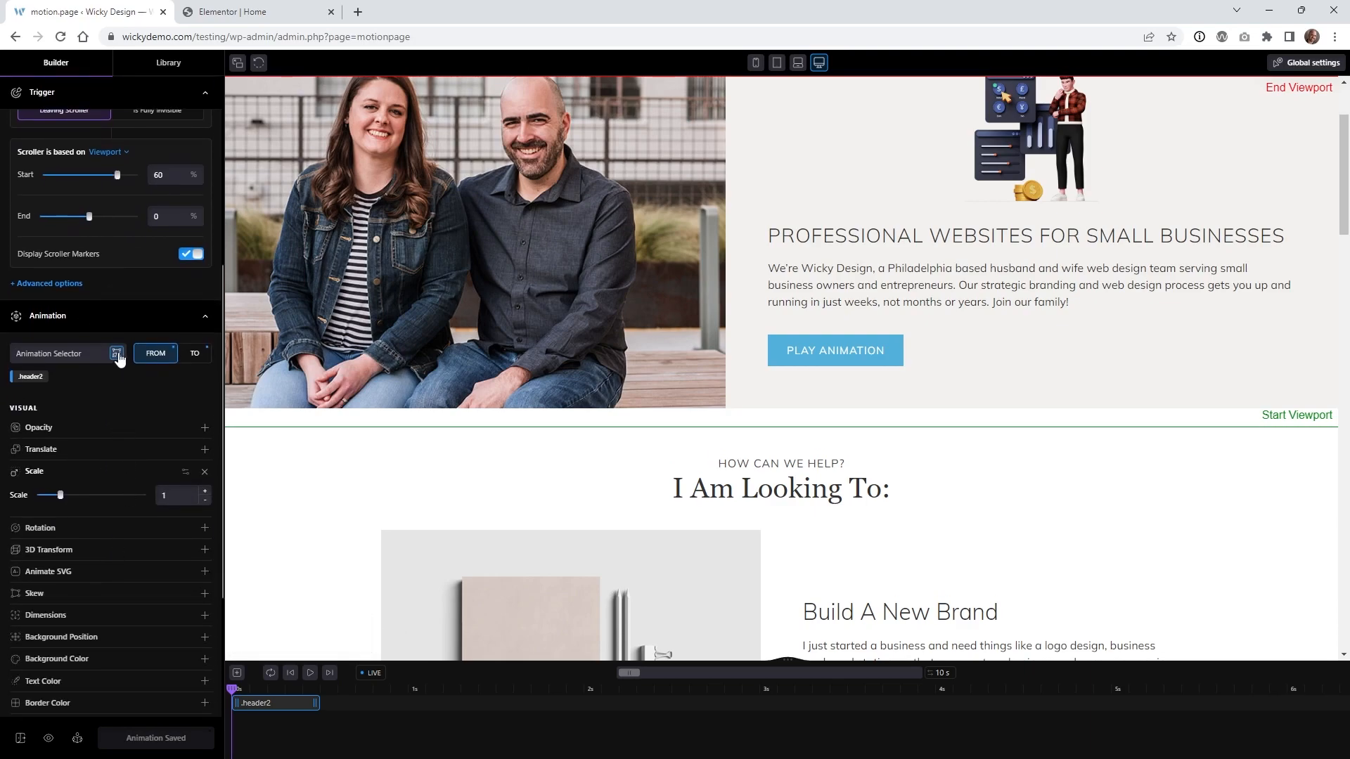
left_click(117, 353)
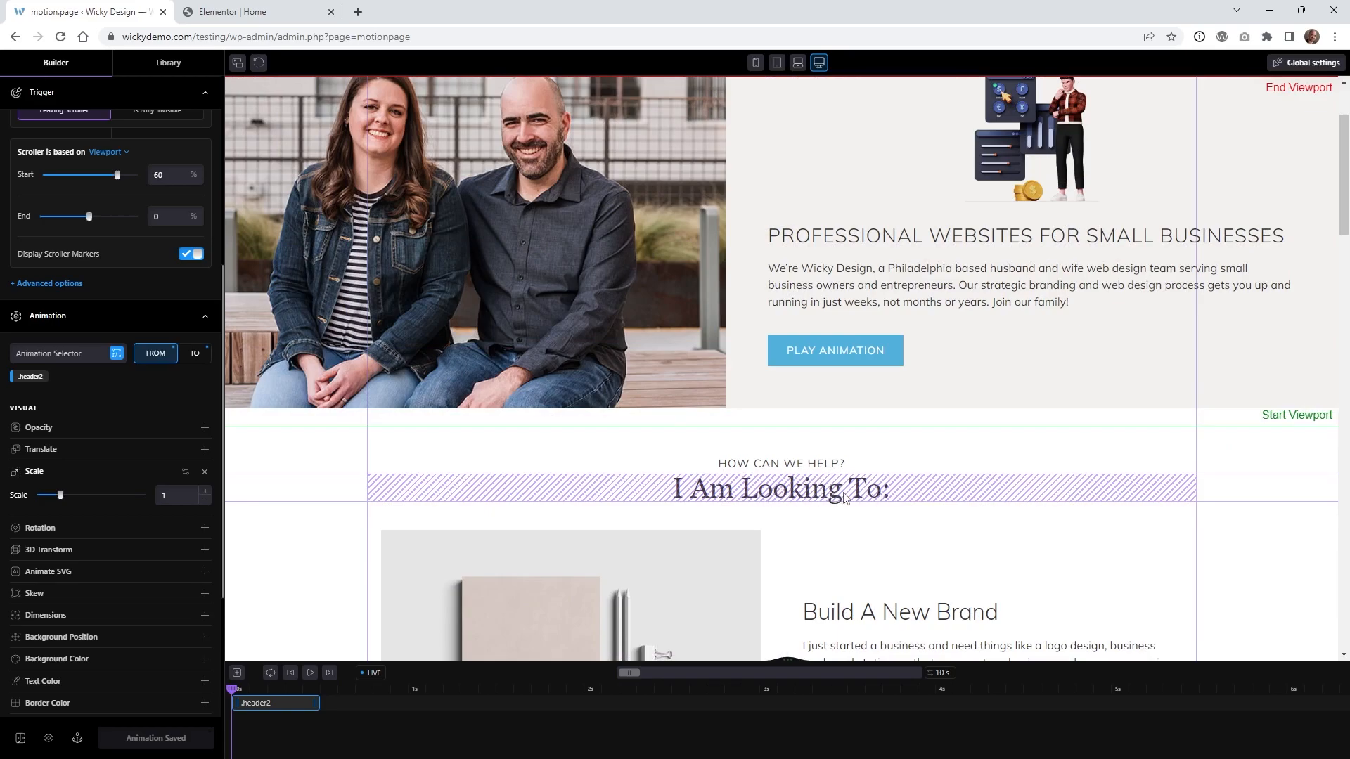
left_click(118, 353)
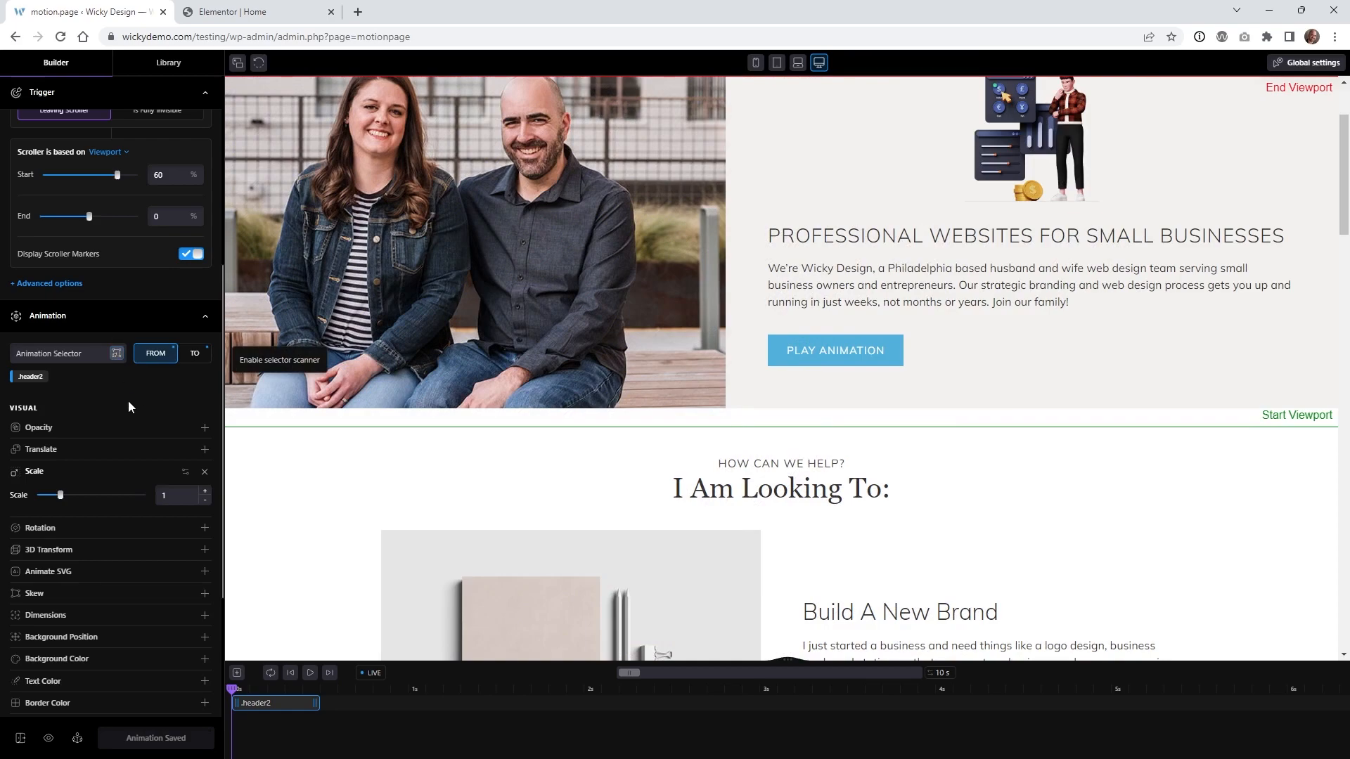
Switch to Elementor and show the CSS class header2 in the "I Am Looking To:" heading's advanced settings.
left_click(279, 8)
mouse_move(1128, 467)
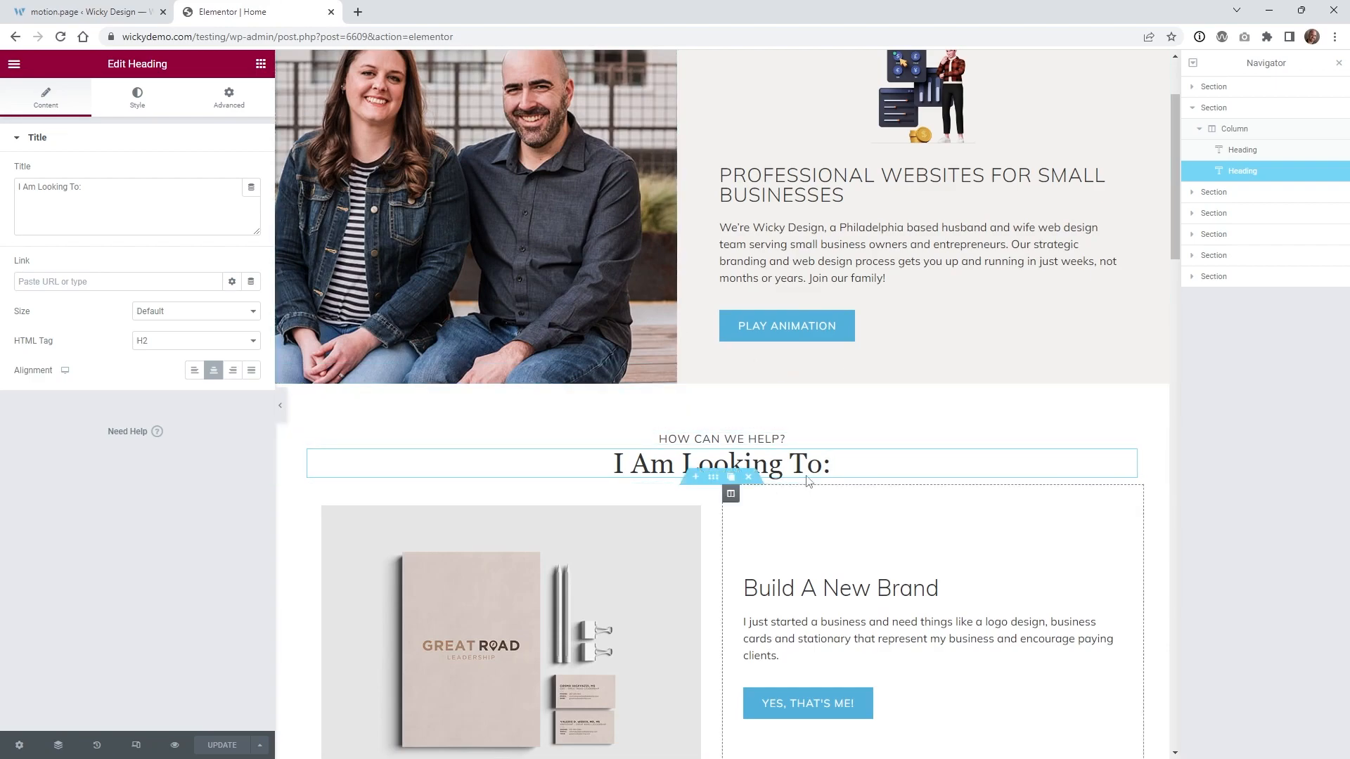
left_click(239, 114)
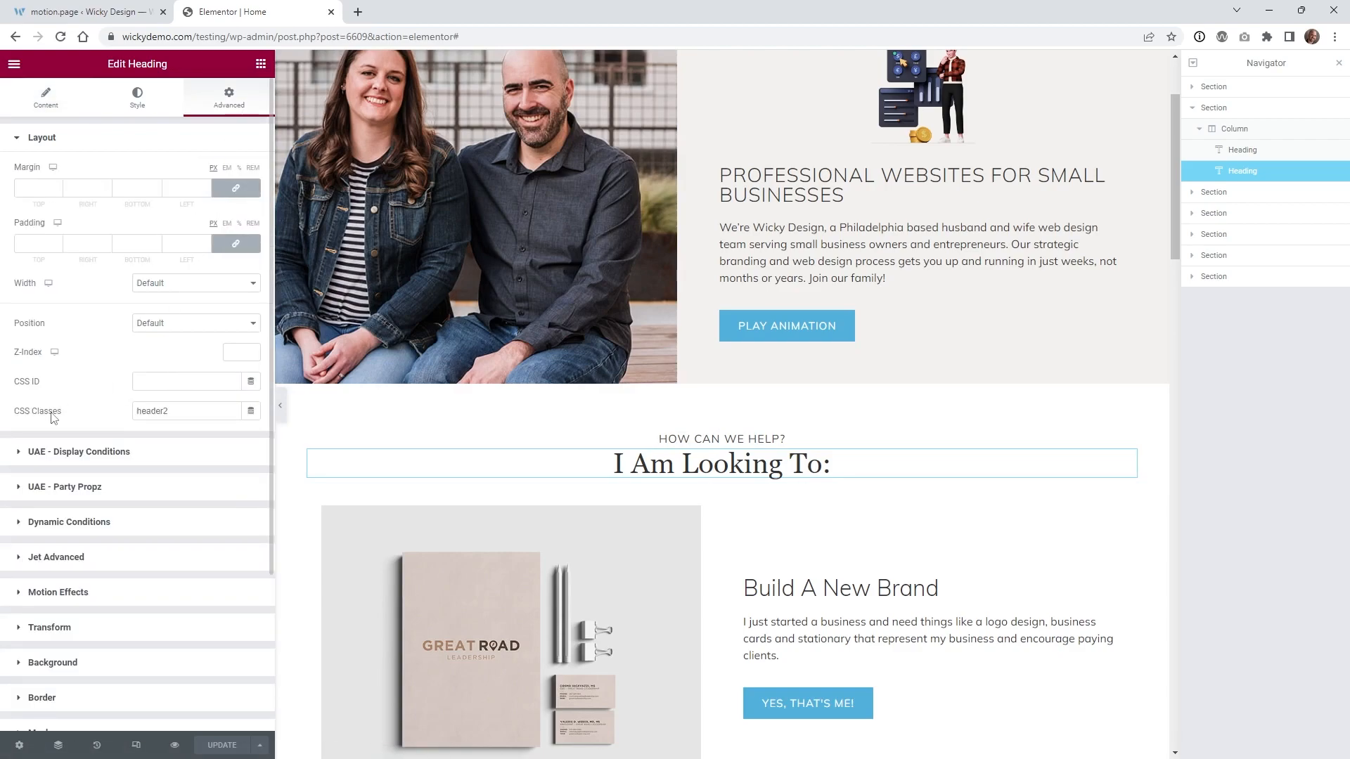
left_click(175, 412)
double_click(163, 413)
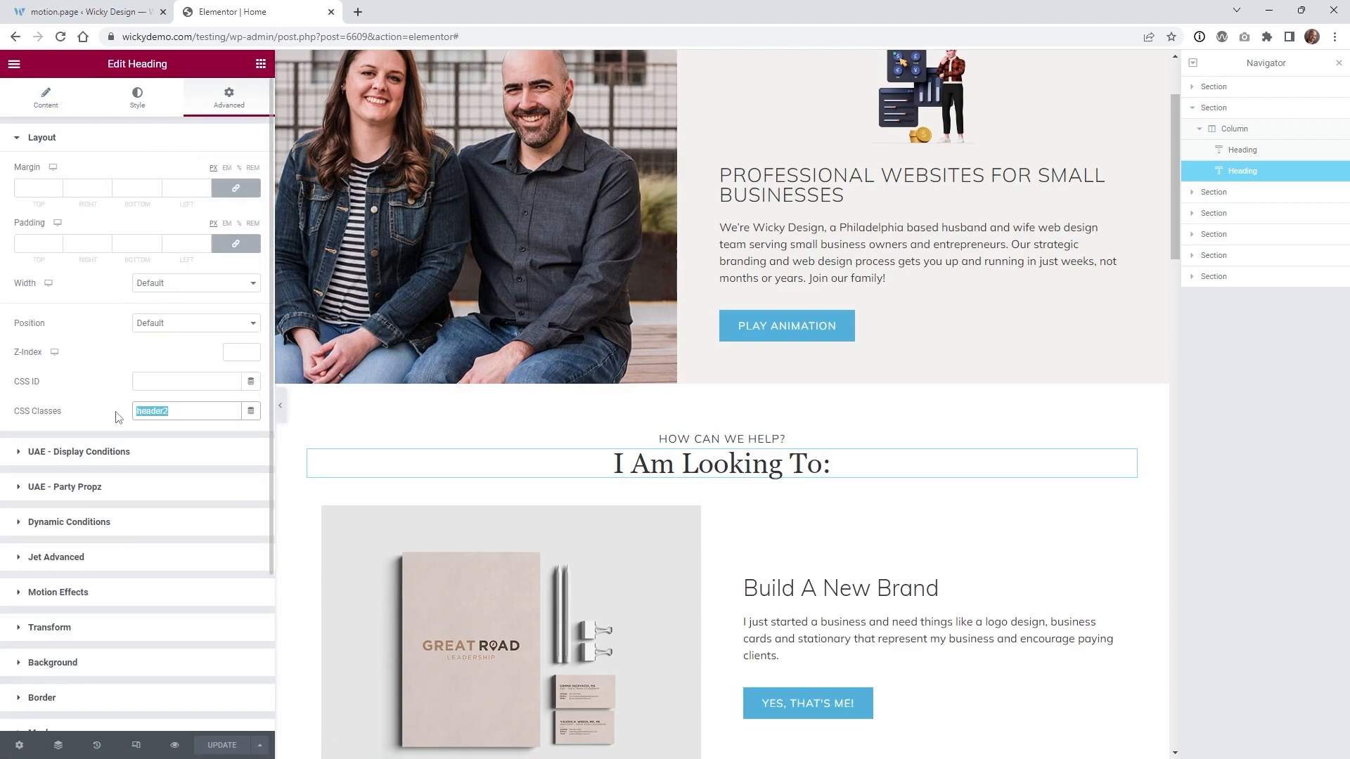
Return to the motion.page builder and compare the scale values set for the .header2 animation's FROM and TO states.
left_click(95, 7)
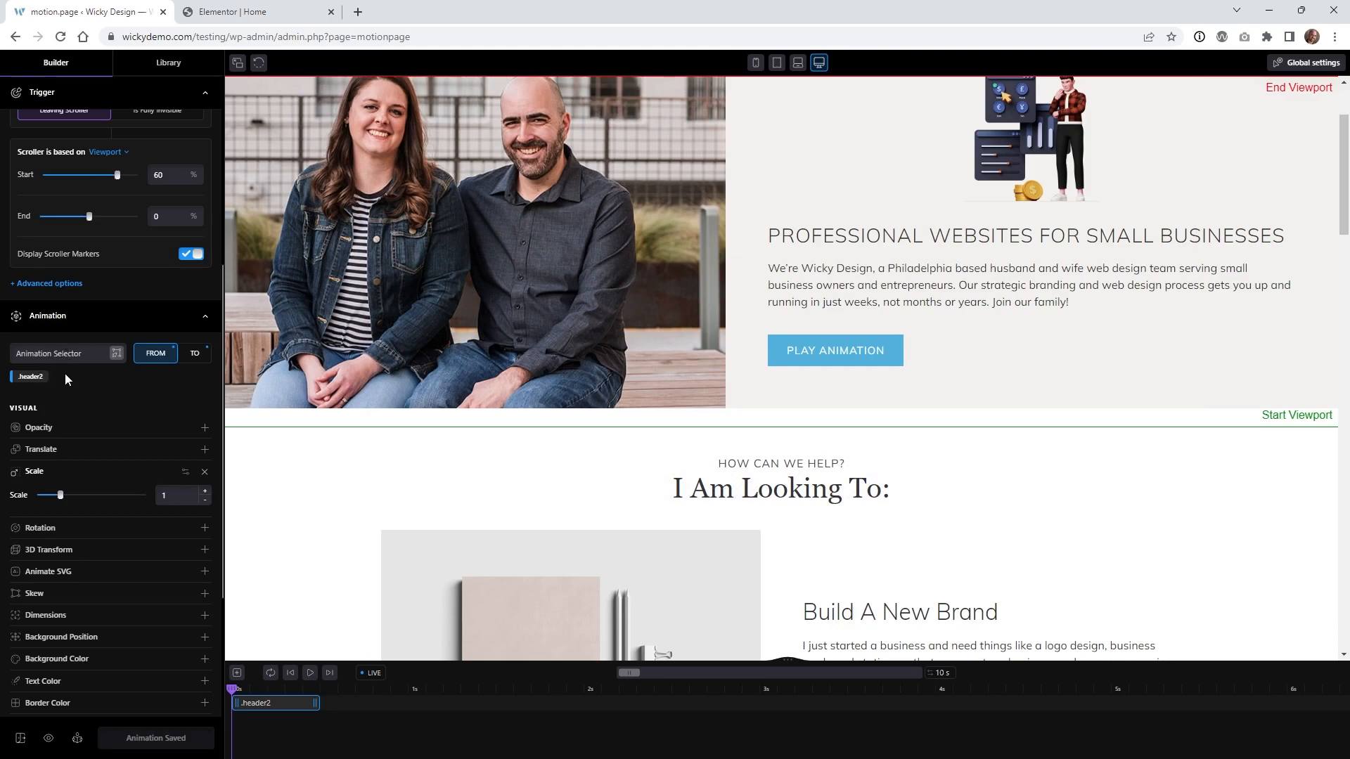
scroll(111, 397, "down", 1)
mouse_move(138, 384)
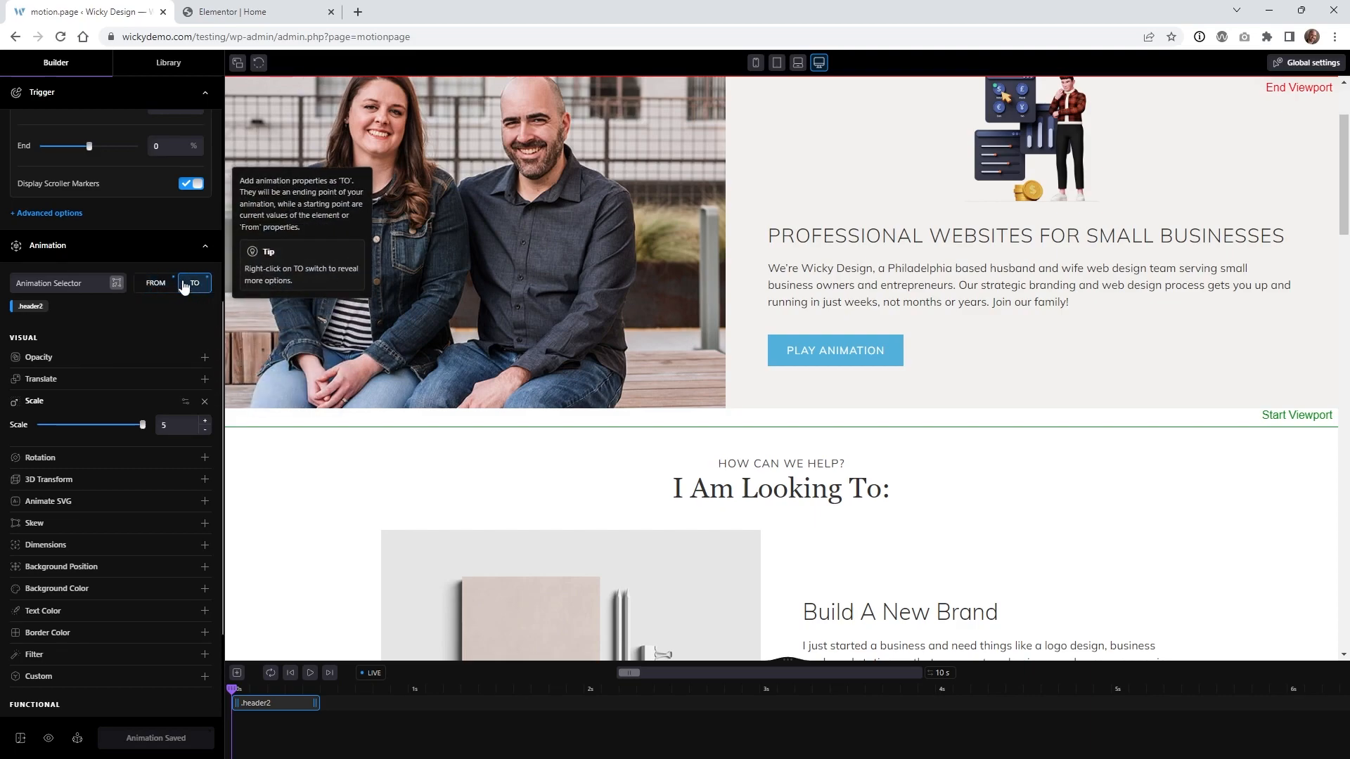
left_click(154, 284)
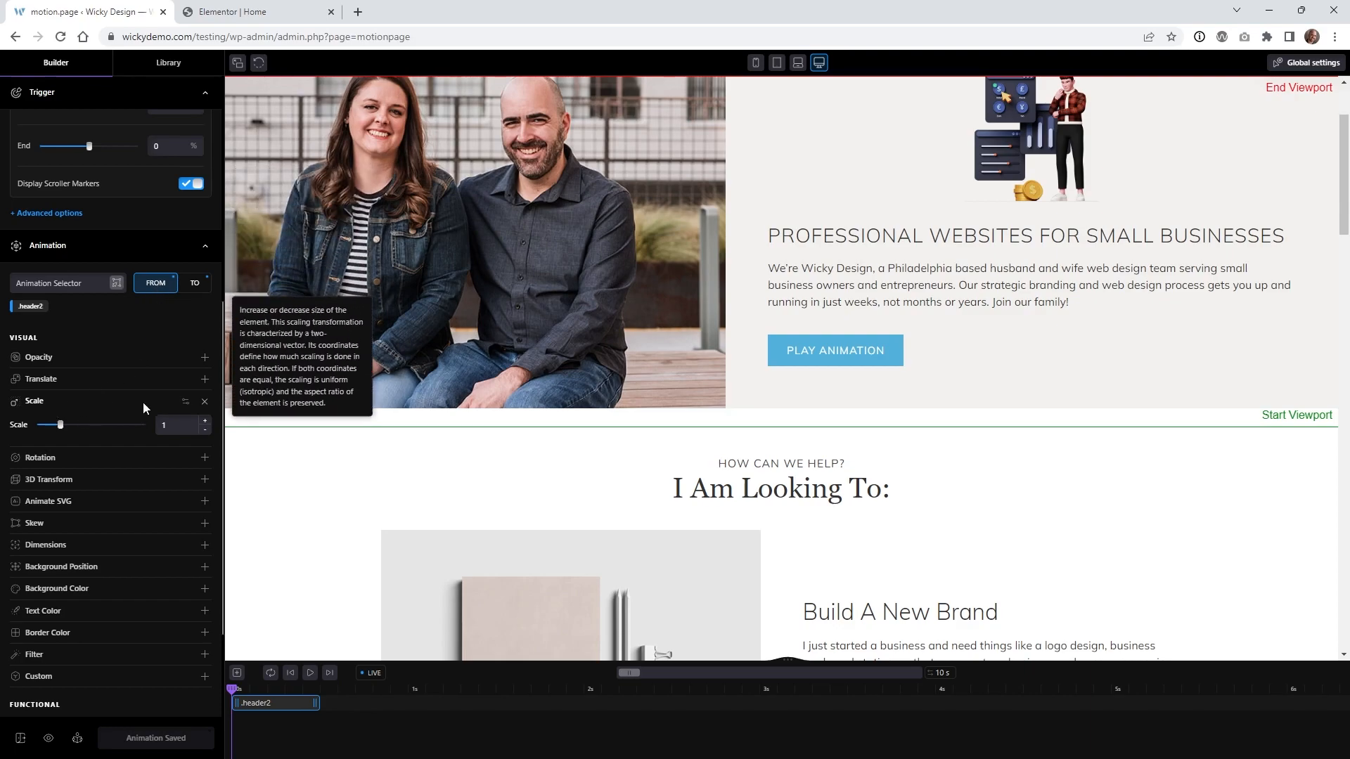
Look through the visual and functional animation properties available for the .header2 FROM state.
scroll(102, 431, "down", 1)
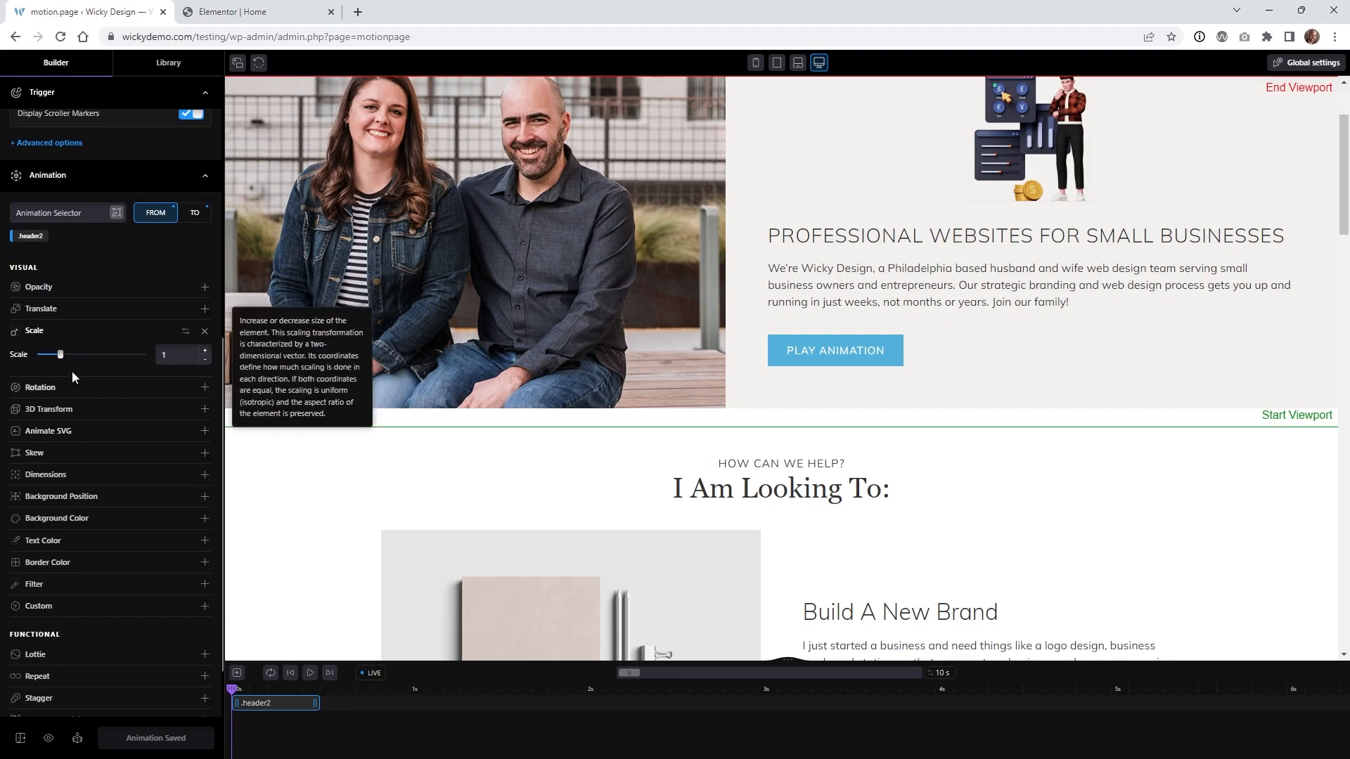
scroll(96, 470, "down", 1)
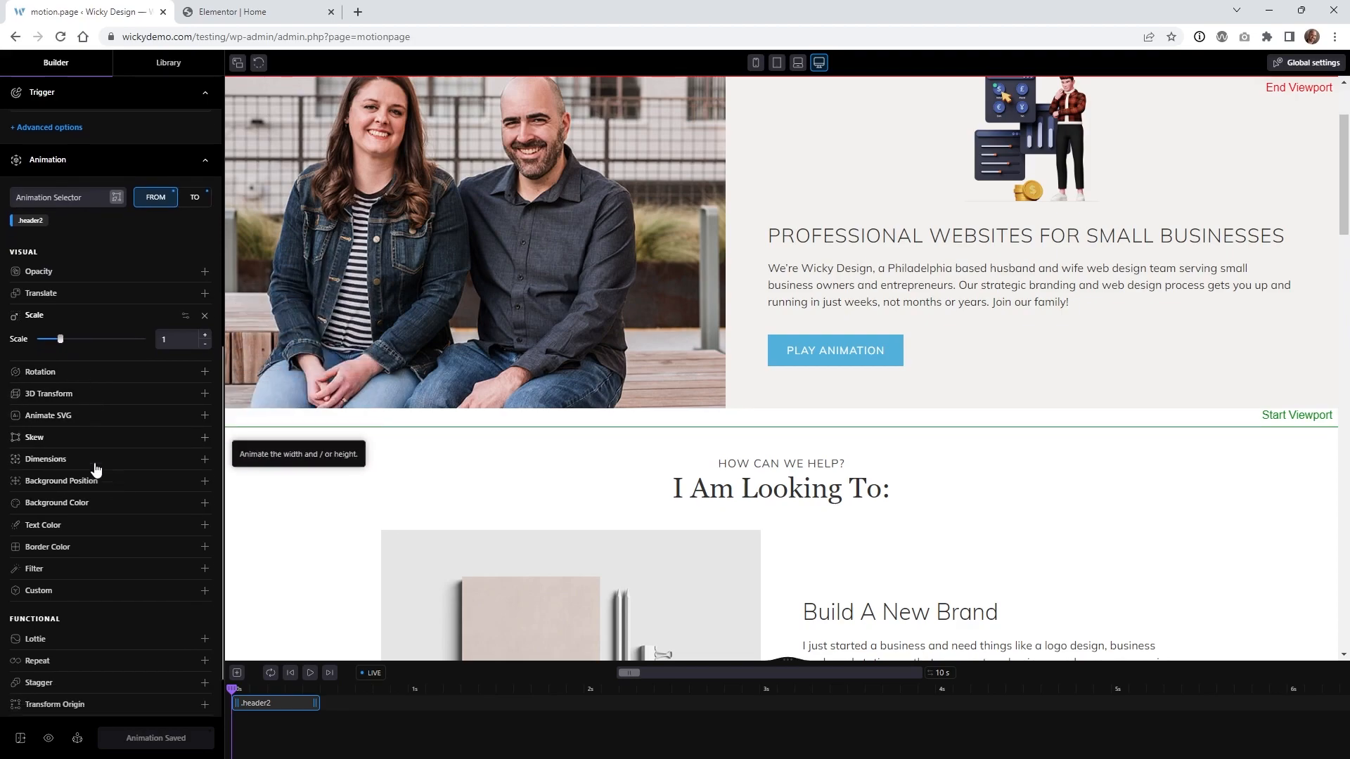
scroll(97, 470, "down", 1)
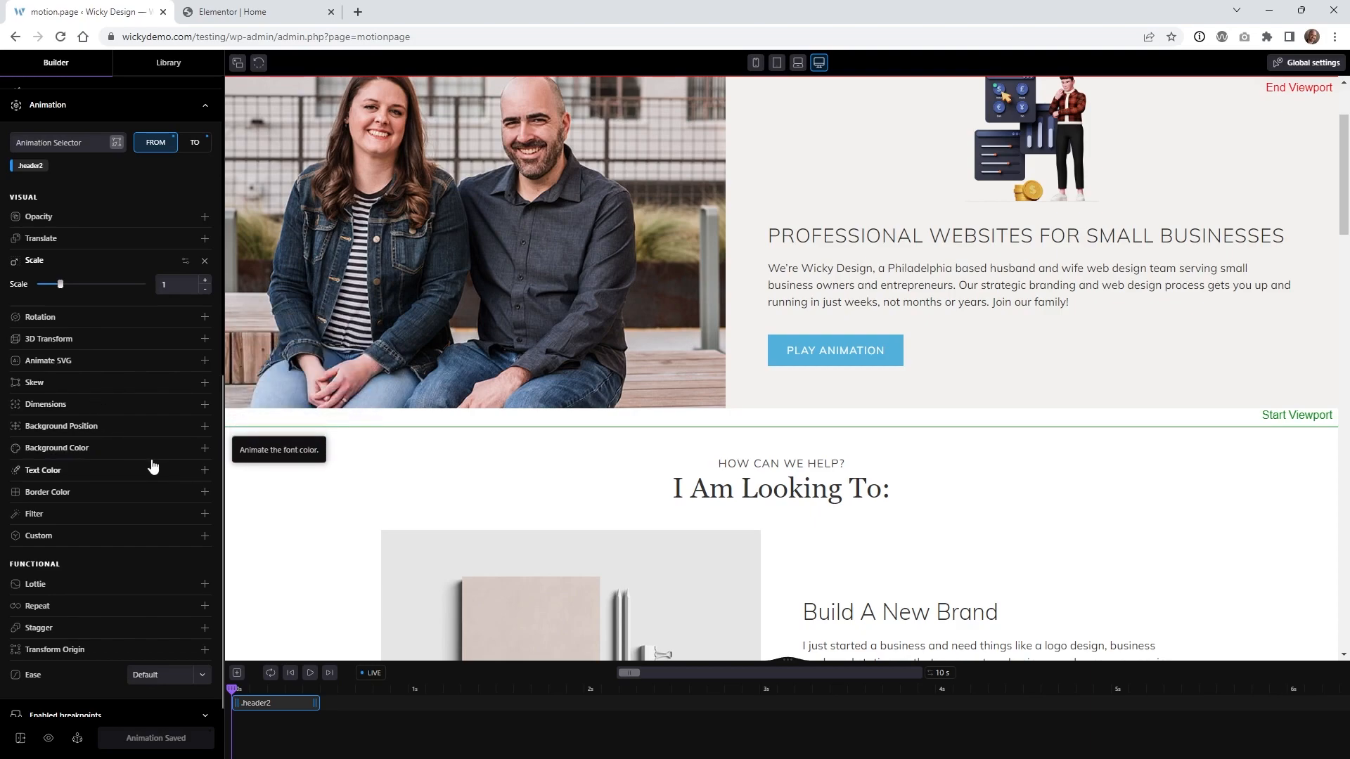
scroll(151, 467, "up", 1)
scroll(83, 599, "up", 2)
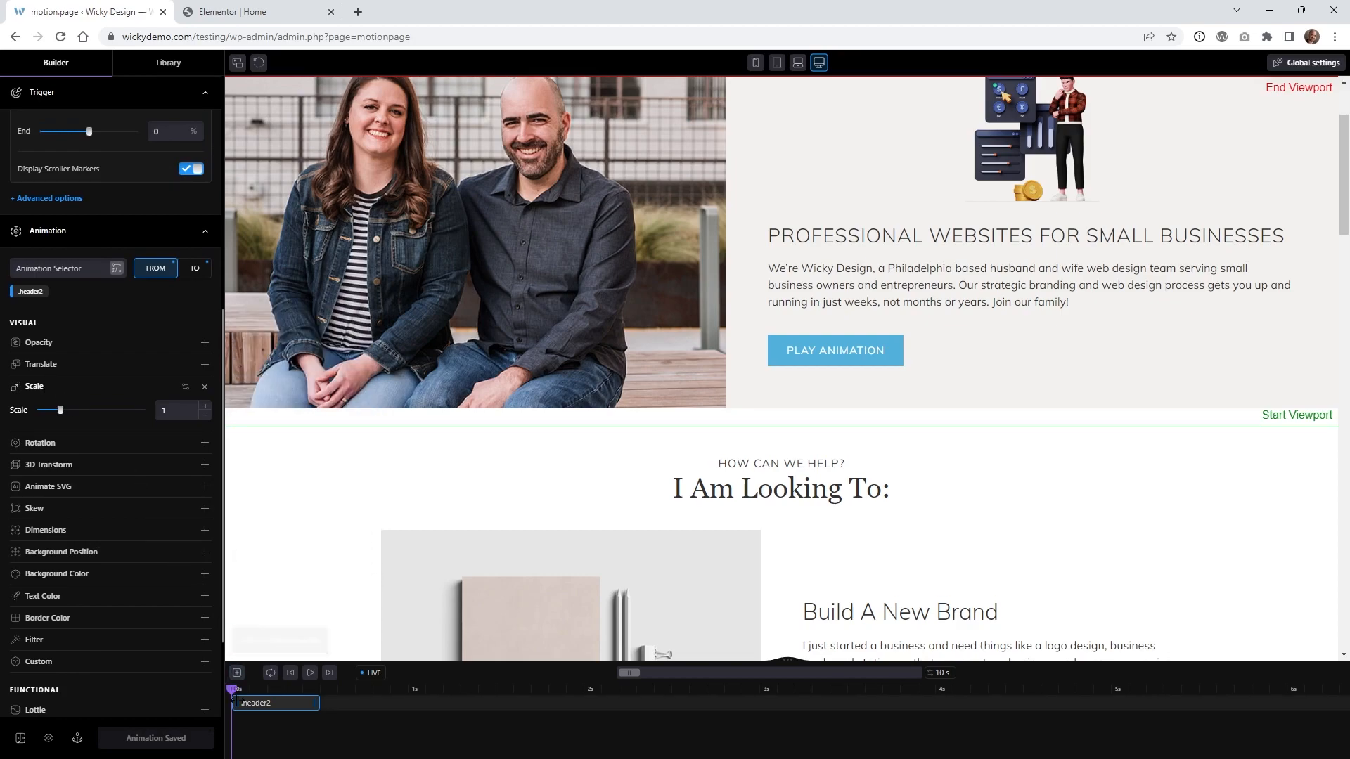
Try a TO scale of 20 on .header2, scrubbing the playhead to preview it and returning to the timeline's start.
left_click(195, 271)
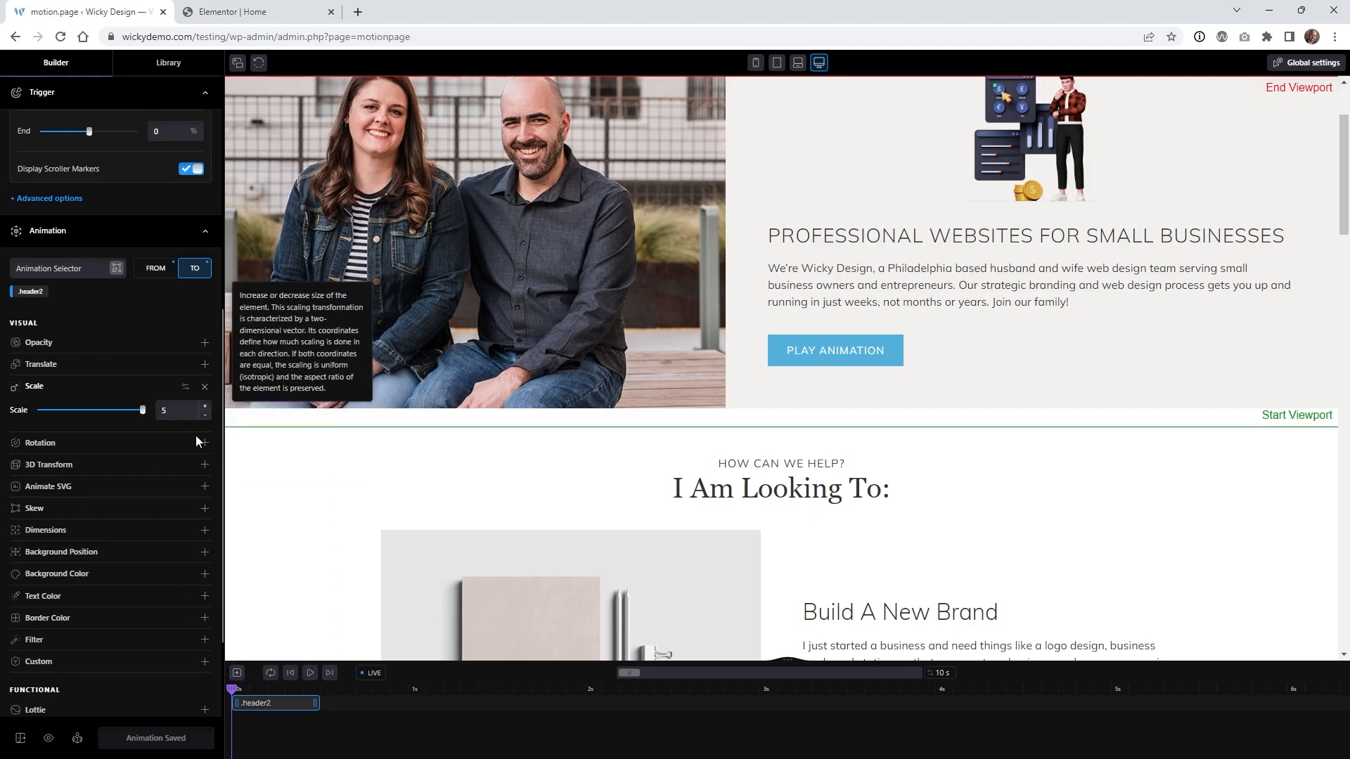
left_click_drag(233, 689, 316, 687)
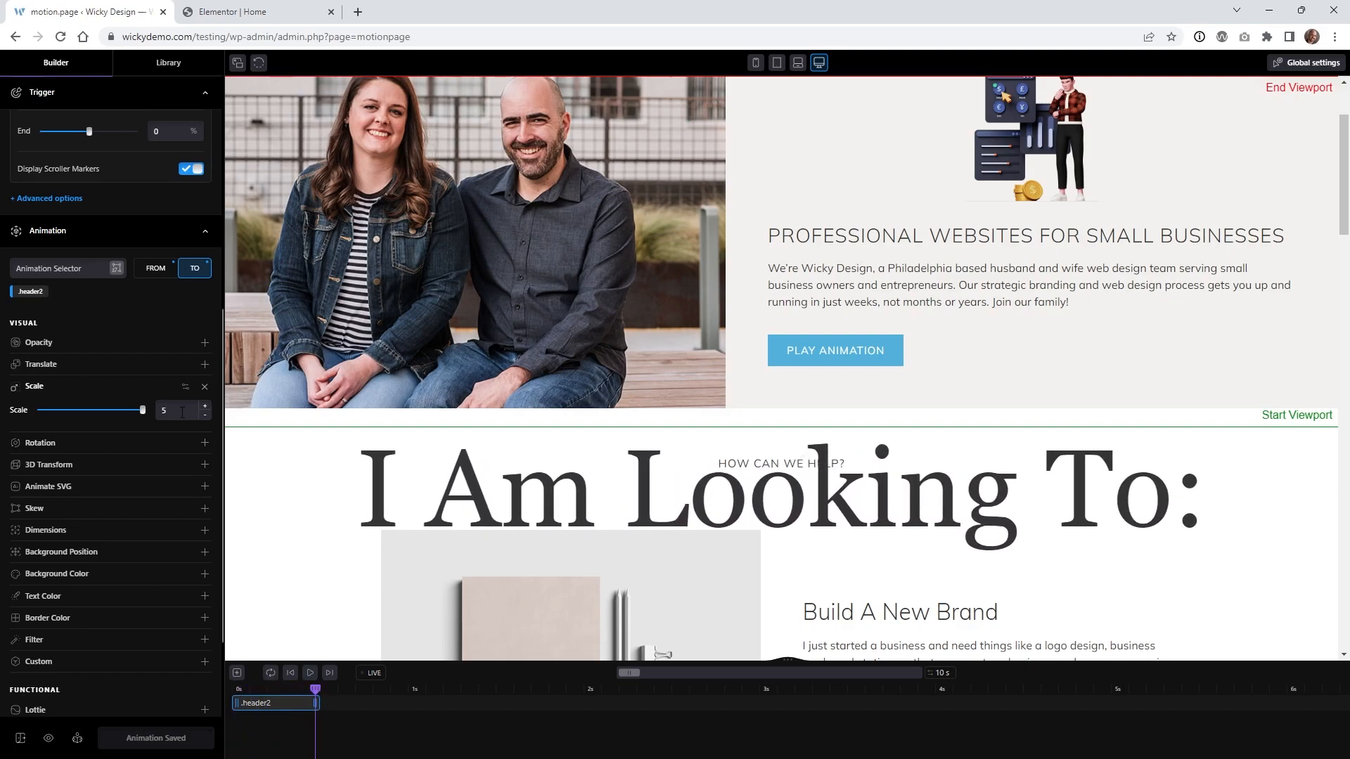
double_click(159, 409)
type("20")
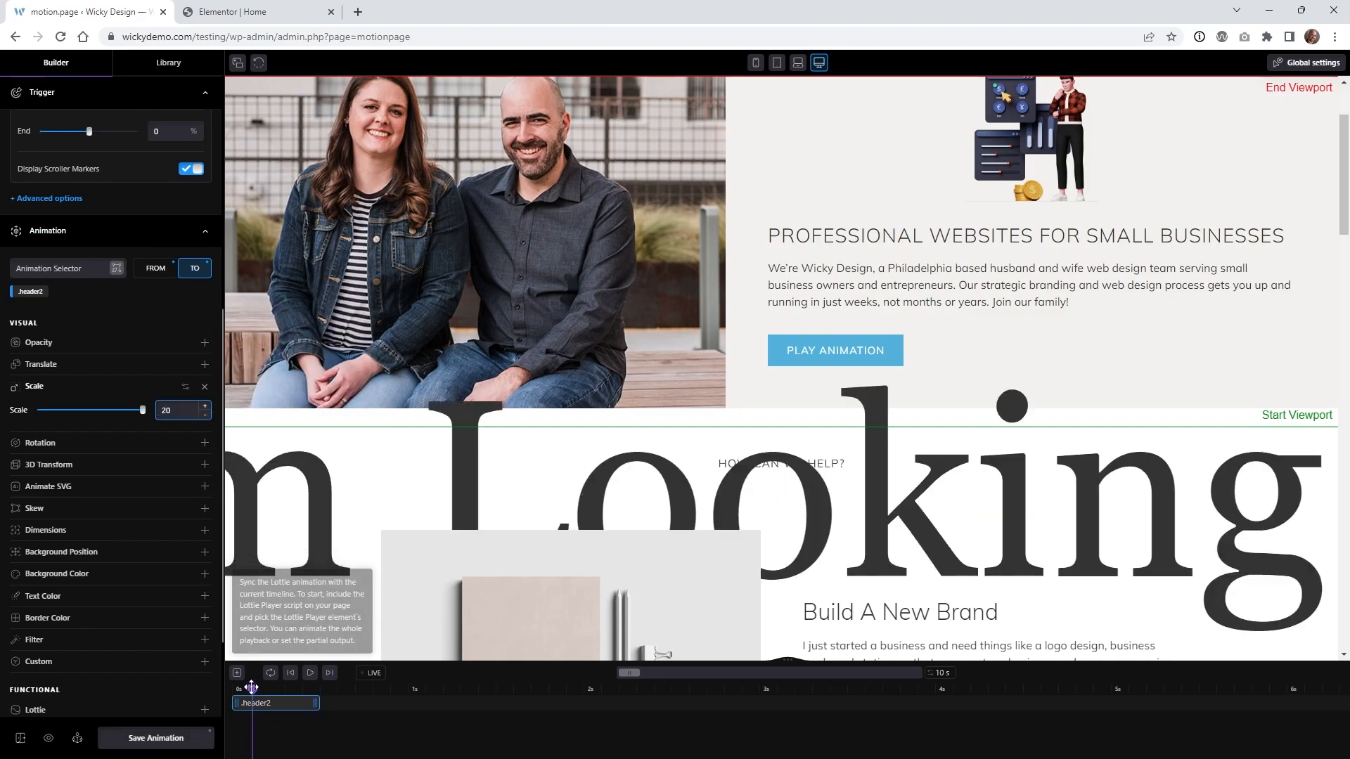
left_click_drag(253, 688, 229, 687)
left_click(371, 675)
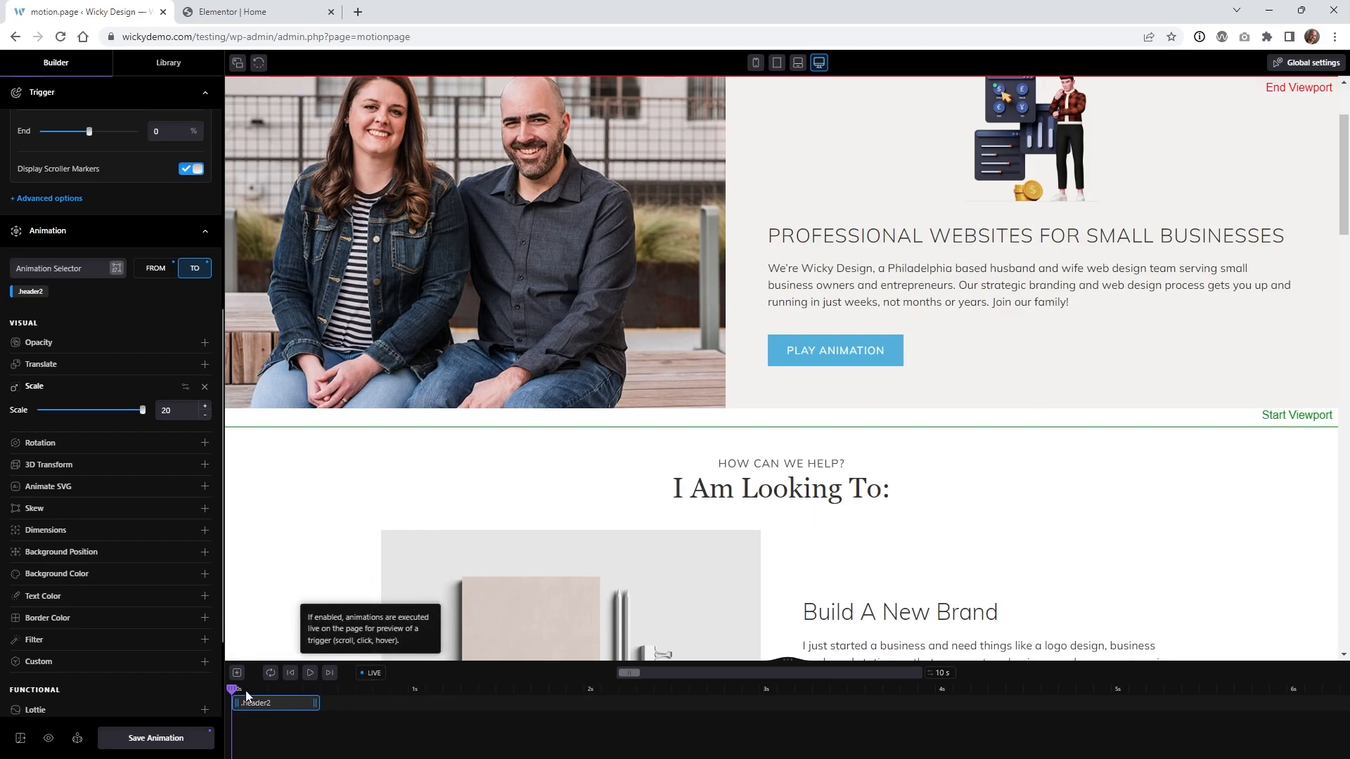
mouse_move(233, 687)
left_mouse_down()
mouse_move(336, 707)
mouse_move(226, 706)
left_mouse_up()
left_click(370, 674)
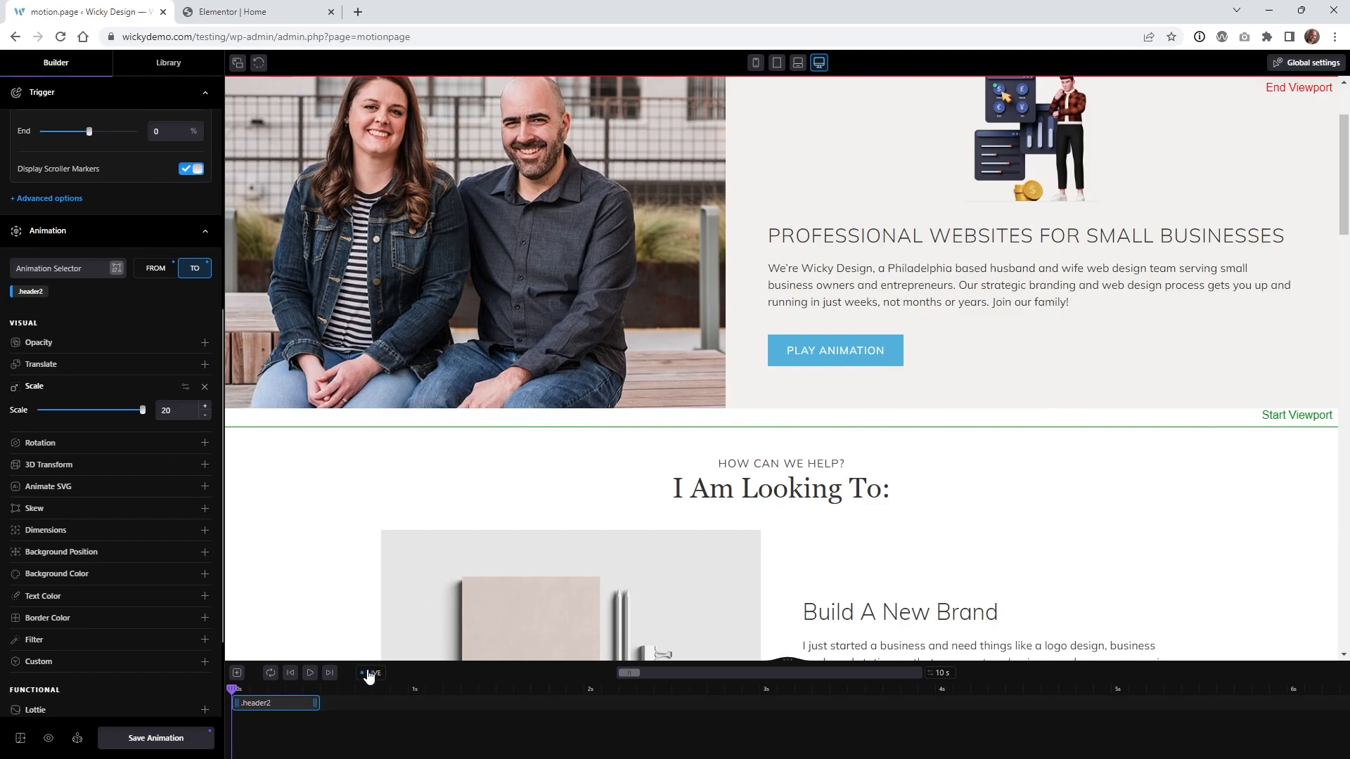
Set the .header2 TO scale to 5 and test it live by scrolling the heading past the Start Viewport marker and back.
left_click(171, 411)
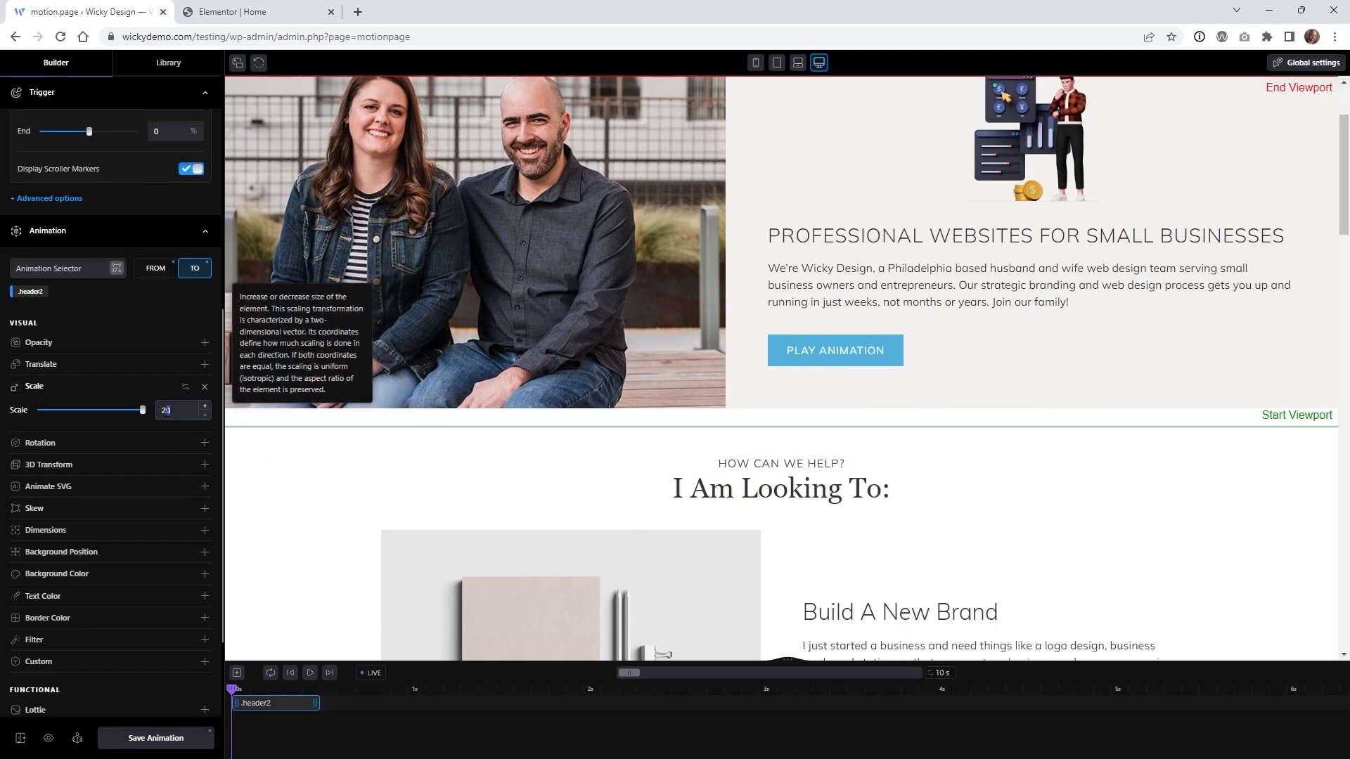
type("5")
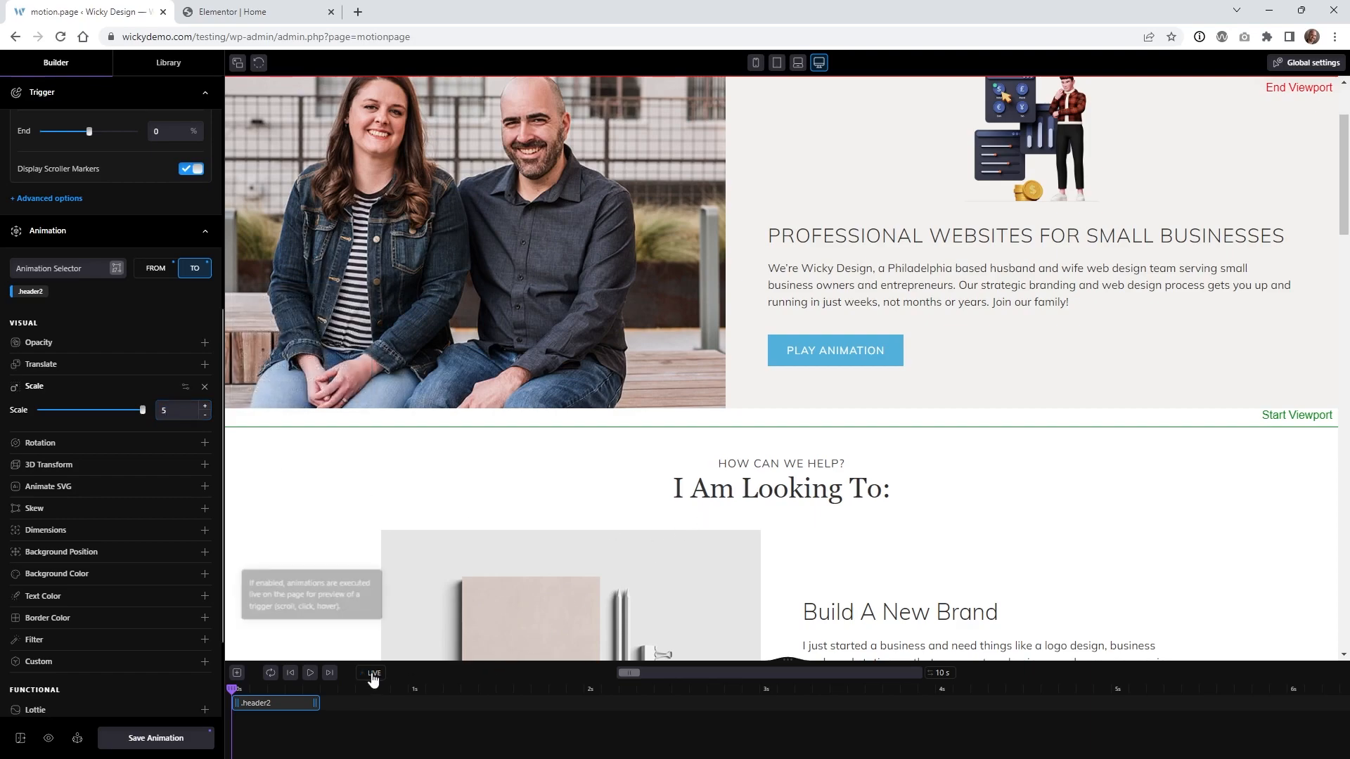
left_click_drag(1338, 155, 1344, 170)
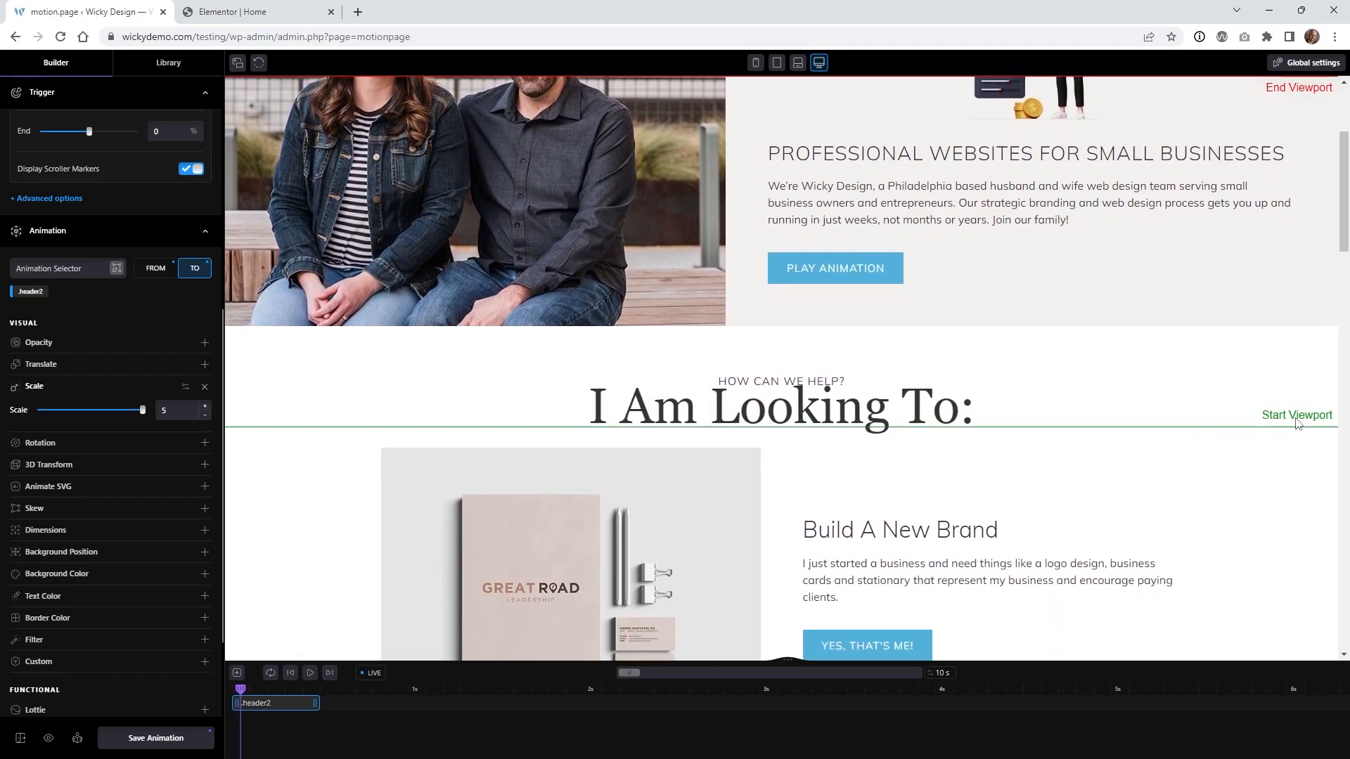
left_click_drag(1344, 184, 1337, 243)
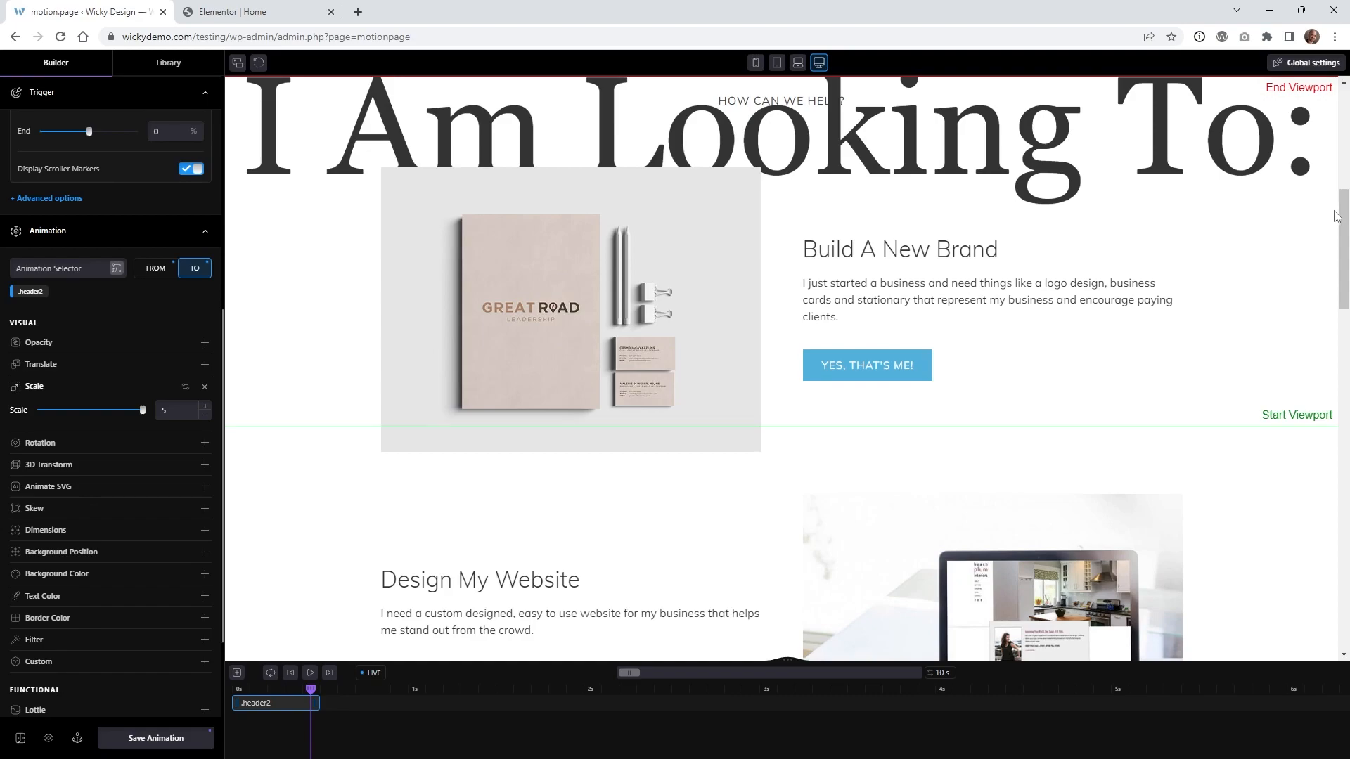
left_click_drag(1345, 223, 1325, 160)
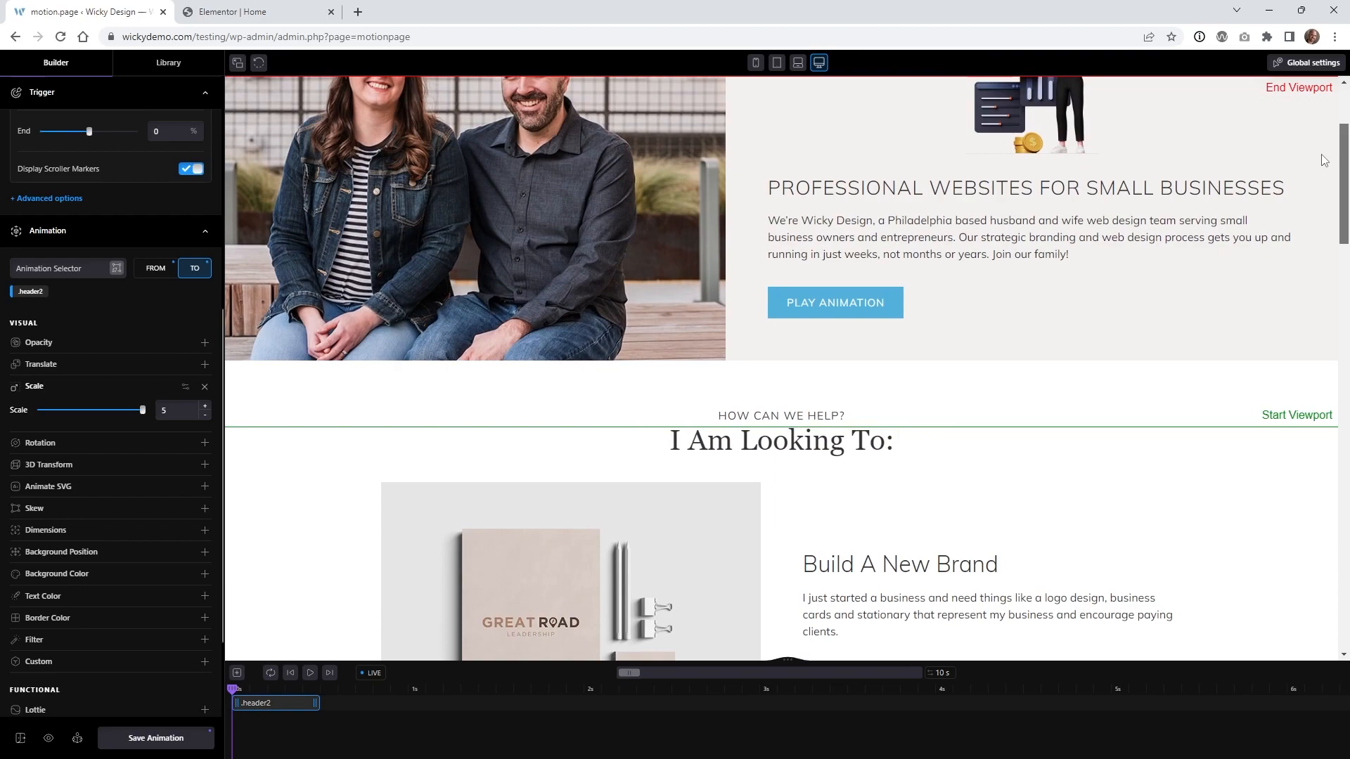
Collapse the Animation settings and set the trigger's viewport-based scroller start to 80% and end to 35%.
scroll(140, 323, "up", 3)
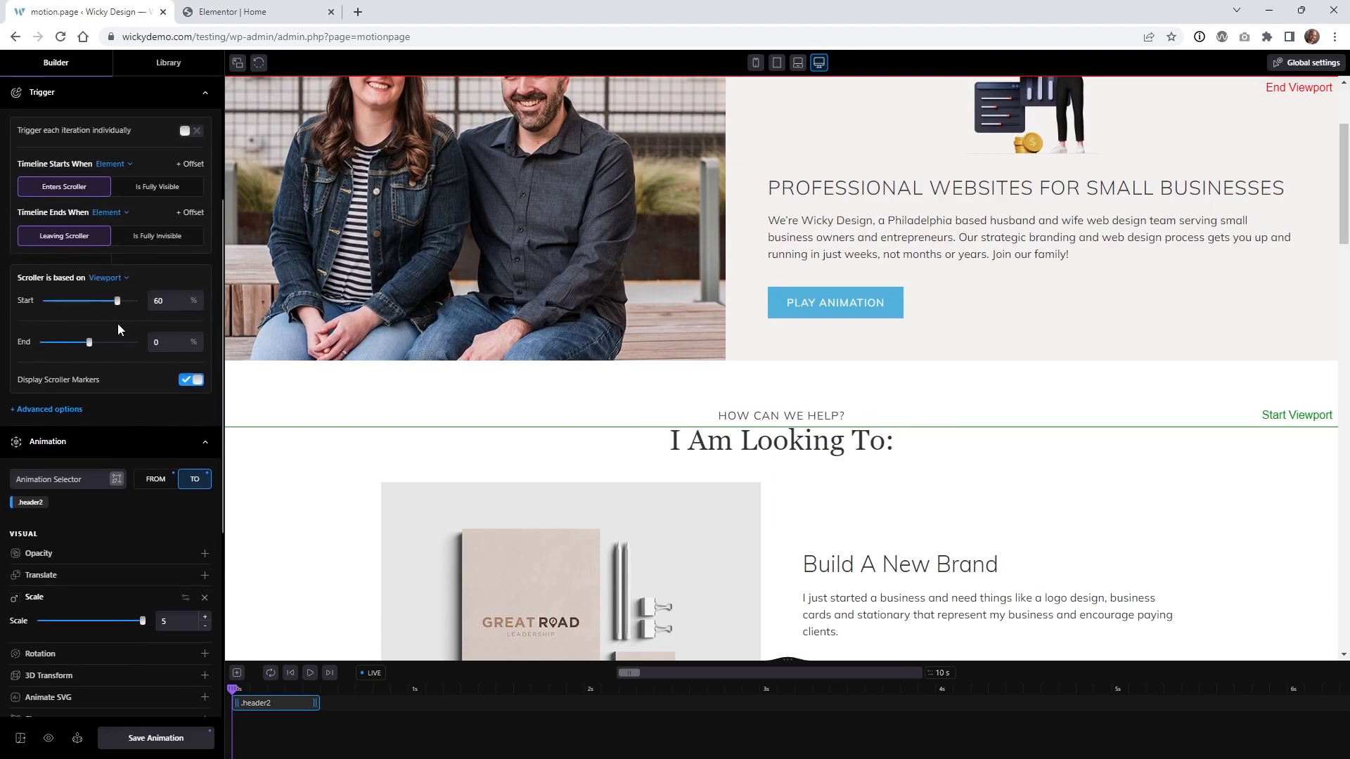
left_click(87, 443)
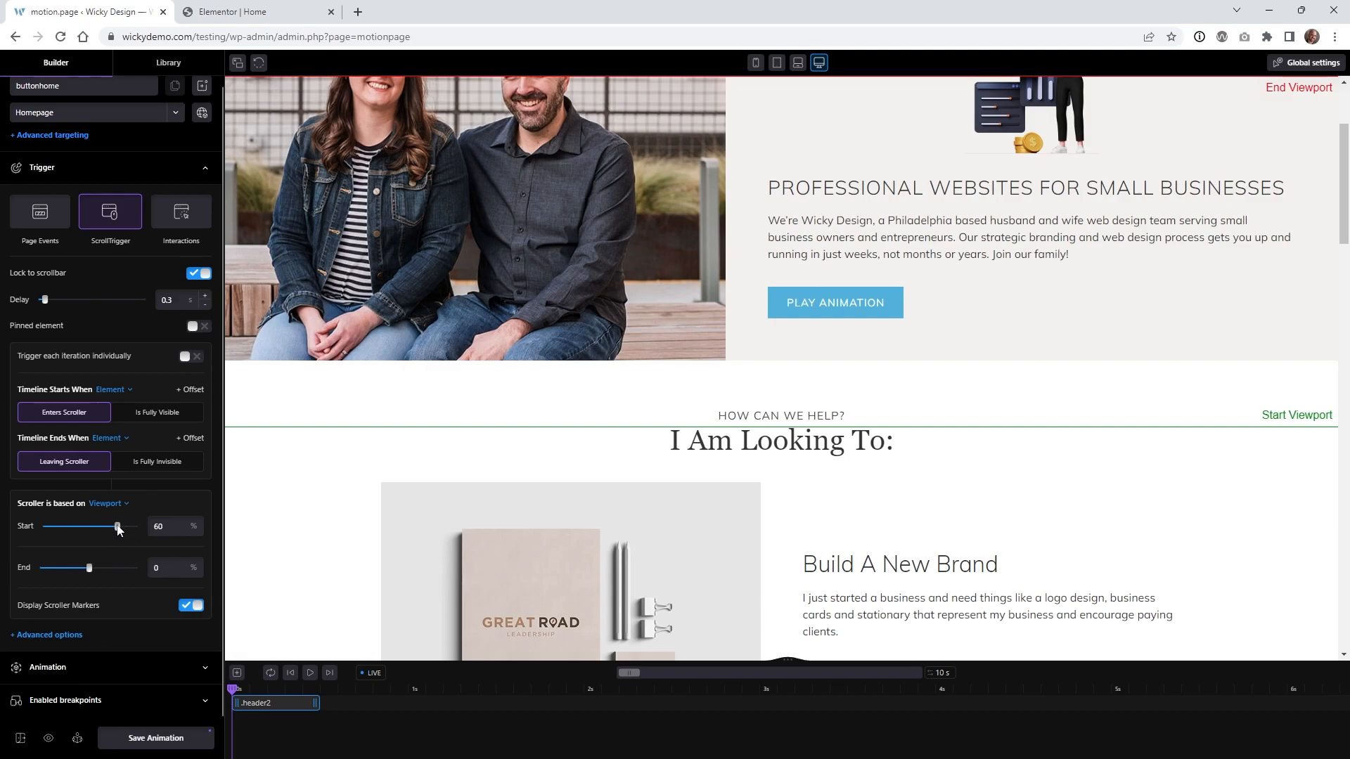
mouse_move(118, 529)
left_mouse_down()
mouse_move(144, 535)
mouse_move(117, 528)
mouse_move(129, 528)
left_mouse_up()
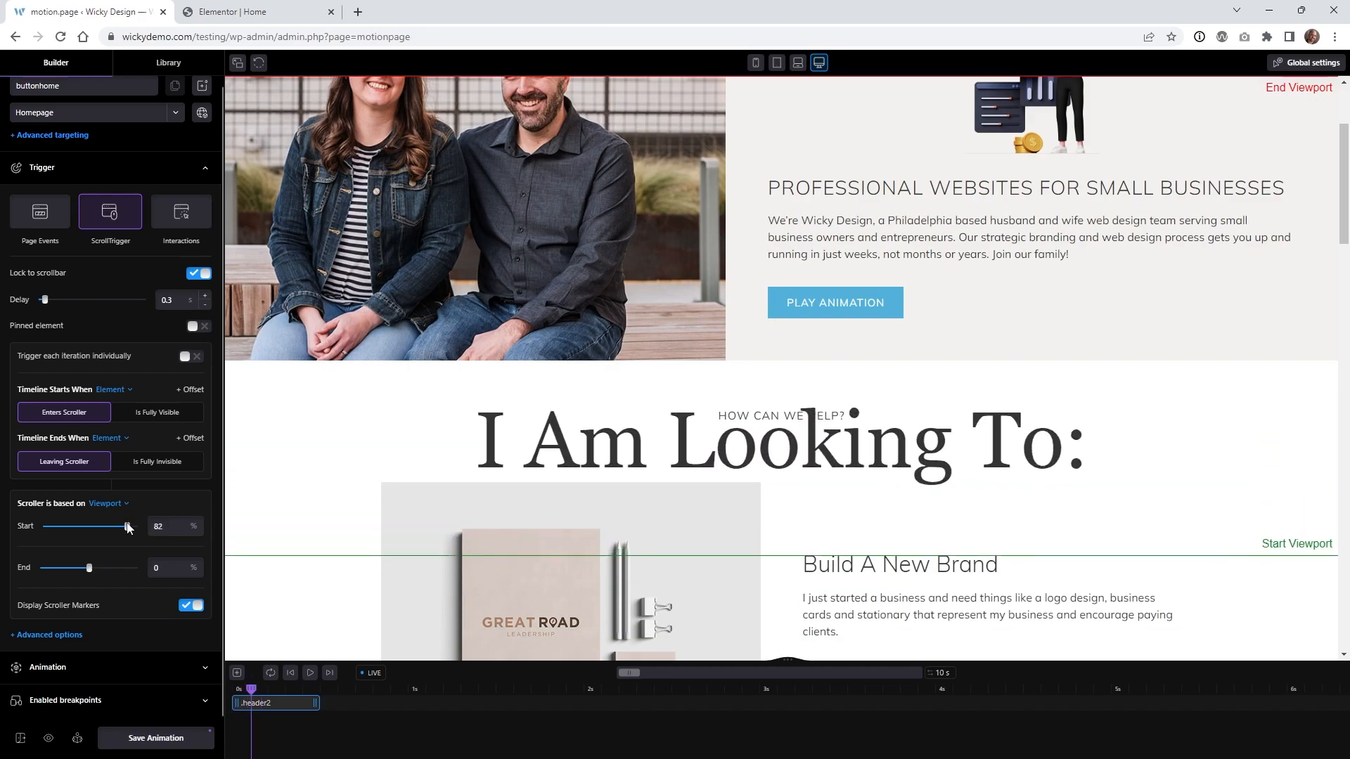
double_click(158, 526)
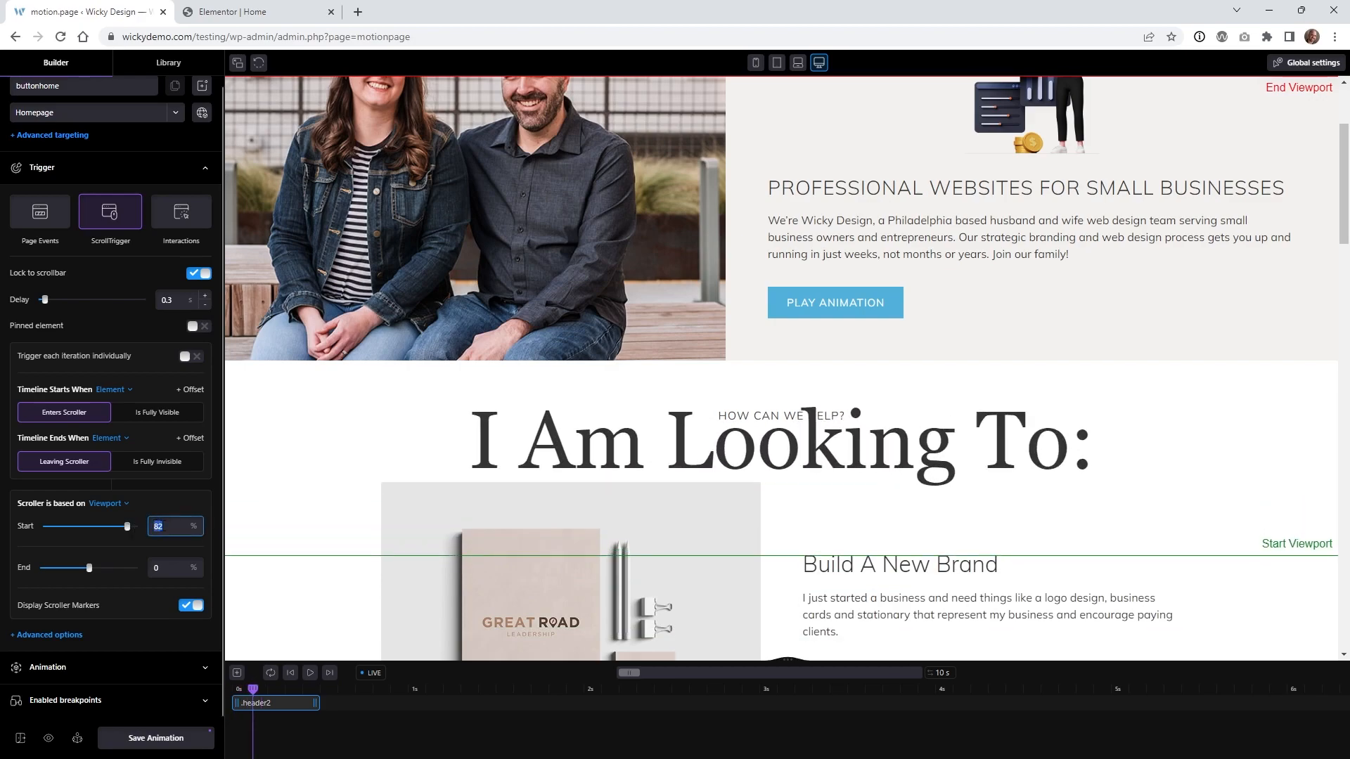
type("80")
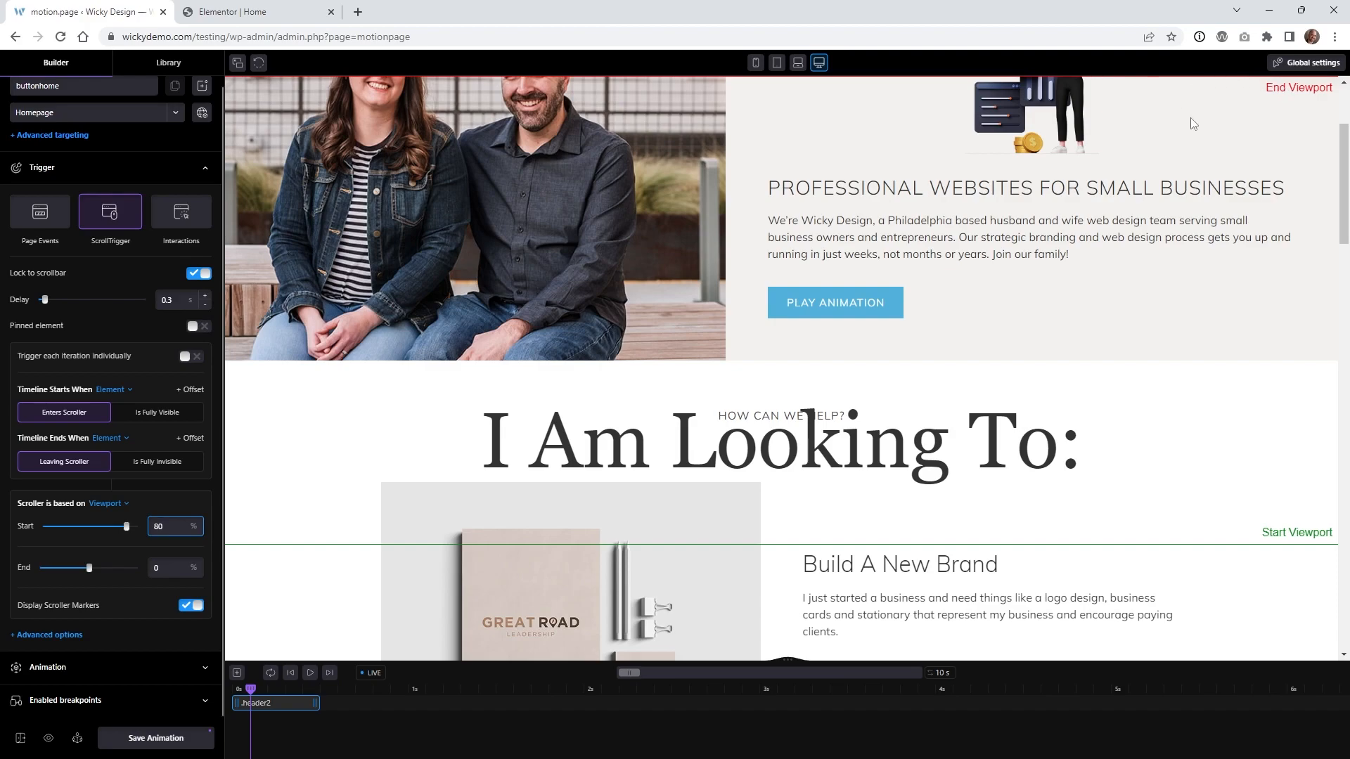
left_click_drag(88, 569, 104, 573)
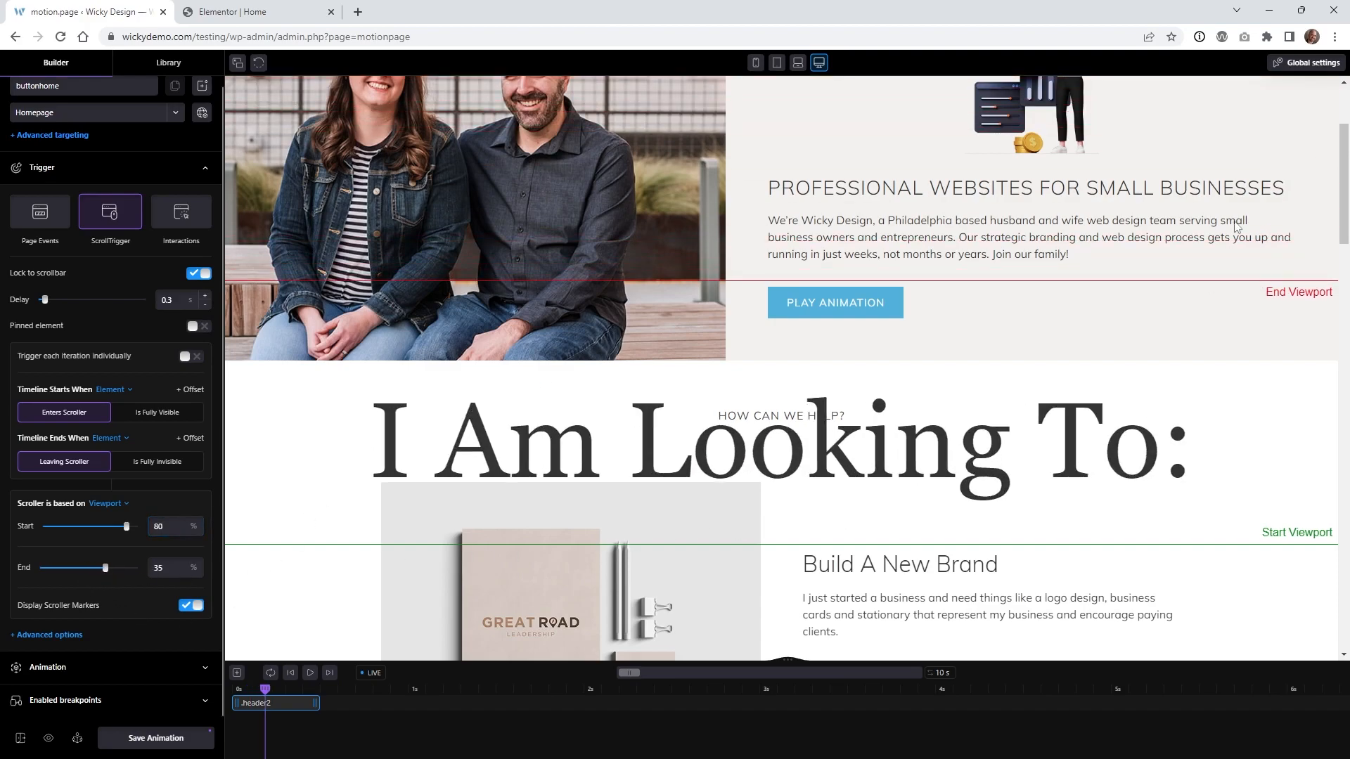
Scroll the previewed page from its top to test the heading's animation between the Start and End Viewport markers.
scroll(1326, 199, "up", 3)
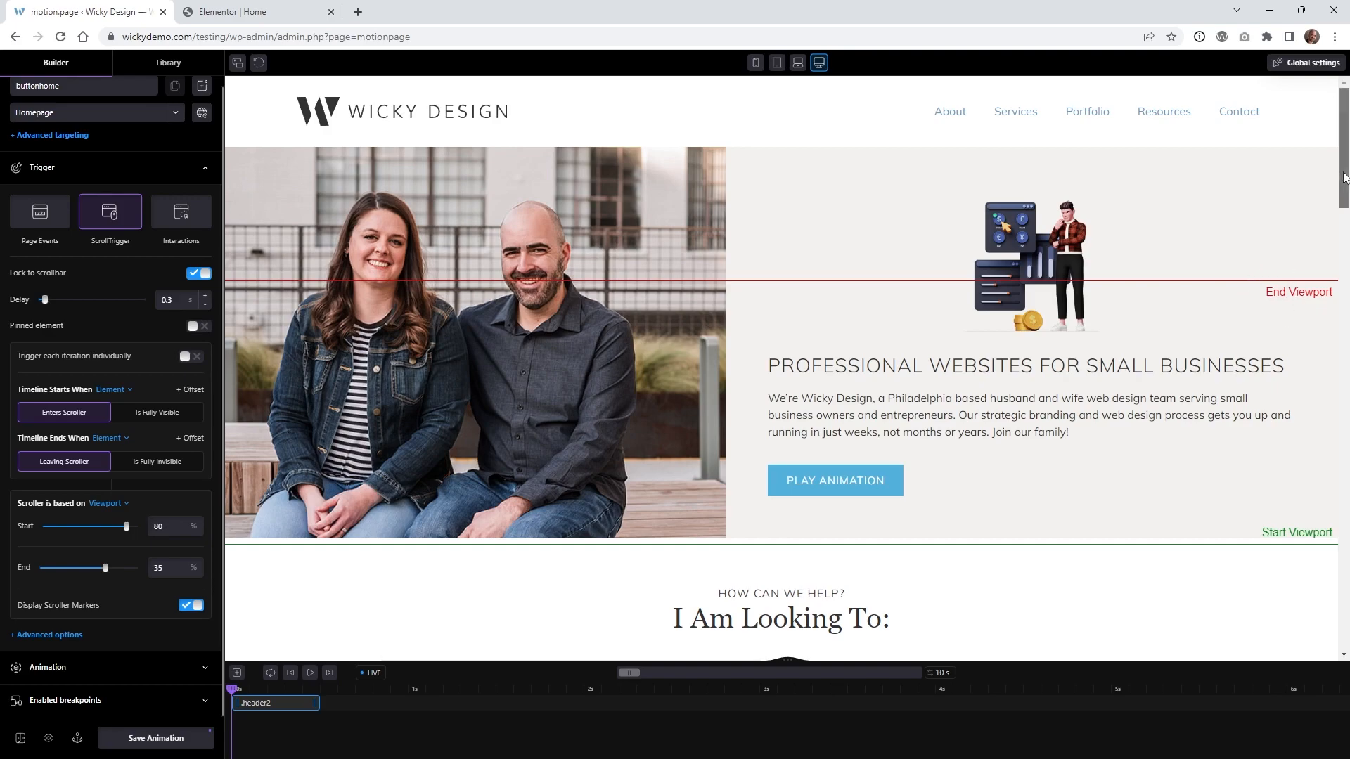
scroll(1347, 190, "down", 3)
scroll(1346, 190, "down", 3)
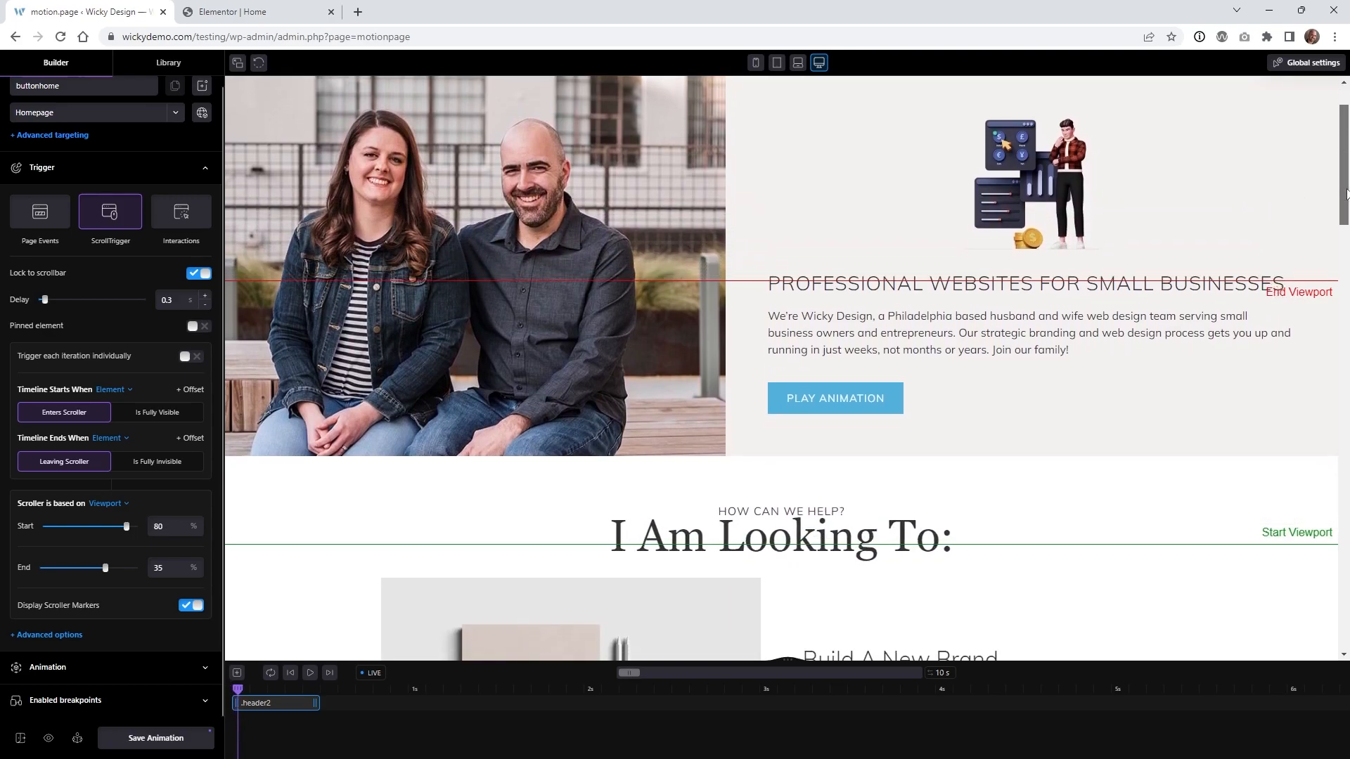
scroll(1344, 239, "down", 4)
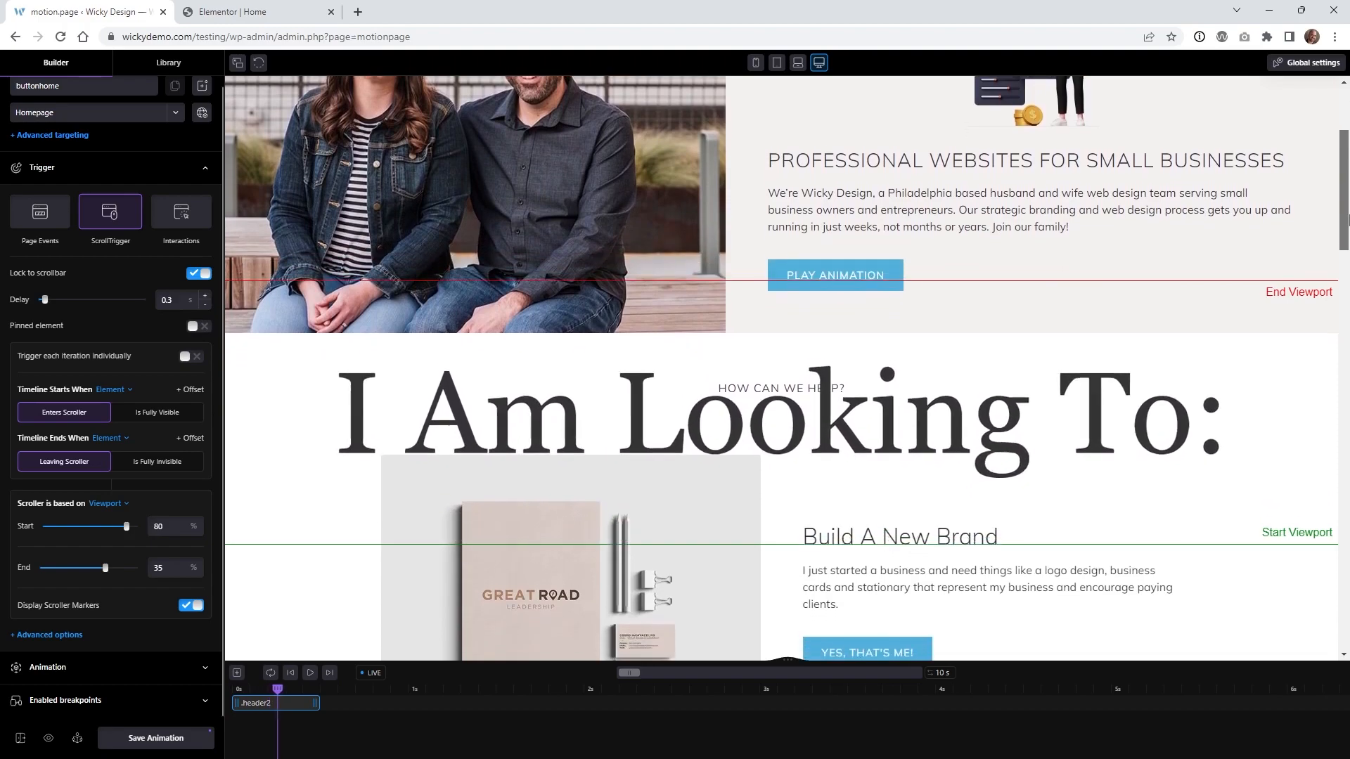
left_click_drag(1344, 236, 1341, 220)
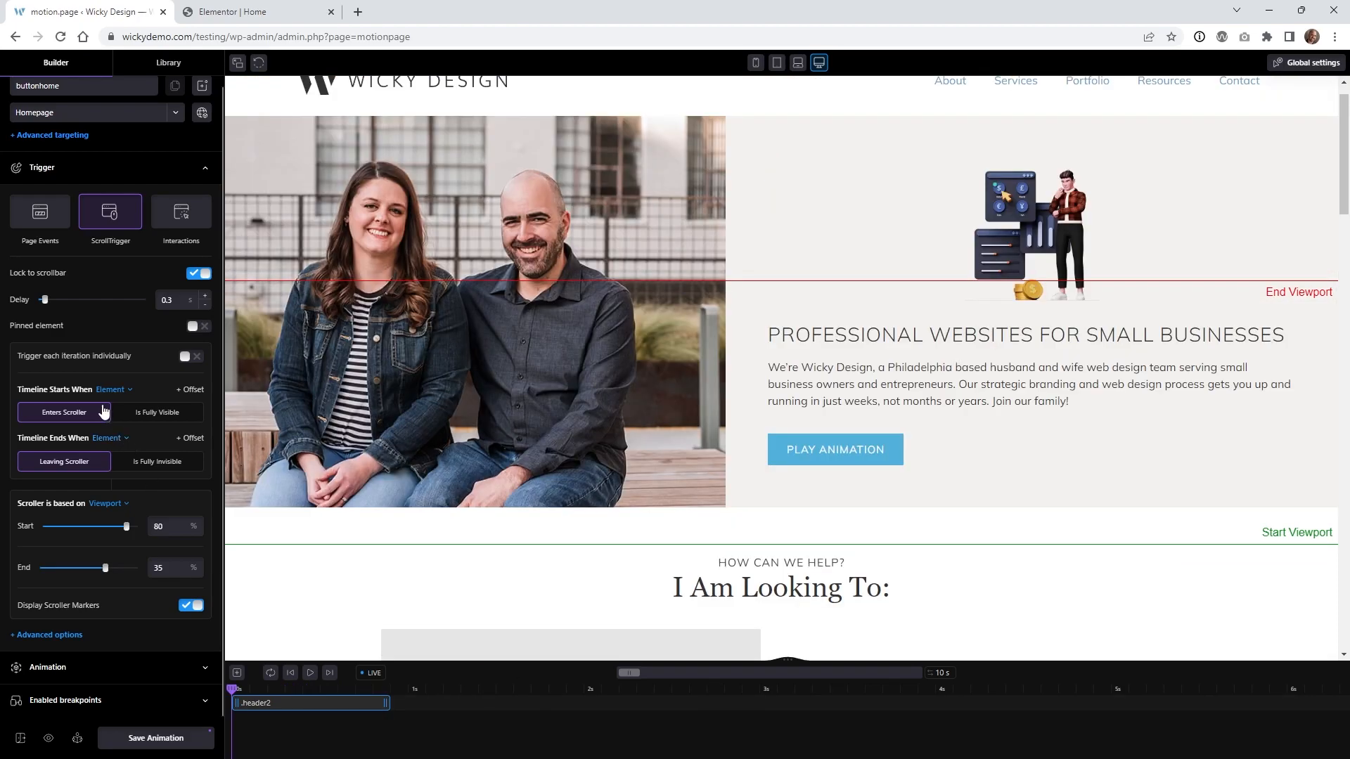
Scrub the playhead slightly past the timeline's start, save the animation and reload the page preview.
mouse_move(52, 326)
left_click_drag(232, 688, 238, 690)
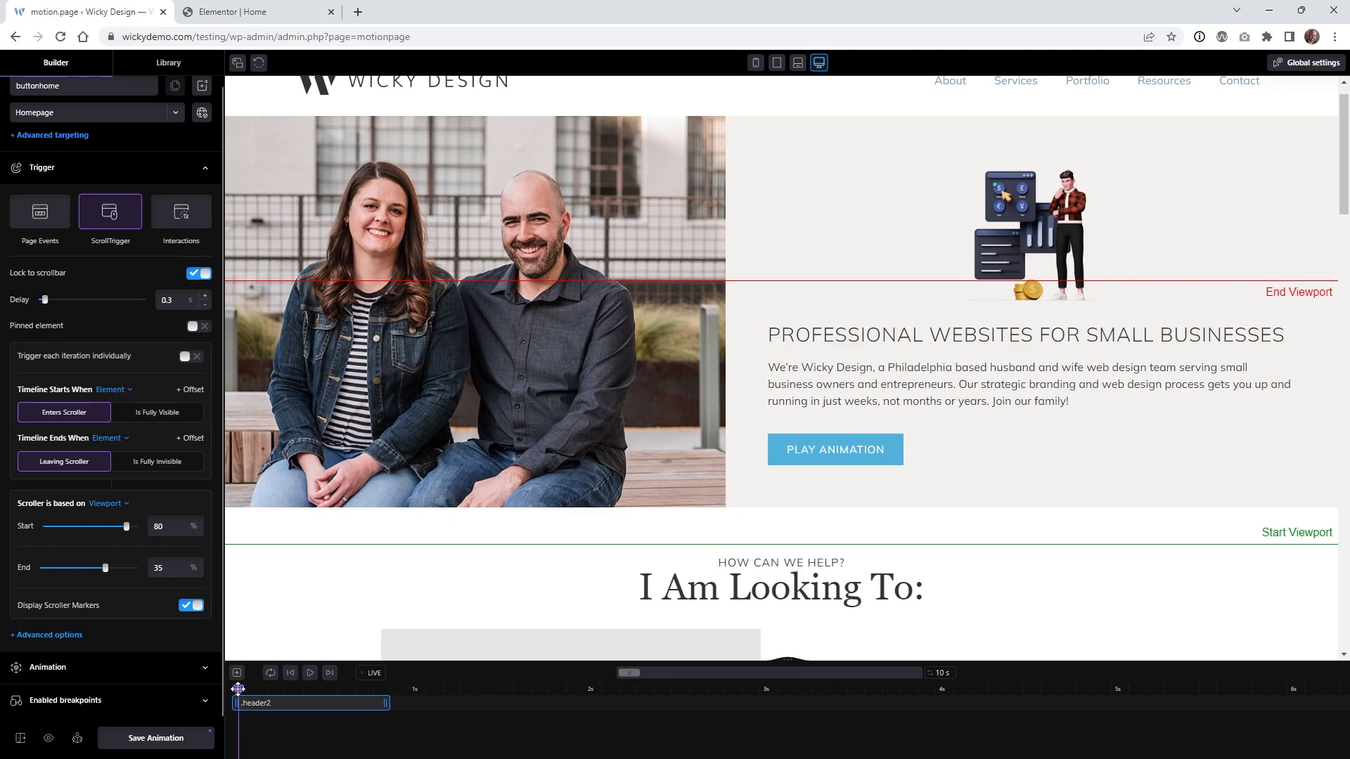
left_click(137, 744)
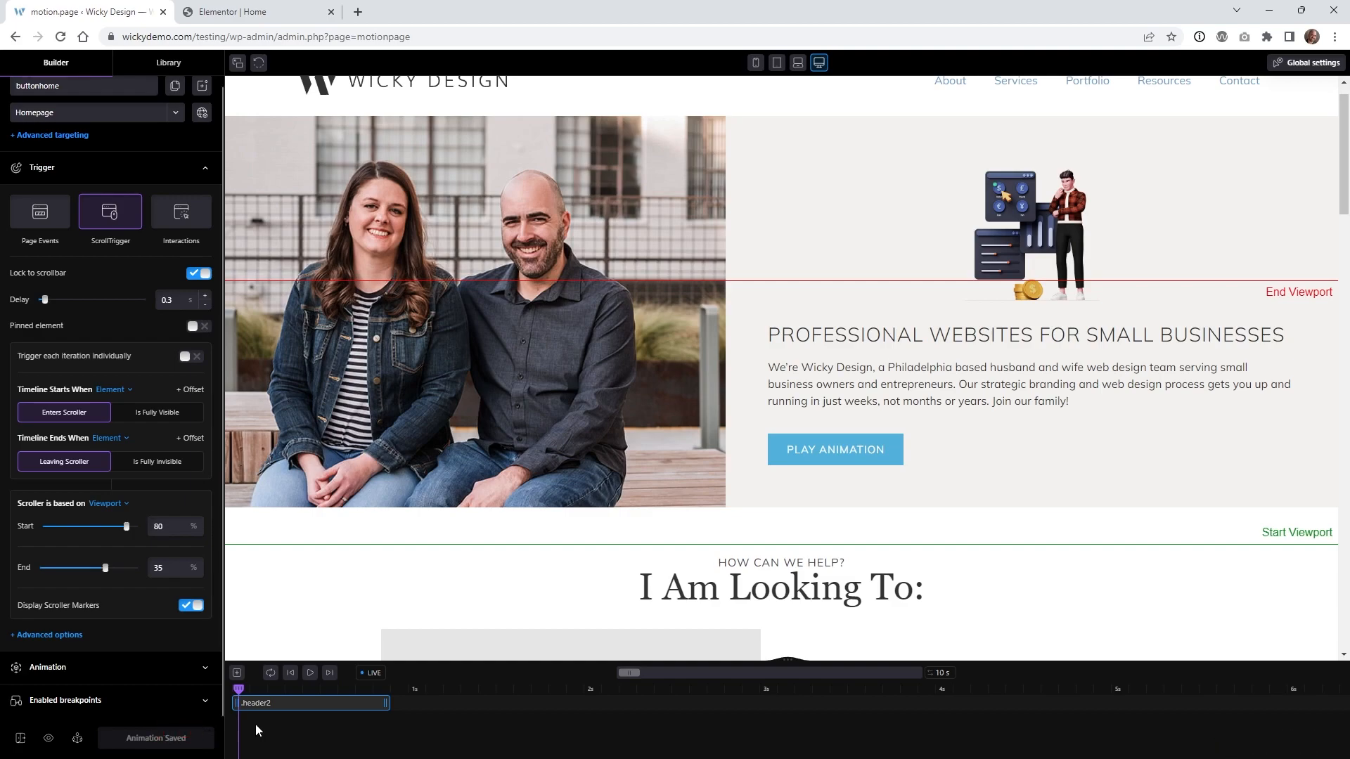
left_click(276, 9)
left_click(106, 11)
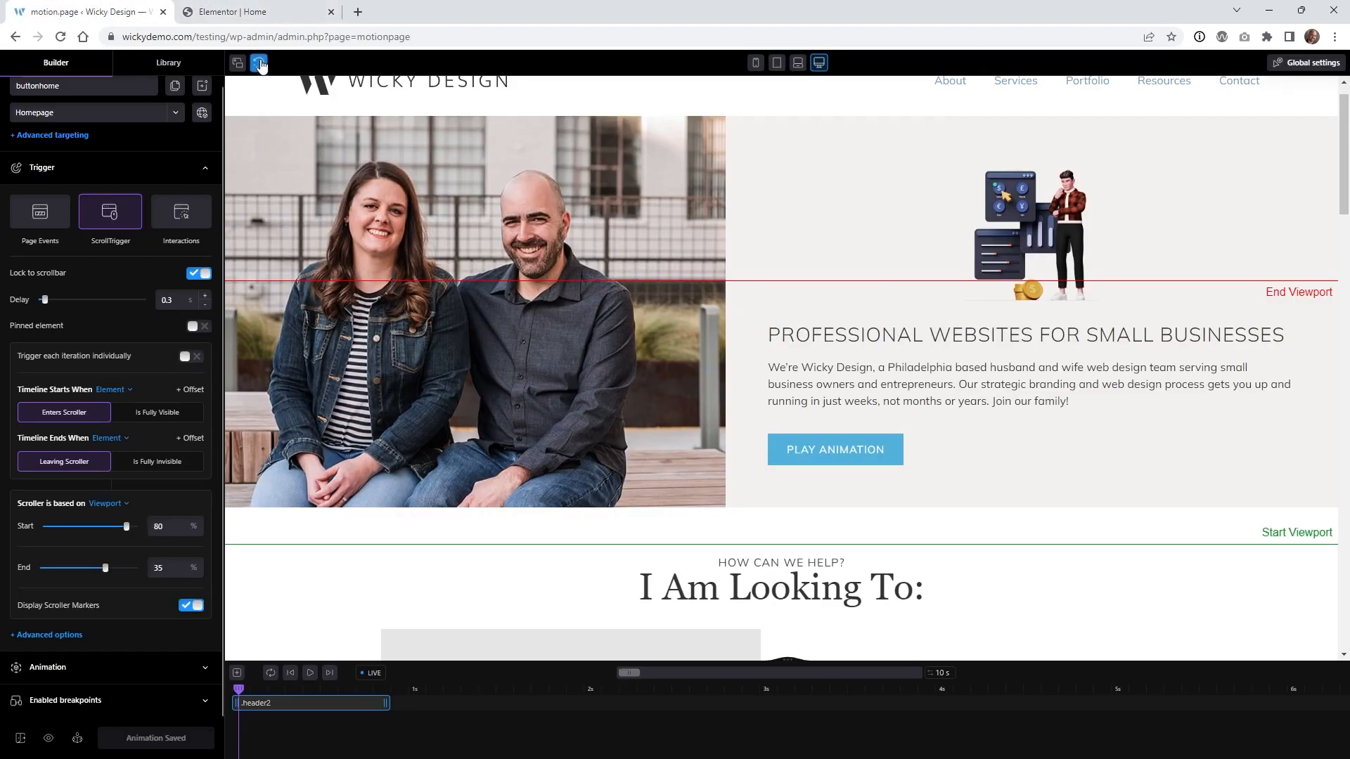
left_click(260, 64)
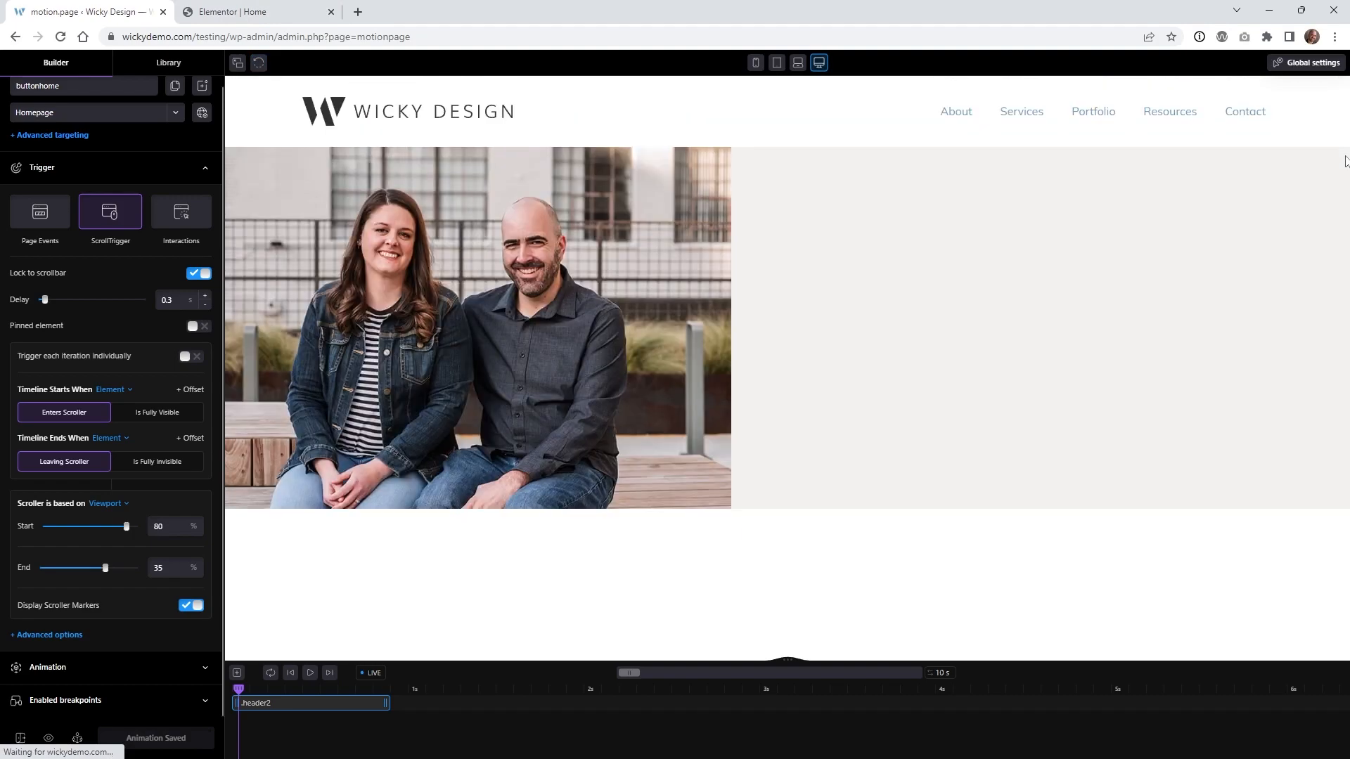
Switch to the Elementor editor, change the heading's title to "I Am Looking To::" and update the page.
left_click(227, 12)
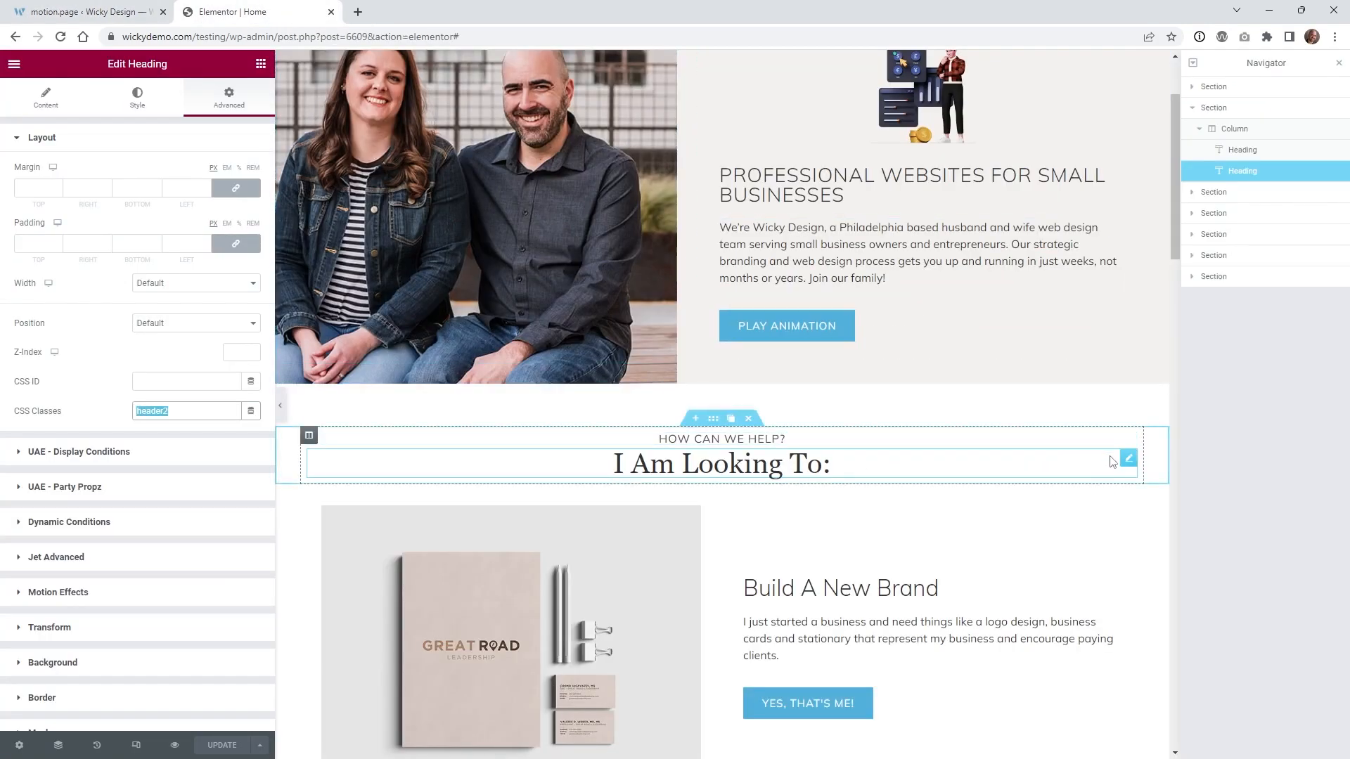
left_click(46, 97)
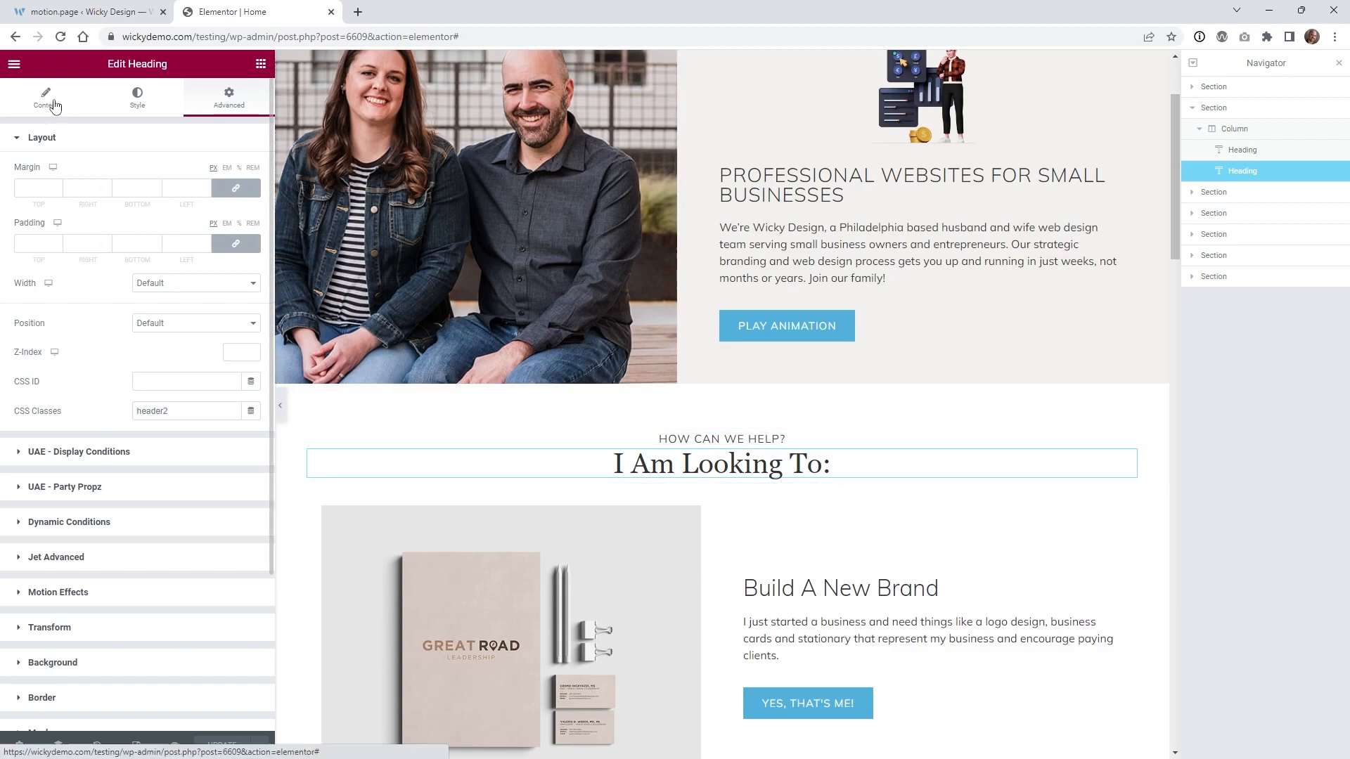
left_click(130, 187)
type("::")
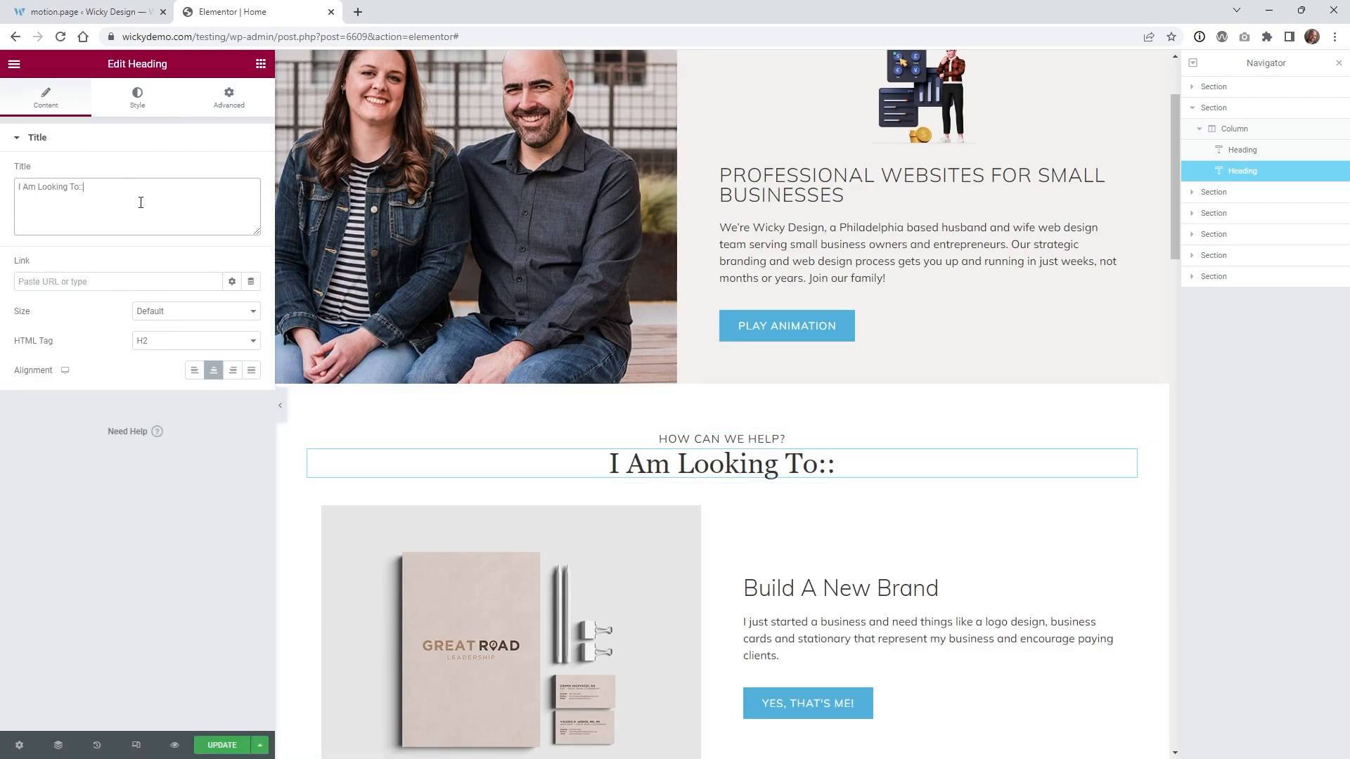
left_click(221, 746)
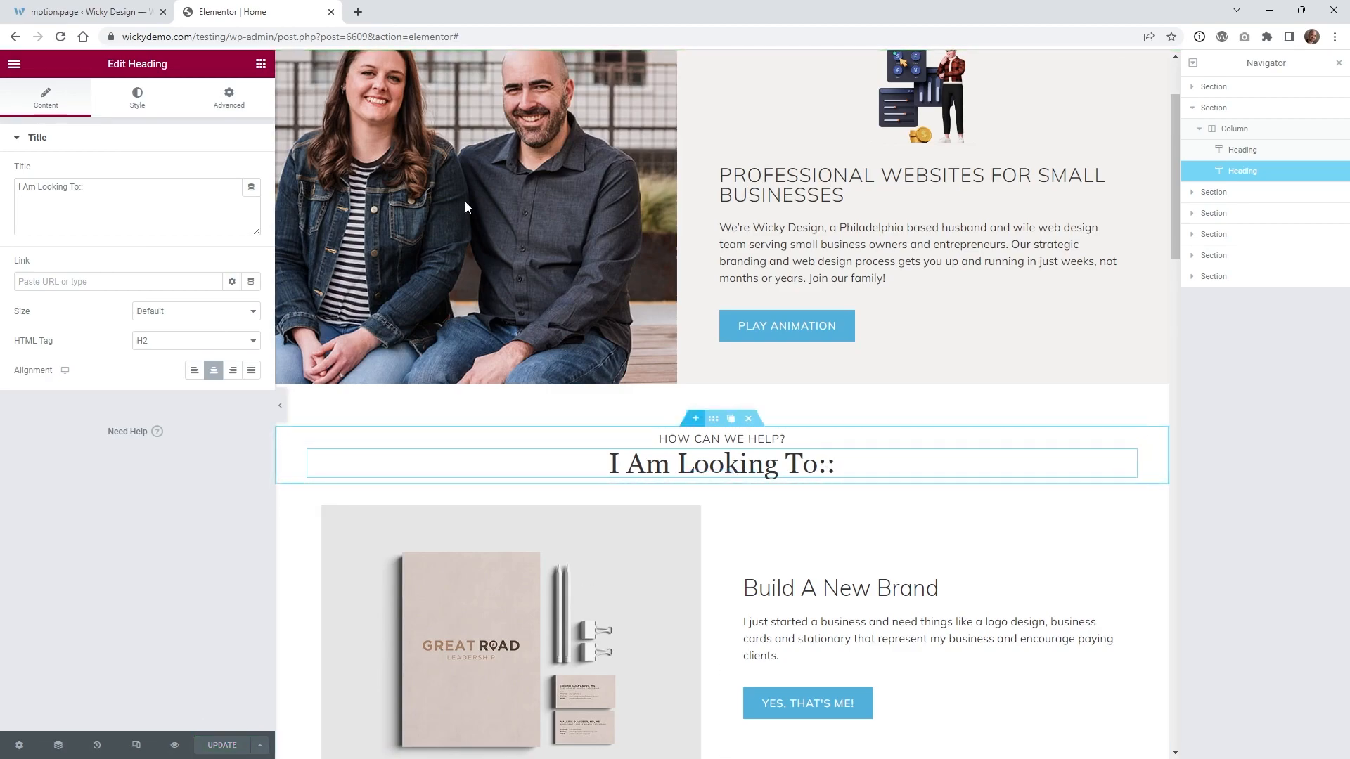
Return to the motion.page builder, reload the page preview and test the edited heading's scroll animation.
left_click(92, 5)
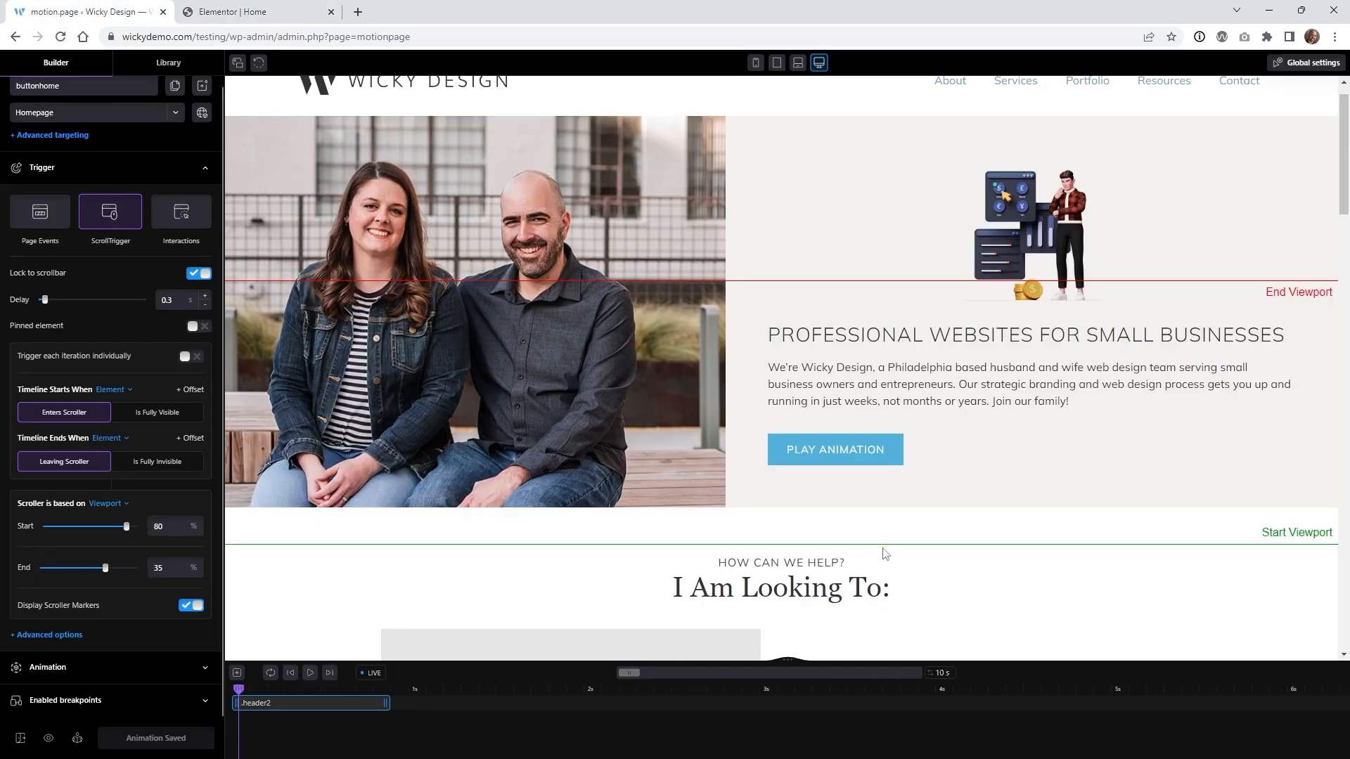
scroll(374, 271, "down", 2)
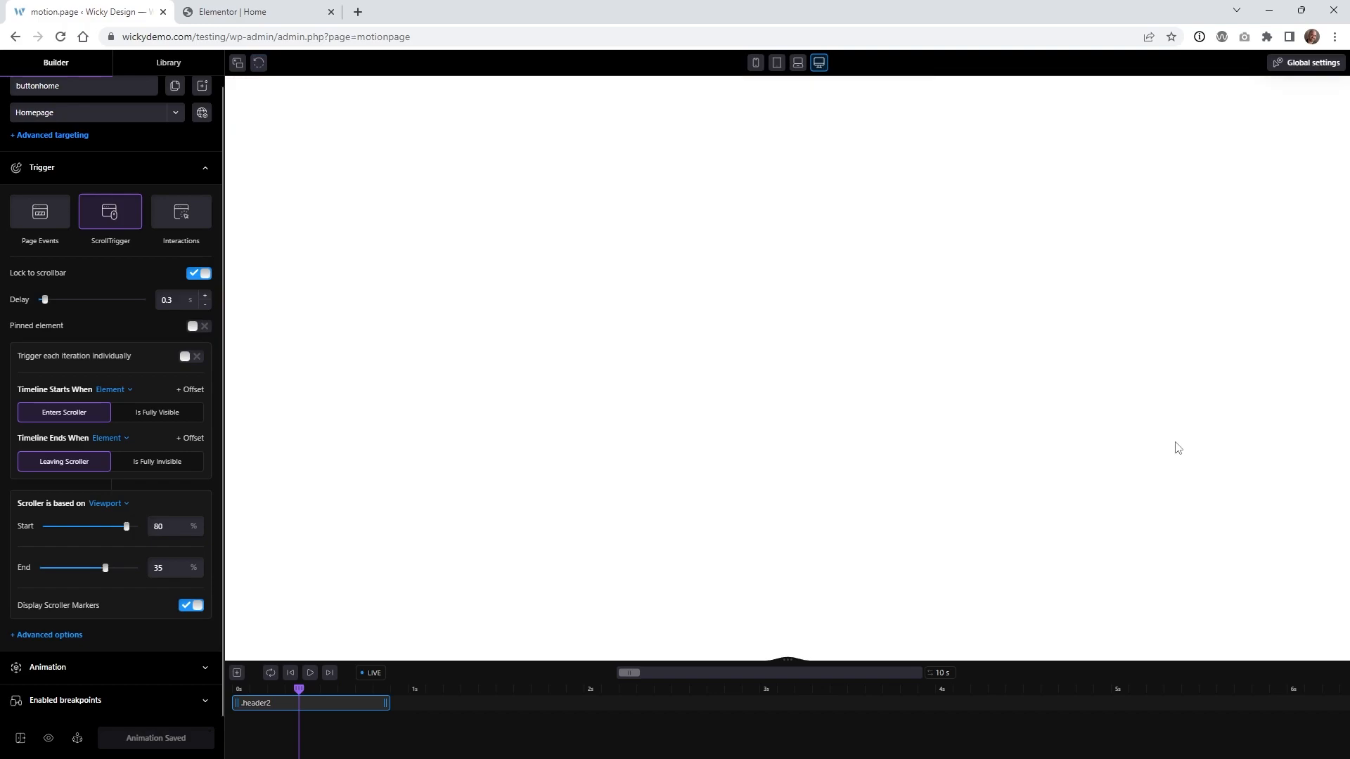
scroll(977, 461, "up", 3)
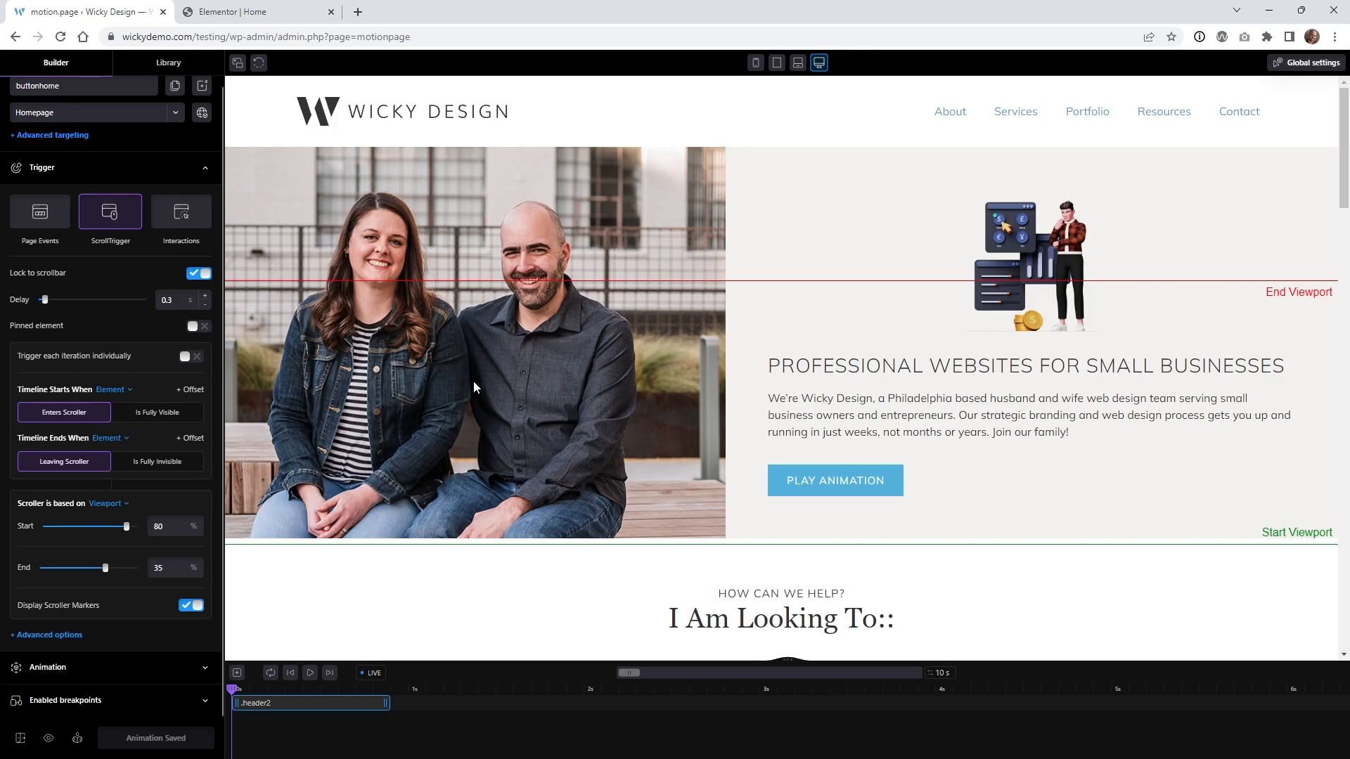
scroll(473, 381, "down", 2)
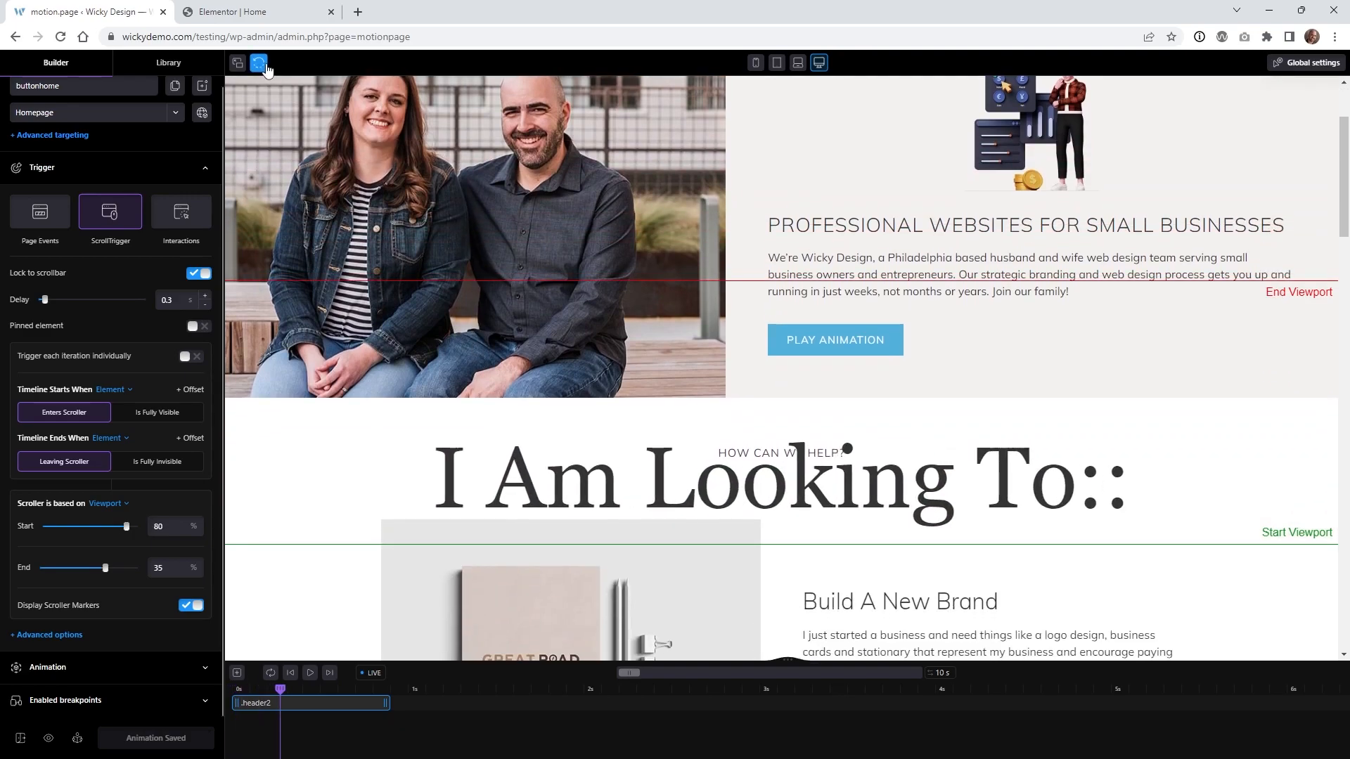
Test the heading's scroll animation in the full-screen preview and return to the builder layout.
left_click(239, 64)
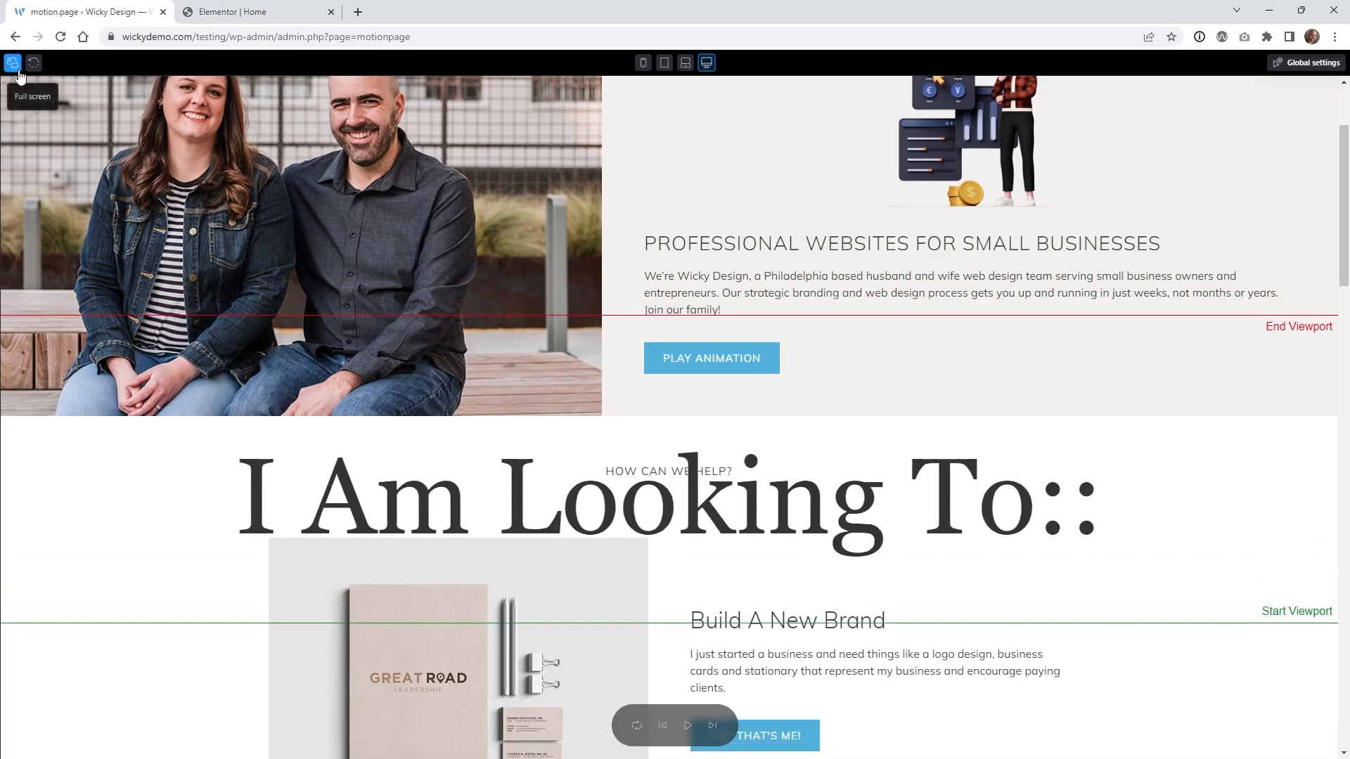
scroll(292, 303, "up", 3)
scroll(293, 303, "down", 4)
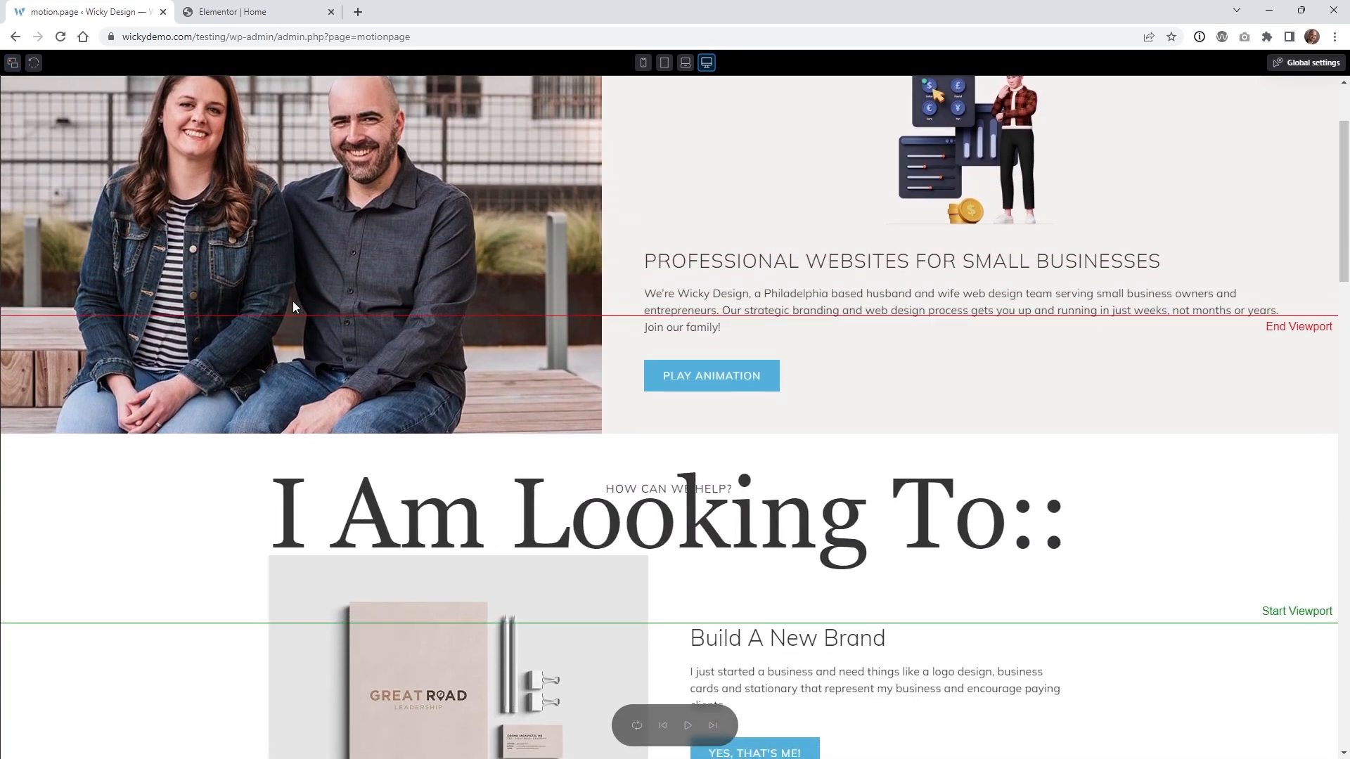
scroll(293, 304, "up", 4)
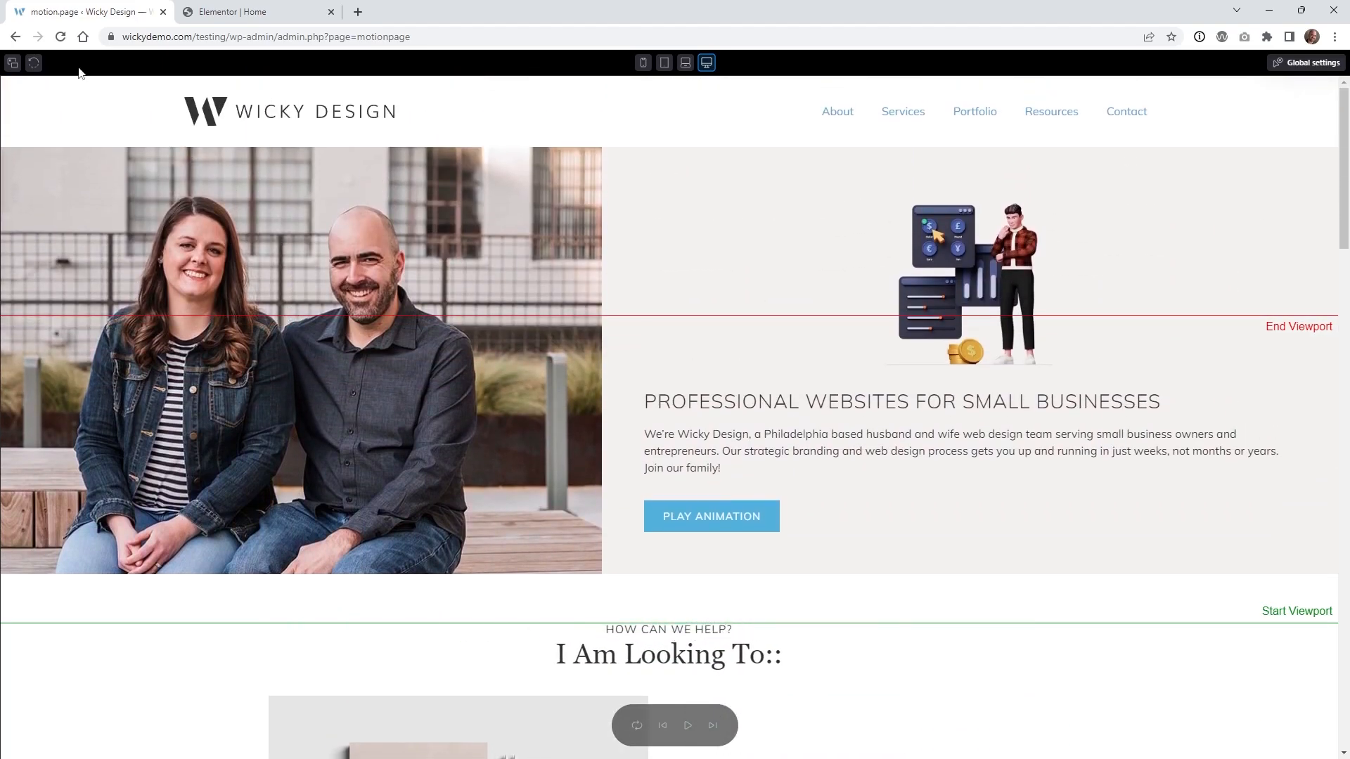
left_click(12, 63)
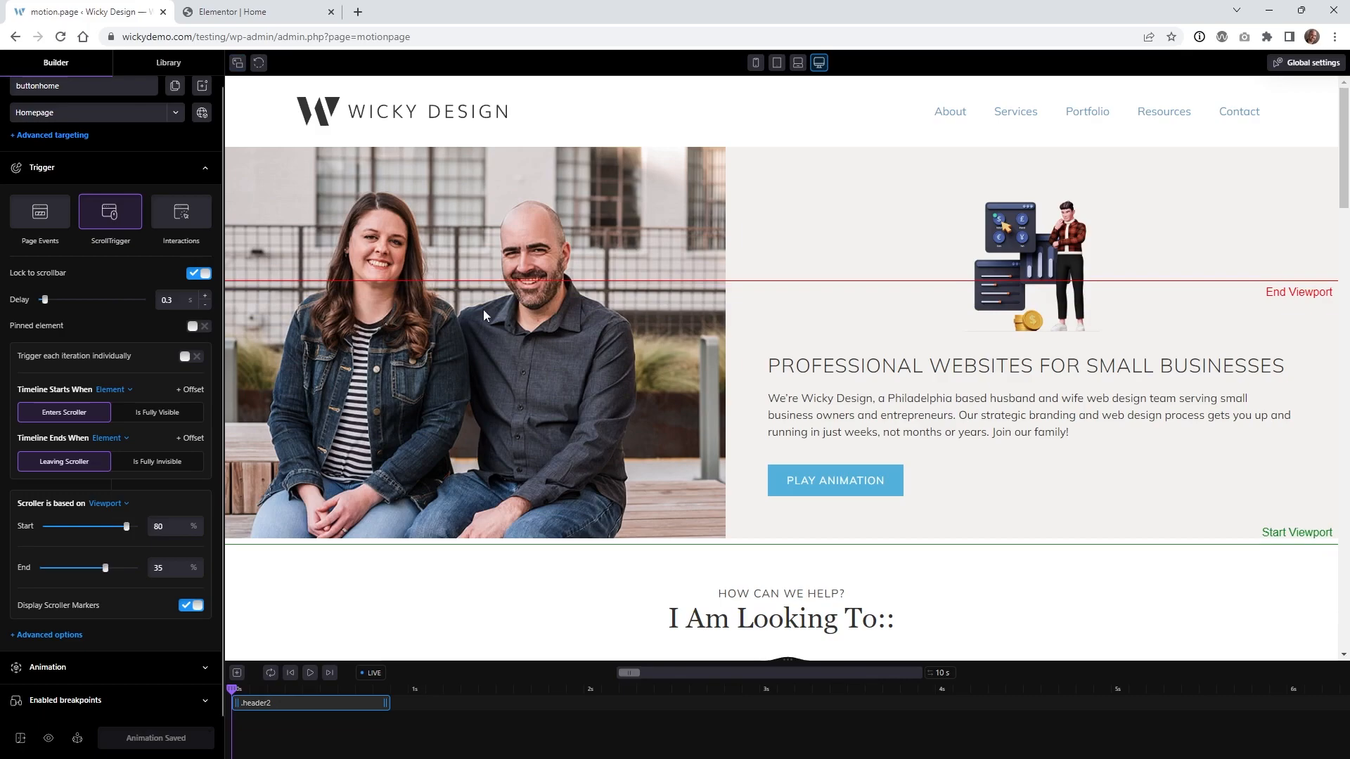
Preview the page at phone, tablet, laptop and desktop sizes, and show the animation's enabled breakpoints with the Trigger settings collapsed.
left_click(756, 62)
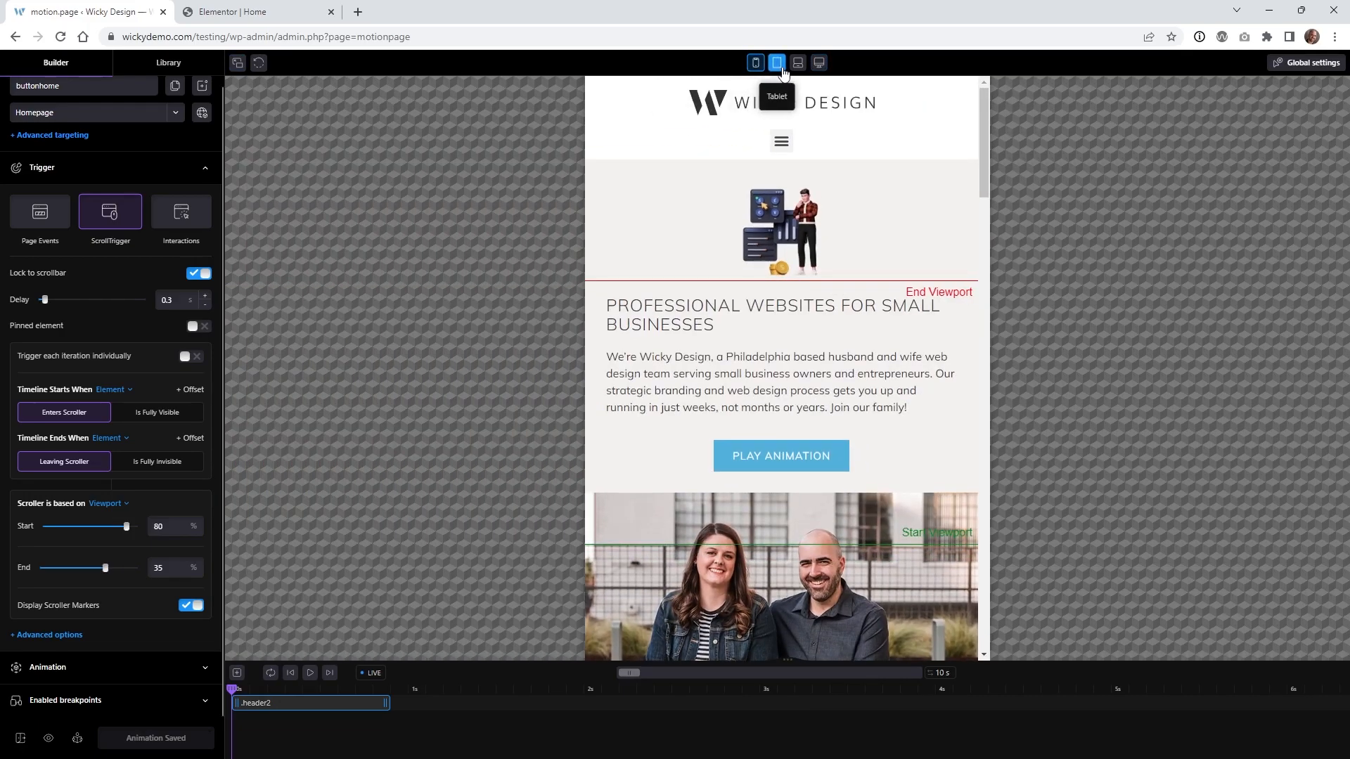
left_click(778, 63)
left_click(799, 63)
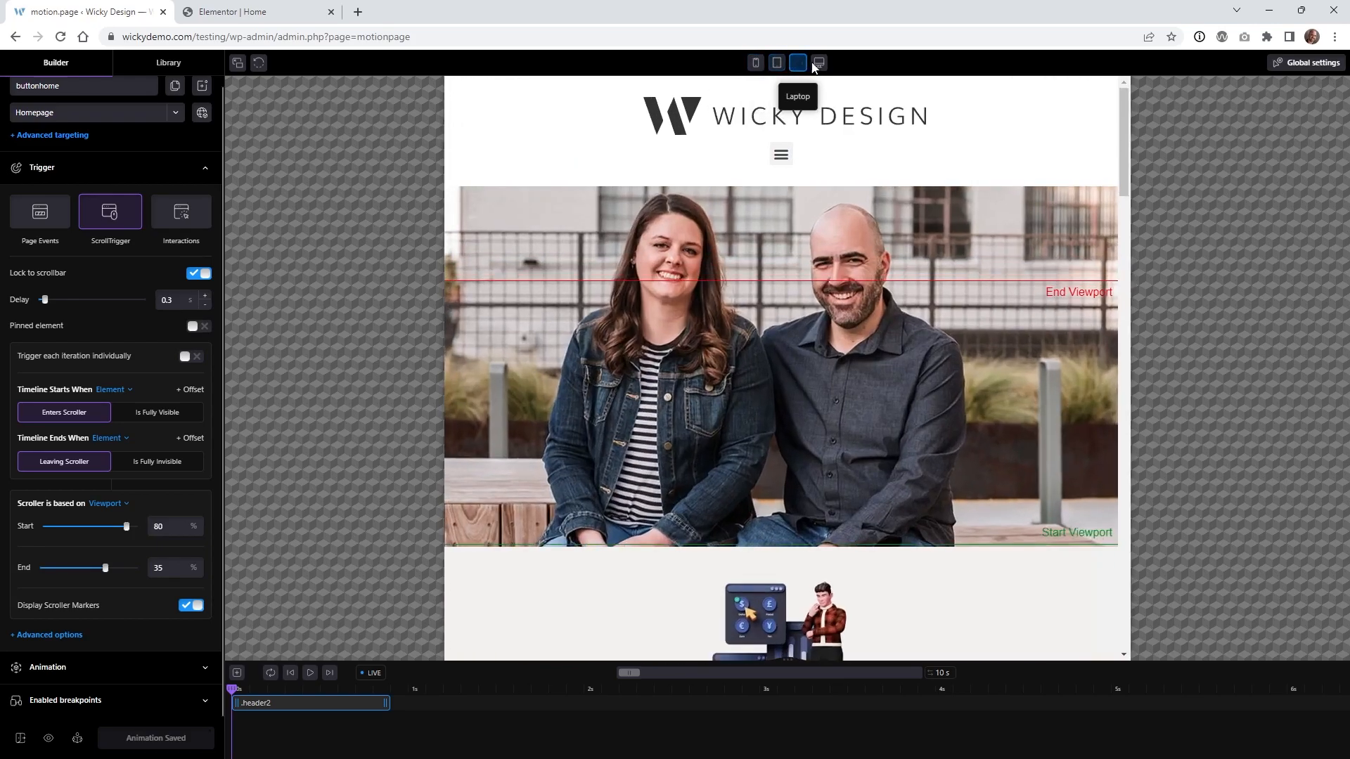
left_click(819, 63)
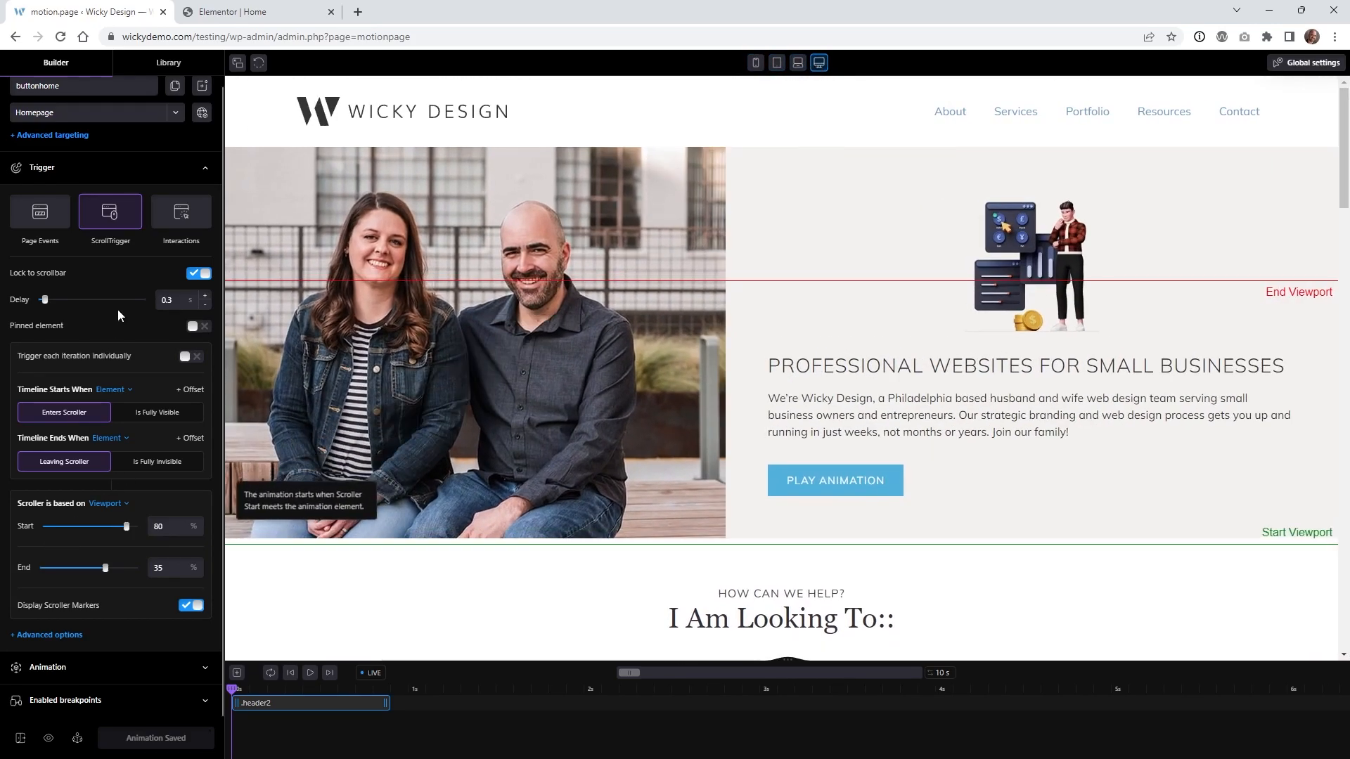
left_click(97, 170)
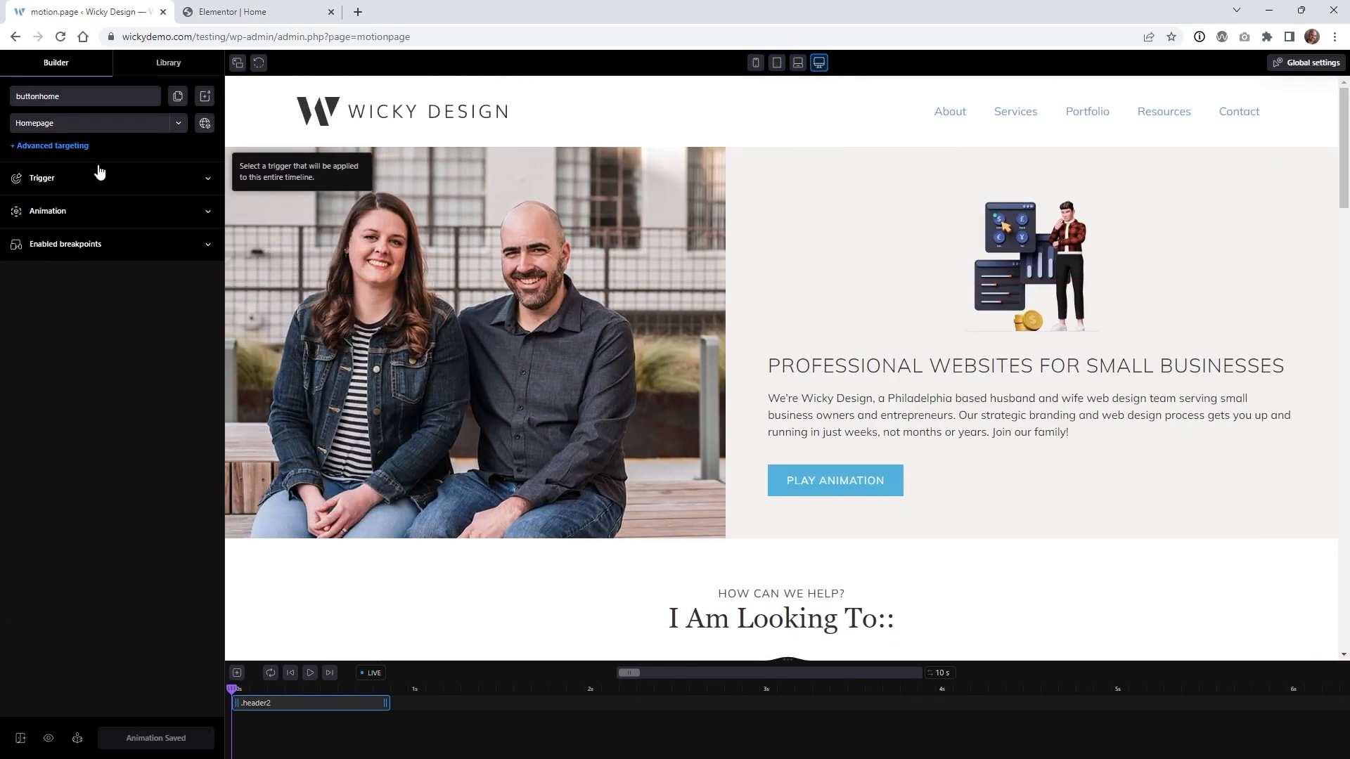
left_click(83, 247)
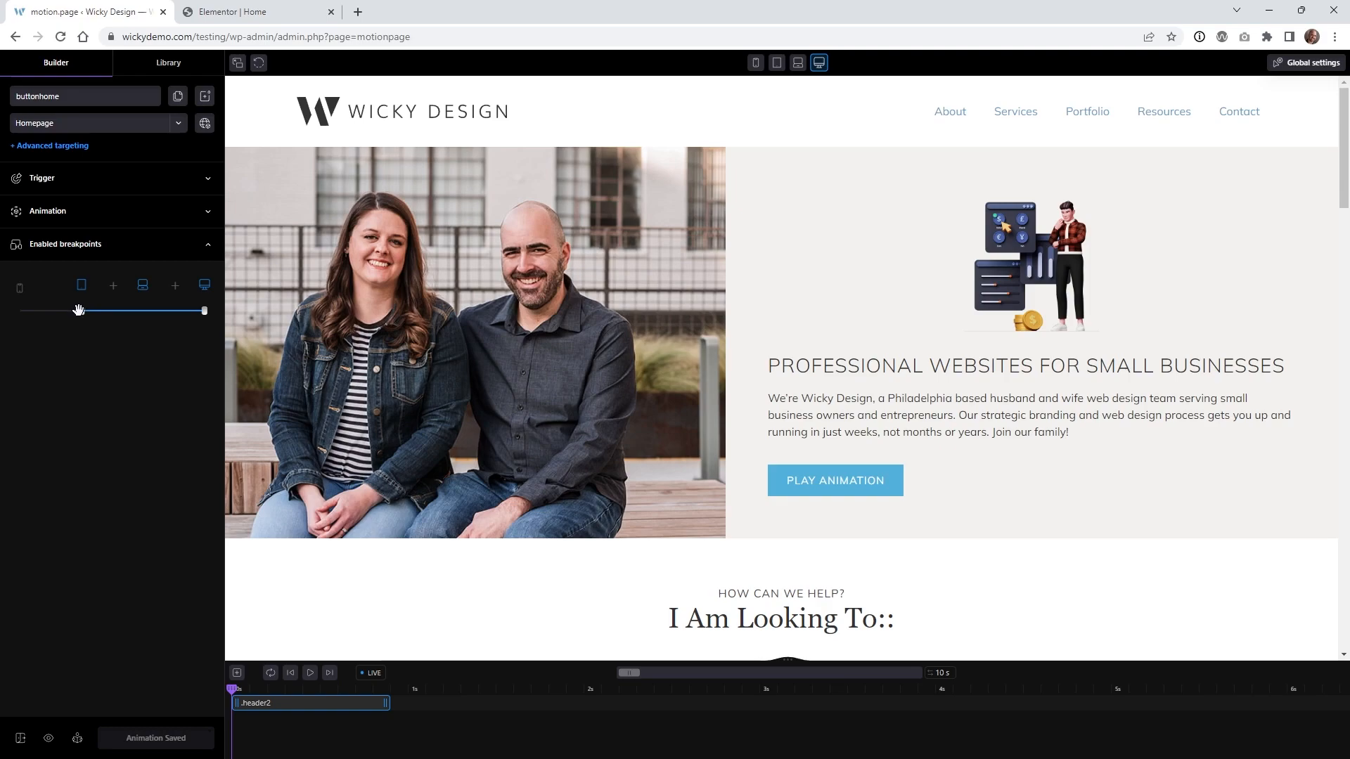
Review the ScrollSmoother options and their tooltips in the global settings, and collapse them.
left_click(1292, 66)
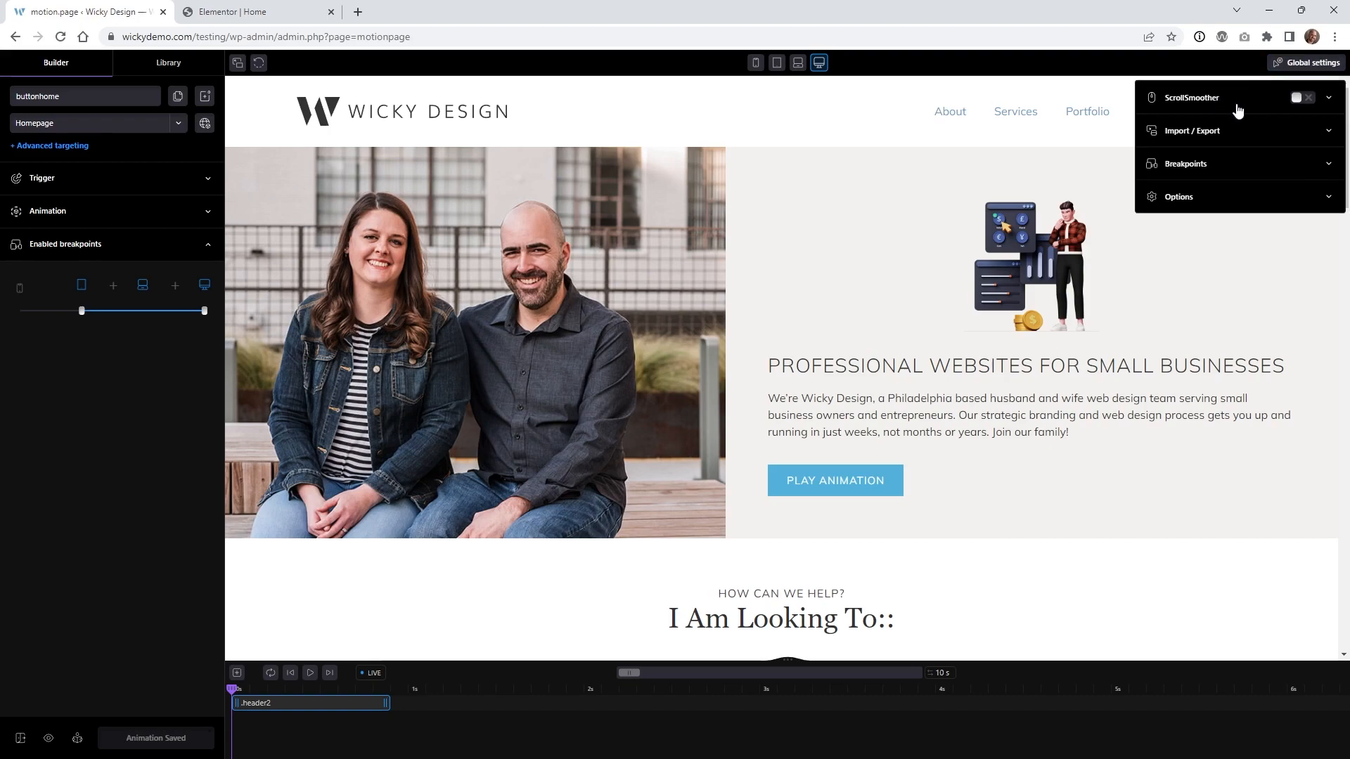
left_click(1329, 98)
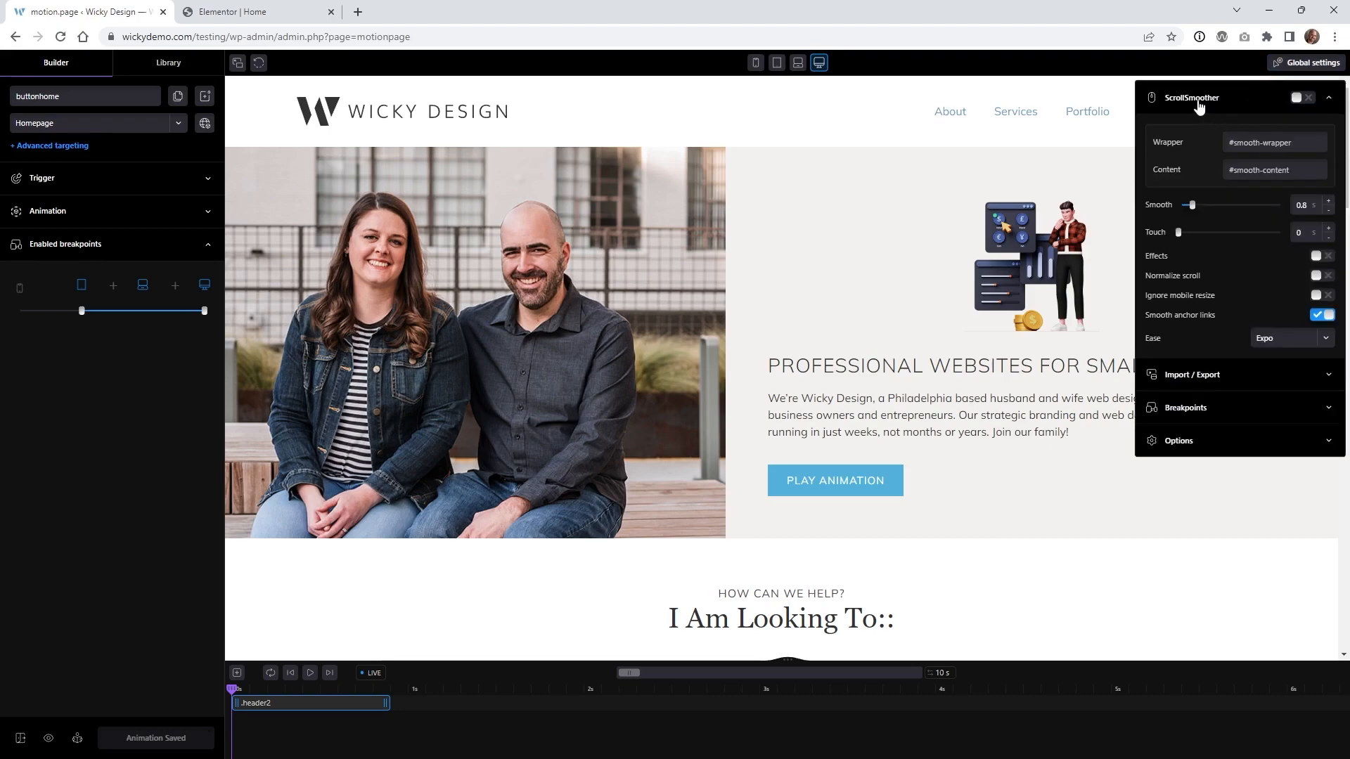
mouse_move(1232, 145)
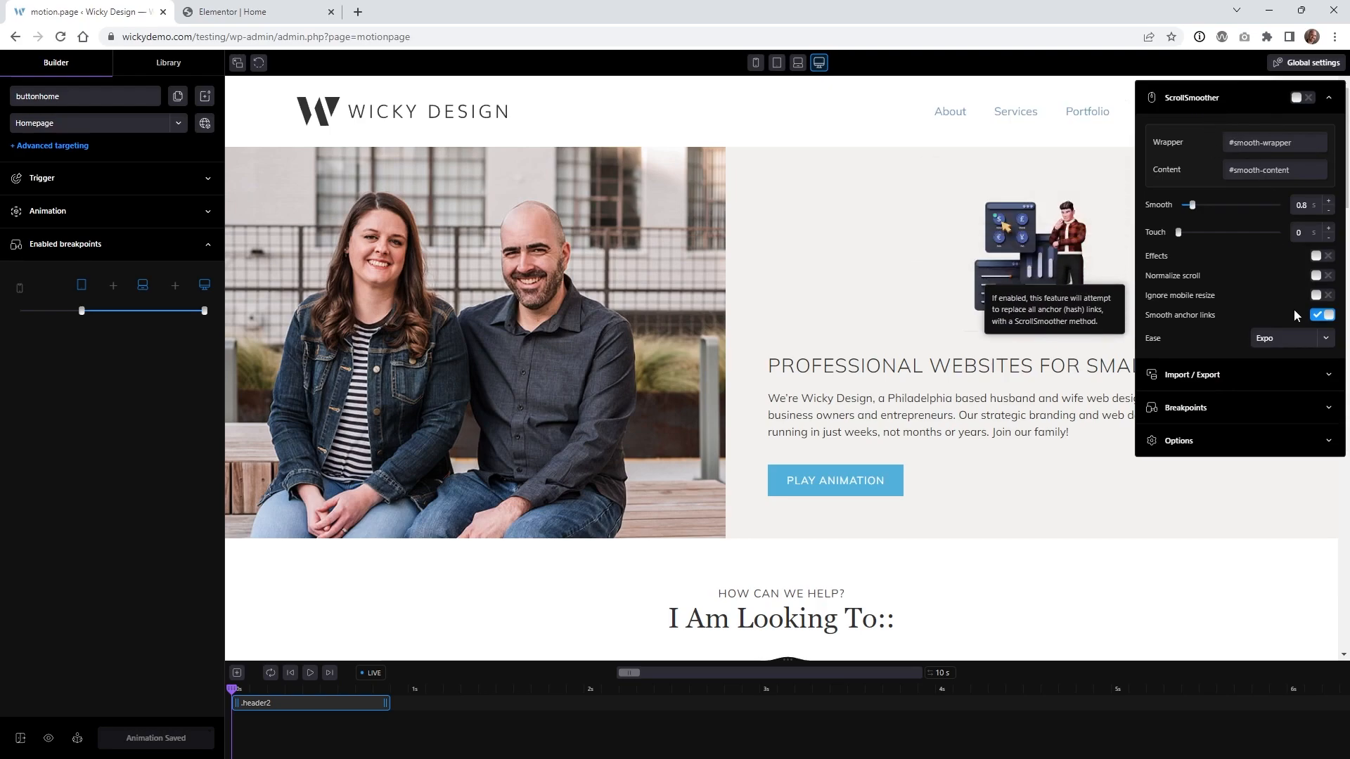
mouse_move(1214, 221)
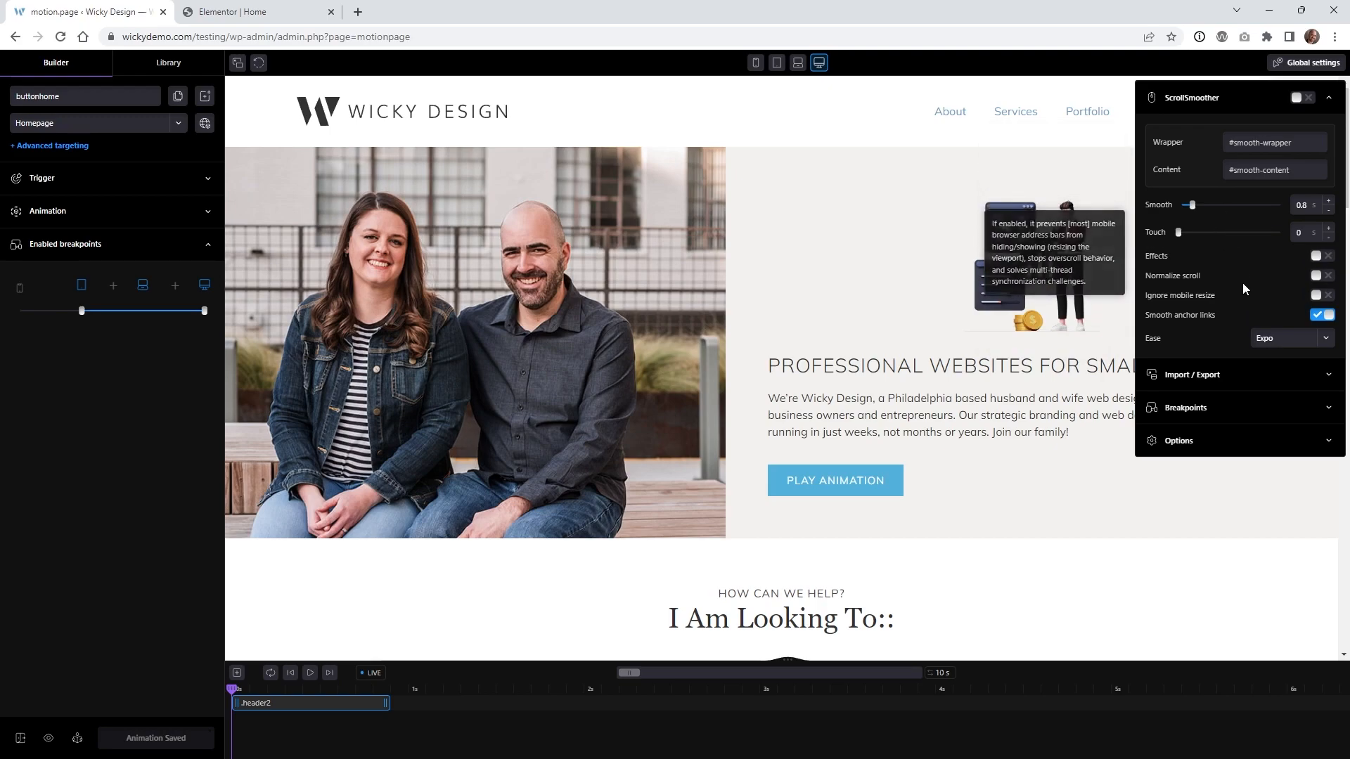
left_click(1329, 100)
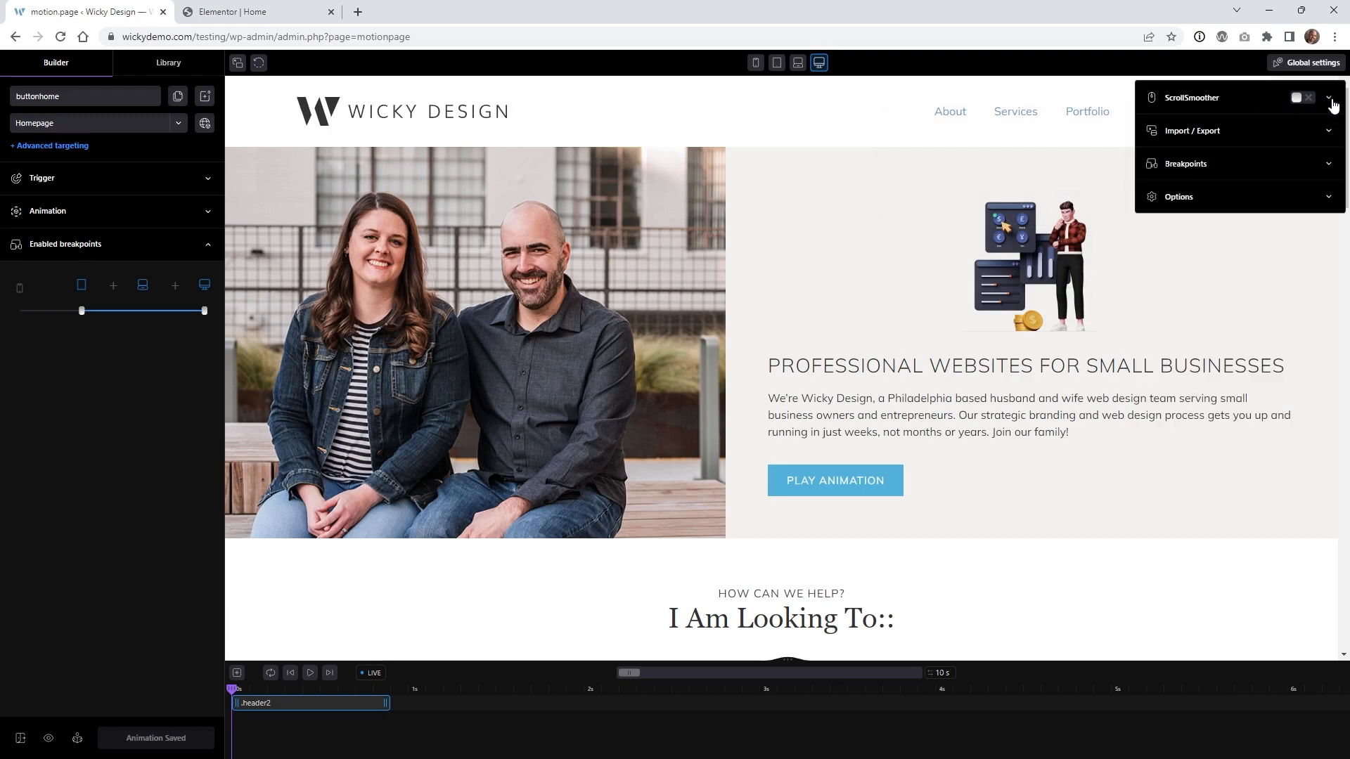
Examine the global Import / Export controls and the maximum pixel widths set for the breakpoints.
left_click(1239, 139)
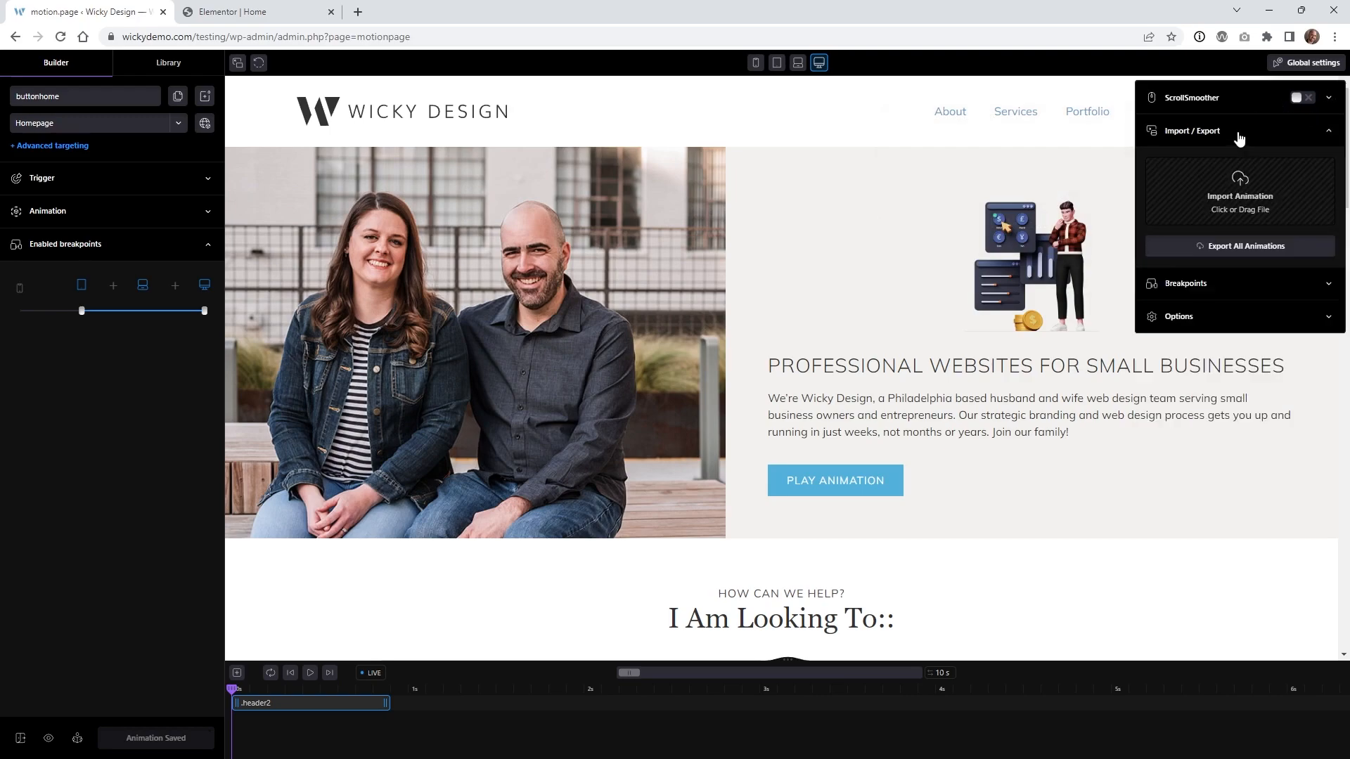
left_click(1239, 138)
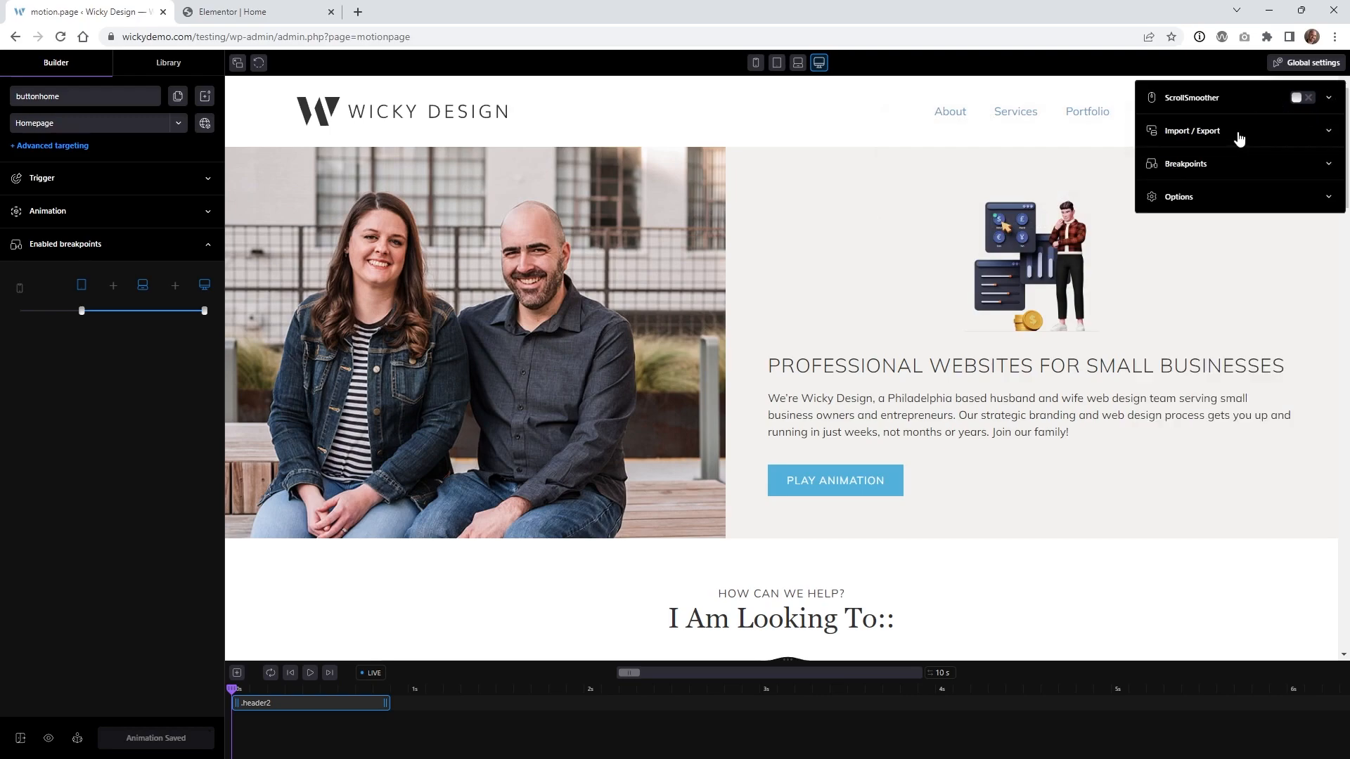
left_click(1222, 167)
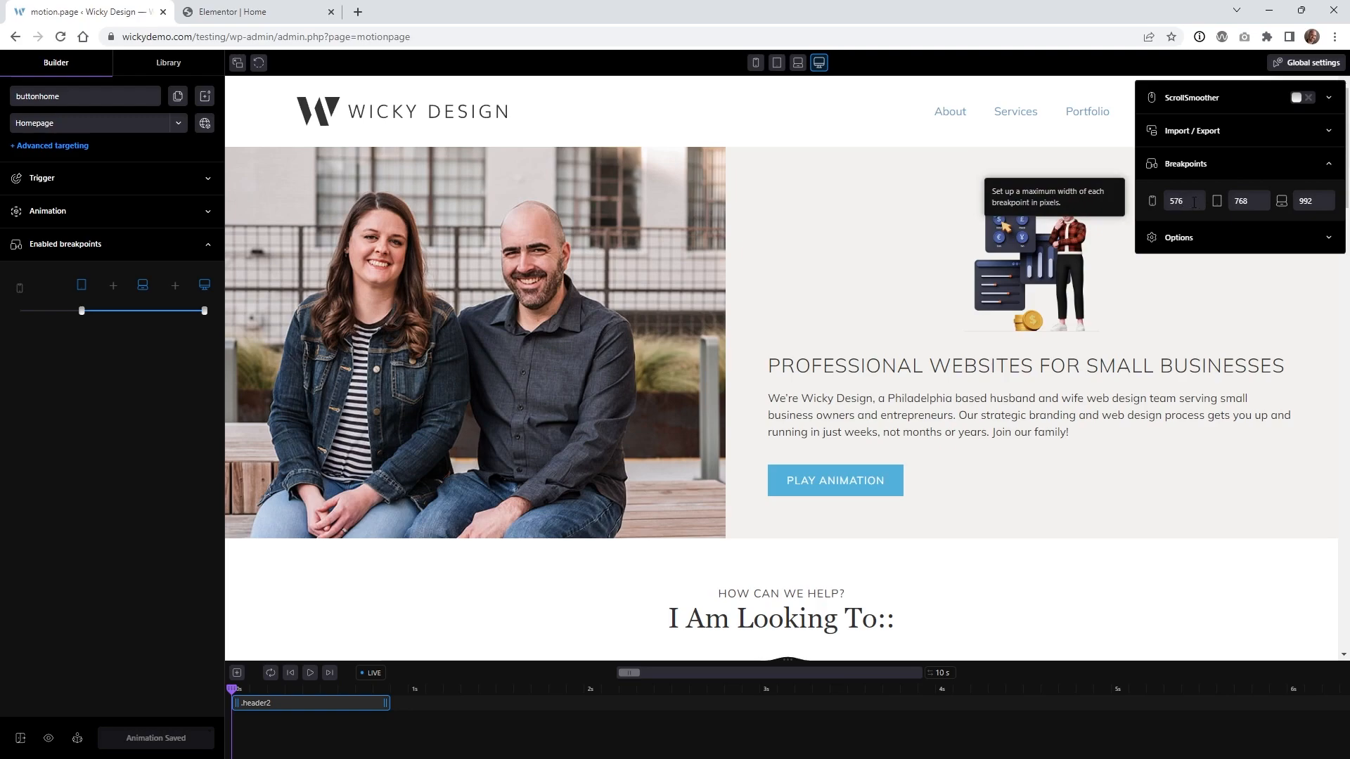
Review the global GSAP CDN, Tooltips, overflow-x and disabled post type options, and close the global settings.
left_click(1185, 237)
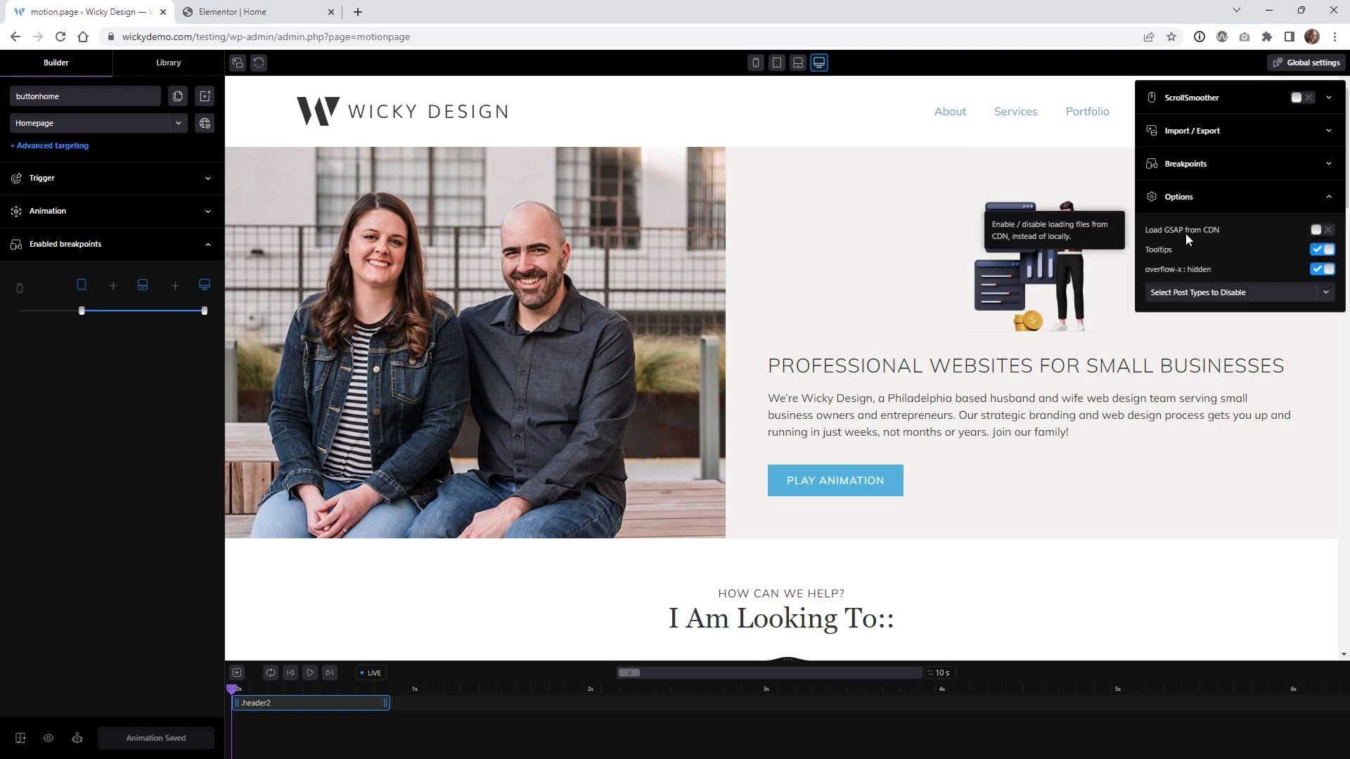
mouse_move(1178, 232)
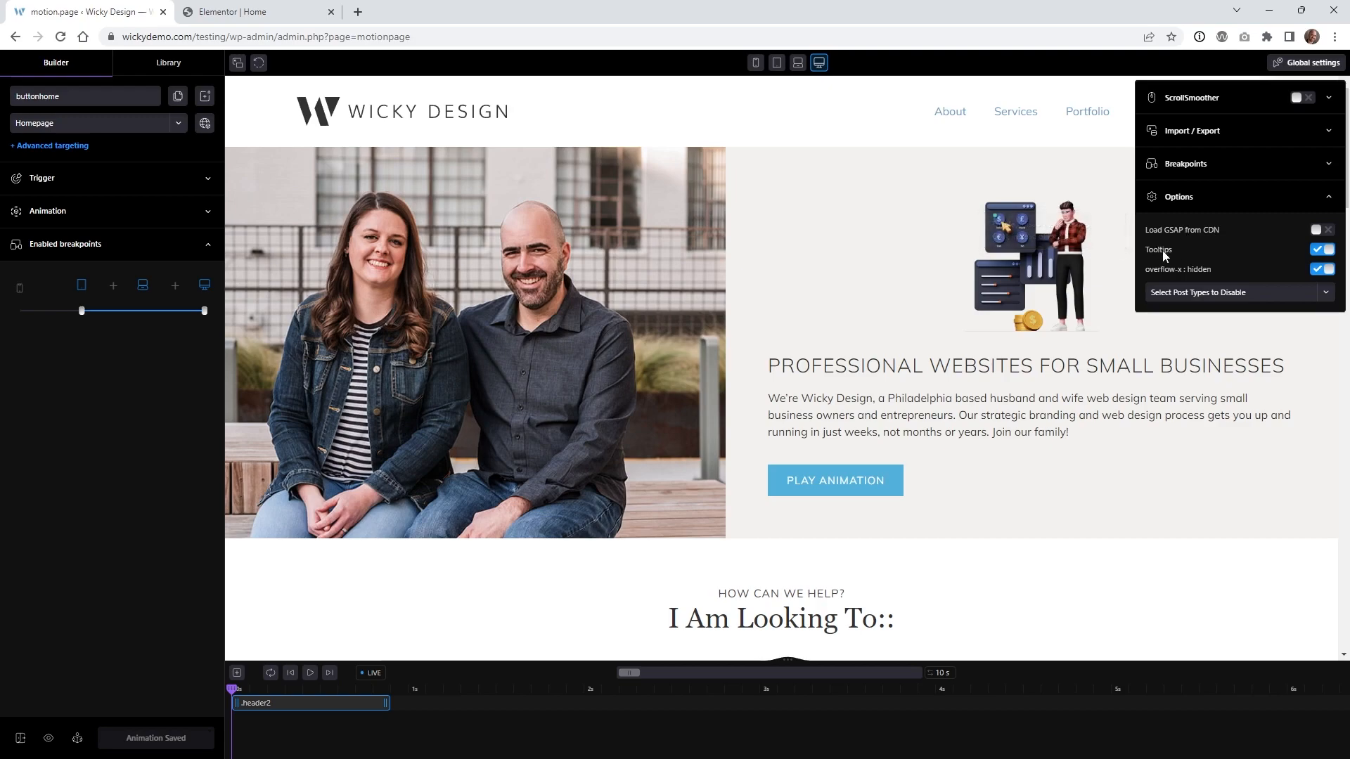
mouse_move(1284, 255)
mouse_move(1224, 268)
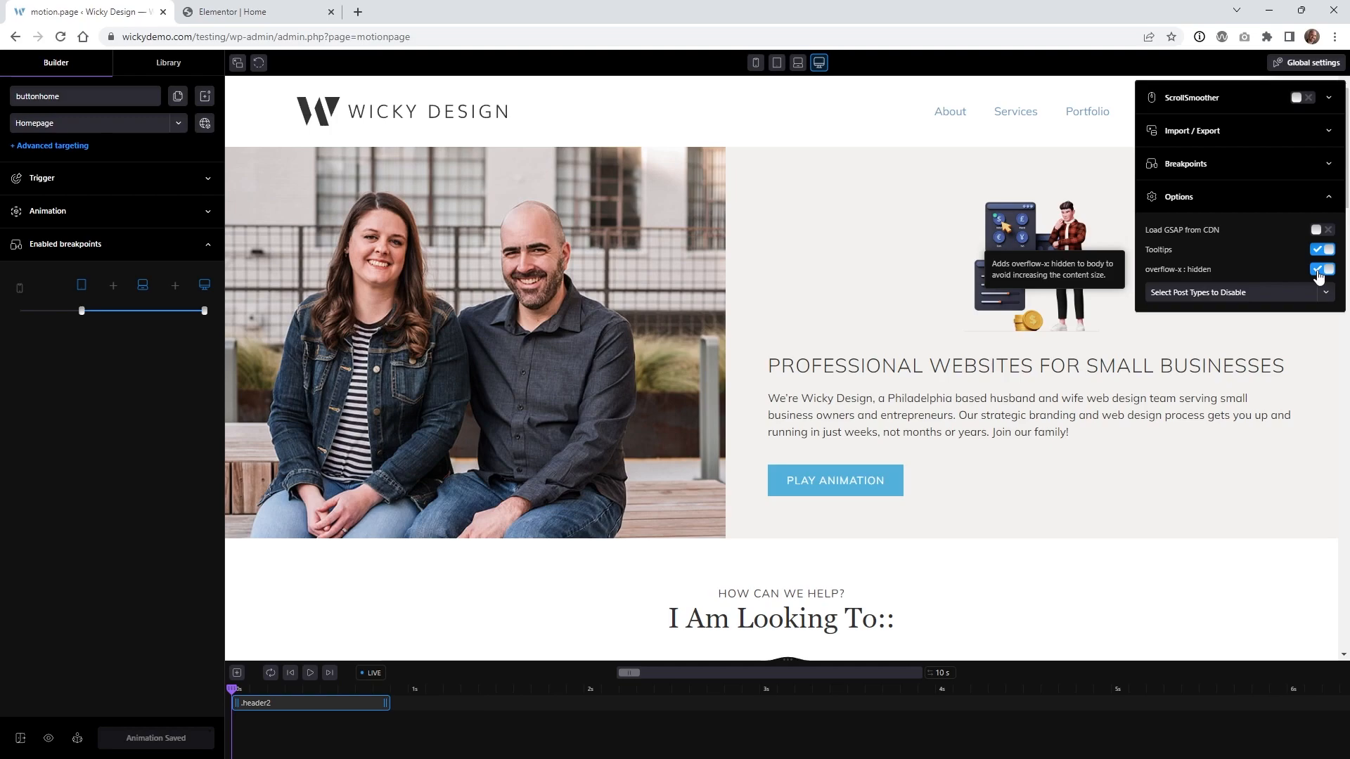
mouse_move(1323, 295)
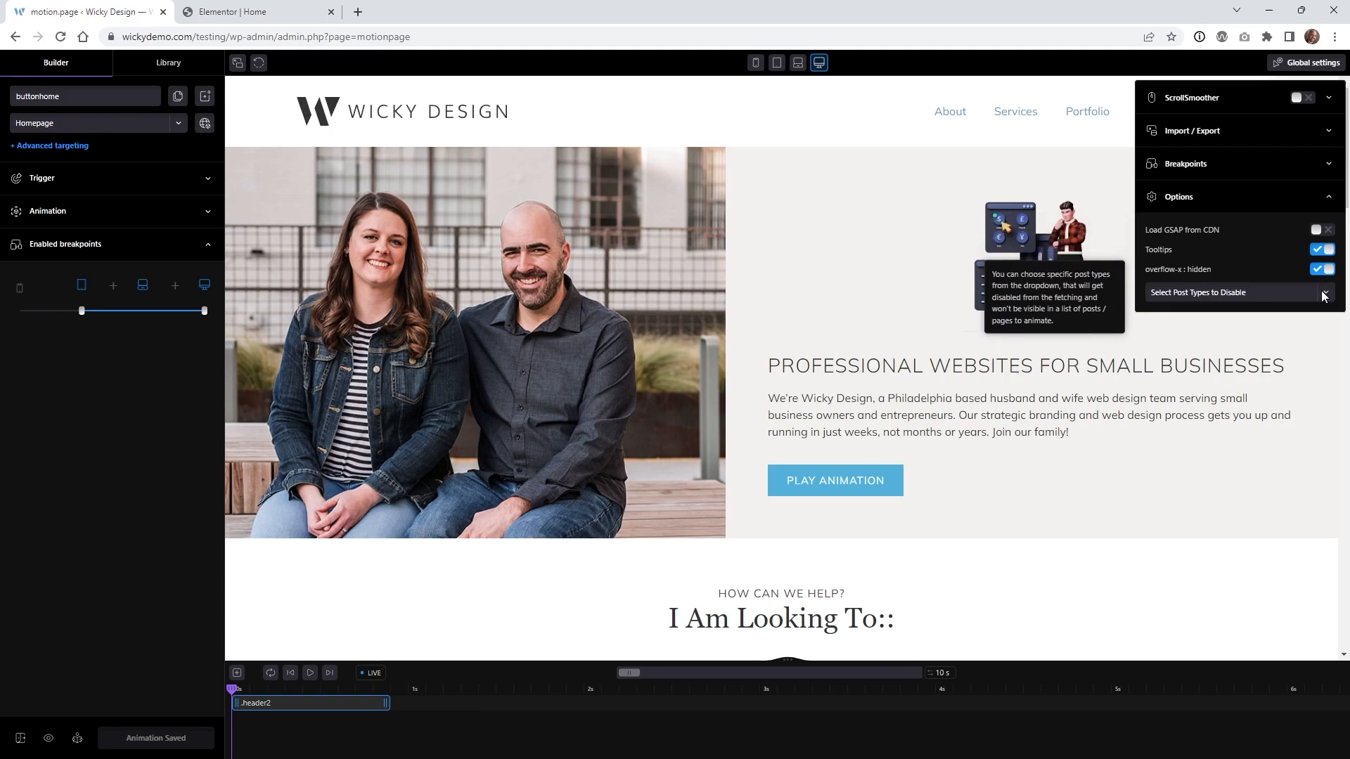
left_click(1323, 295)
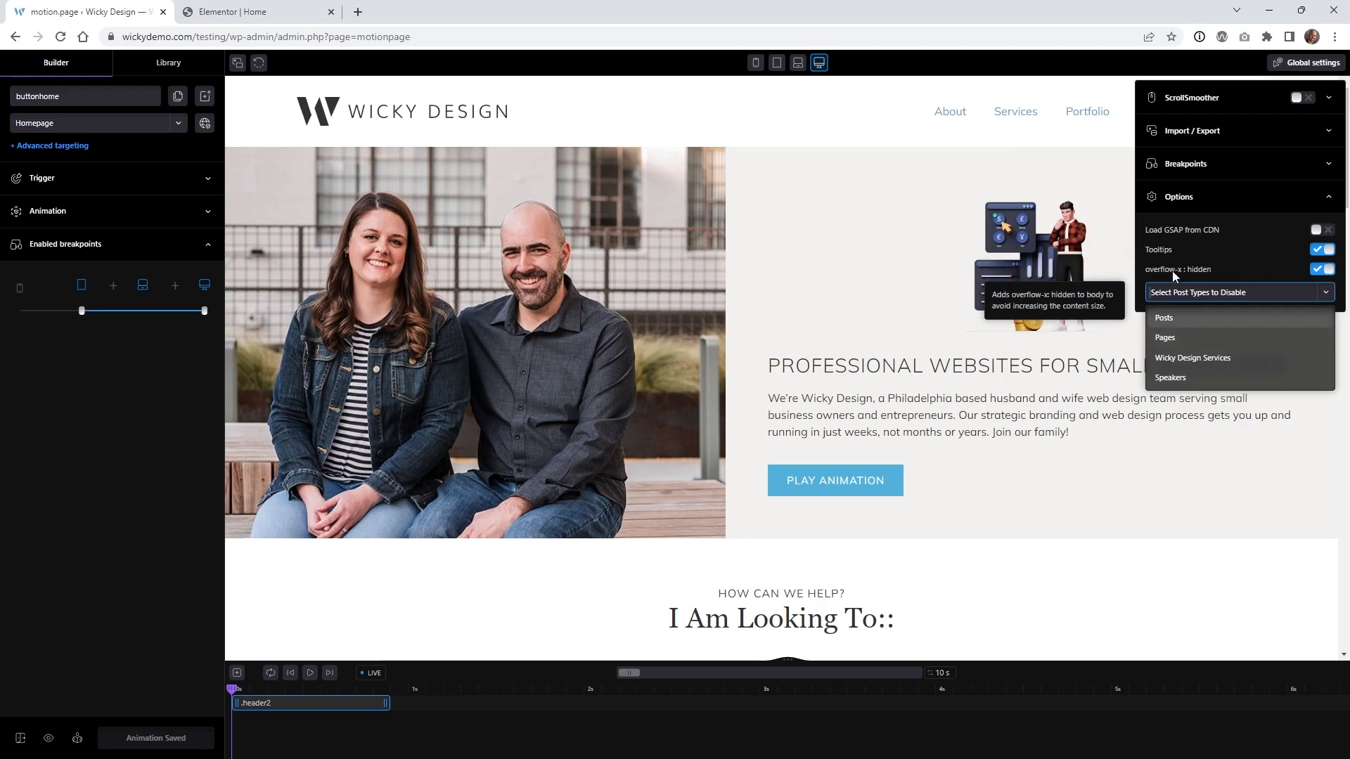
left_click(1311, 67)
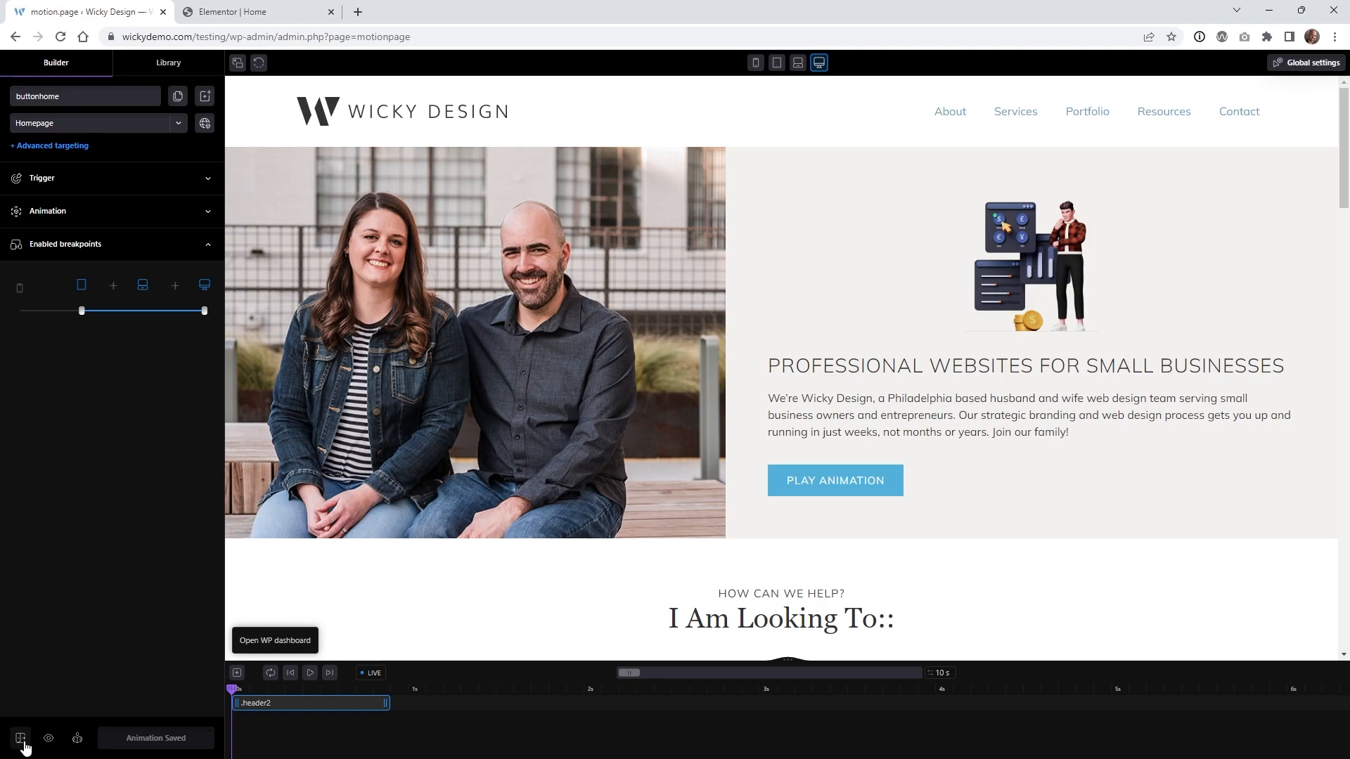
Browse the saved timelines by page folder in the Library and load Home's Hover Button animation into the builder.
left_click(174, 69)
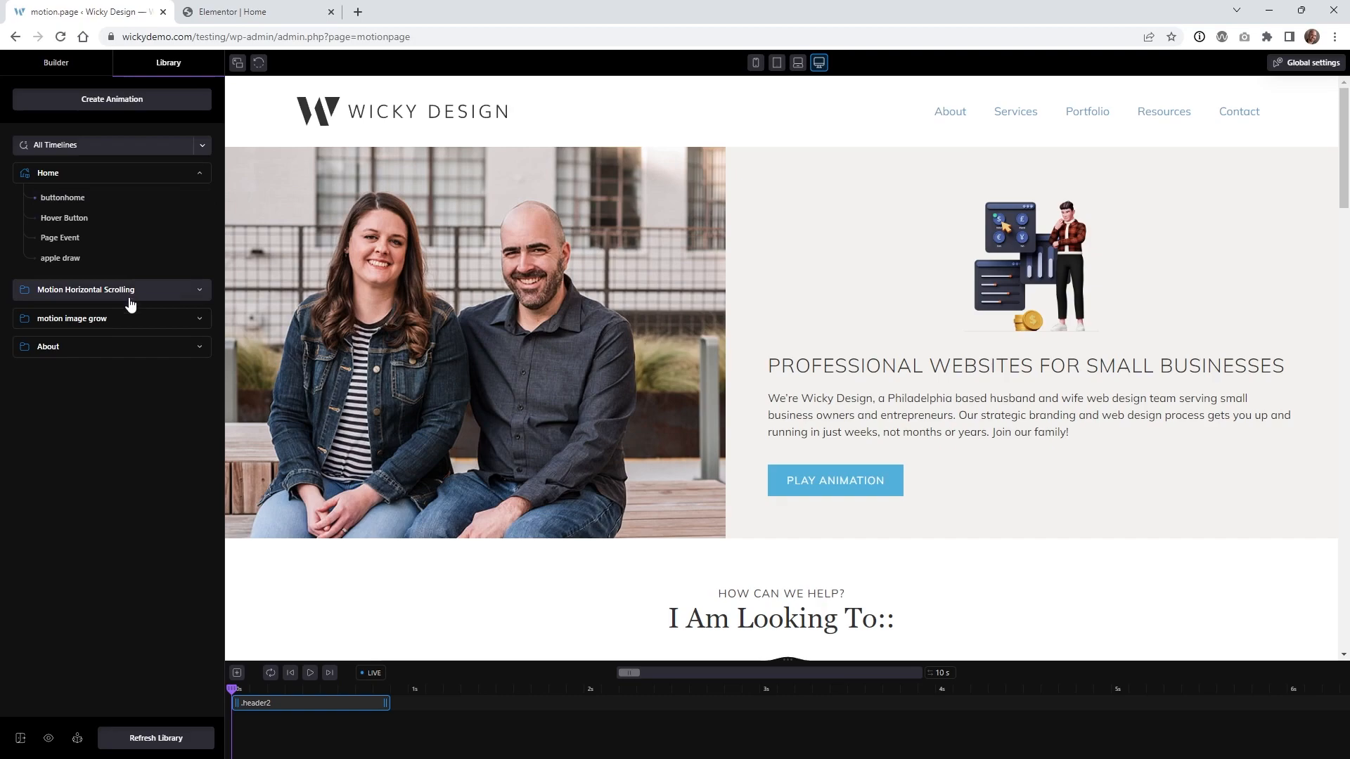
left_click(180, 356)
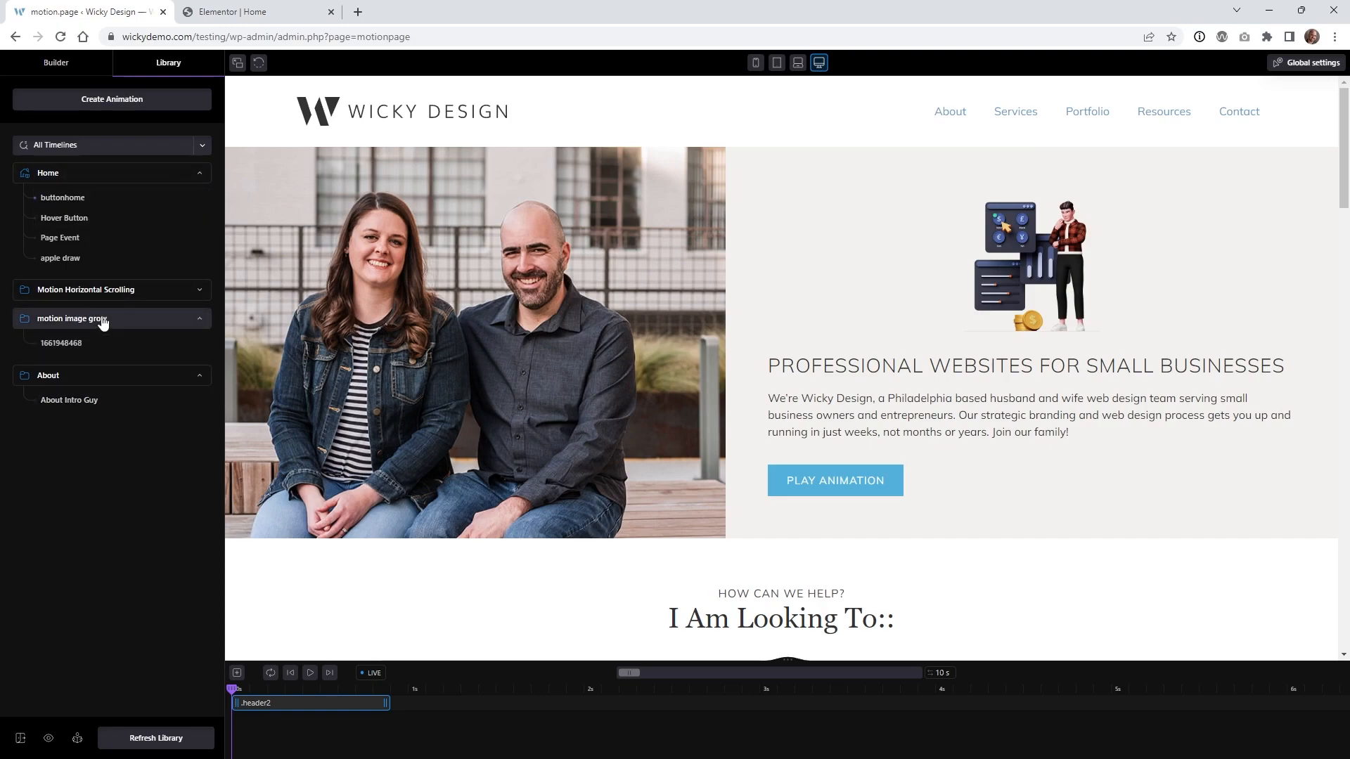
left_click(123, 295)
left_click(124, 296)
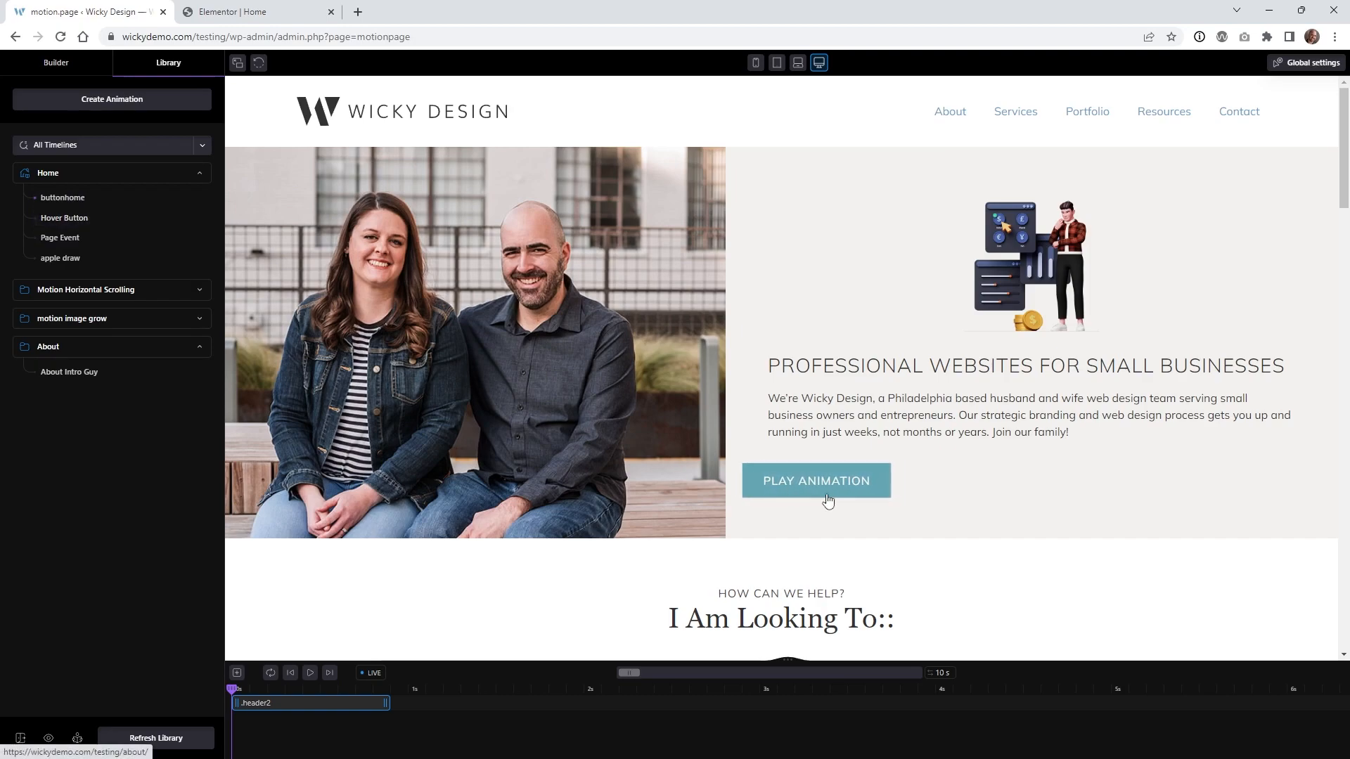
left_click(64, 218)
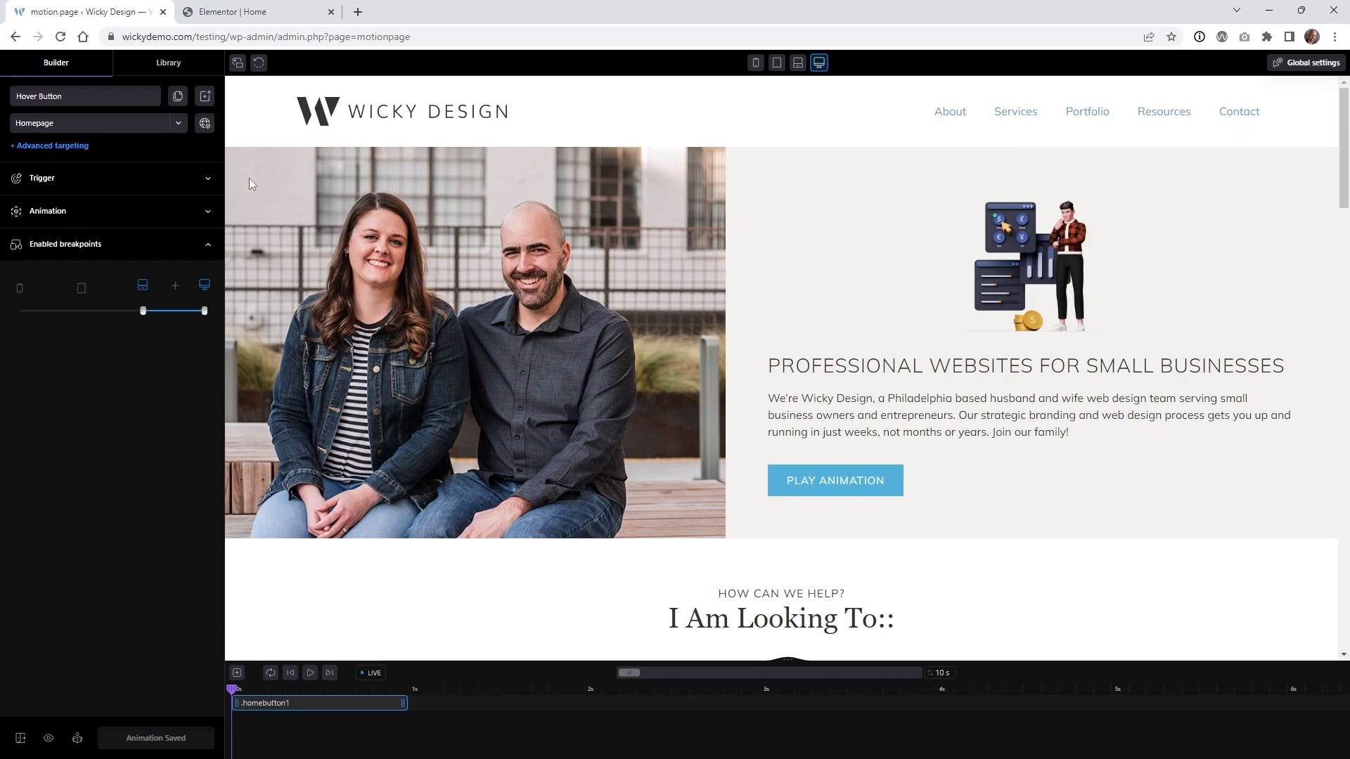
Switch to the Elementor page editor and check the CSS class assigned to the Play Animation button.
left_click(266, 7)
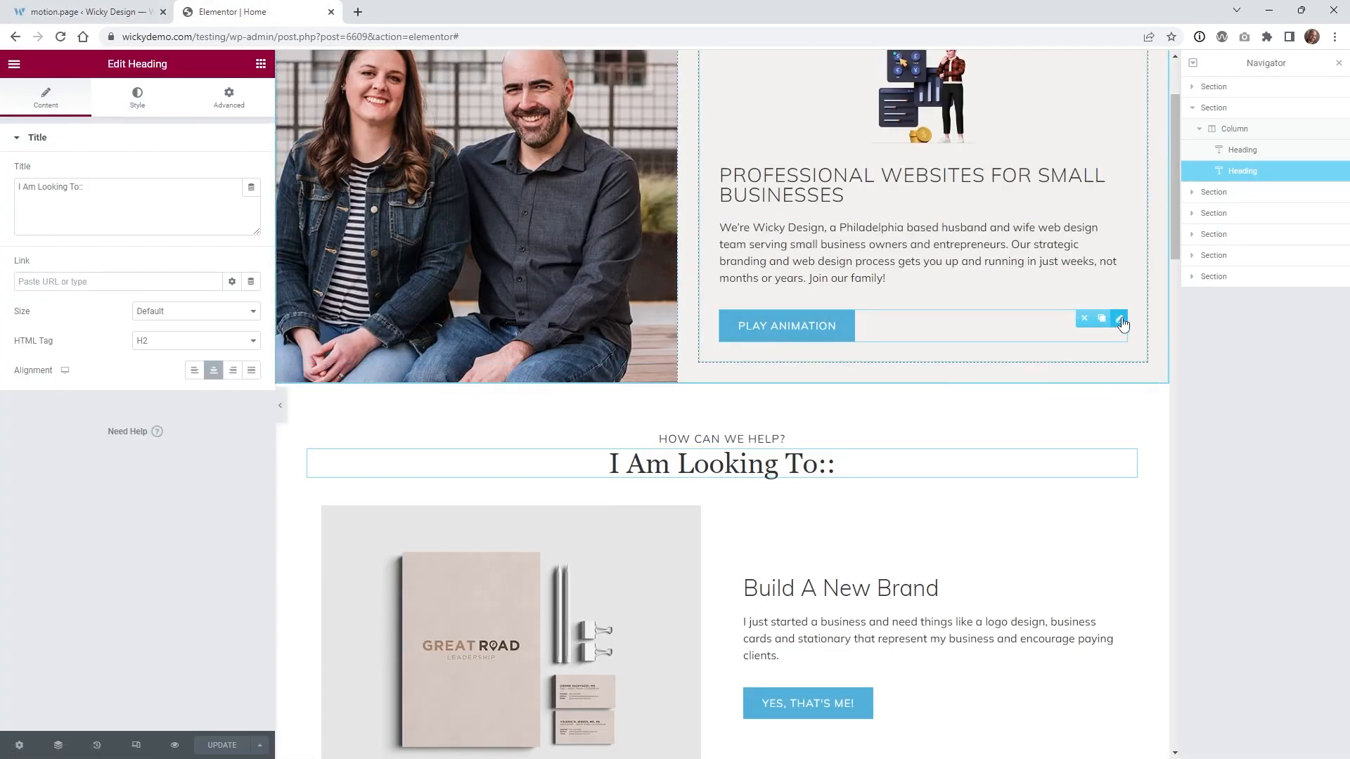
left_click(1119, 320)
left_click(231, 102)
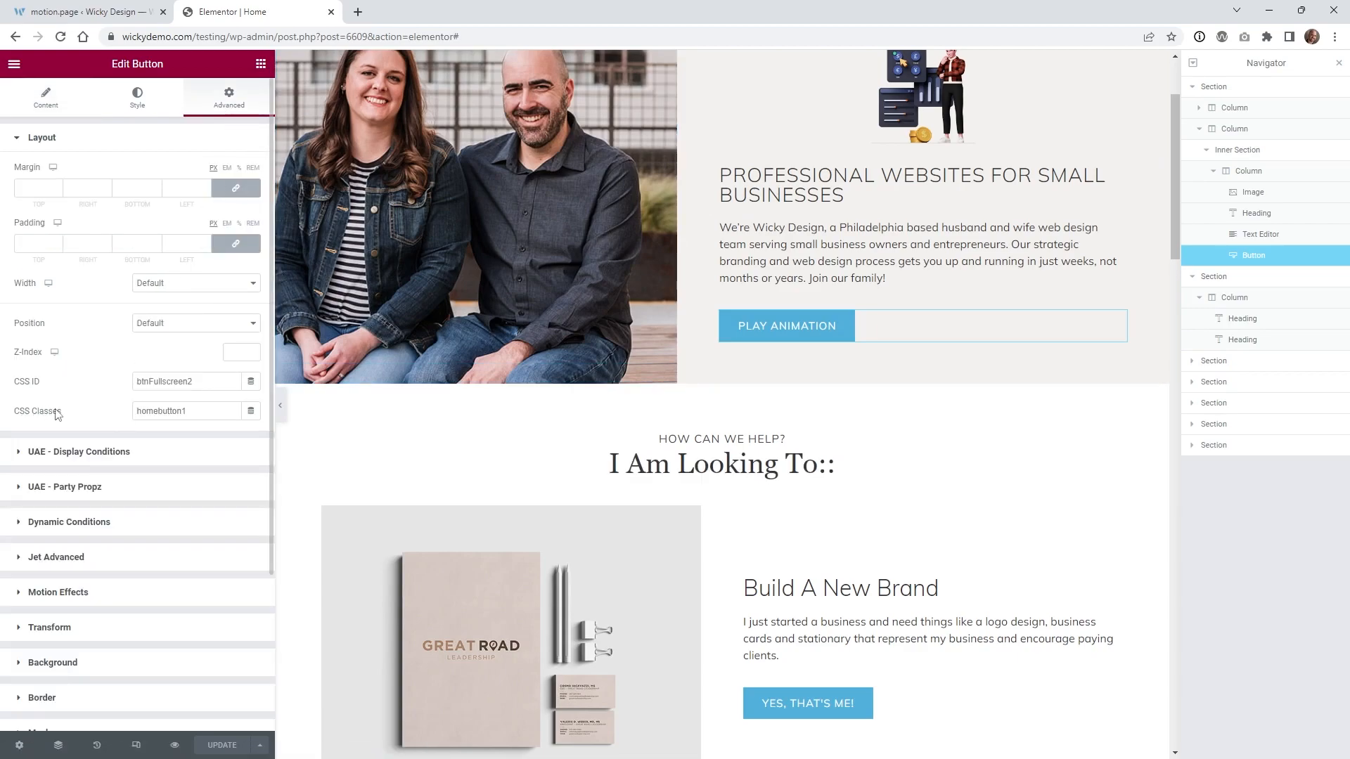
left_click(177, 412)
left_click_drag(177, 411, 108, 412)
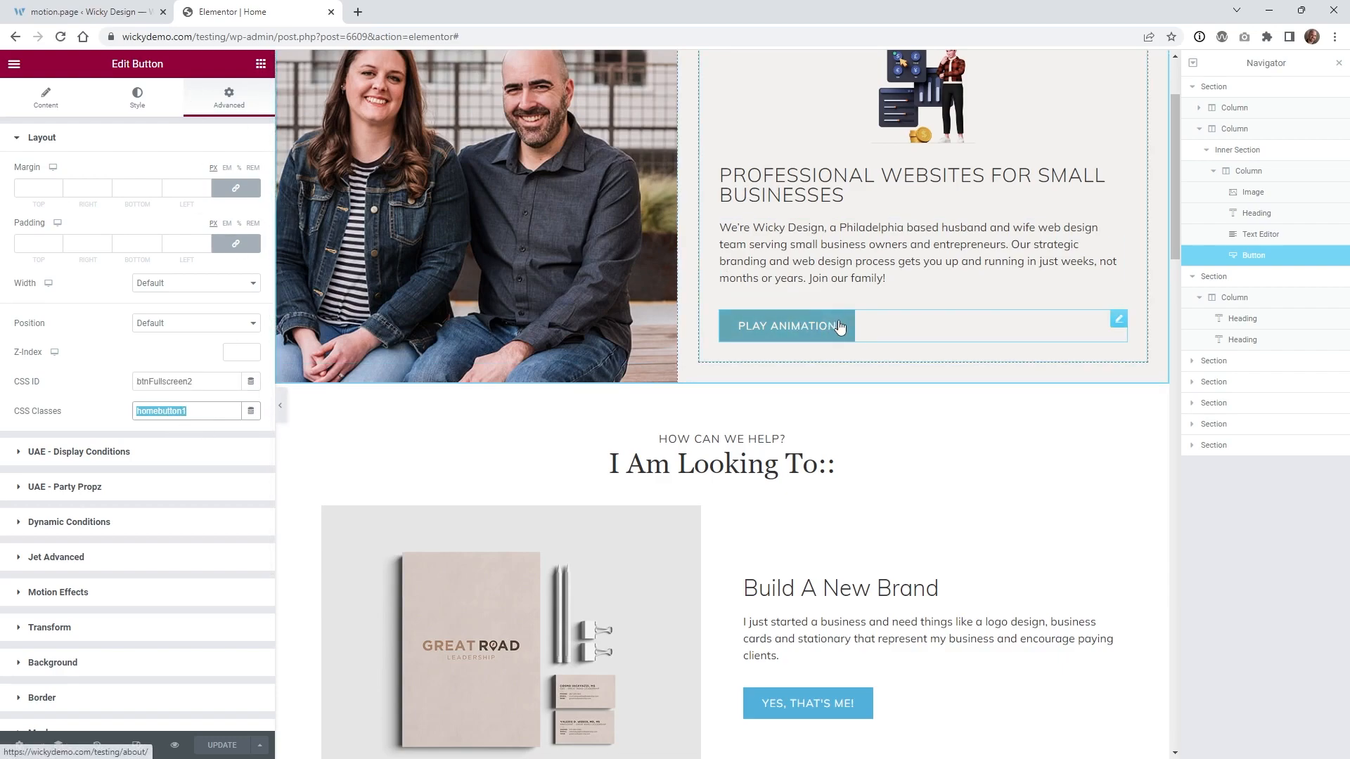
Back in motion.page, review the Hover Button's Interactions trigger, including its Hover/Click choice, Mouse Leave settings and advanced options.
left_click(86, 7)
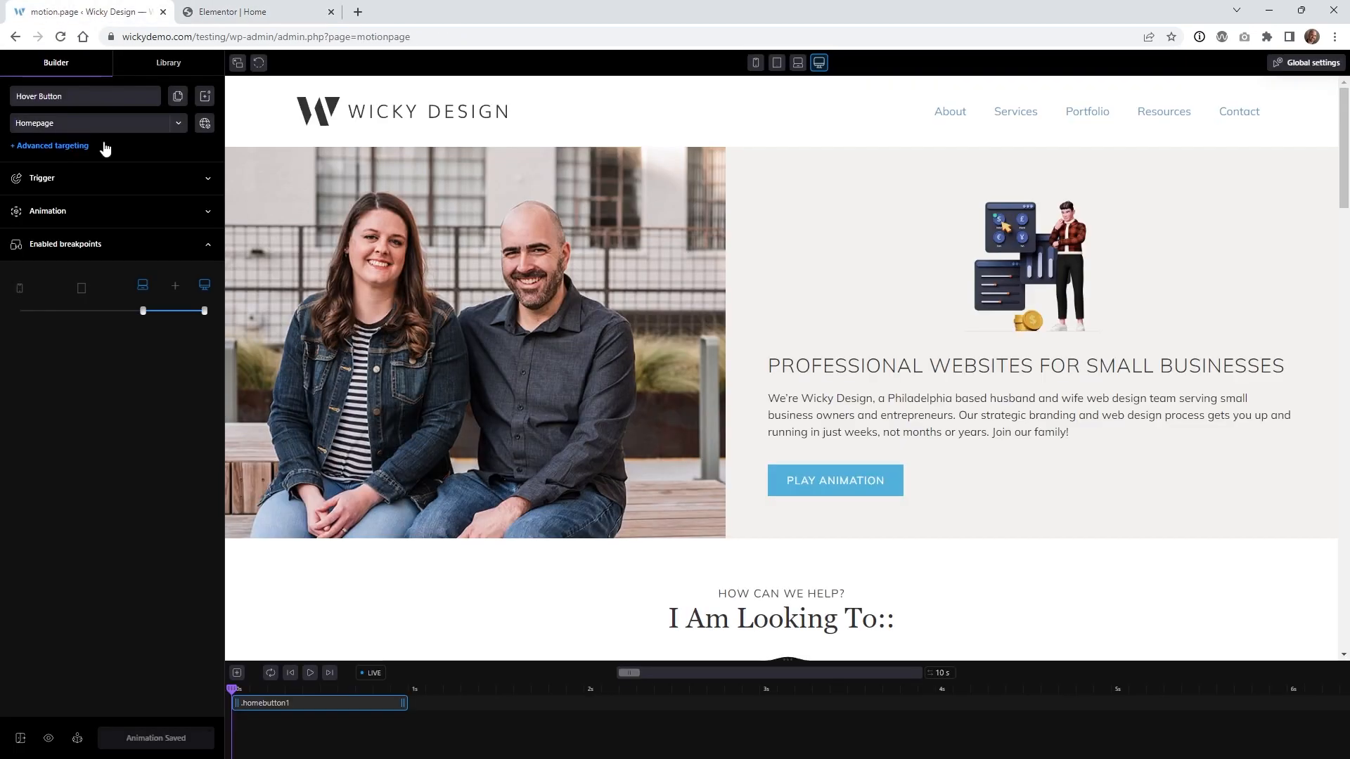
left_click(81, 181)
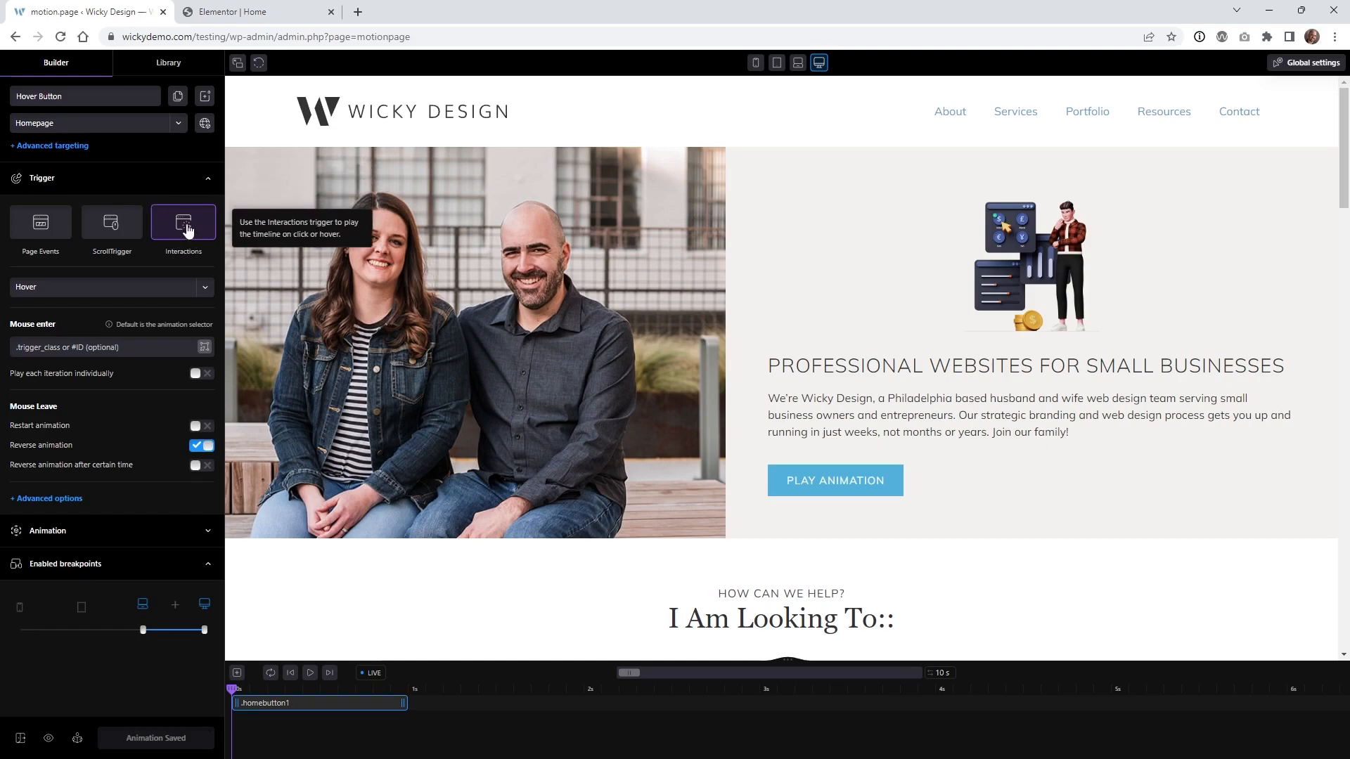
left_click(204, 286)
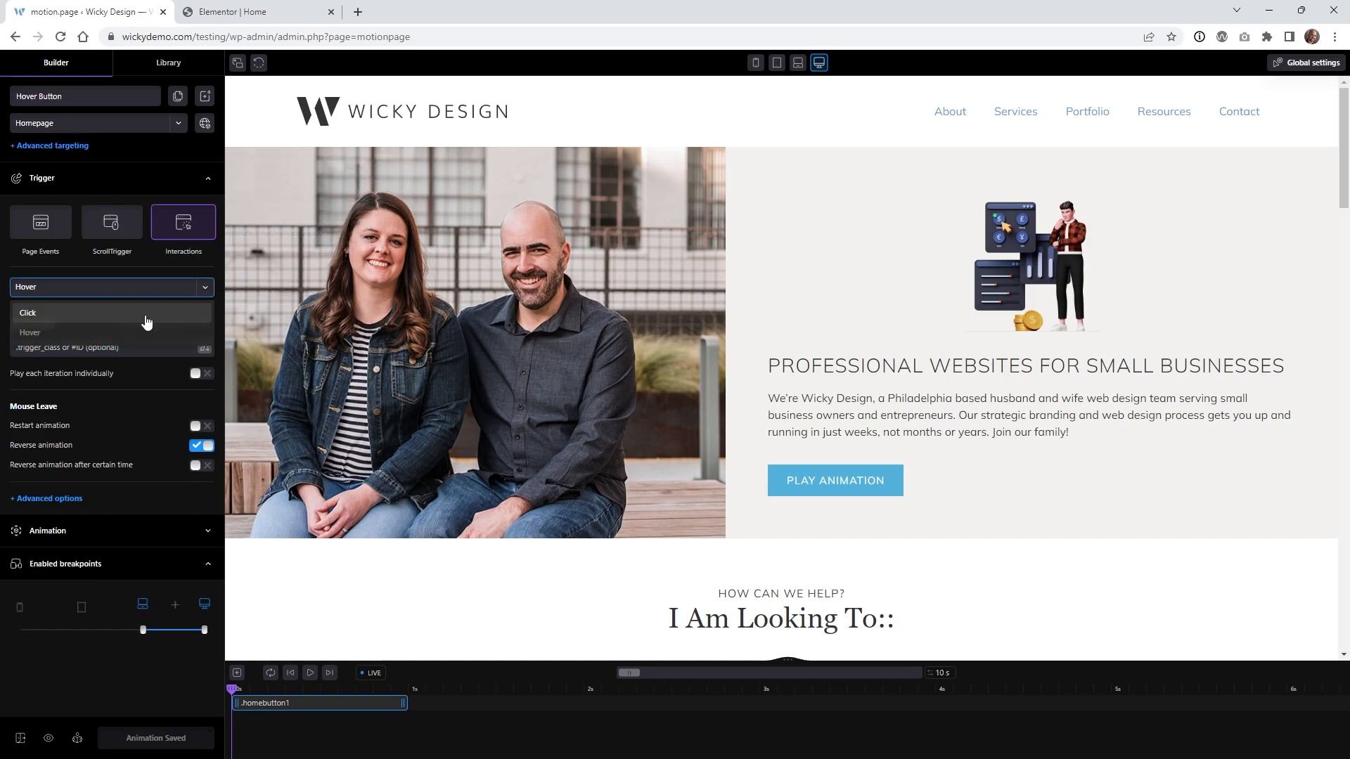
left_click(206, 288)
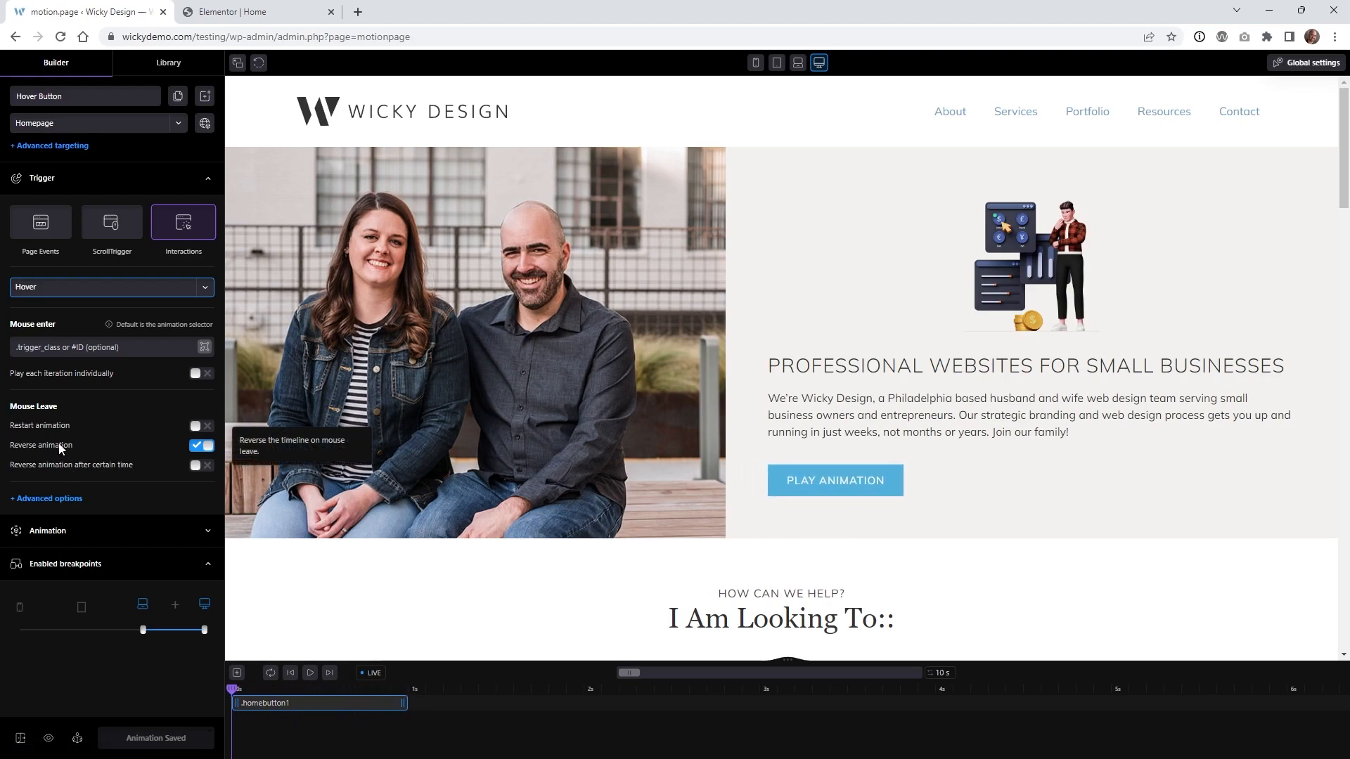
left_click(70, 499)
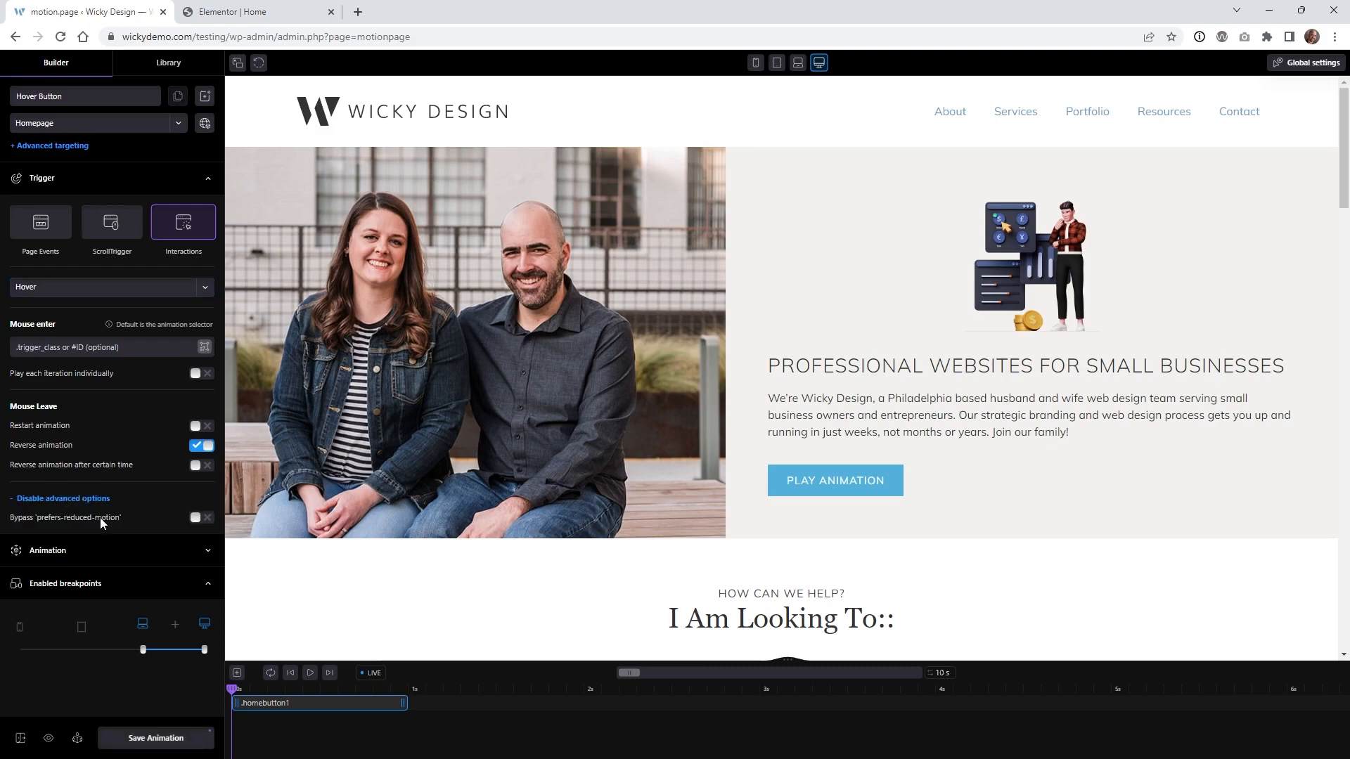
Examine the .homebutton1 animation's Scale settings in both its From and To states.
left_click(70, 555)
left_click(156, 587)
scroll(119, 457, "down", 3)
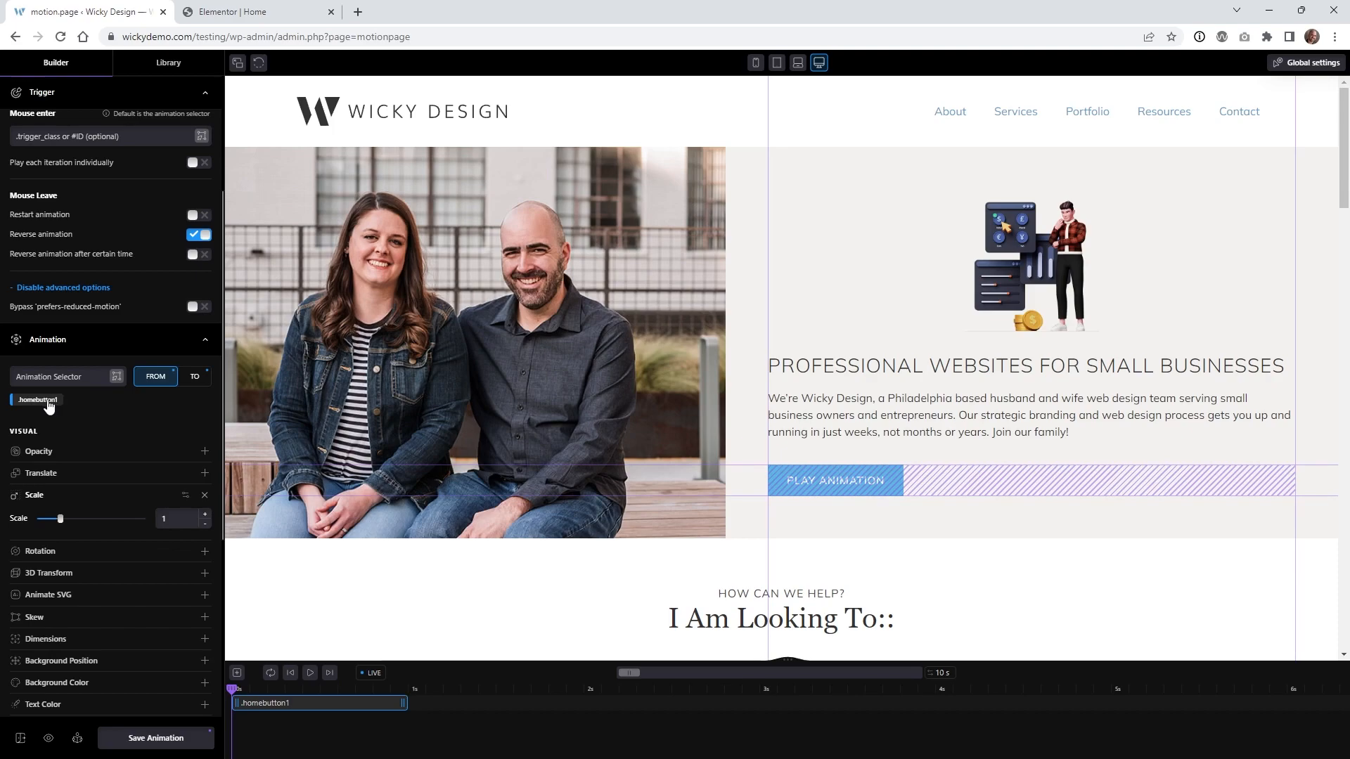
scroll(48, 407, "down", 1)
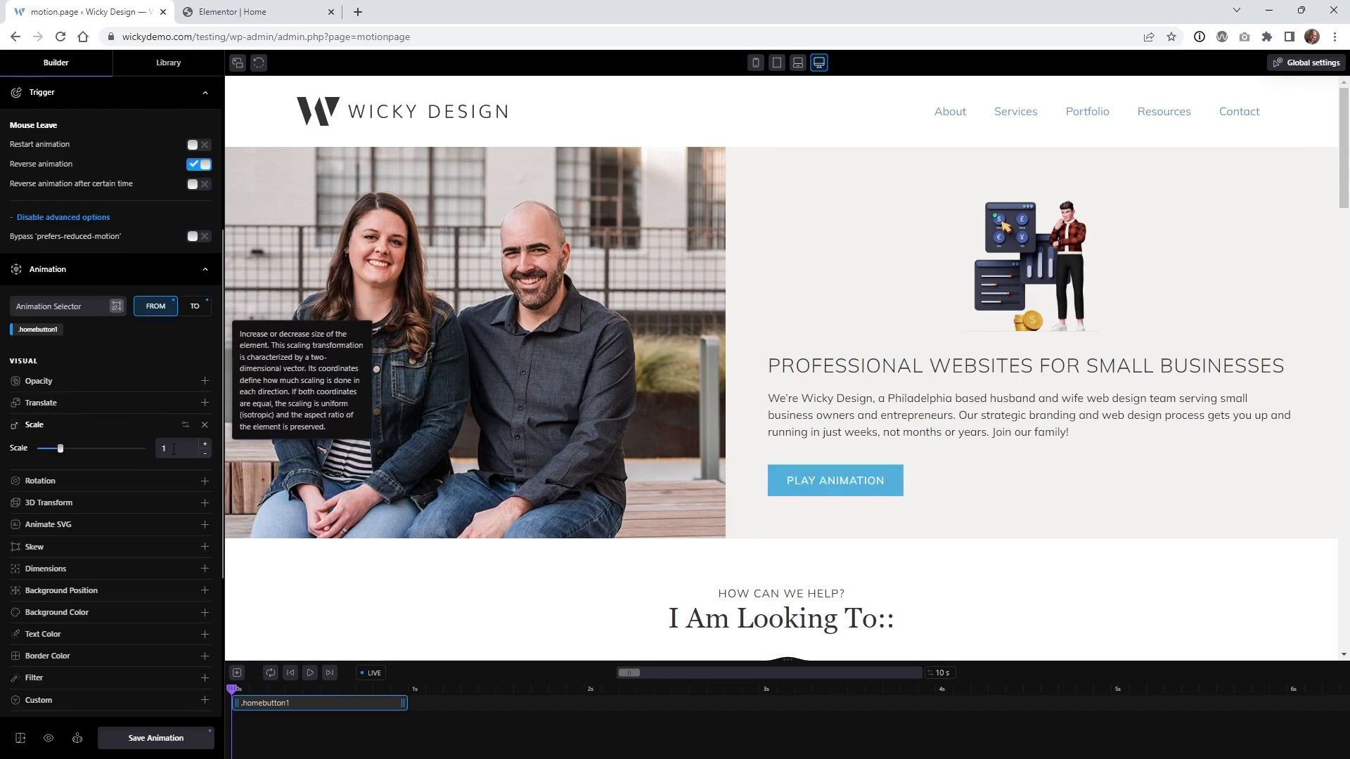
left_click(194, 306)
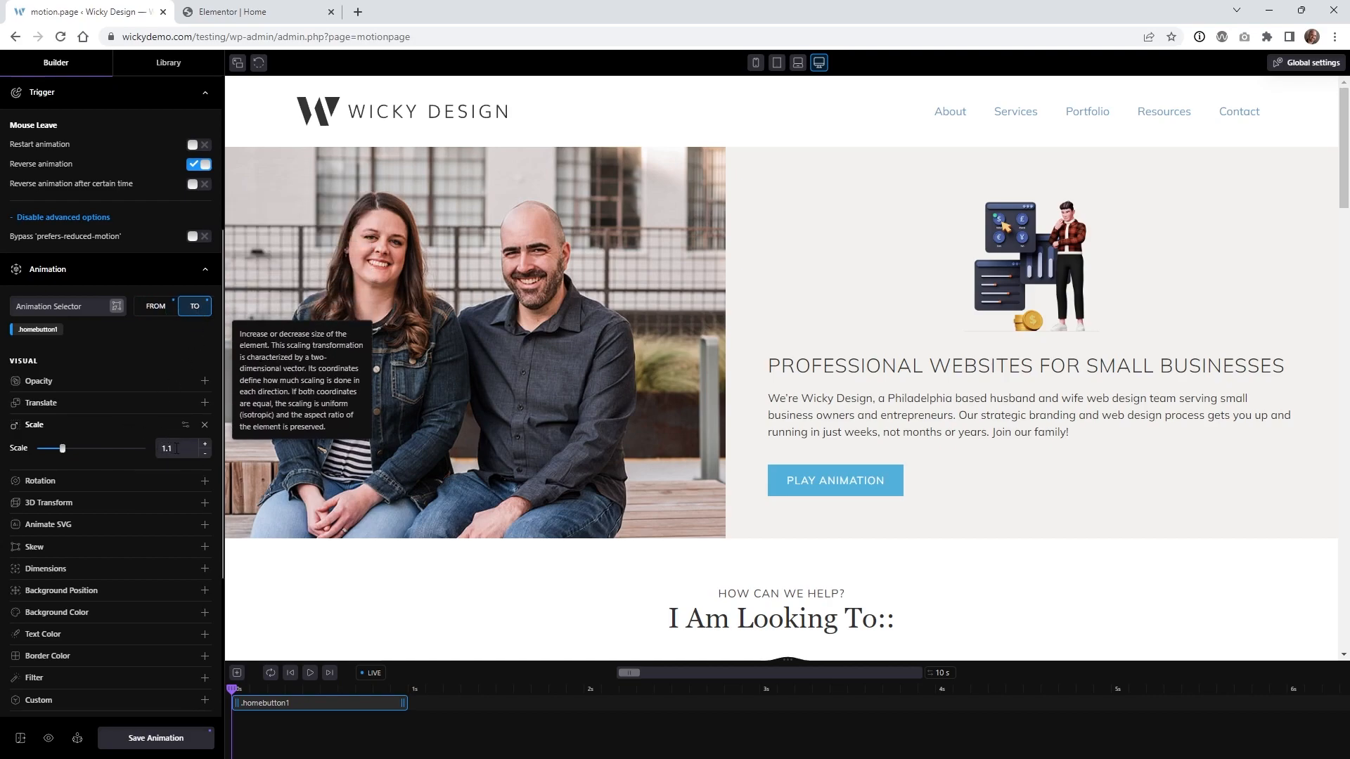
Stretch the .homebutton1 animation to about 4 s on the timeline and preview its hover effect in live mode.
mouse_move(232, 689)
left_mouse_down()
mouse_move(403, 691)
mouse_move(237, 707)
left_mouse_up()
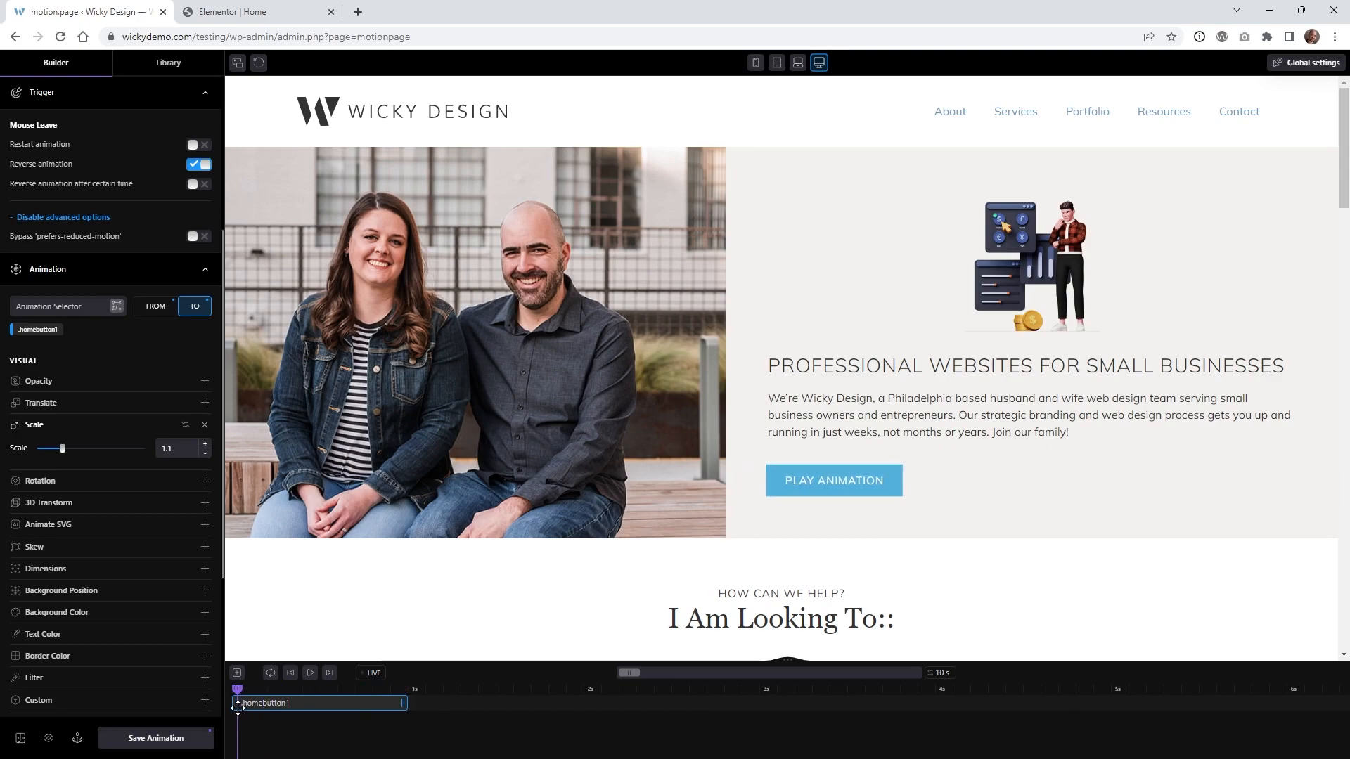
left_click_drag(403, 703, 937, 687)
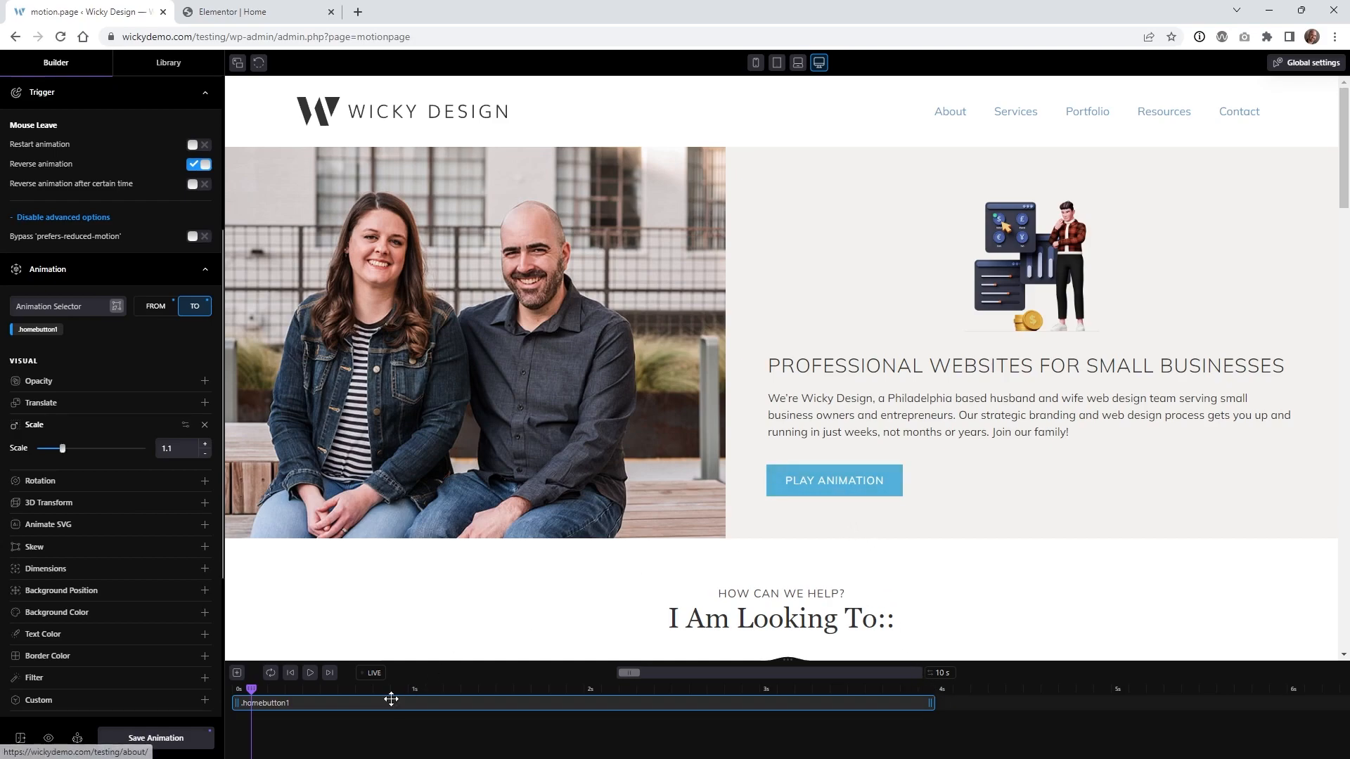
left_click(372, 673)
mouse_move(826, 495)
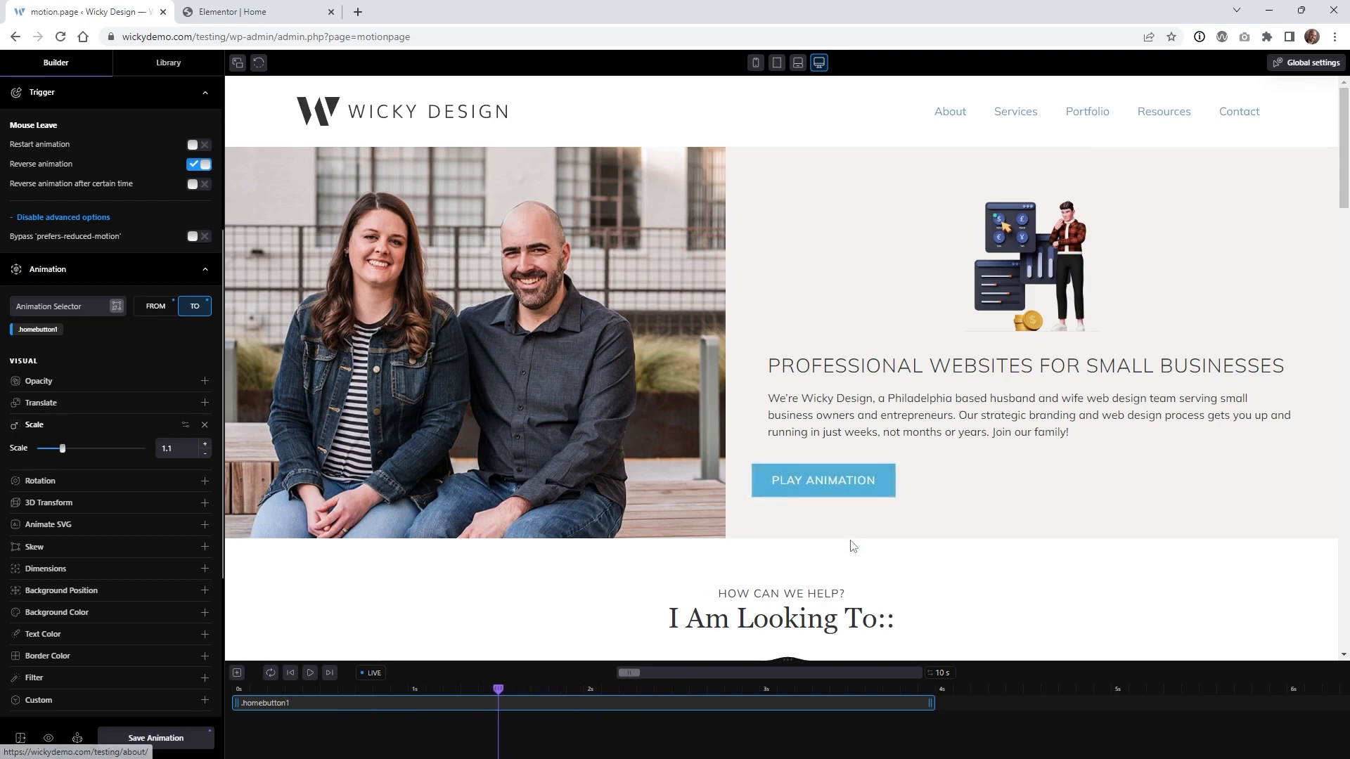
Shorten the .homebutton1 animation to about 0.6 s on the timeline and save the animation.
left_click_drag(930, 703, 406, 704)
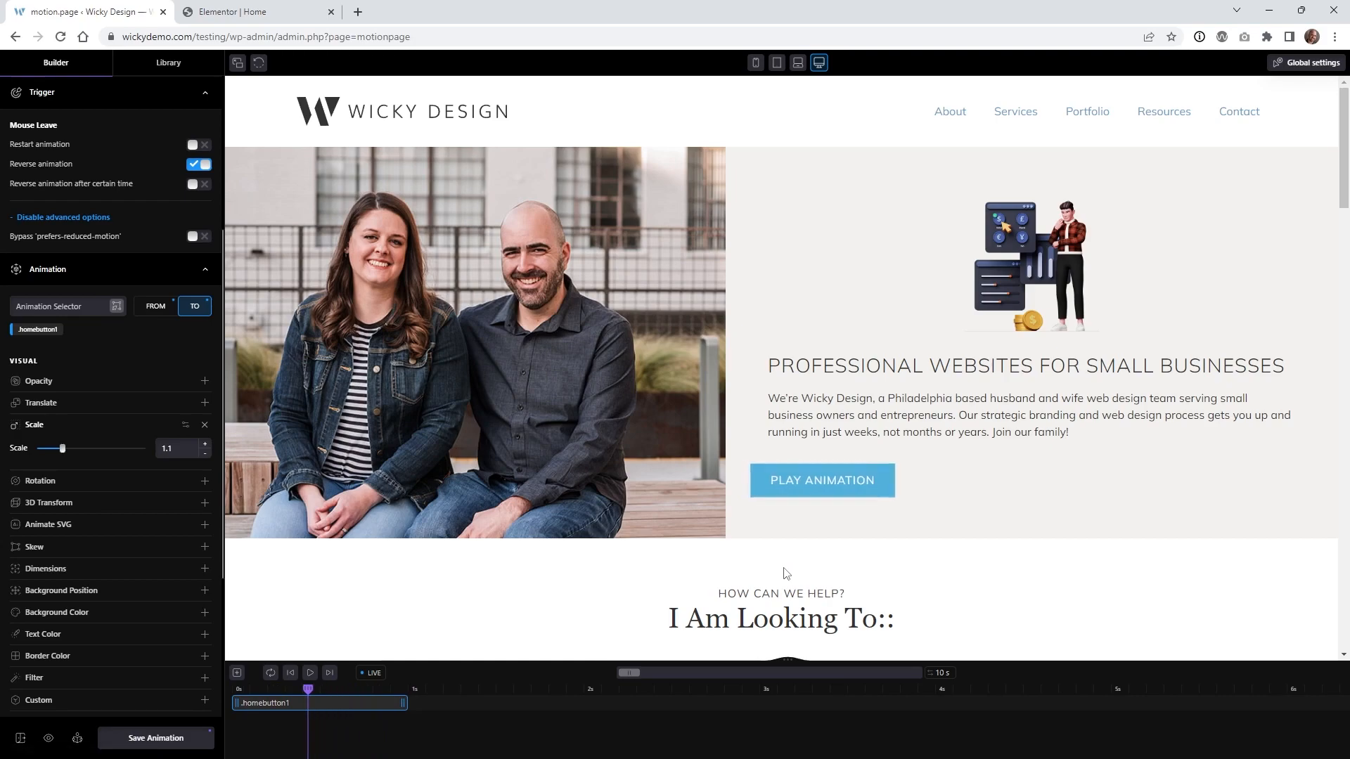
left_click_drag(401, 703, 334, 703)
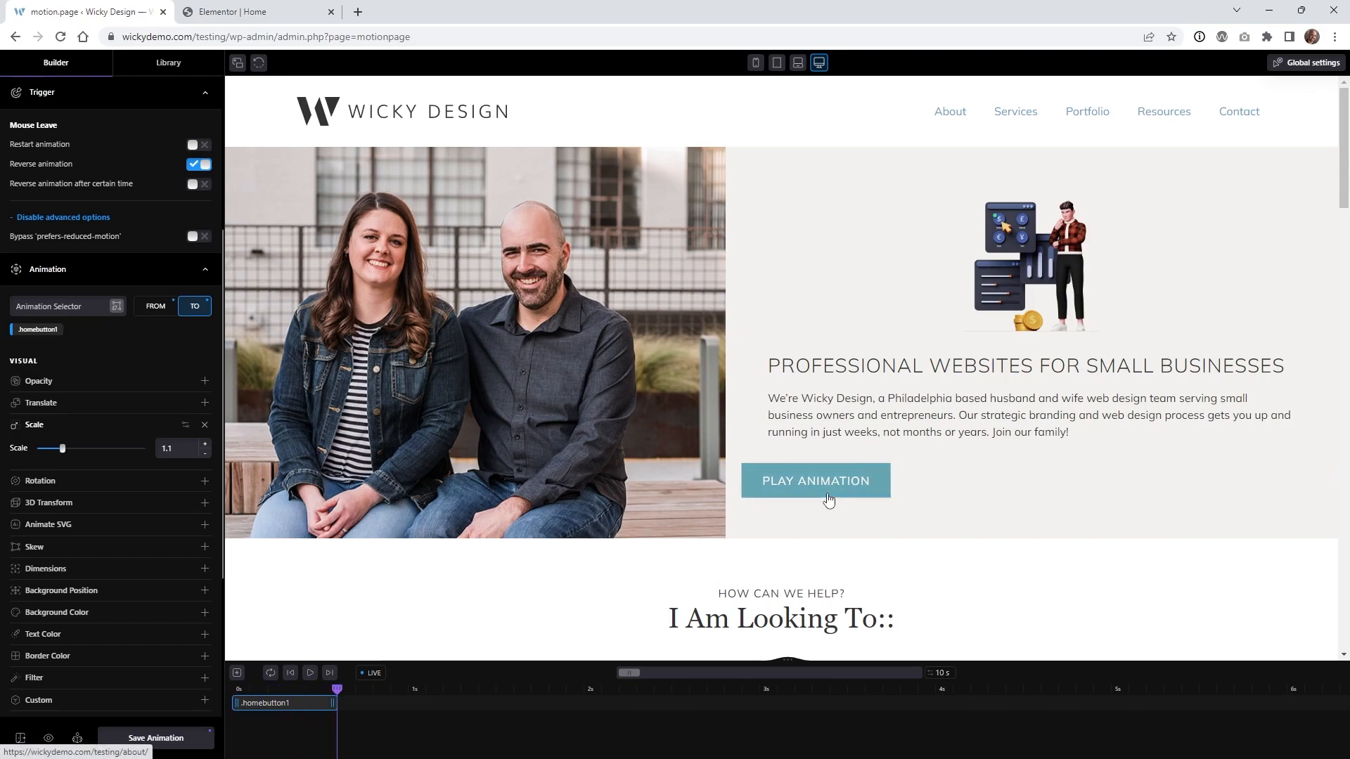
left_click(173, 740)
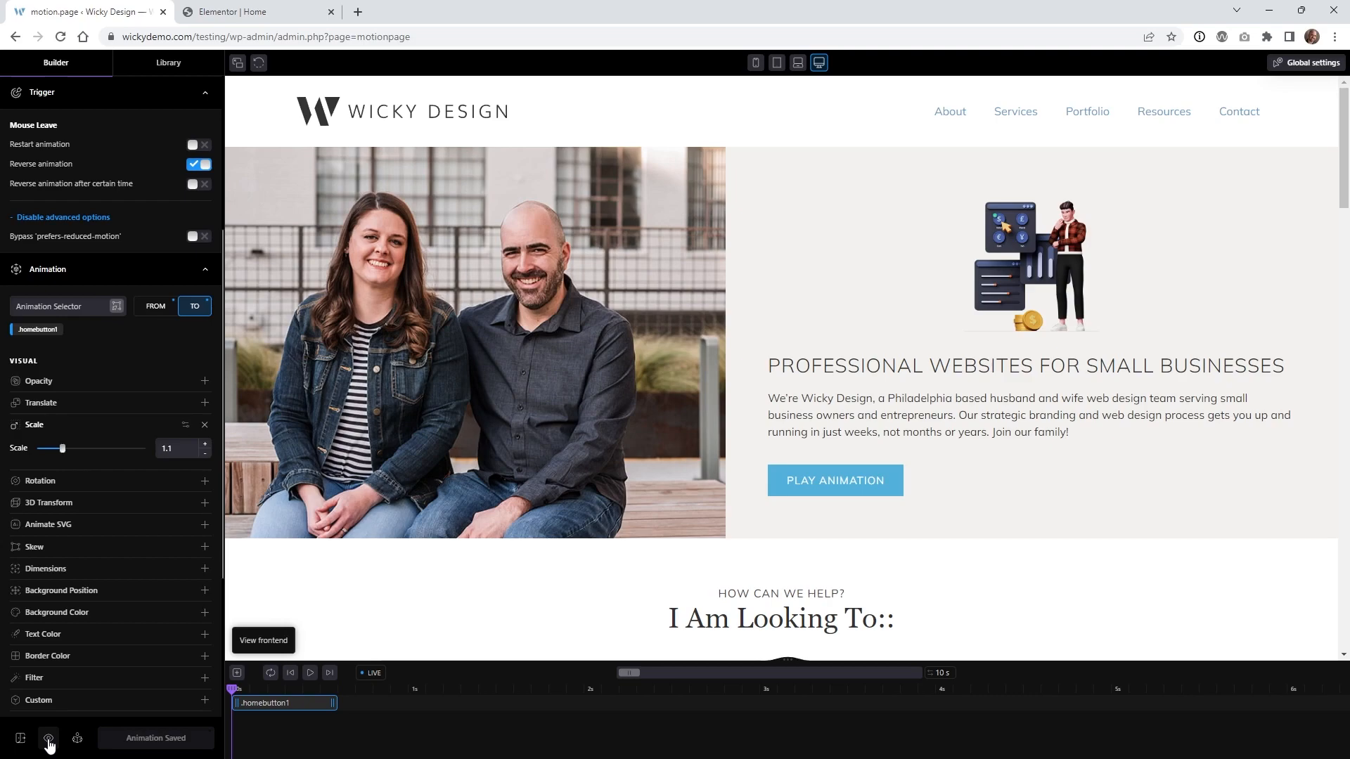
View the homepage's frontend and test the Play Animation button's hover effect and page exit link.
left_click(48, 740)
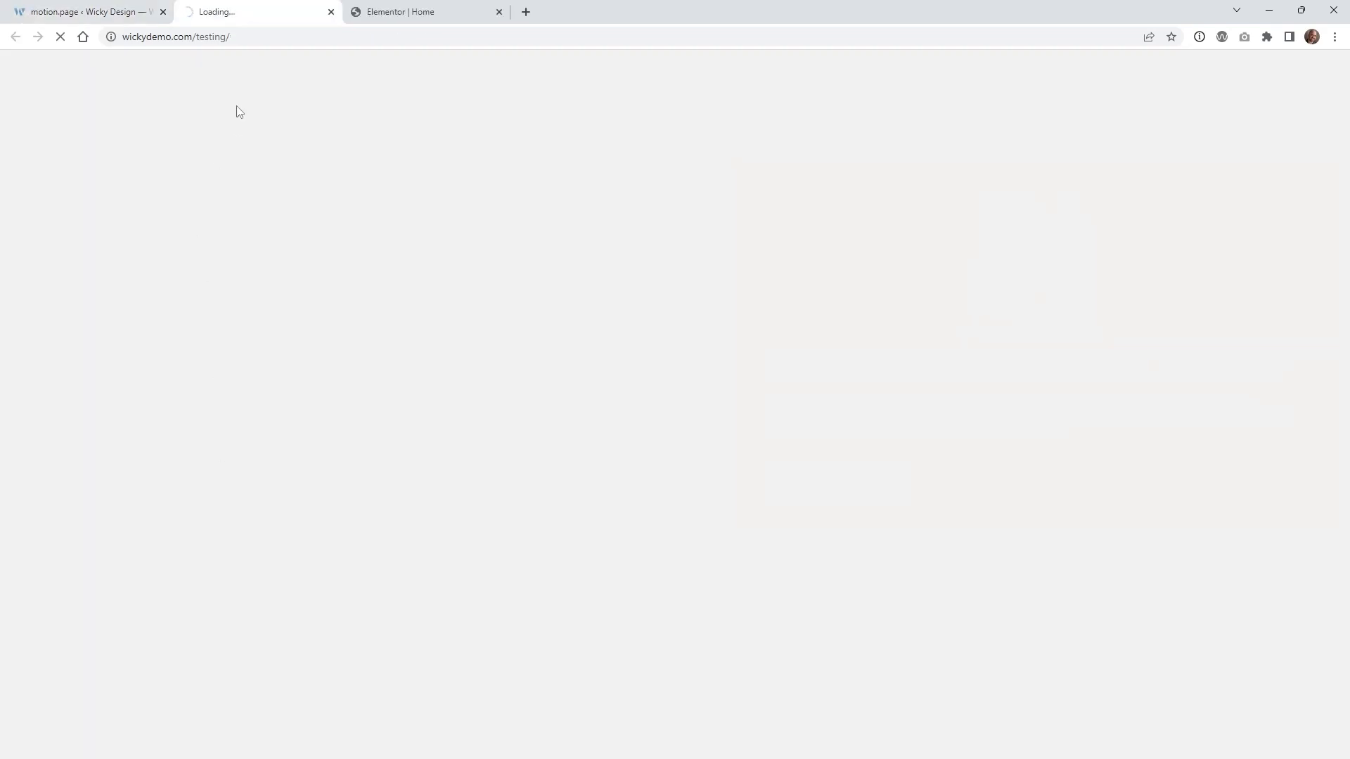
scroll(594, 345, "down", 2)
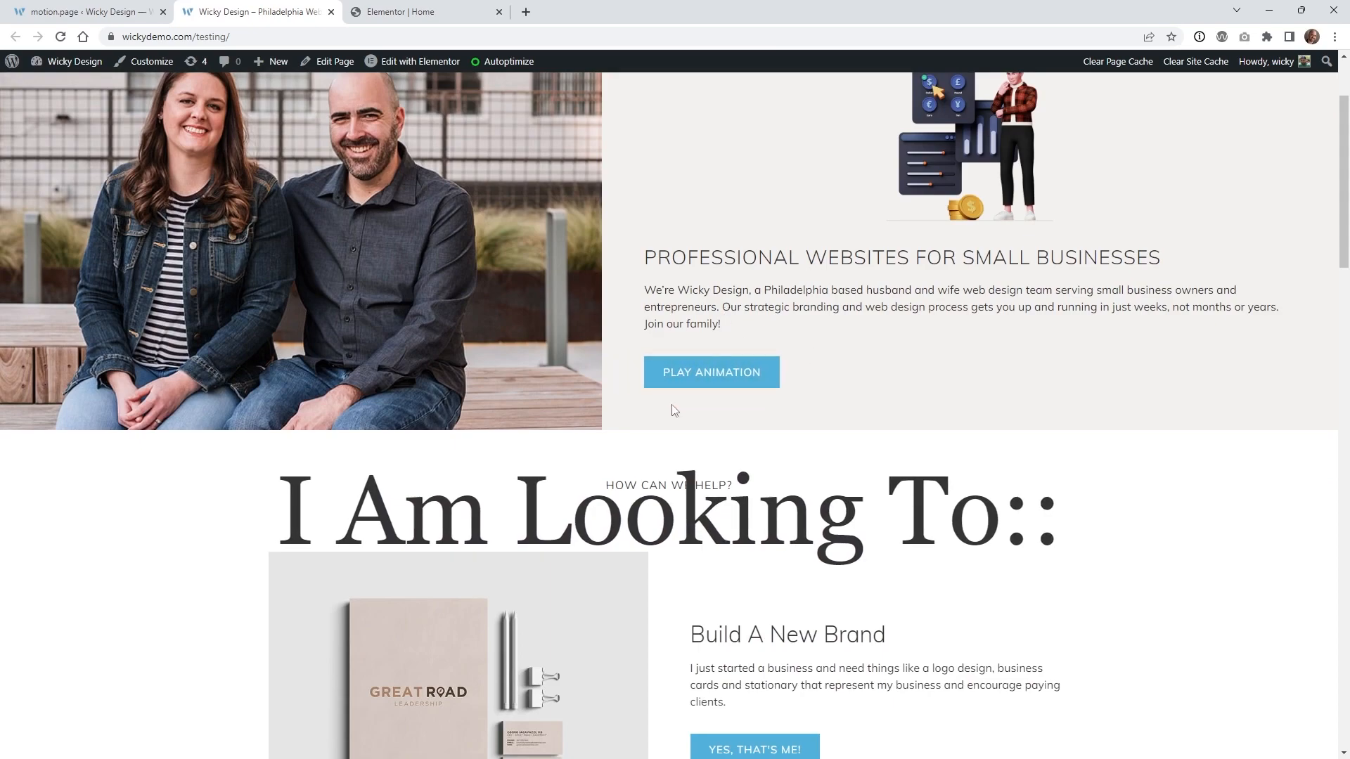
left_click(693, 383)
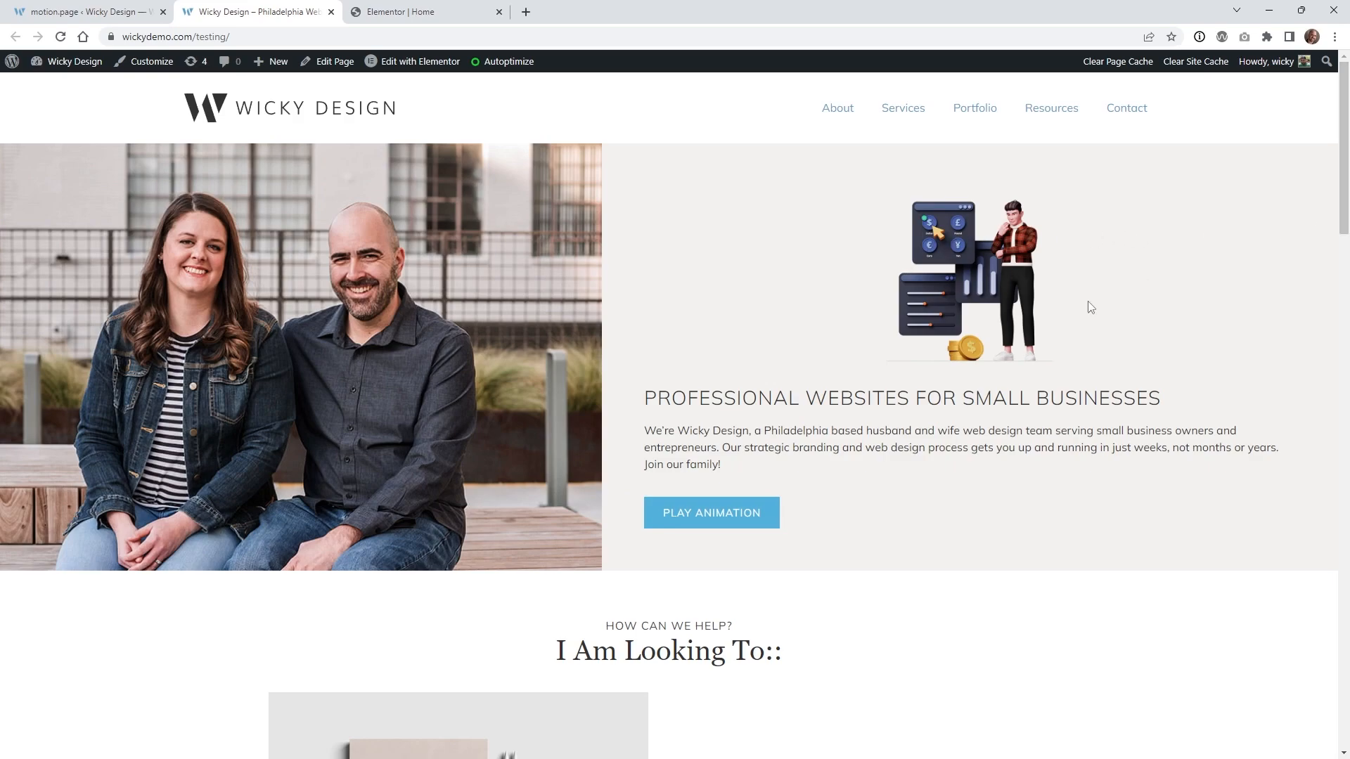
left_click(713, 524)
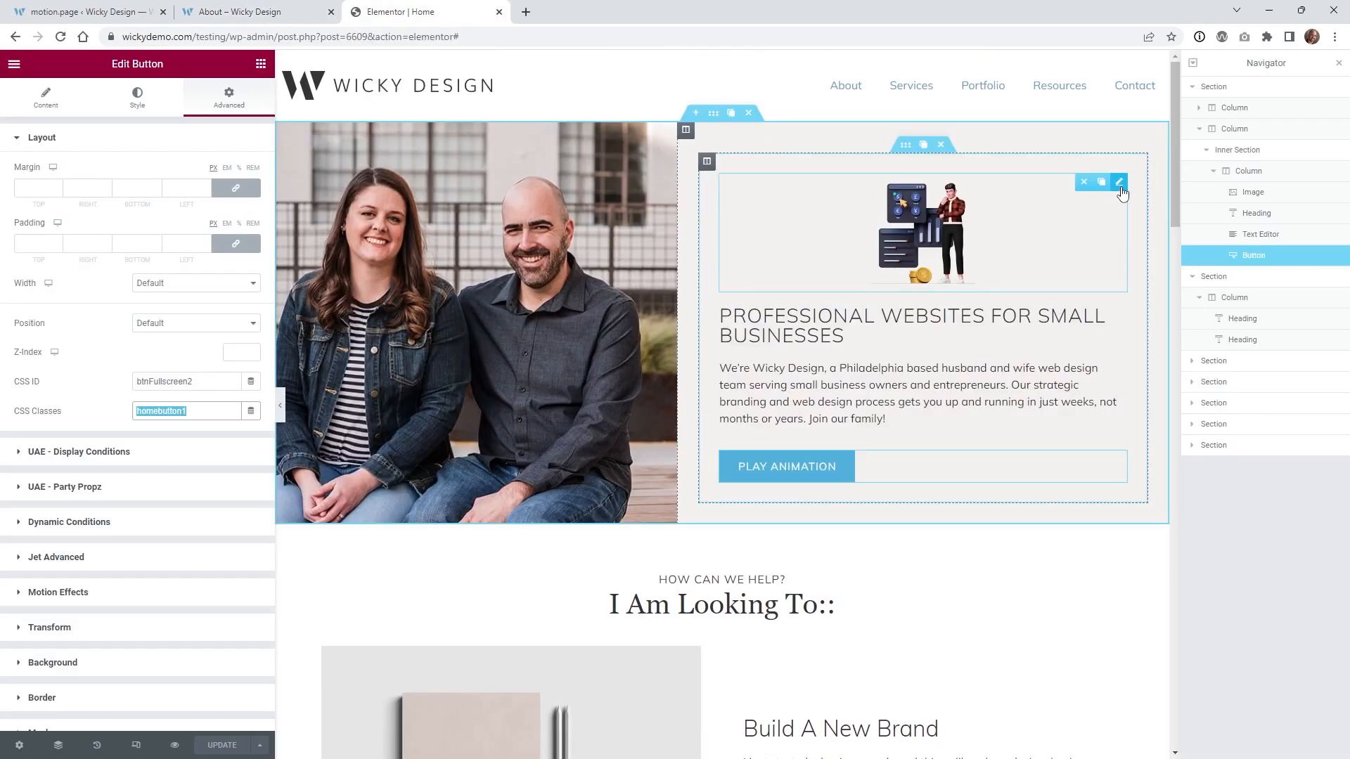
Check the CSS class assigned to the hero illustration above the Professional Websites heading in Elementor.
left_click(1120, 186)
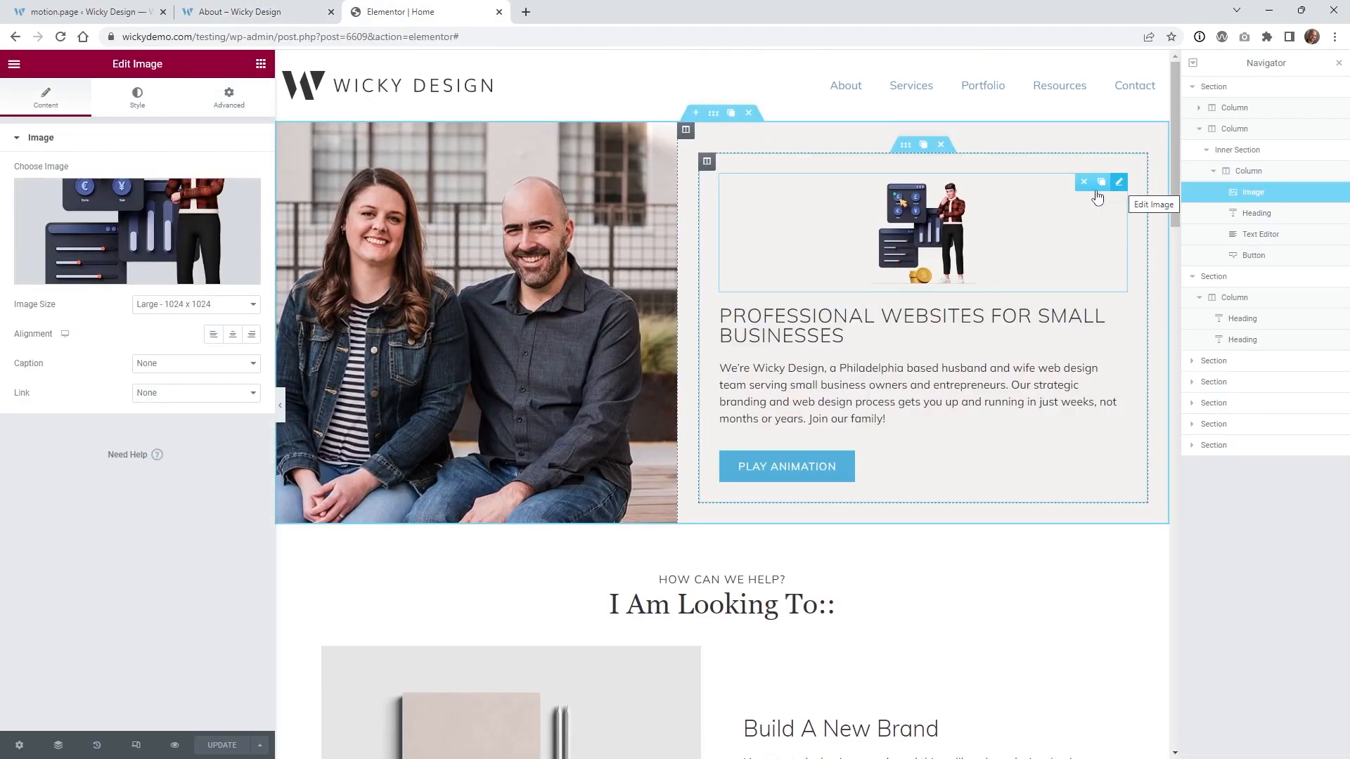
left_click(229, 98)
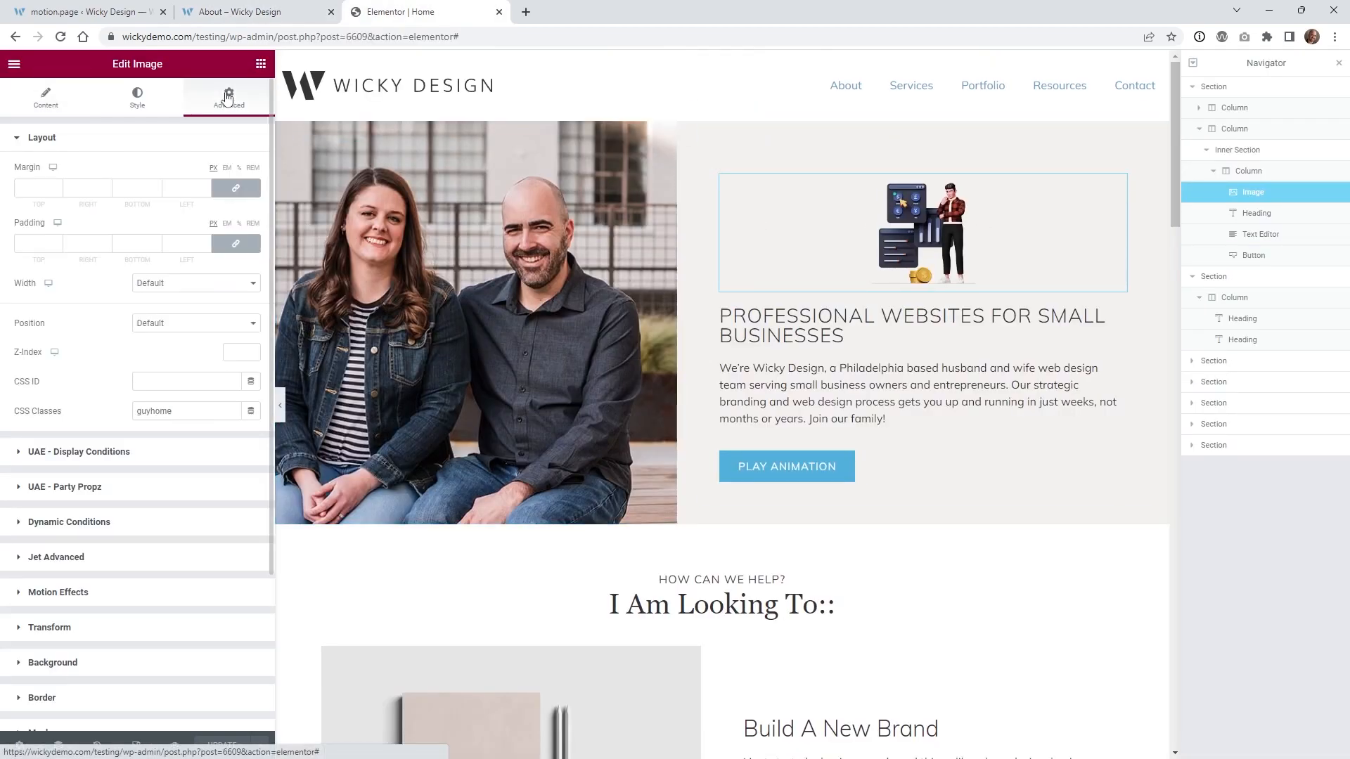
left_click(165, 411)
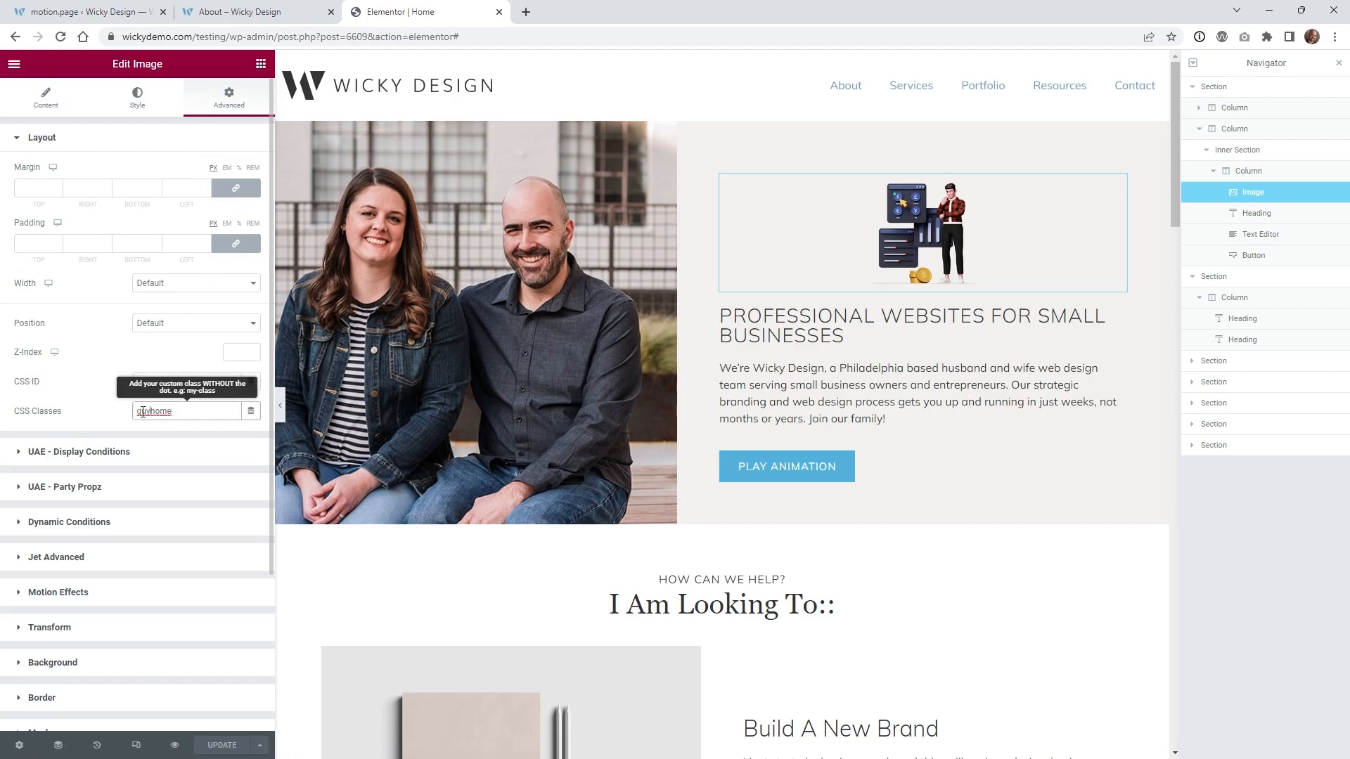
Return to motion.page and load Home's Page Event animation from the Library into the builder.
left_click(99, 10)
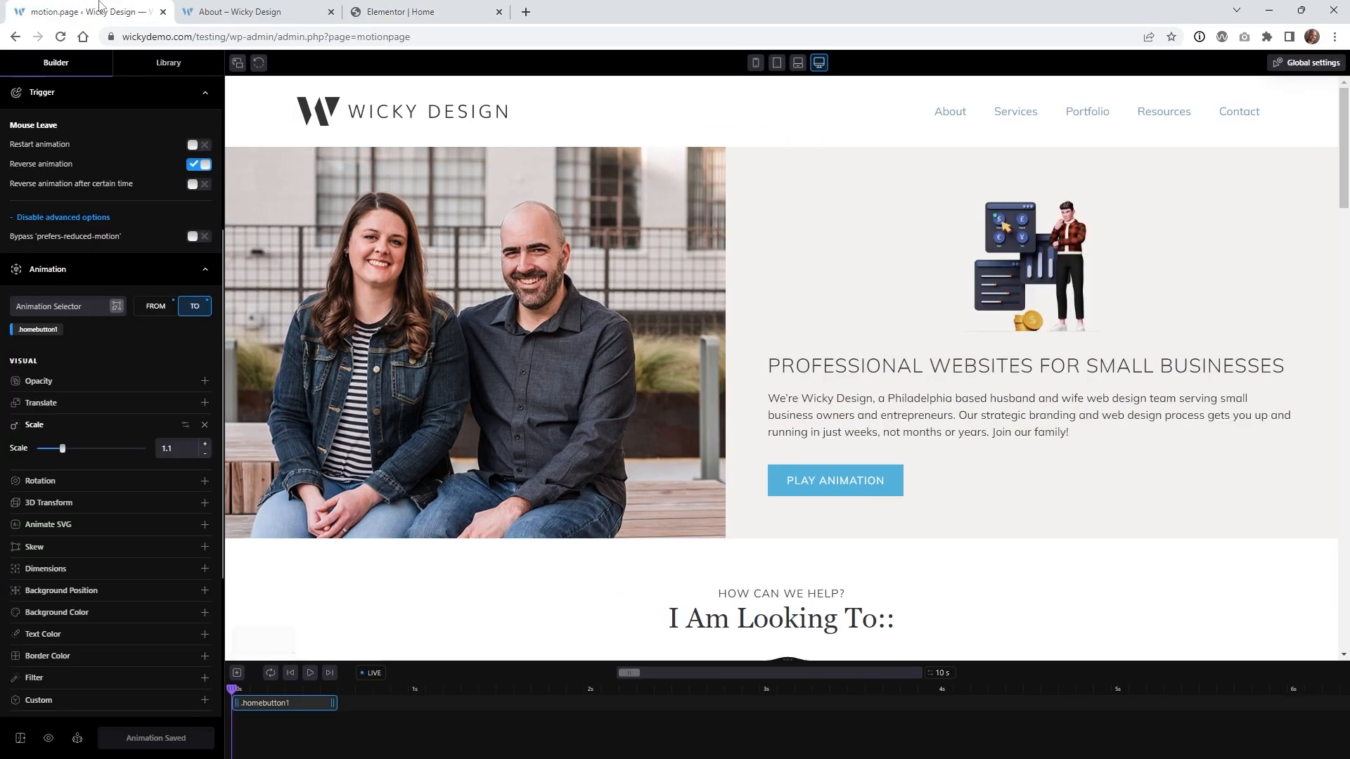
left_click(169, 62)
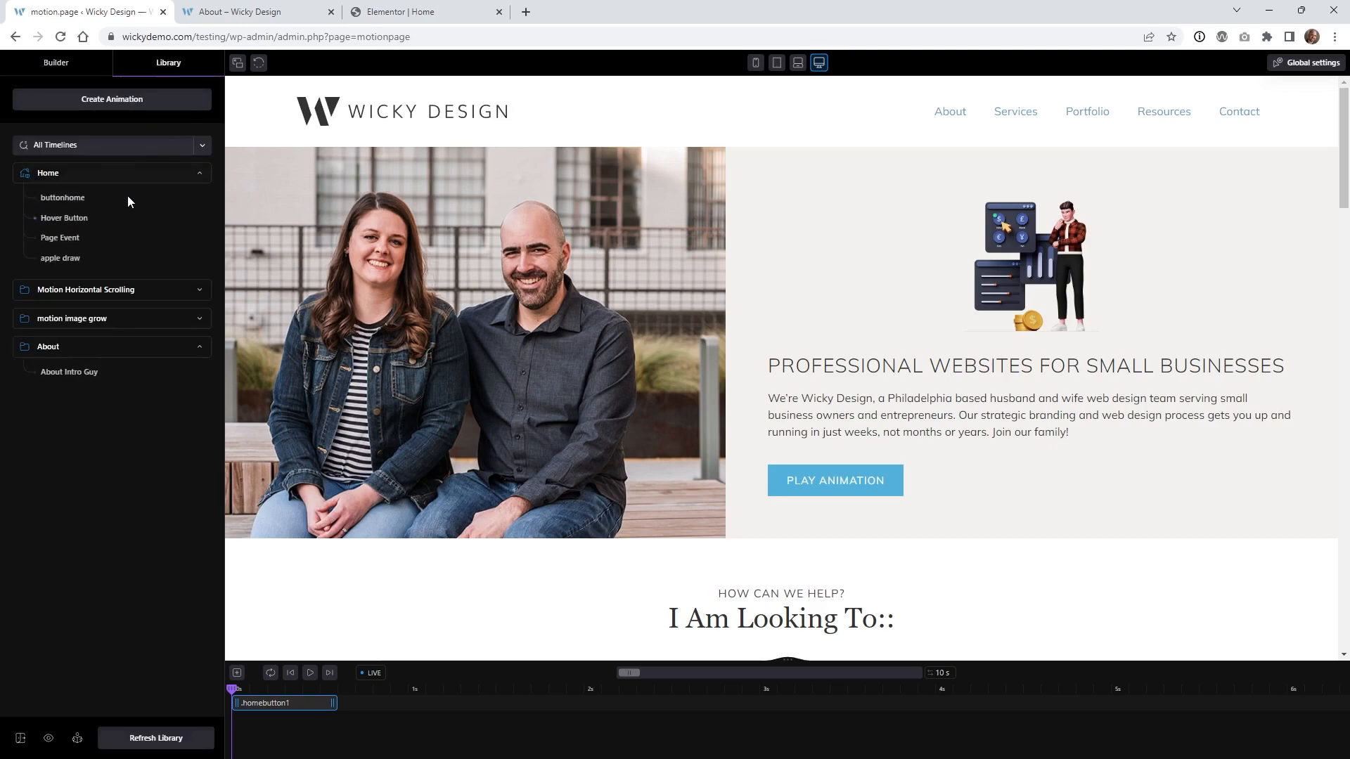
left_click(65, 241)
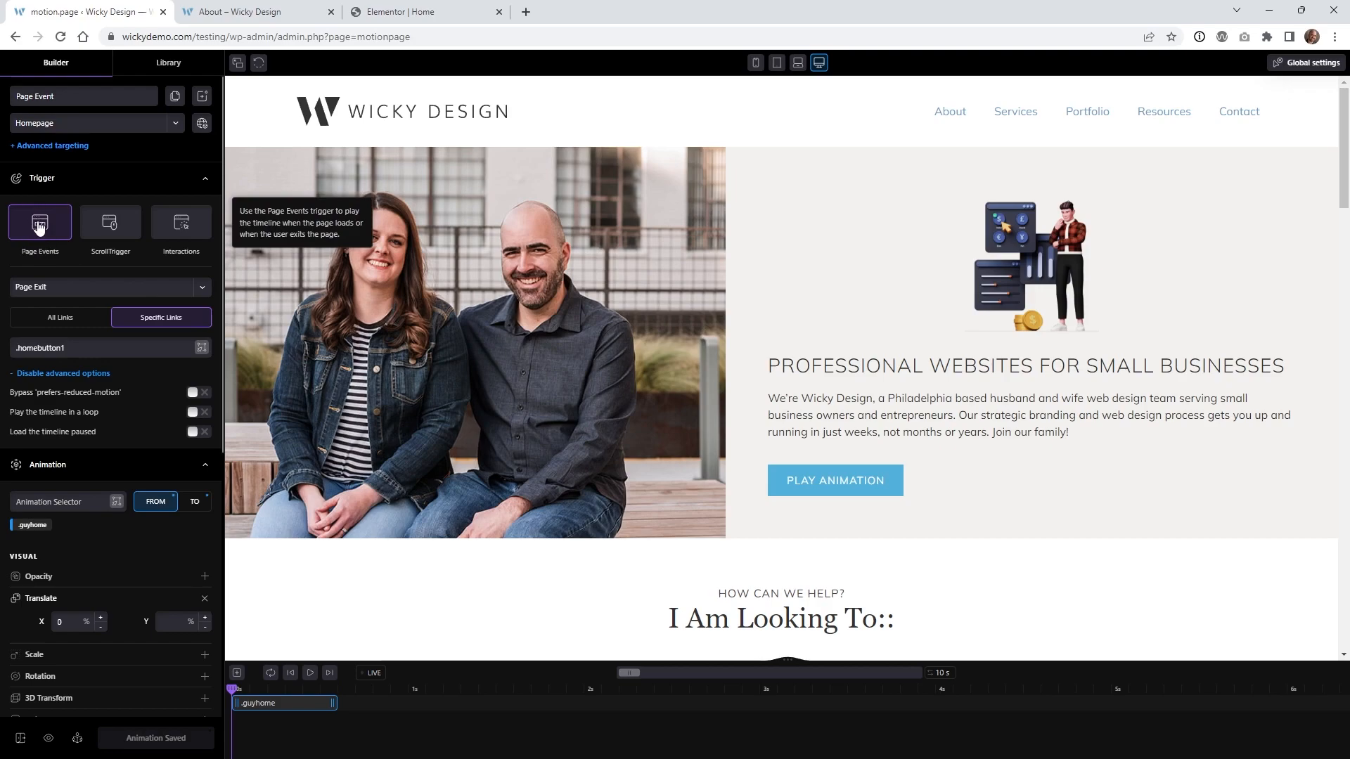
Review the Page Event trigger's Page Load and Page Exit choices and its Specific Links selector.
left_click(58, 286)
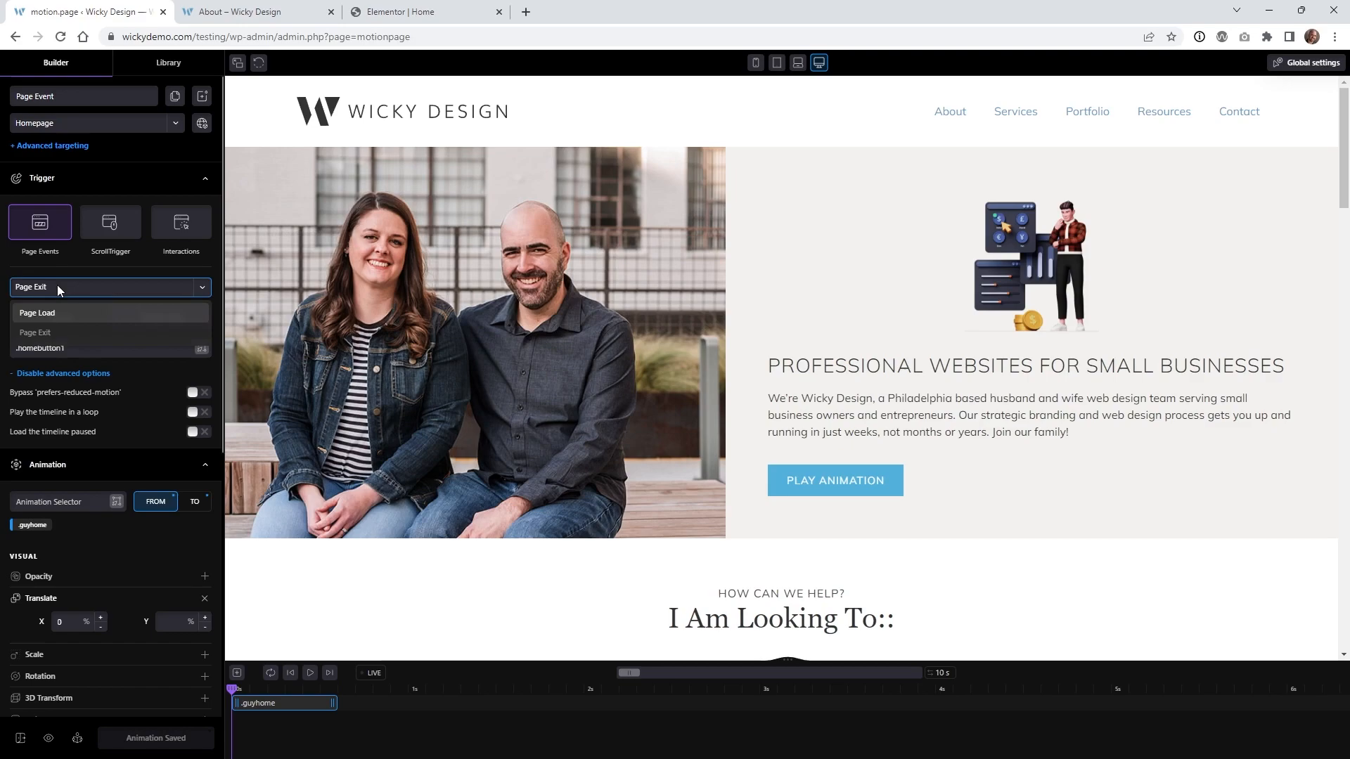
left_click(12, 273)
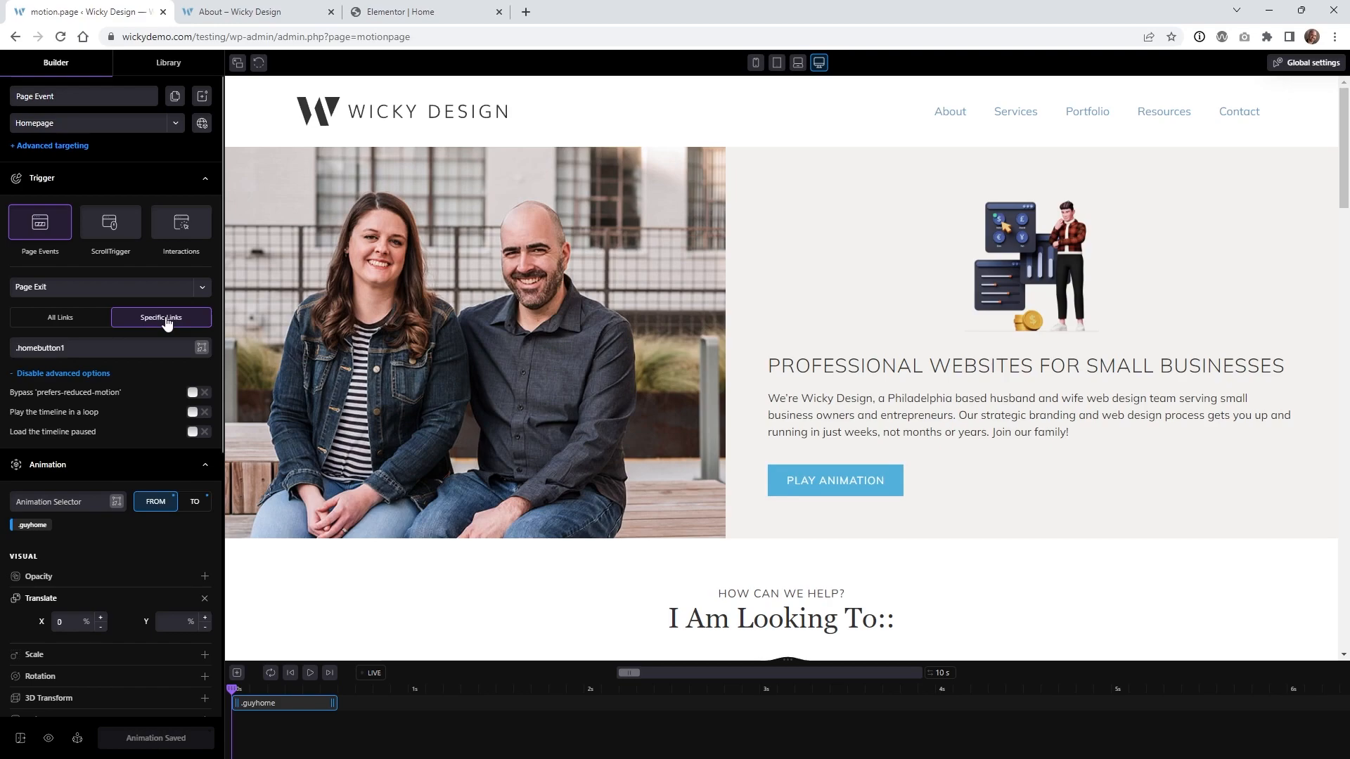
left_click(124, 352)
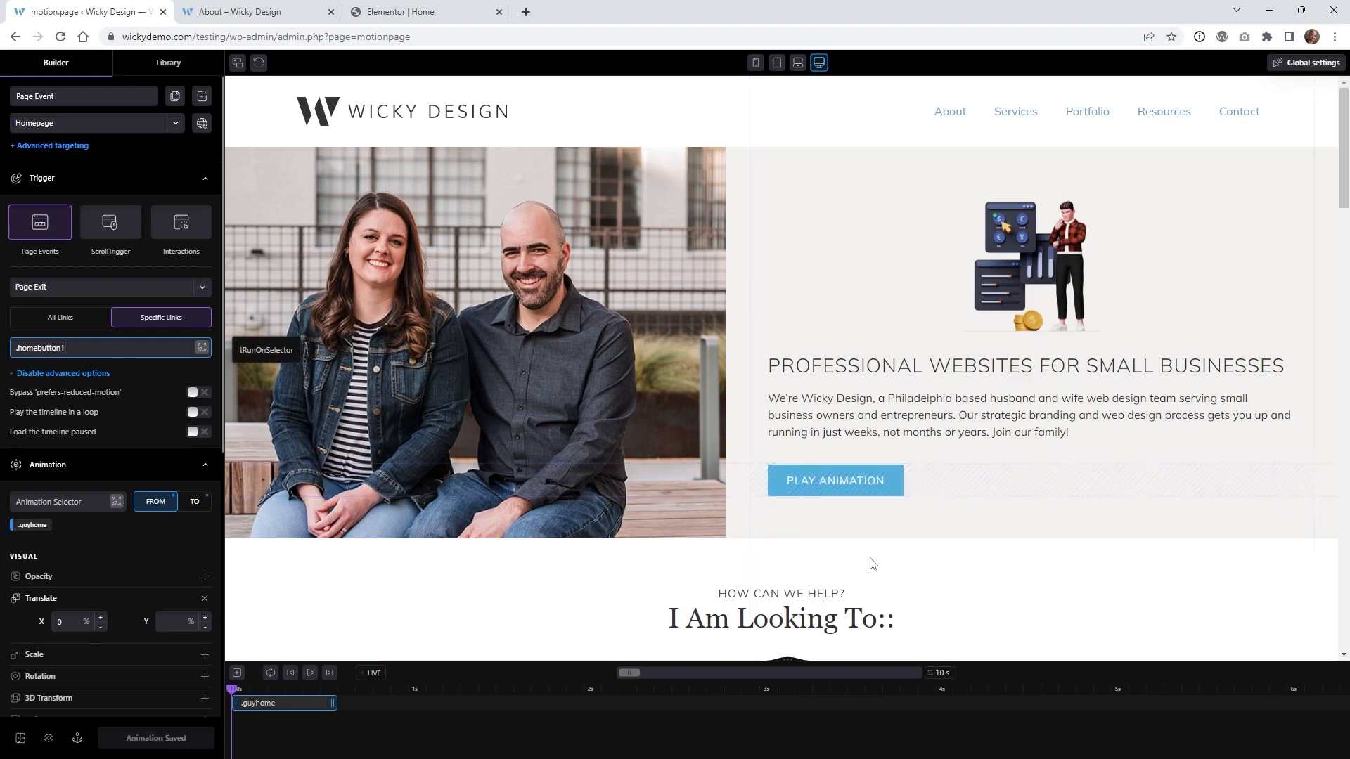
Test the page exit animation on the frontend homepage by following the Services link, going back, and following the Play Animation button.
left_click(422, 12)
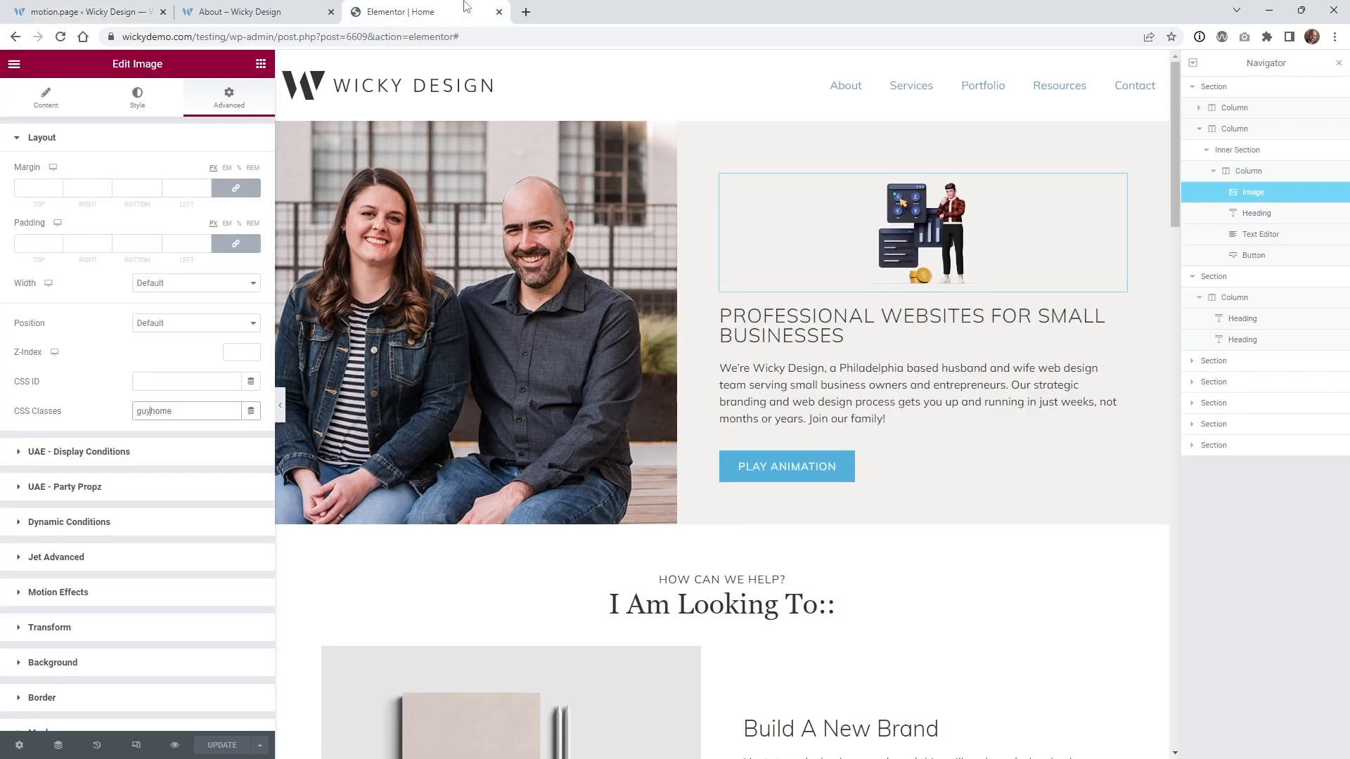
left_click(295, 12)
left_click(327, 120)
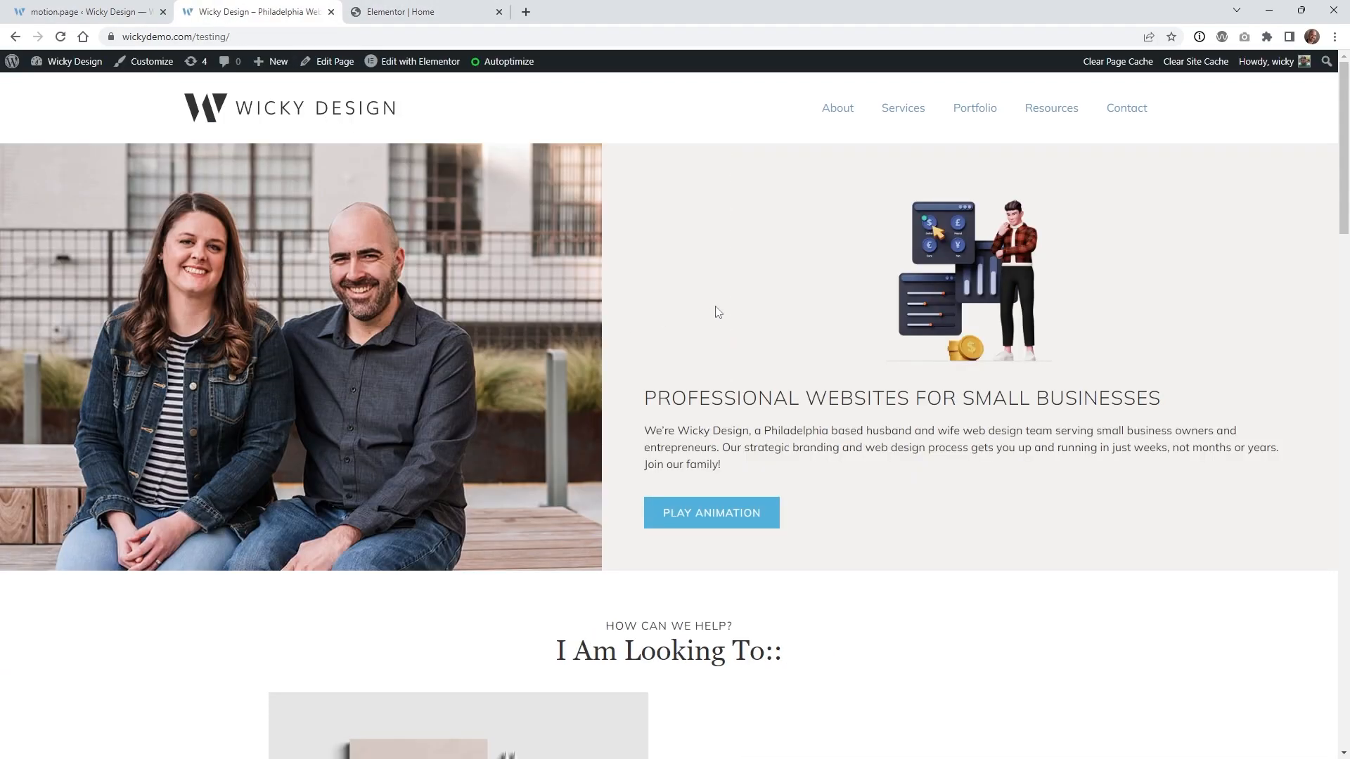
left_click(904, 118)
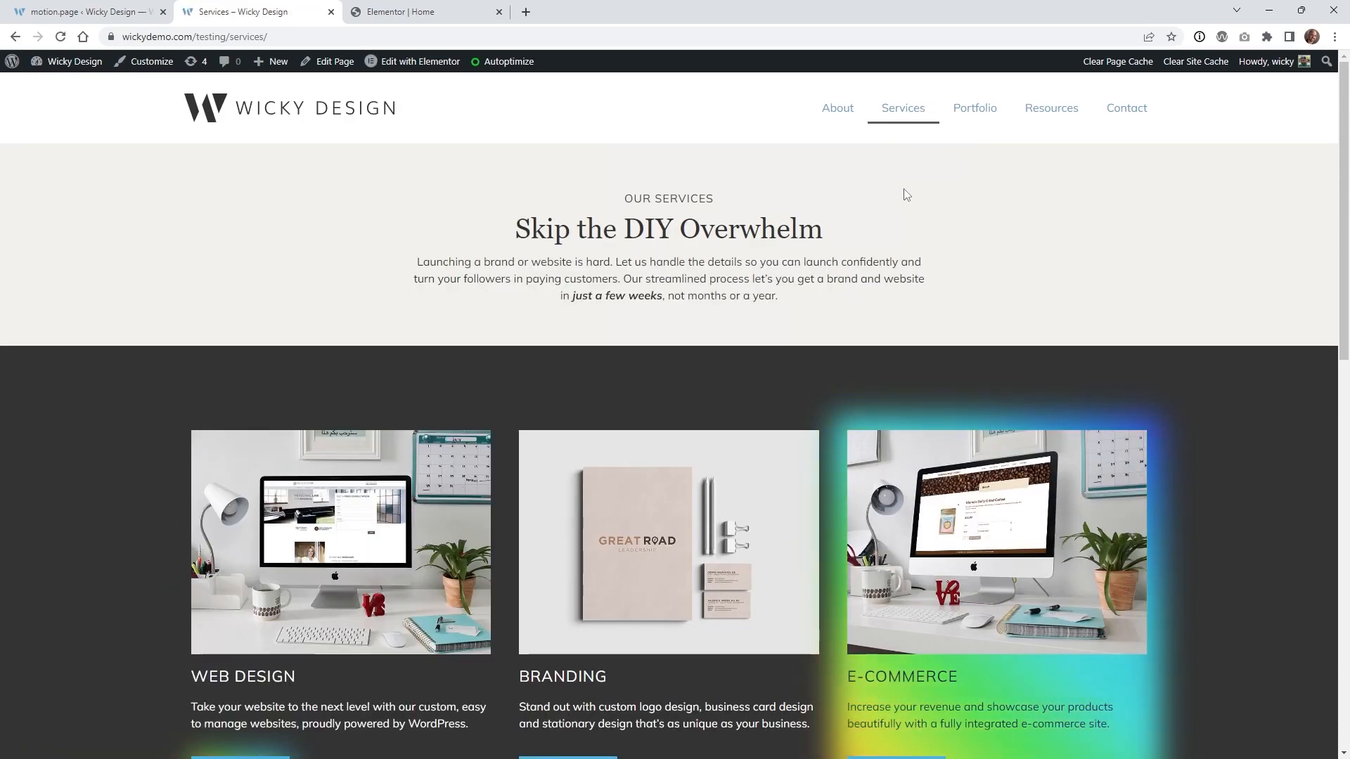
key("alt+Left")
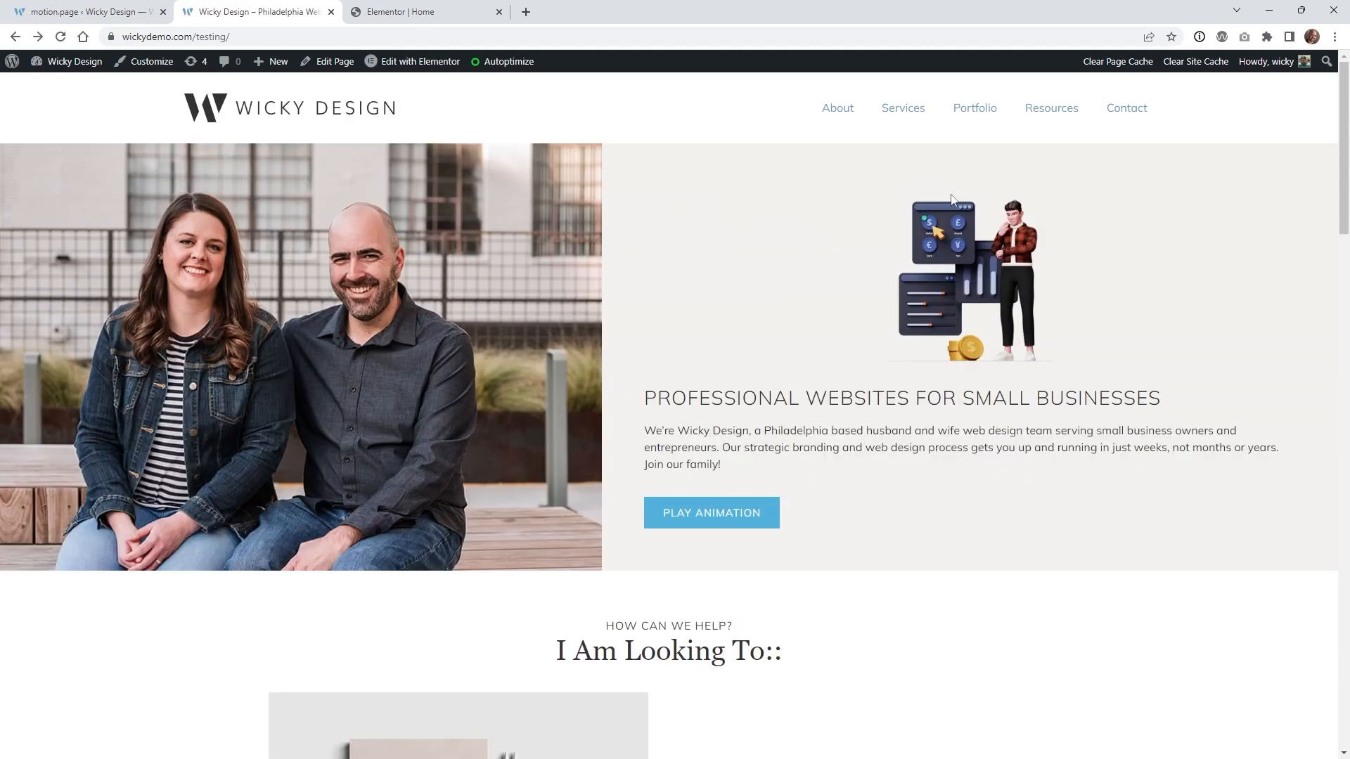
left_click(729, 514)
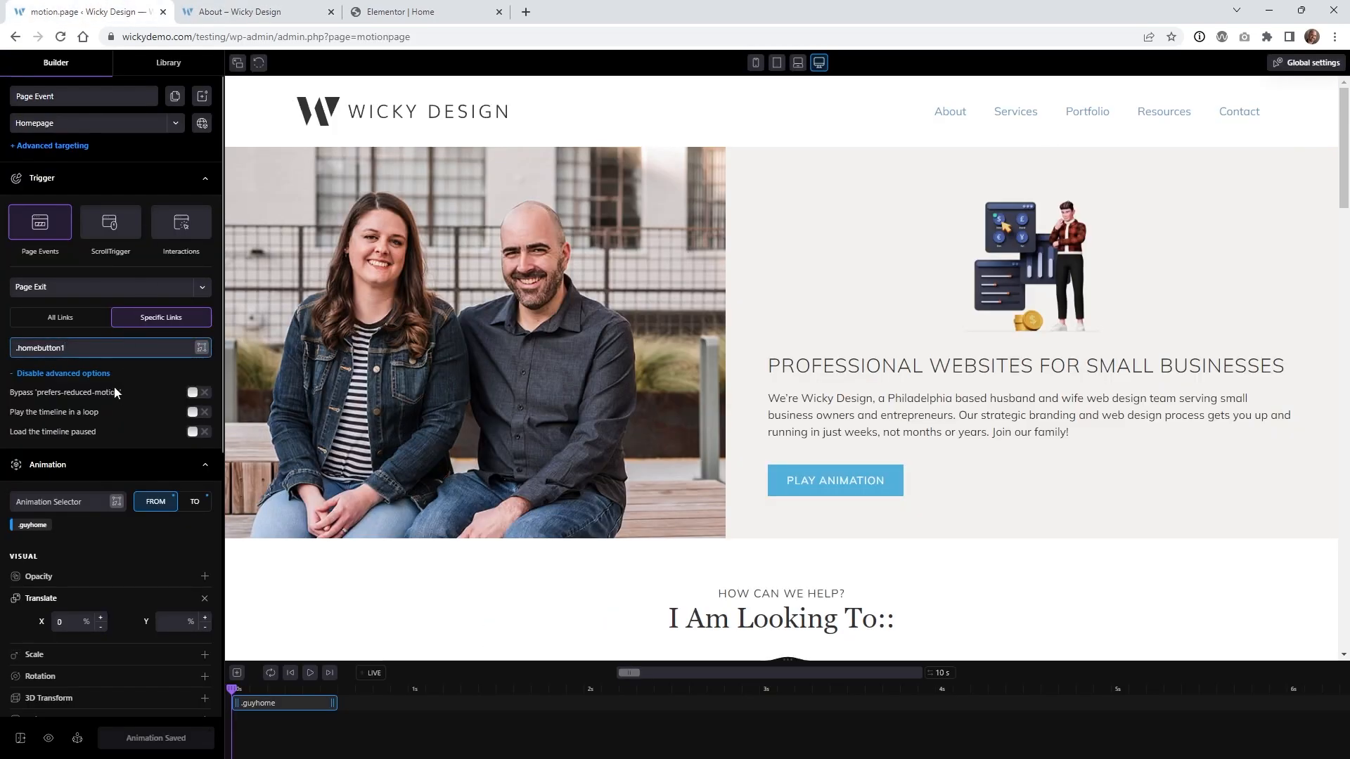
Save the page exit trigger with All Links, test it on the frontend, and set the trigger back to Specific Links in motion.page.
left_click(78, 322)
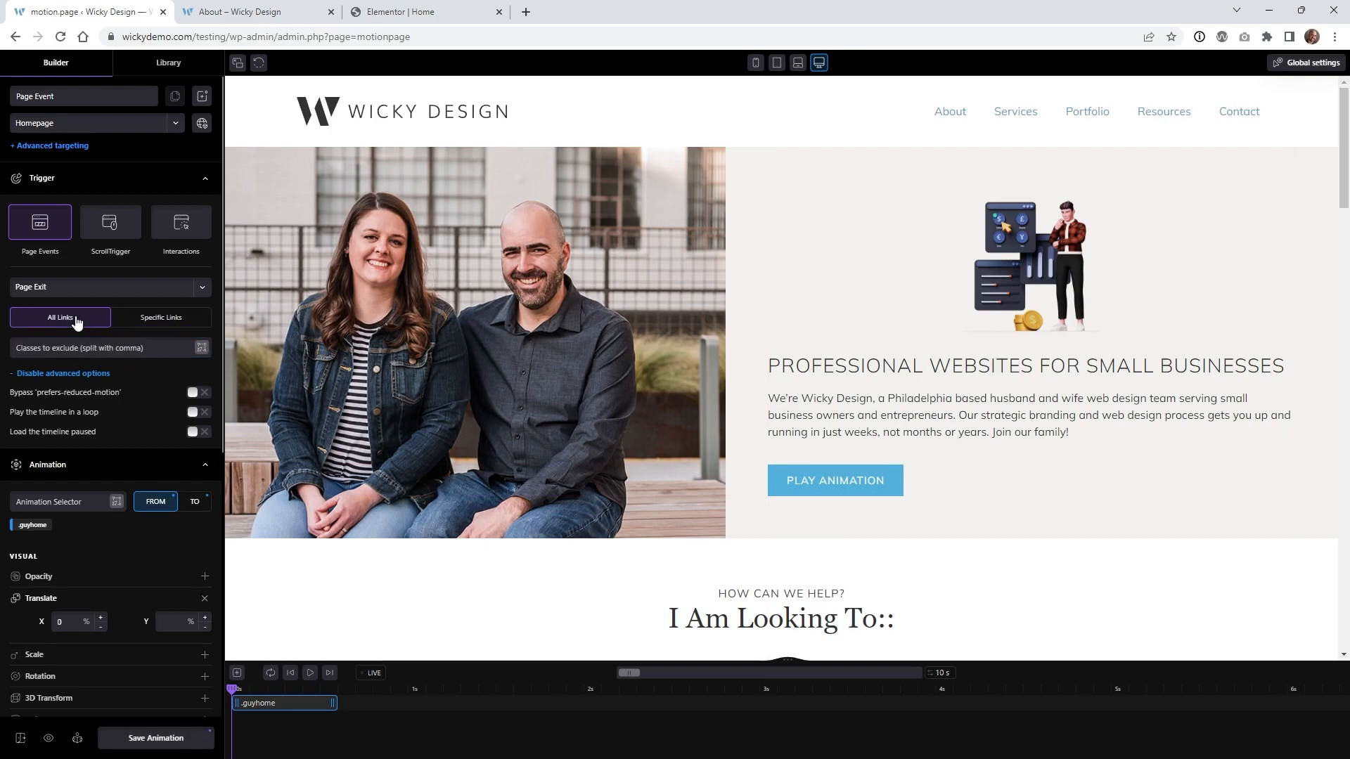
left_click(151, 738)
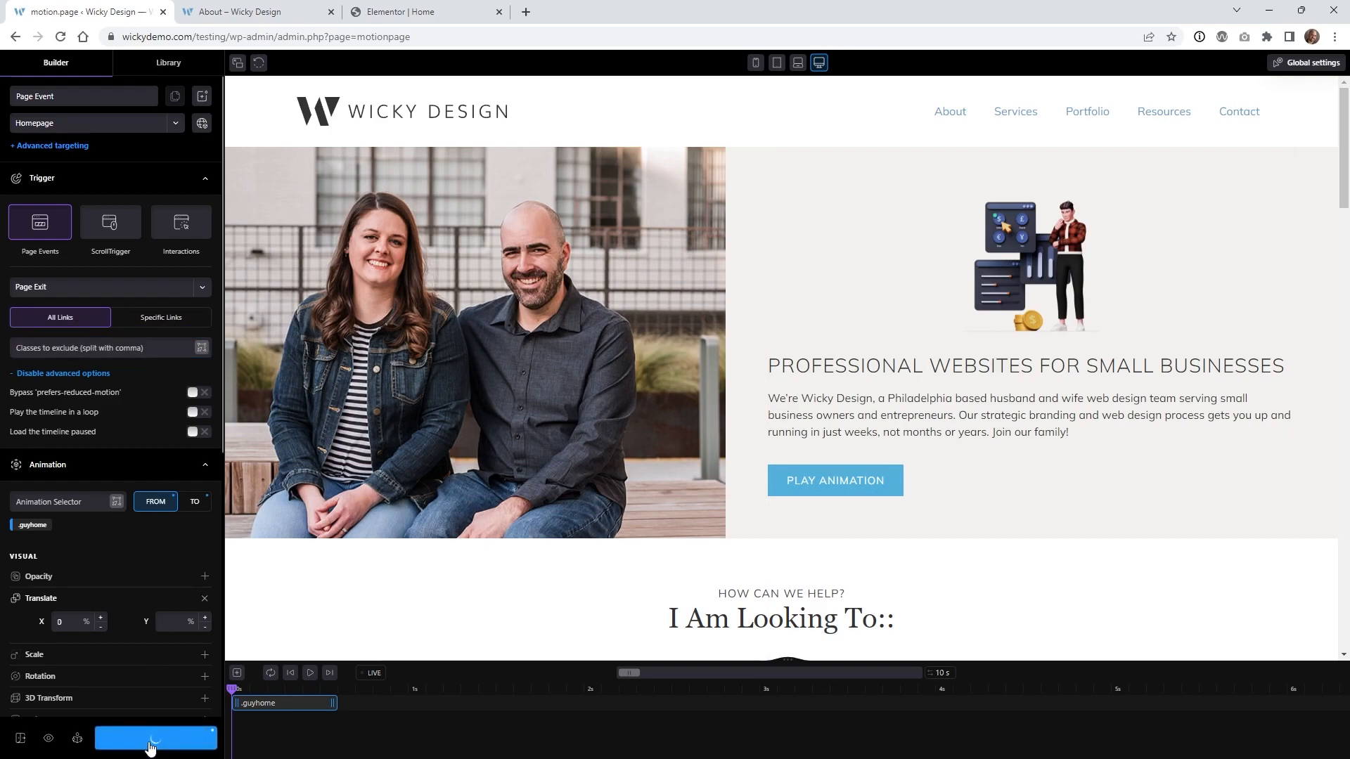
left_click(262, 7)
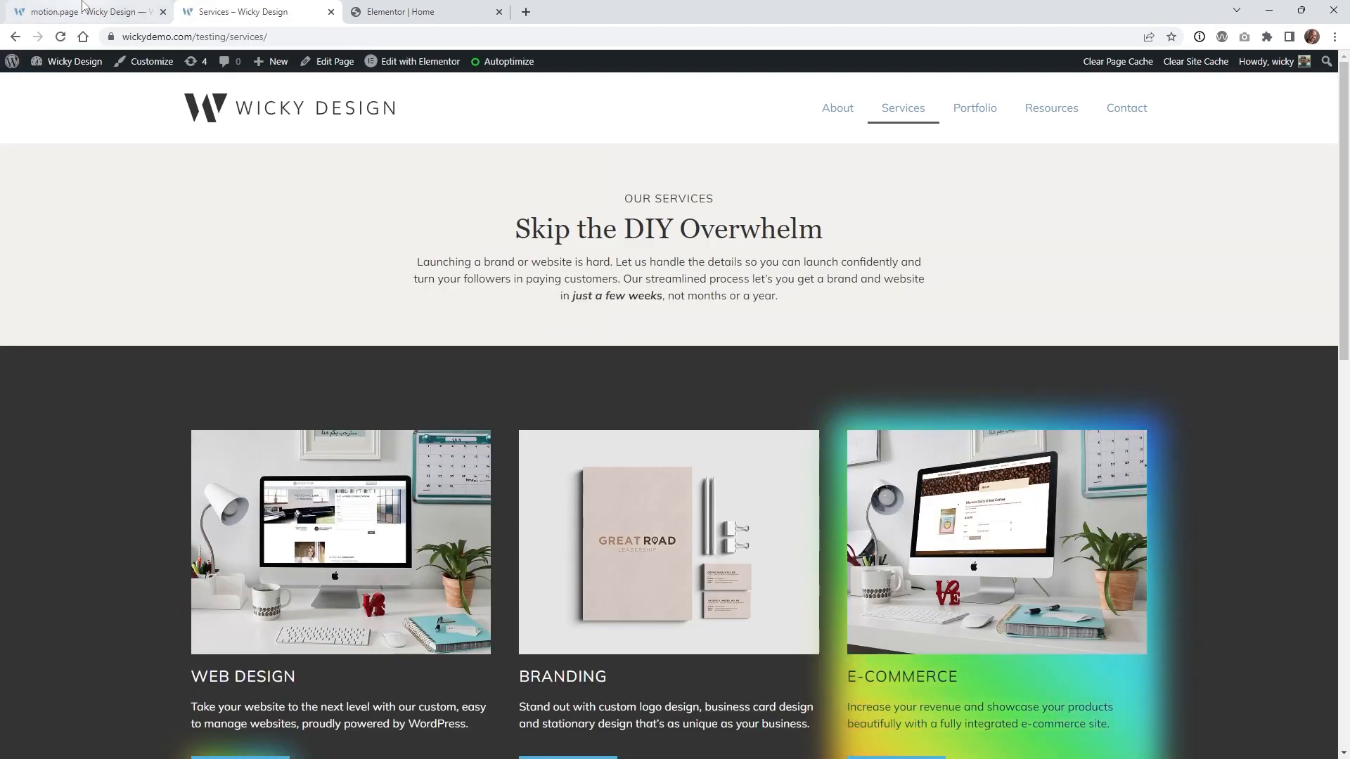
left_click(82, 6)
left_click(151, 319)
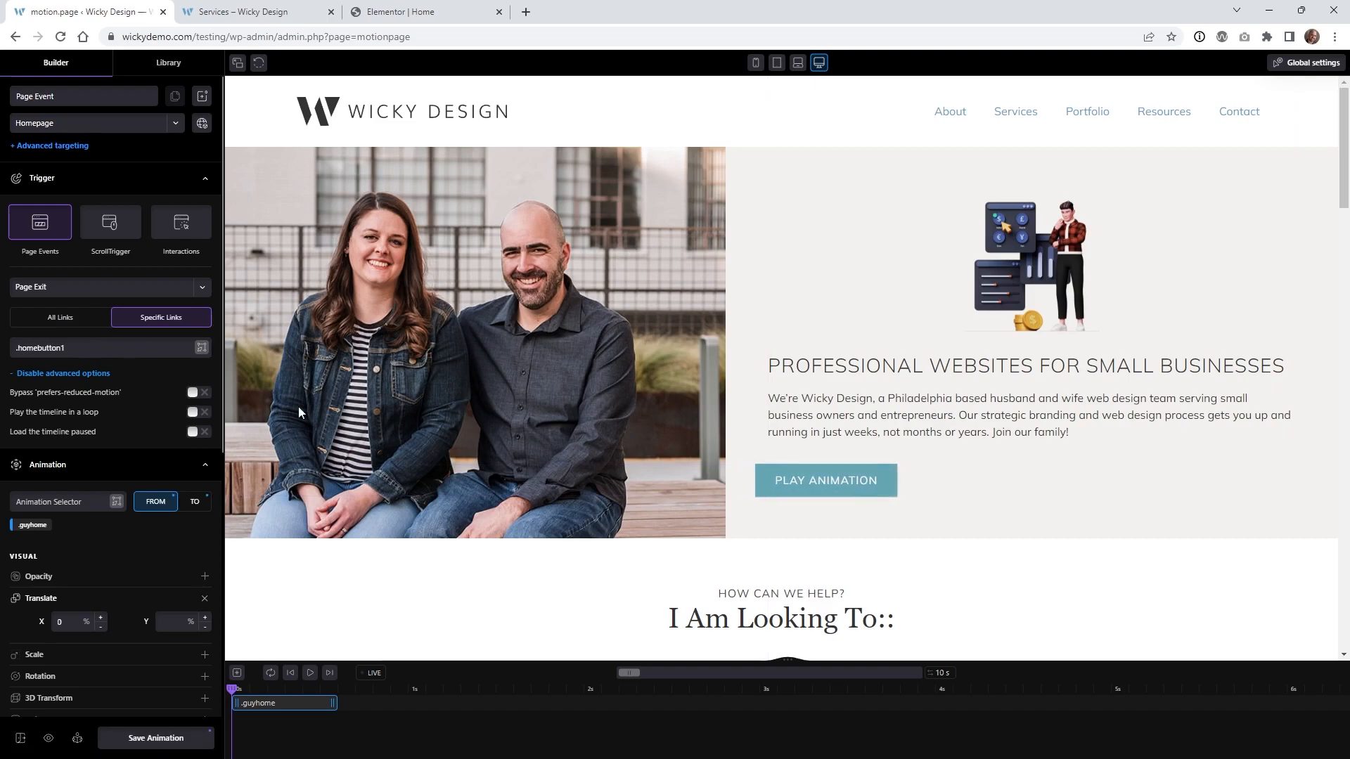
Review the .guyhome selector and compare its From and To Translate settings.
scroll(63, 357, "down", 2)
left_click(62, 359)
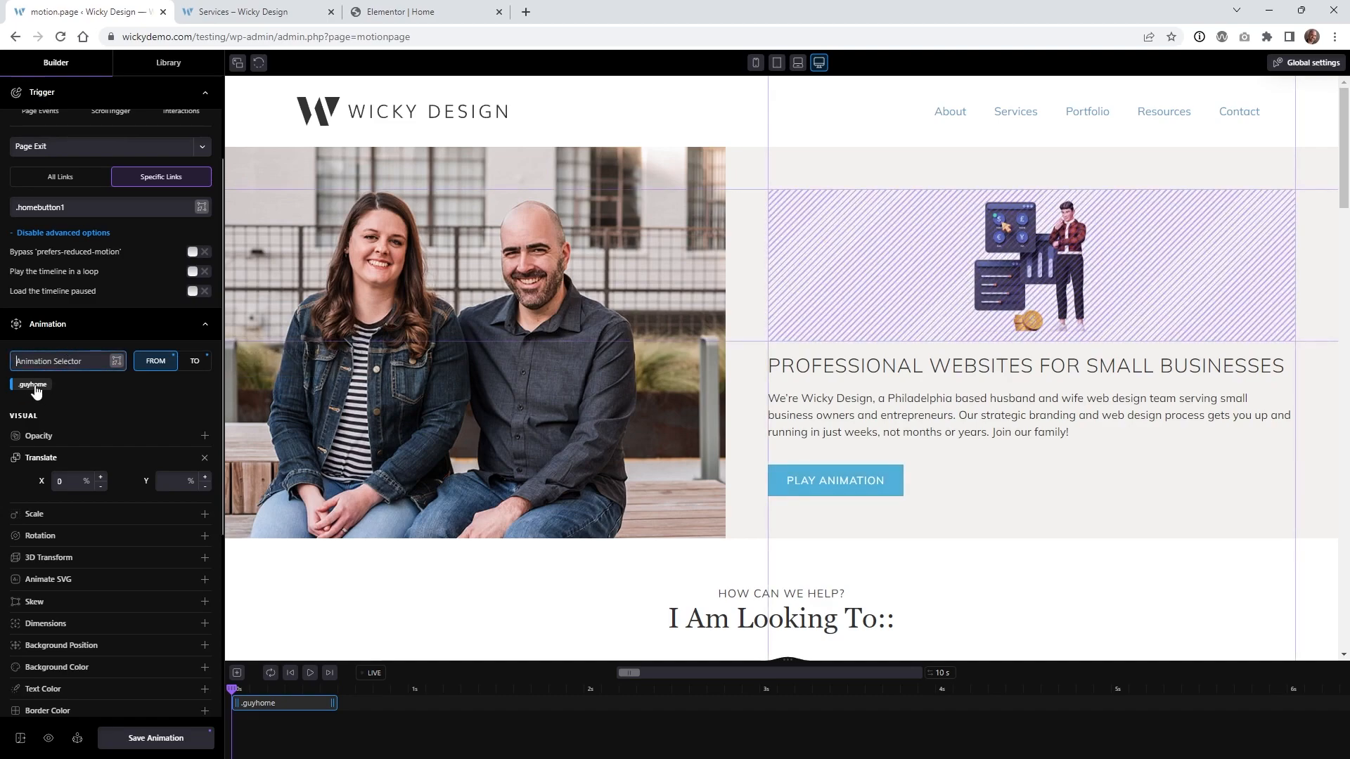
scroll(159, 367, "down", 1)
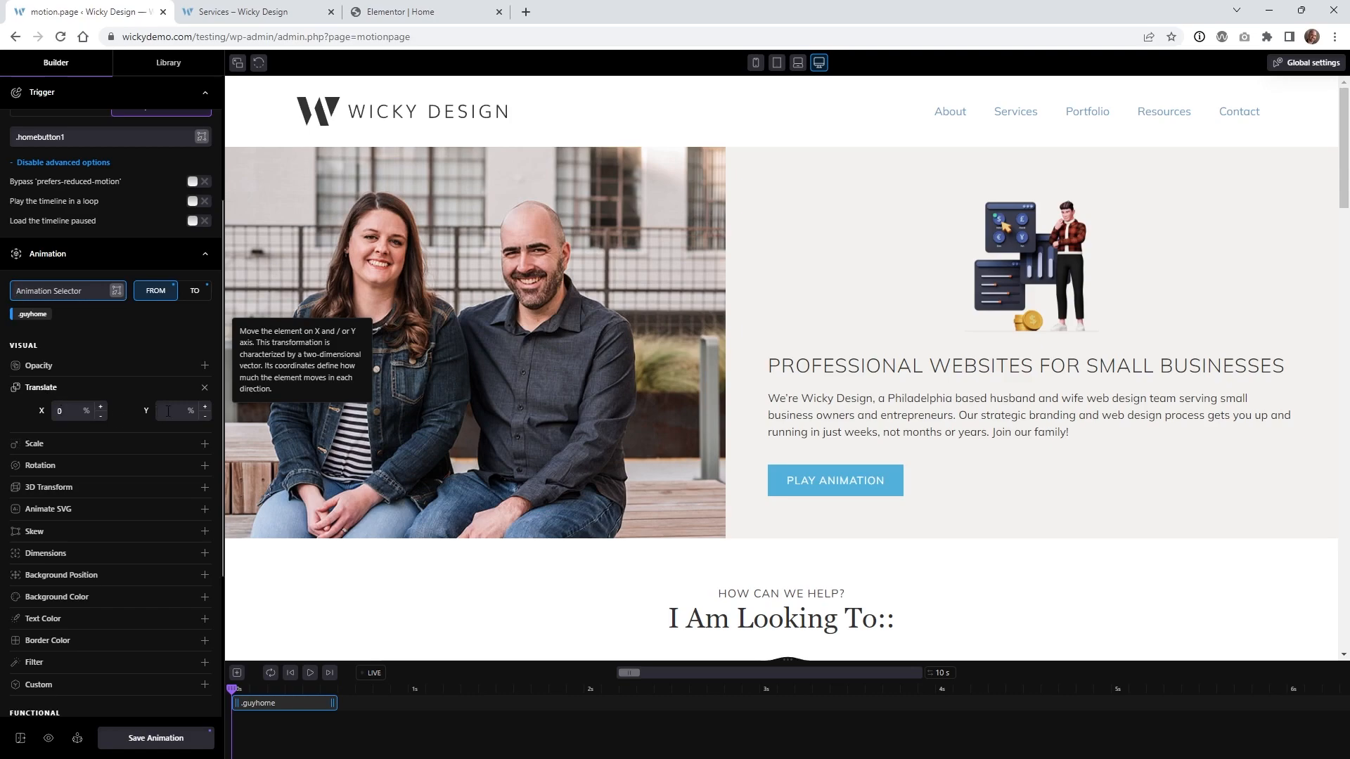
left_click(195, 291)
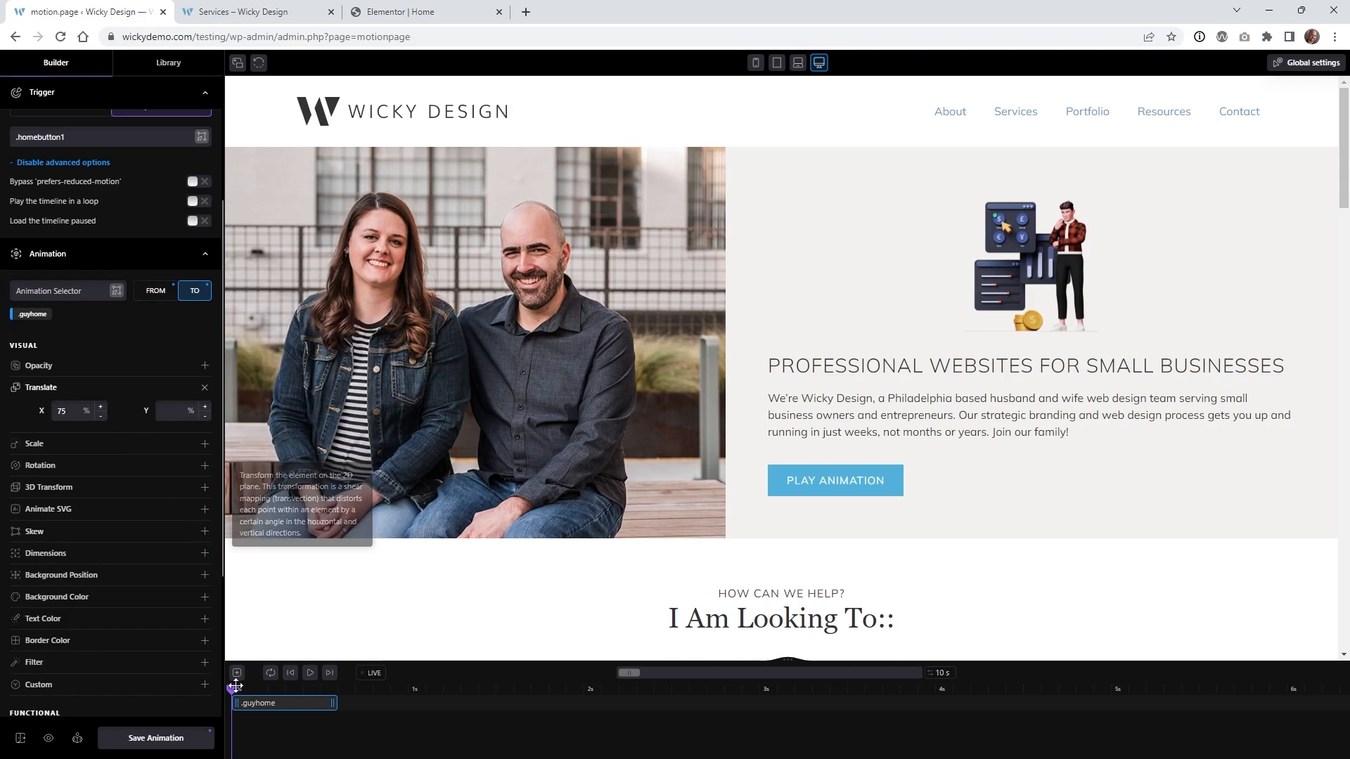
Lengthen the .guyhome timeline bar to about 4 seconds and test the slower exit through the Play Animation button on the frontend homepage.
left_click_drag(234, 691, 854, 703)
left_click_drag(956, 694, 956, 694)
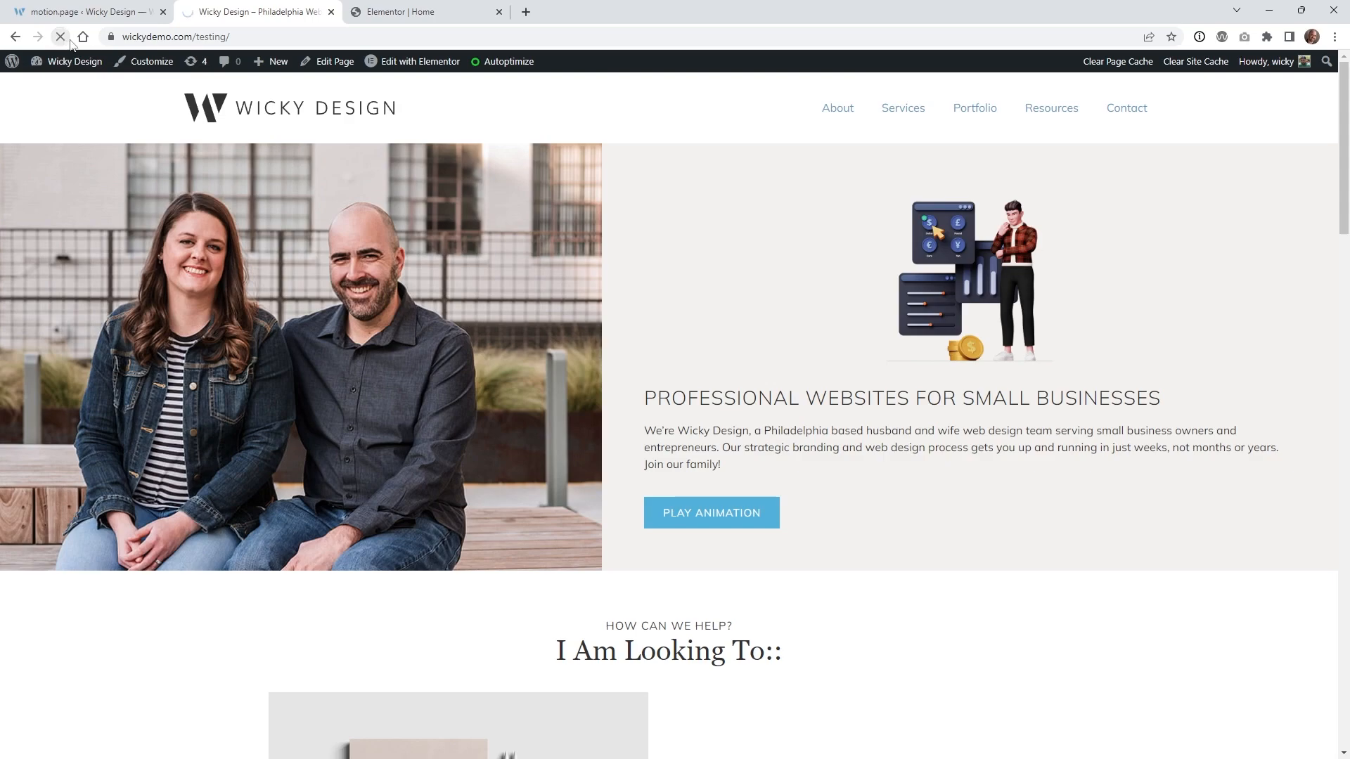
left_click(700, 524)
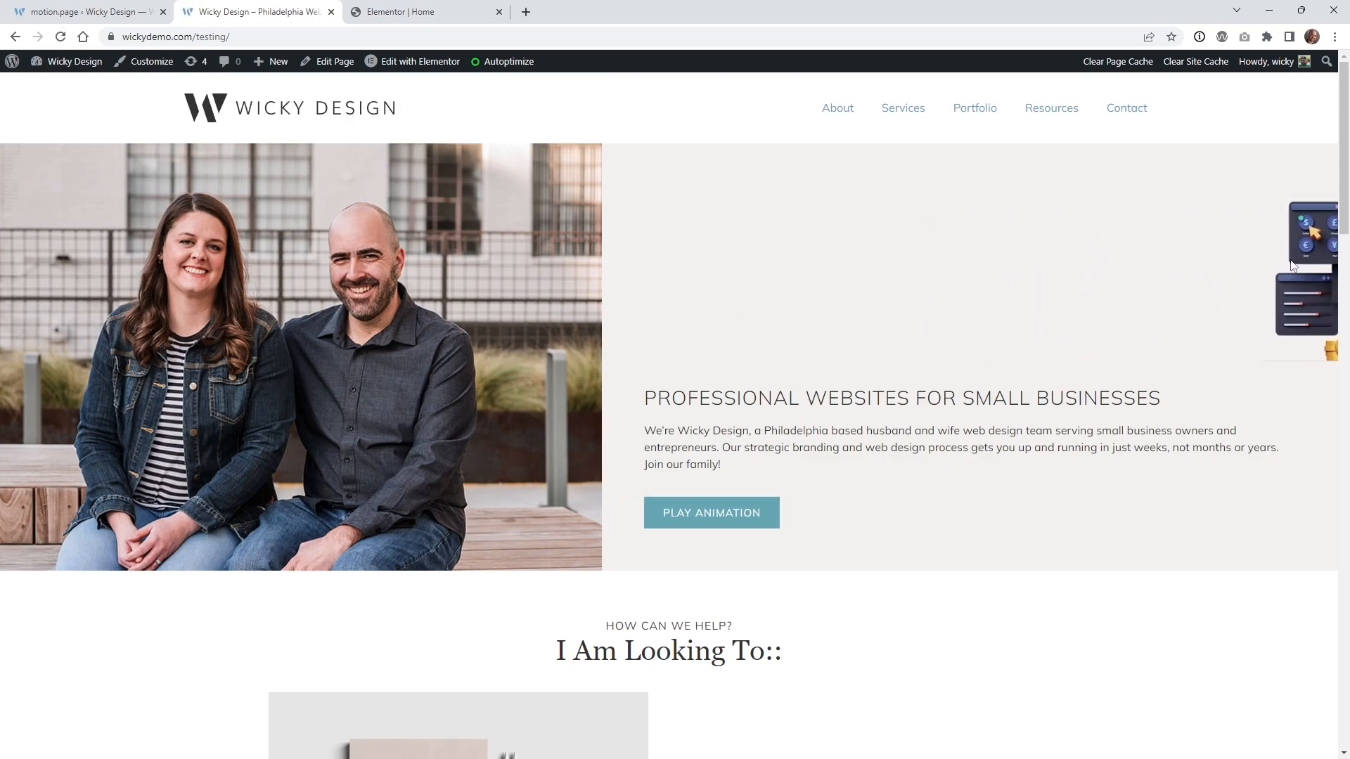
key("F5")
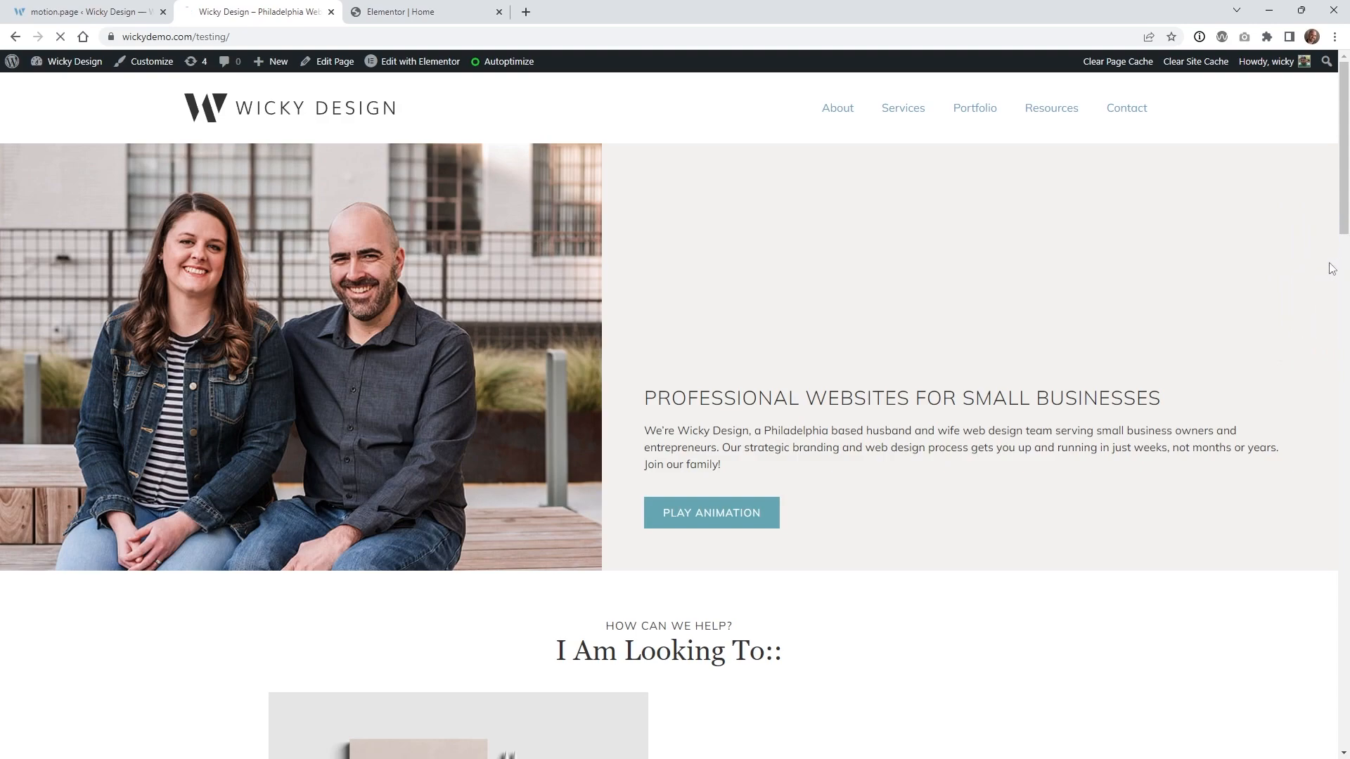
Return to motion.page, shorten the .guyhome timeline bar to about 0.4 seconds, save the animation and preview it on the timeline.
left_click(116, 5)
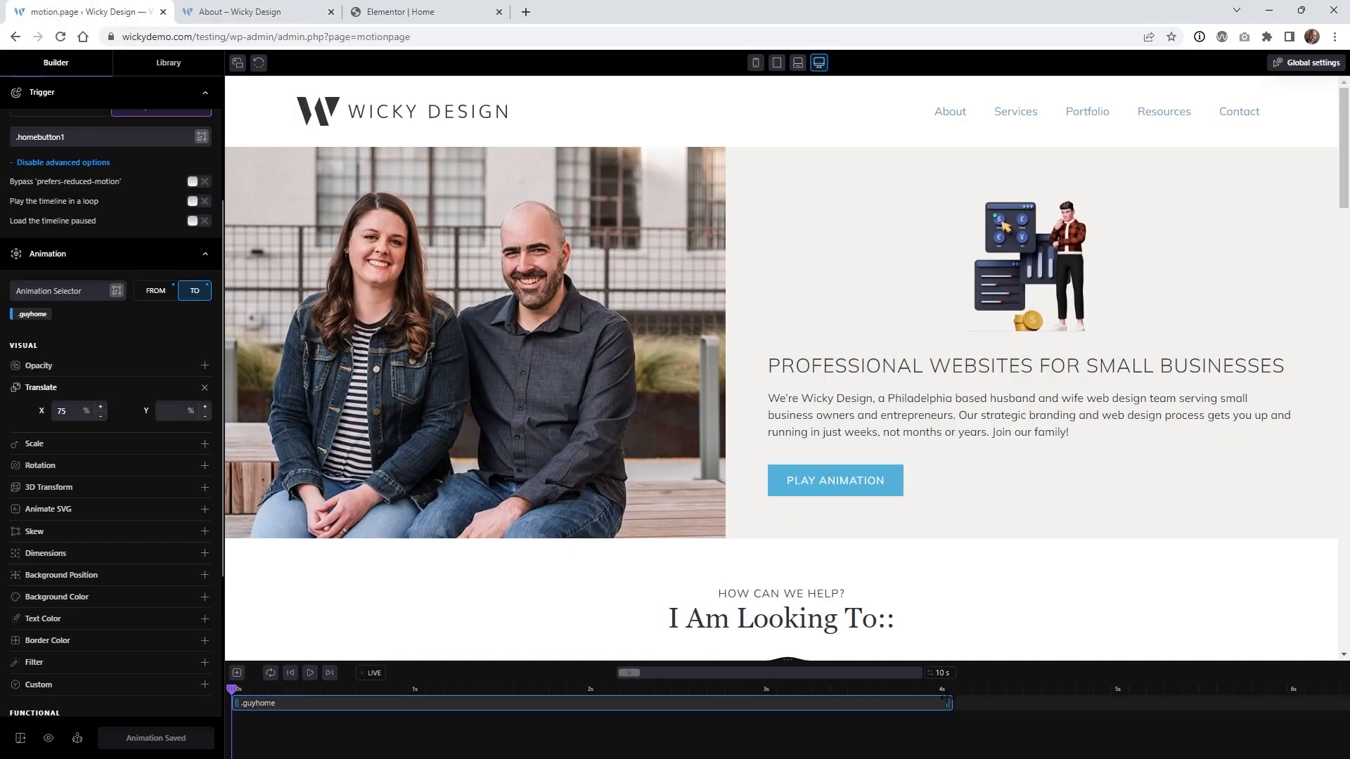
left_click_drag(947, 702, 298, 702)
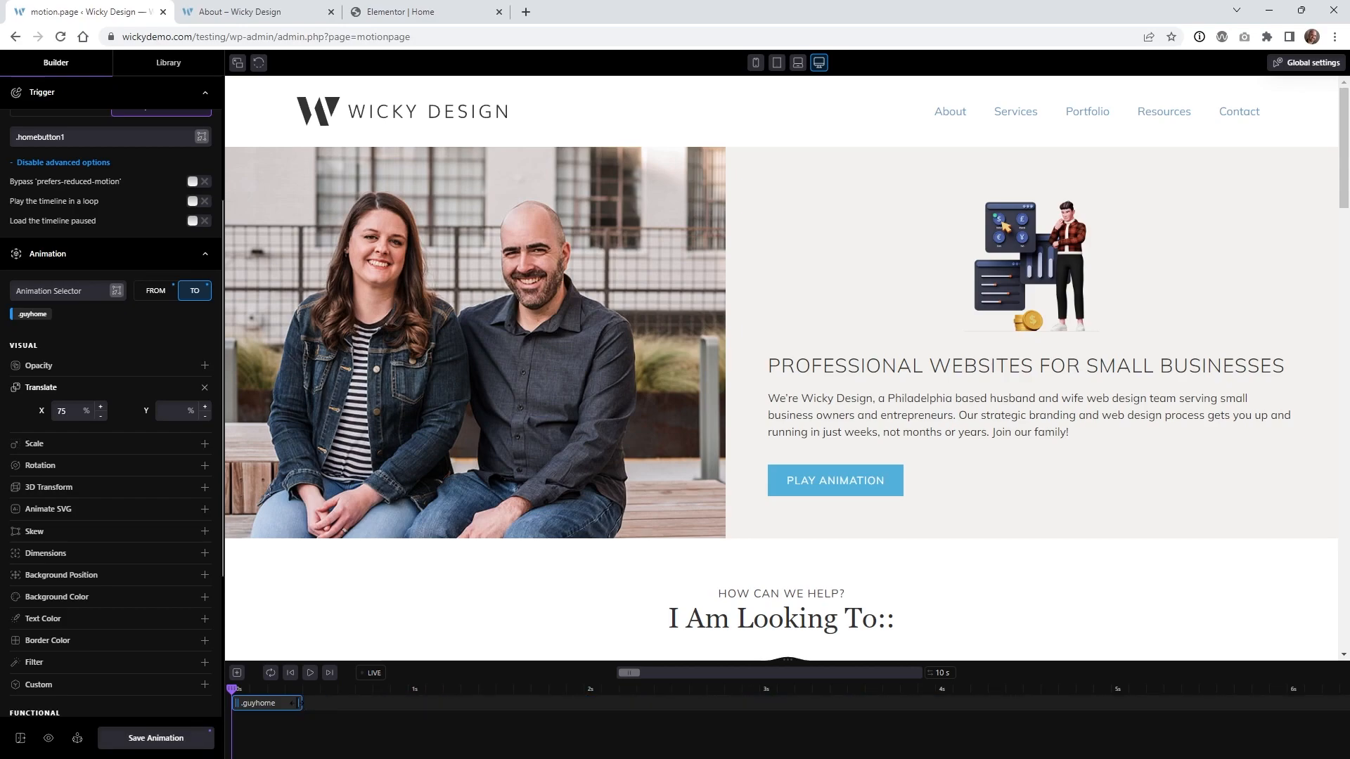
left_click(149, 738)
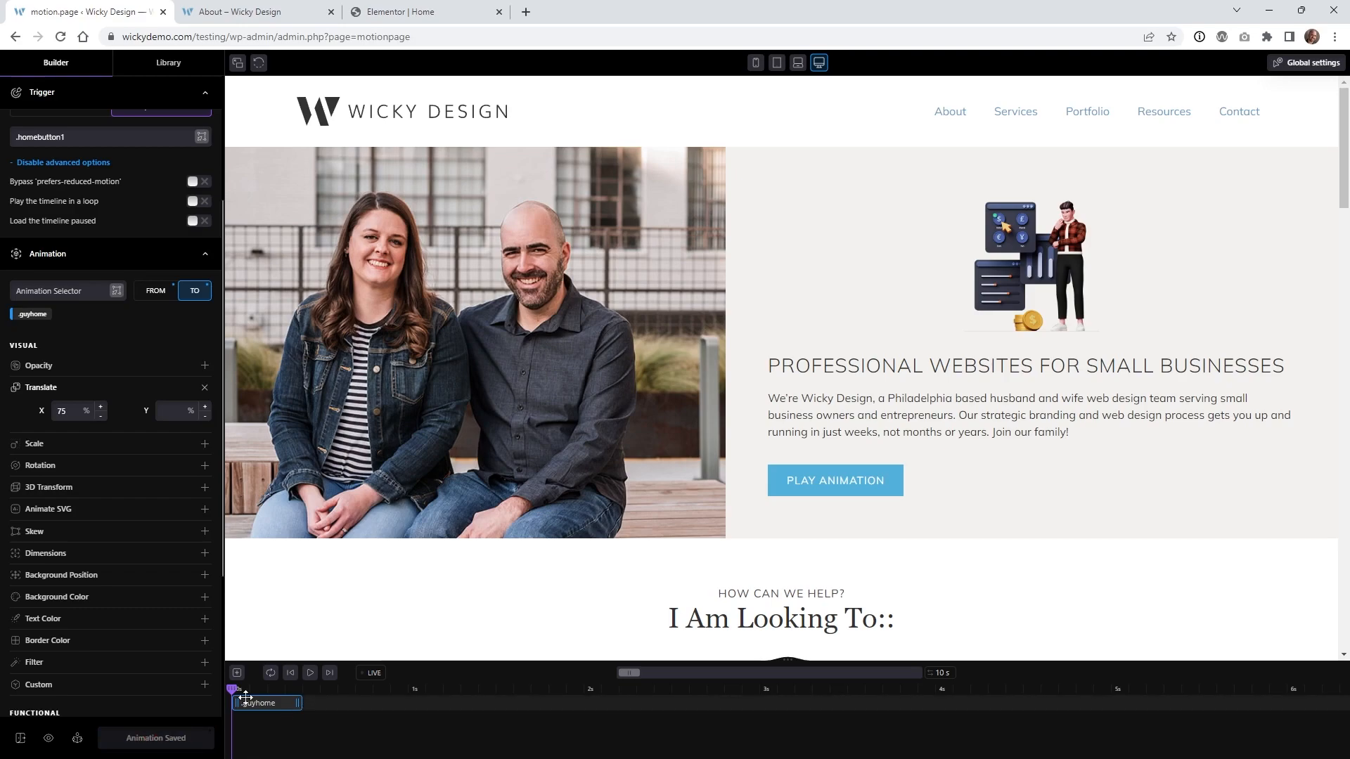
left_click_drag(233, 689, 342, 689)
Test the shortened page exit on the frontend by refreshing, opening the homepage and following the Play Animation button.
left_click(232, 12)
left_click(61, 37)
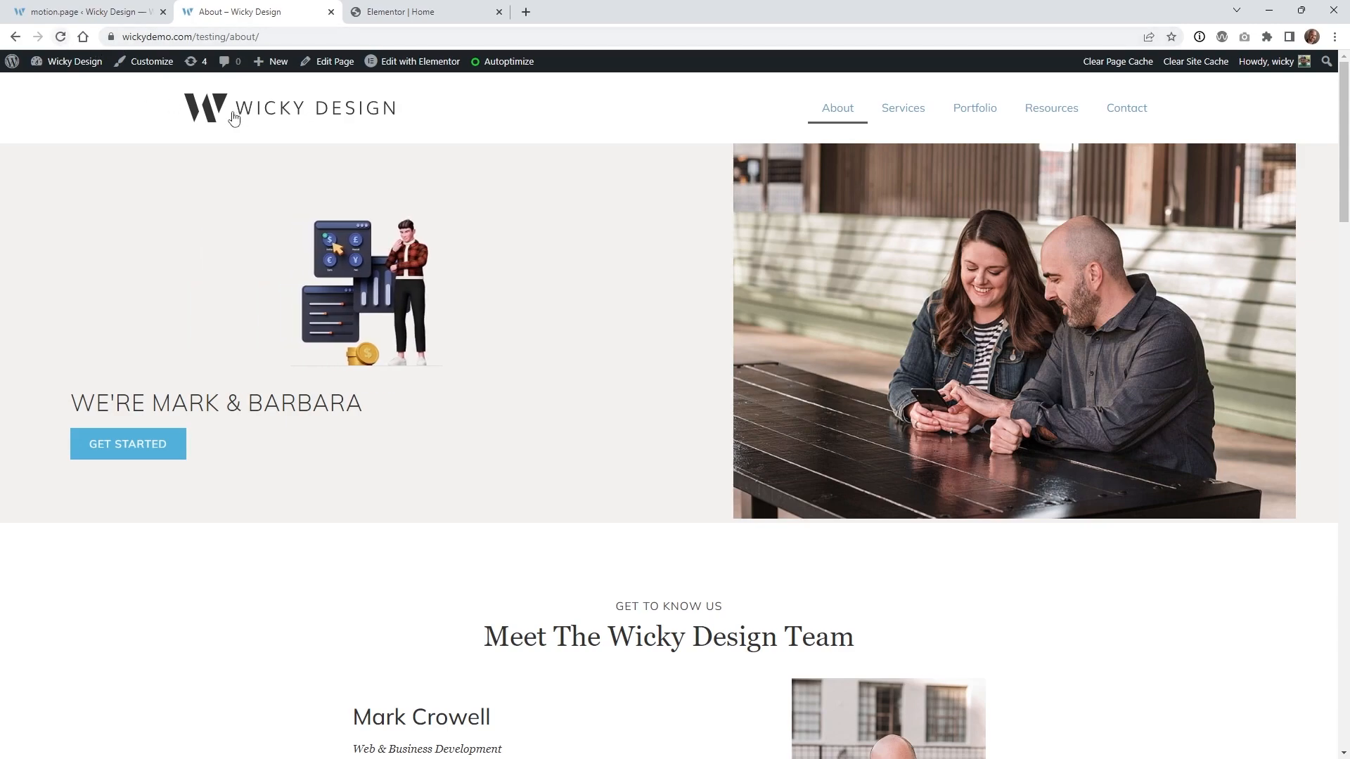
left_click(239, 118)
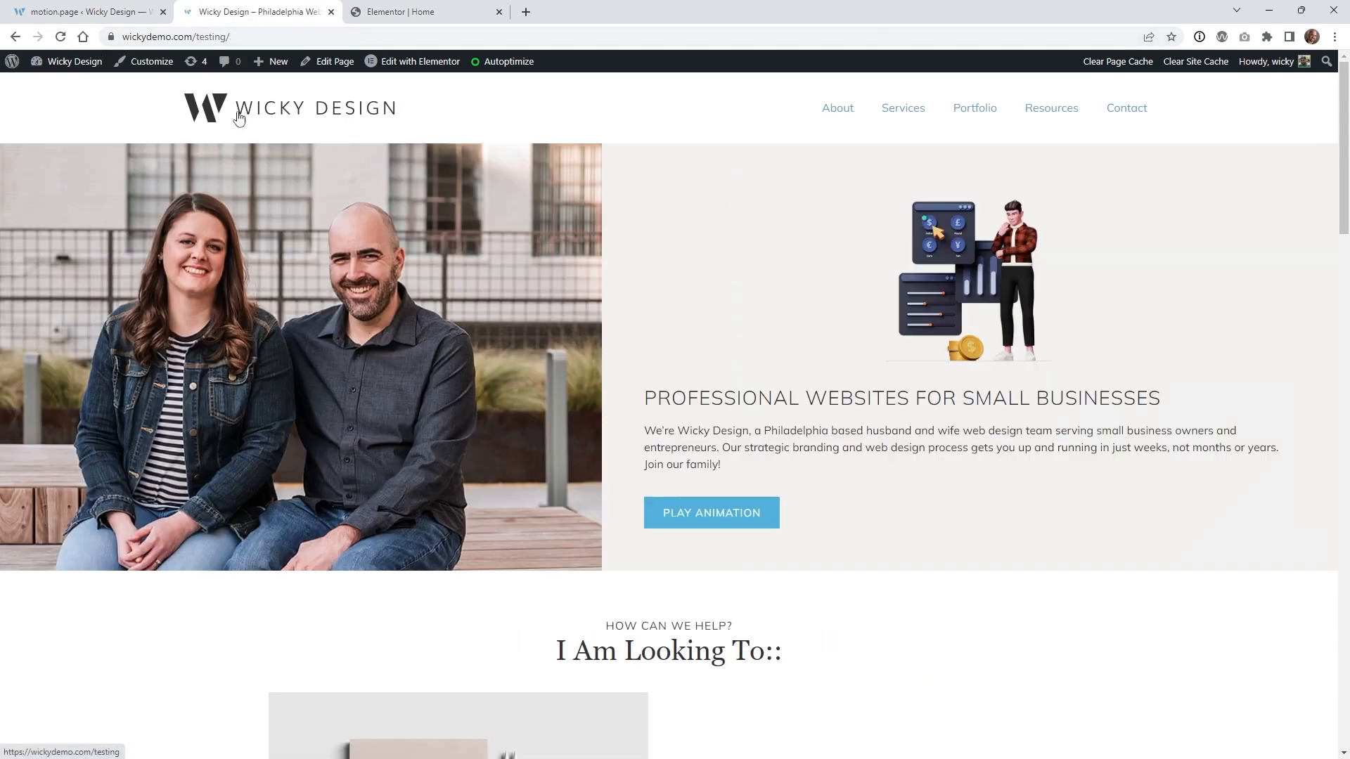
left_click(682, 520)
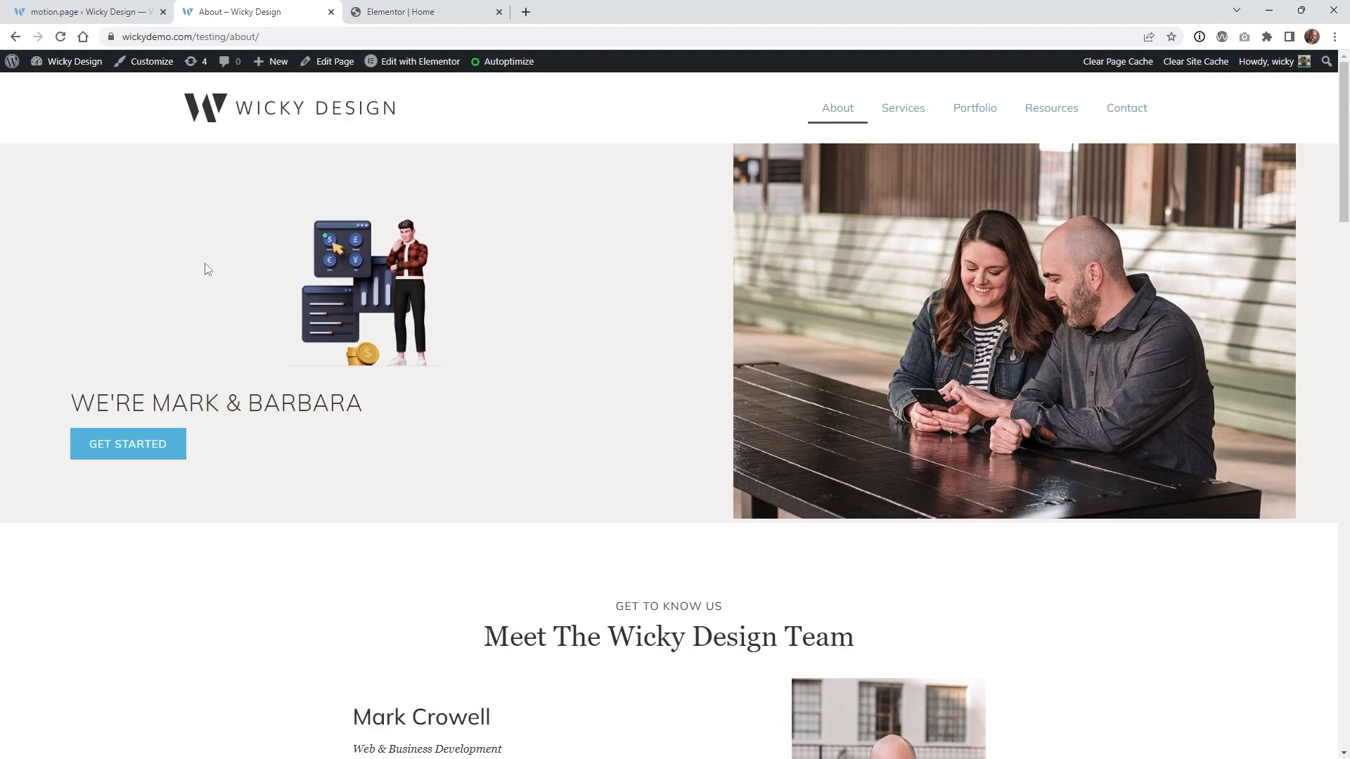
Check the CSS class of the About page's hero illustration in its Elementor advanced settings.
double_click(540, 279)
left_click(532, 280)
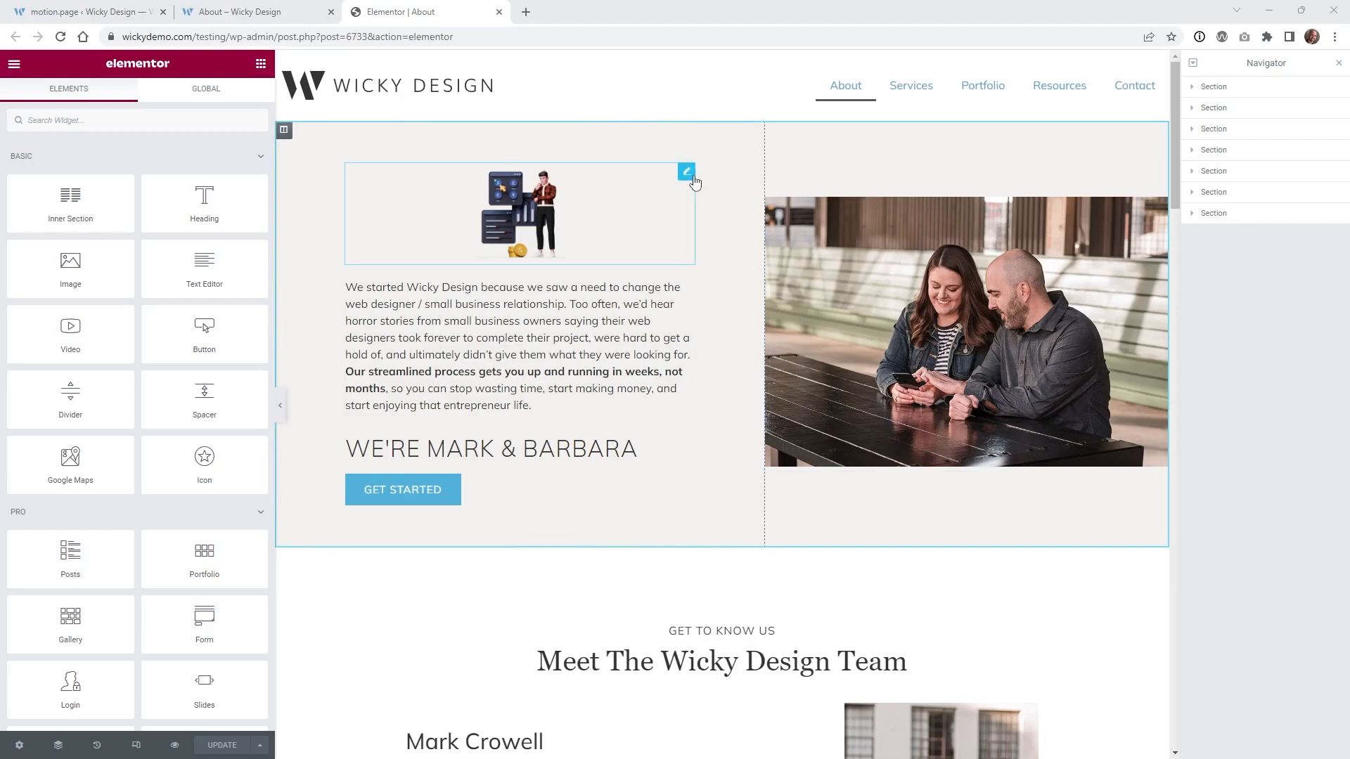
left_click(687, 176)
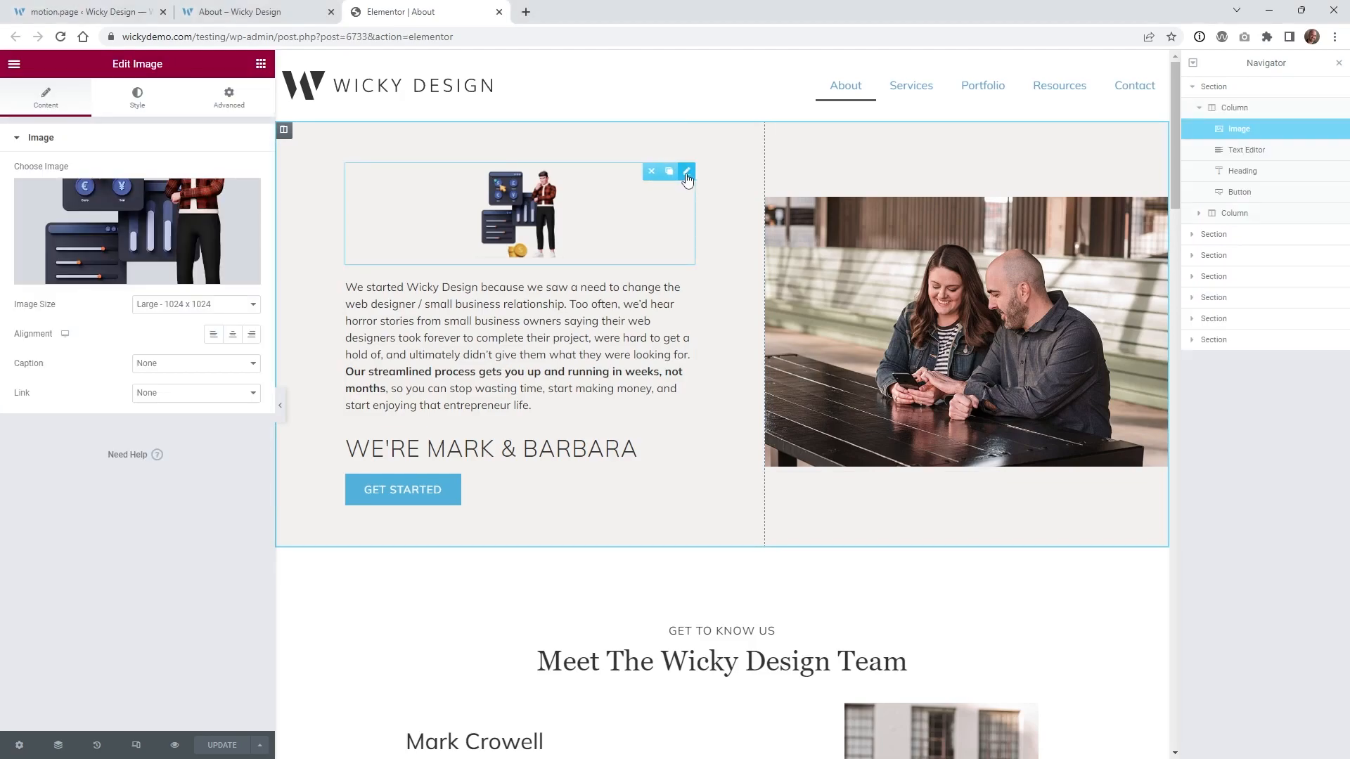
left_click(227, 104)
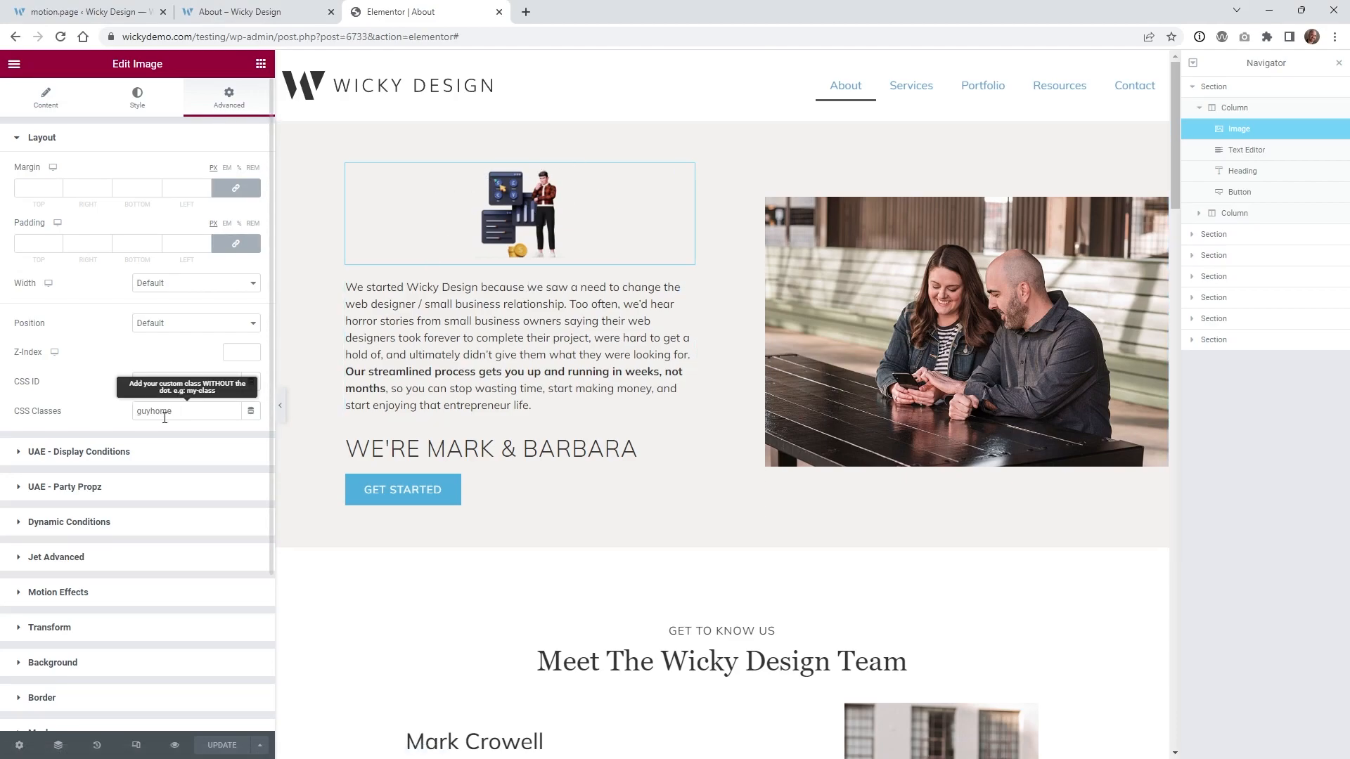
left_click_drag(184, 414, 121, 420)
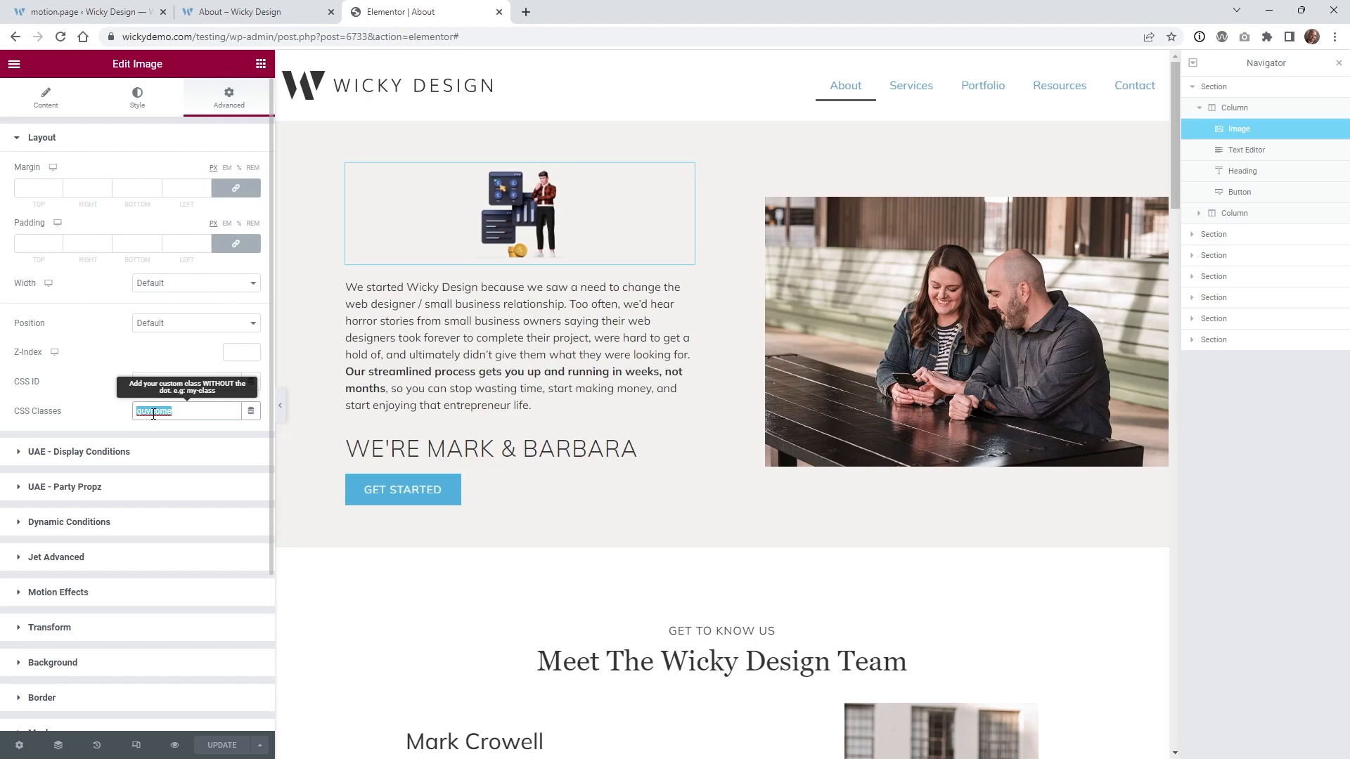
Return to motion.page, load About's About Intro Guy animation from the Library and view its page event choices, keeping Page Load.
left_click(281, 11)
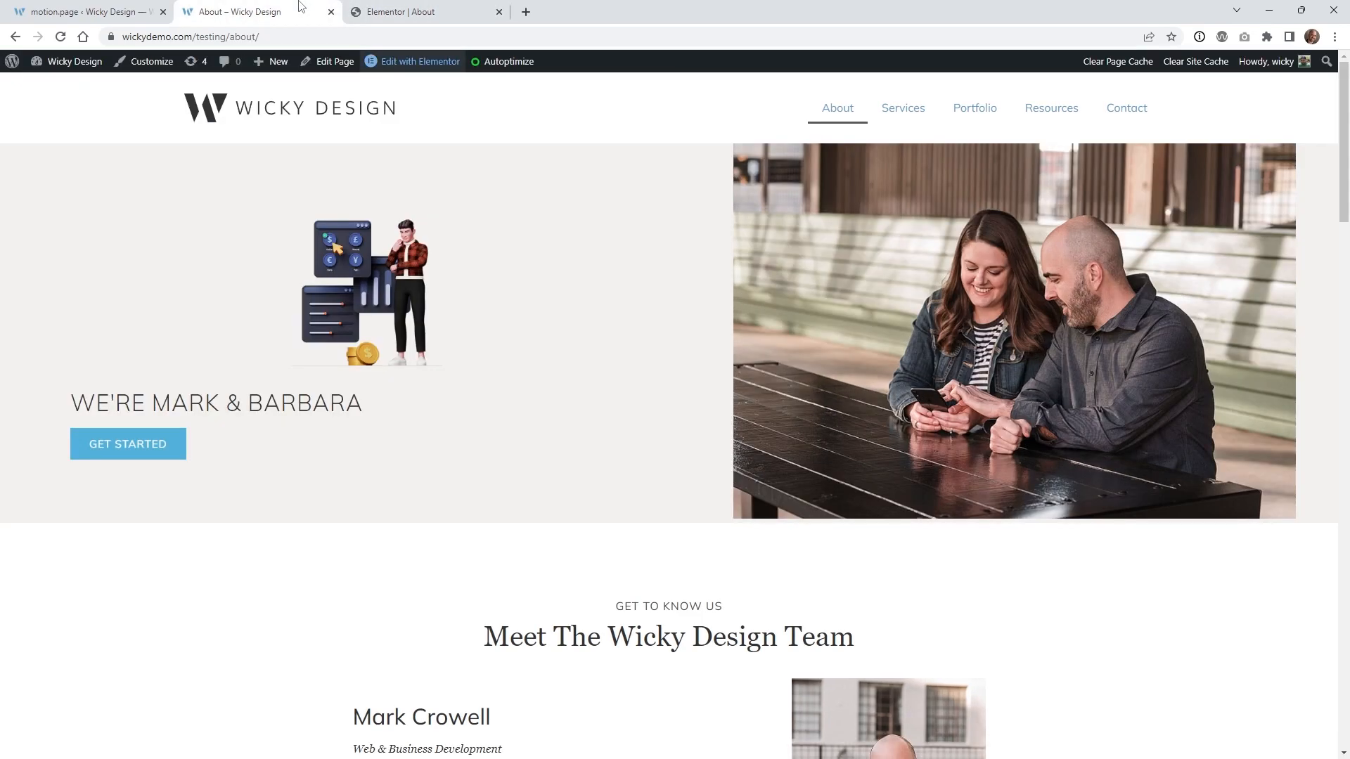
left_click(92, 4)
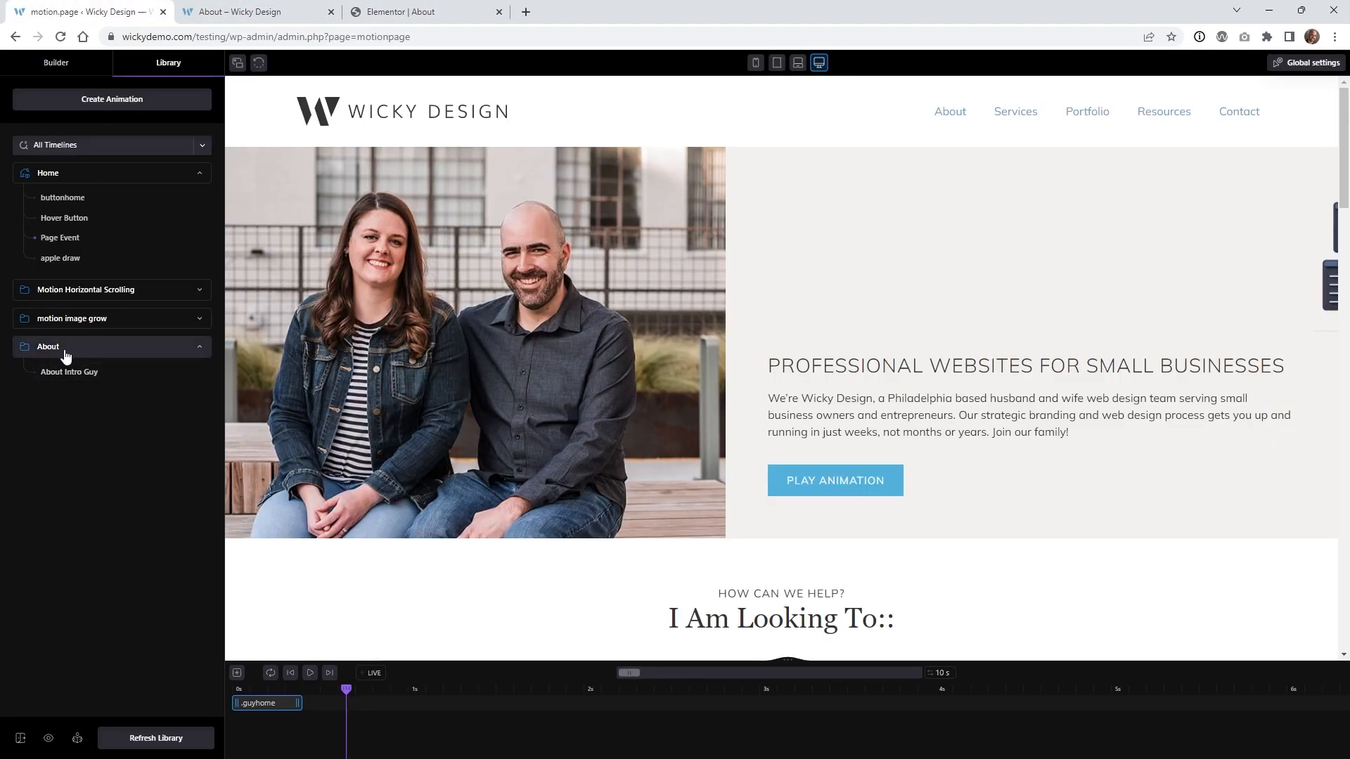
left_click(69, 374)
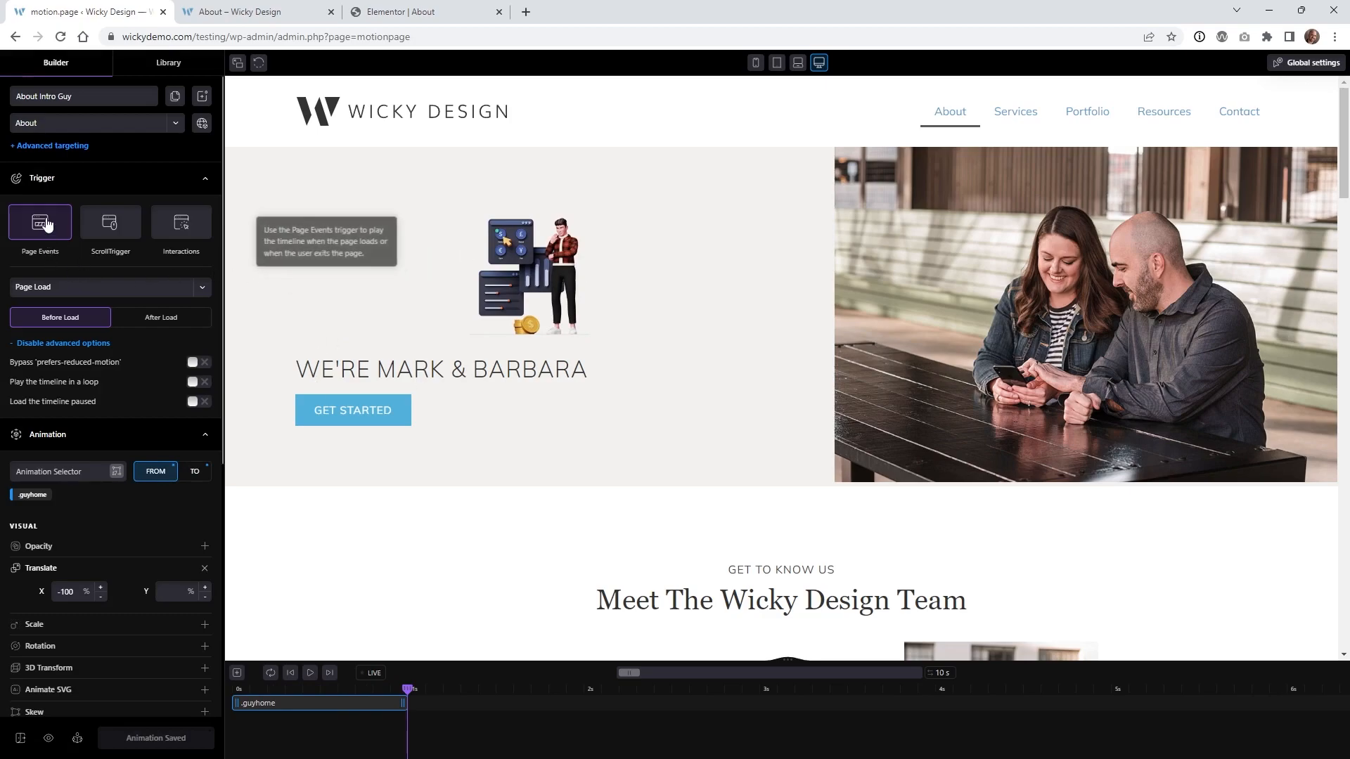
left_click(84, 291)
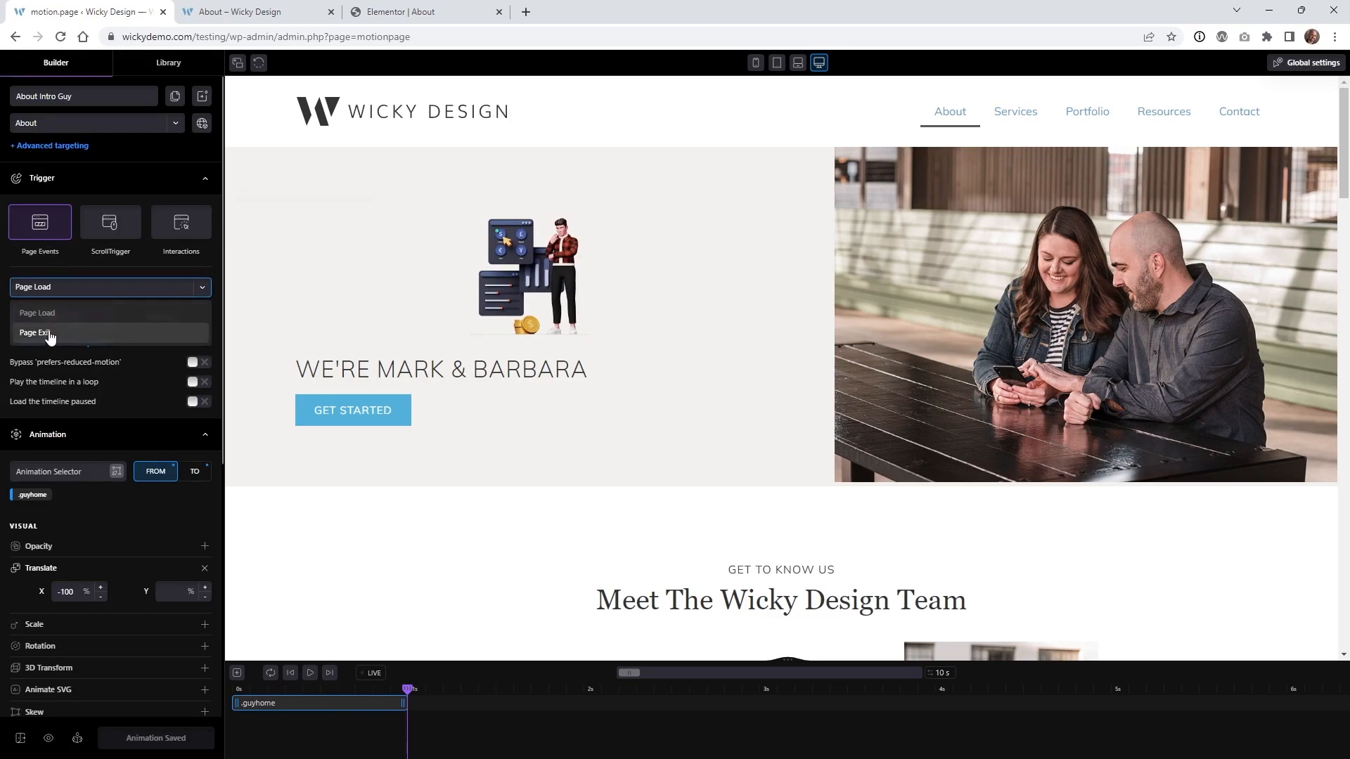
left_click(15, 263)
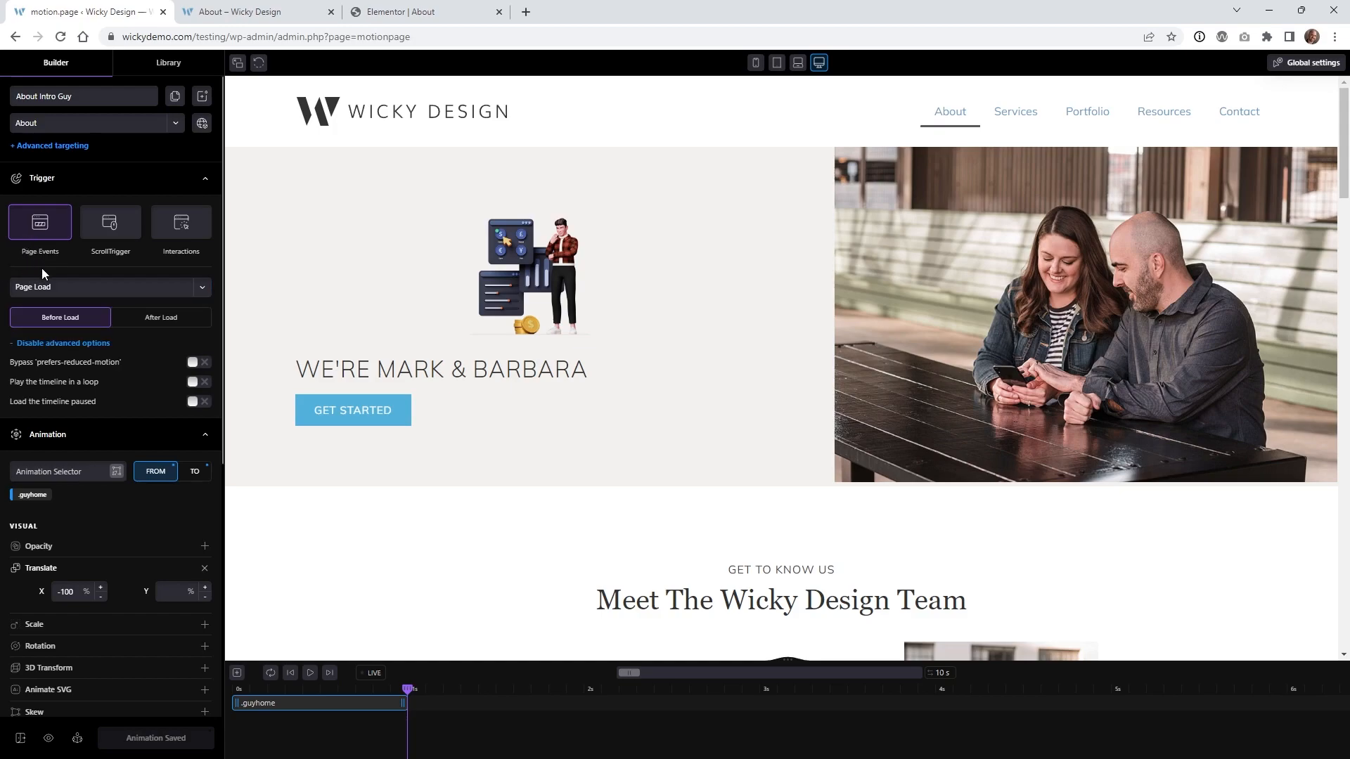
Remove and re-enter .guyhome as the animation selector of About Intro Guy.
scroll(121, 473, "down", 2)
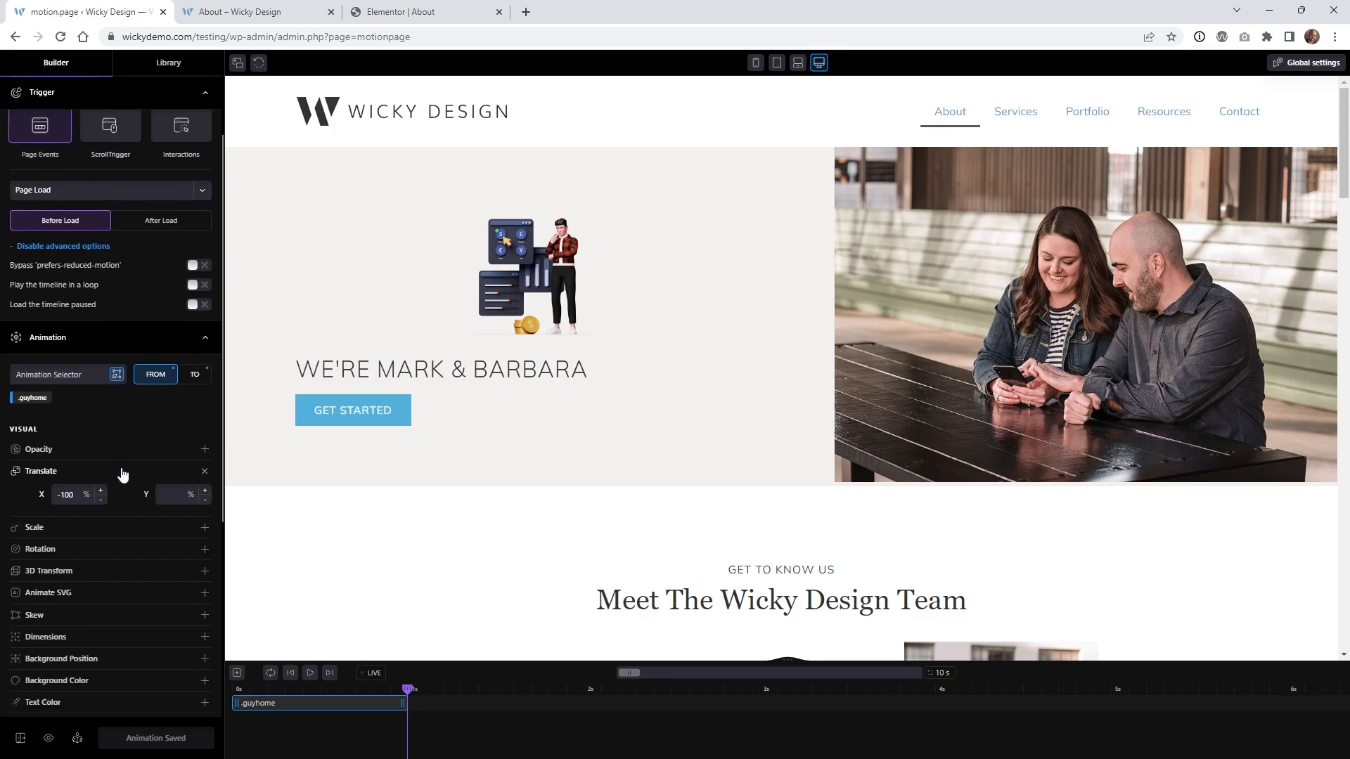
left_click(49, 332)
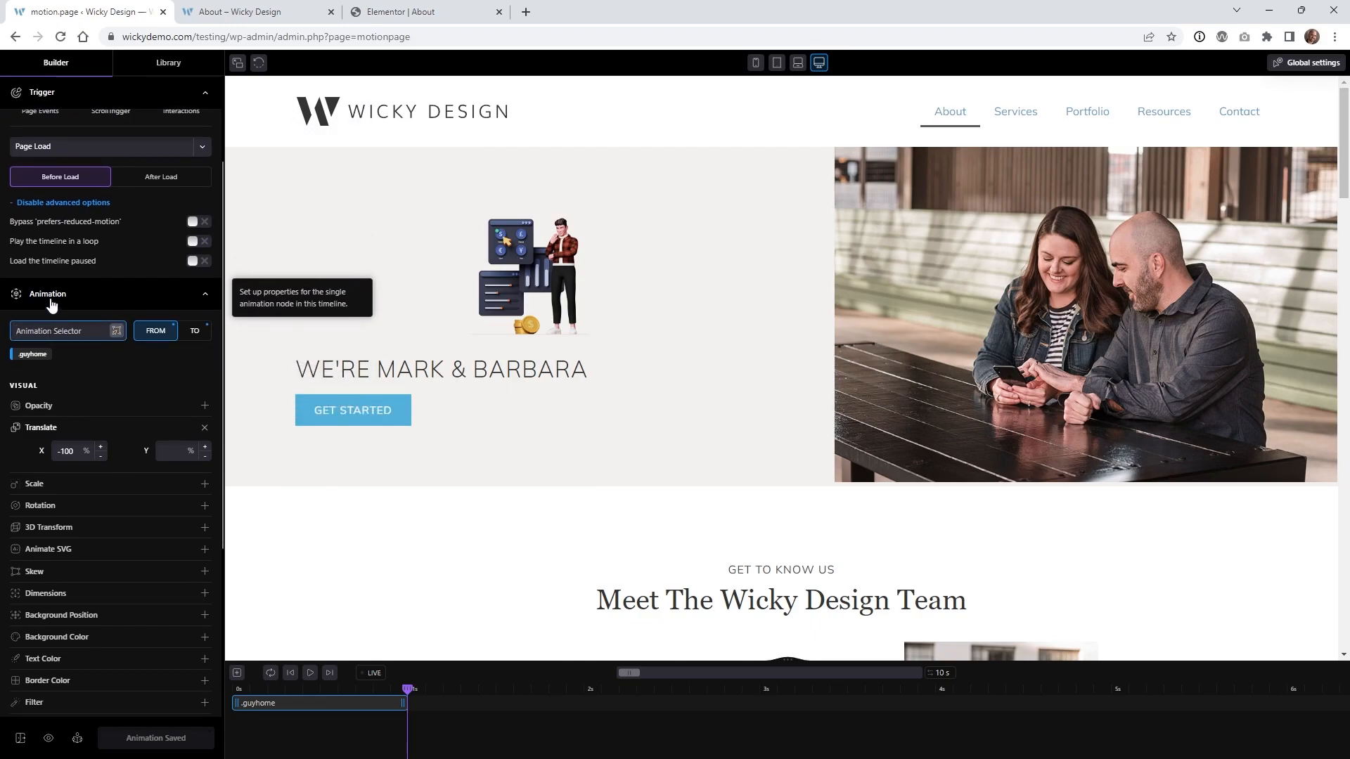
left_click(38, 359)
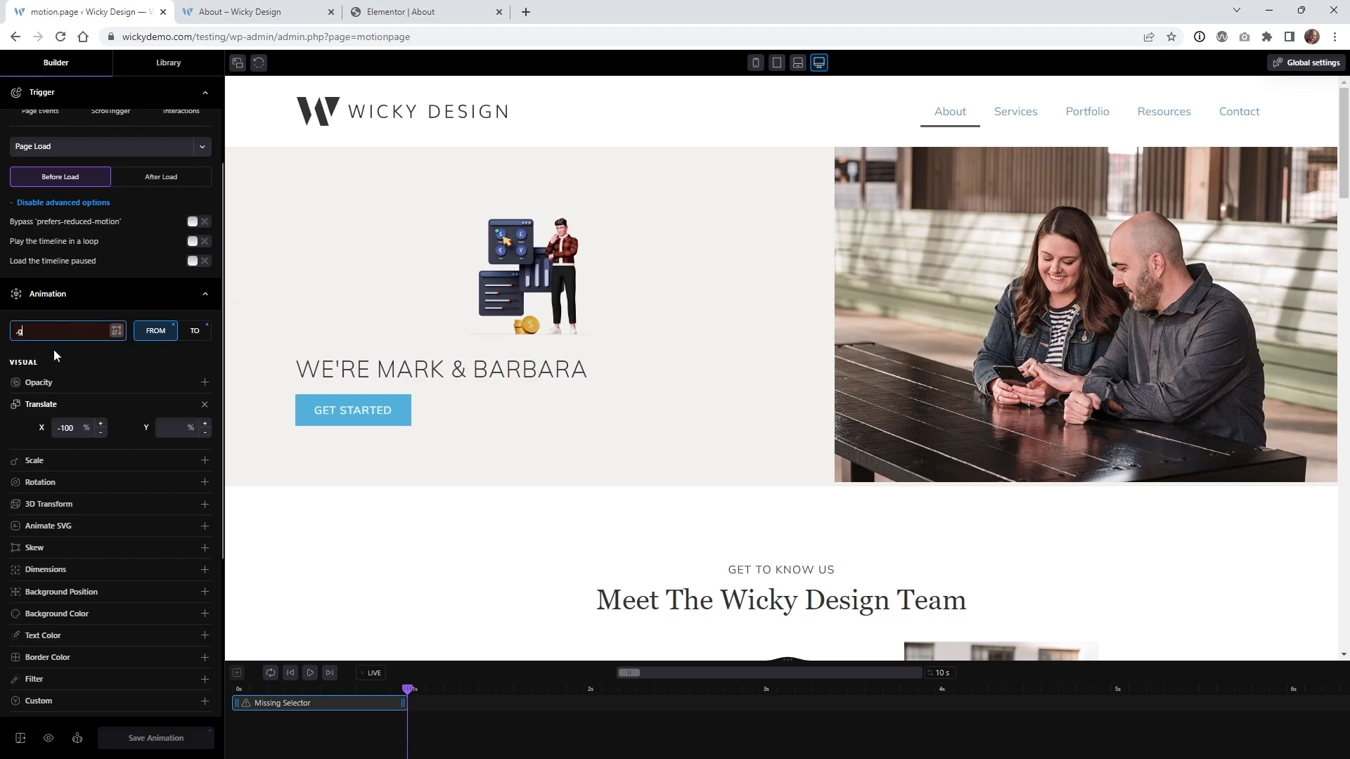
type(".guyhome")
key("Return")
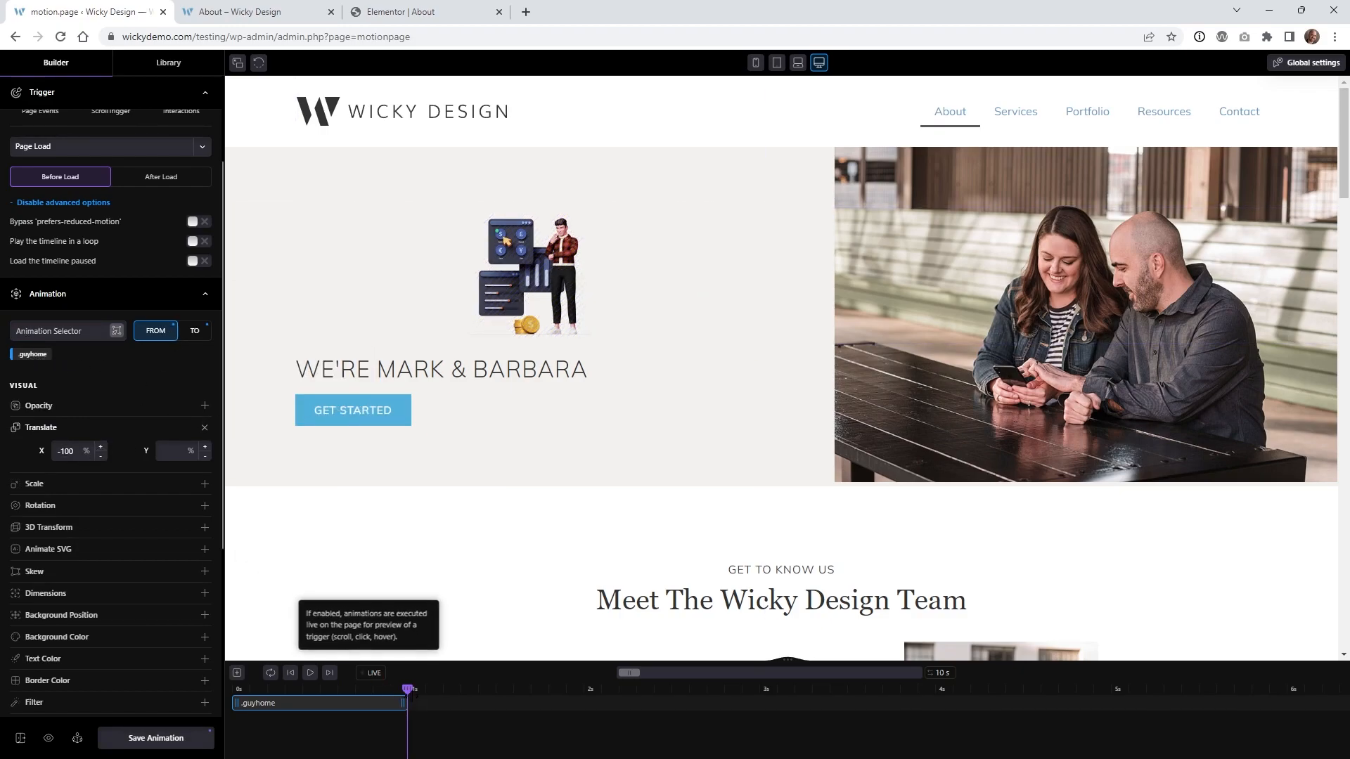
Scrub the About illustration's entrance on the timeline and compare its From and To Translate settings.
left_click_drag(407, 690, 226, 702)
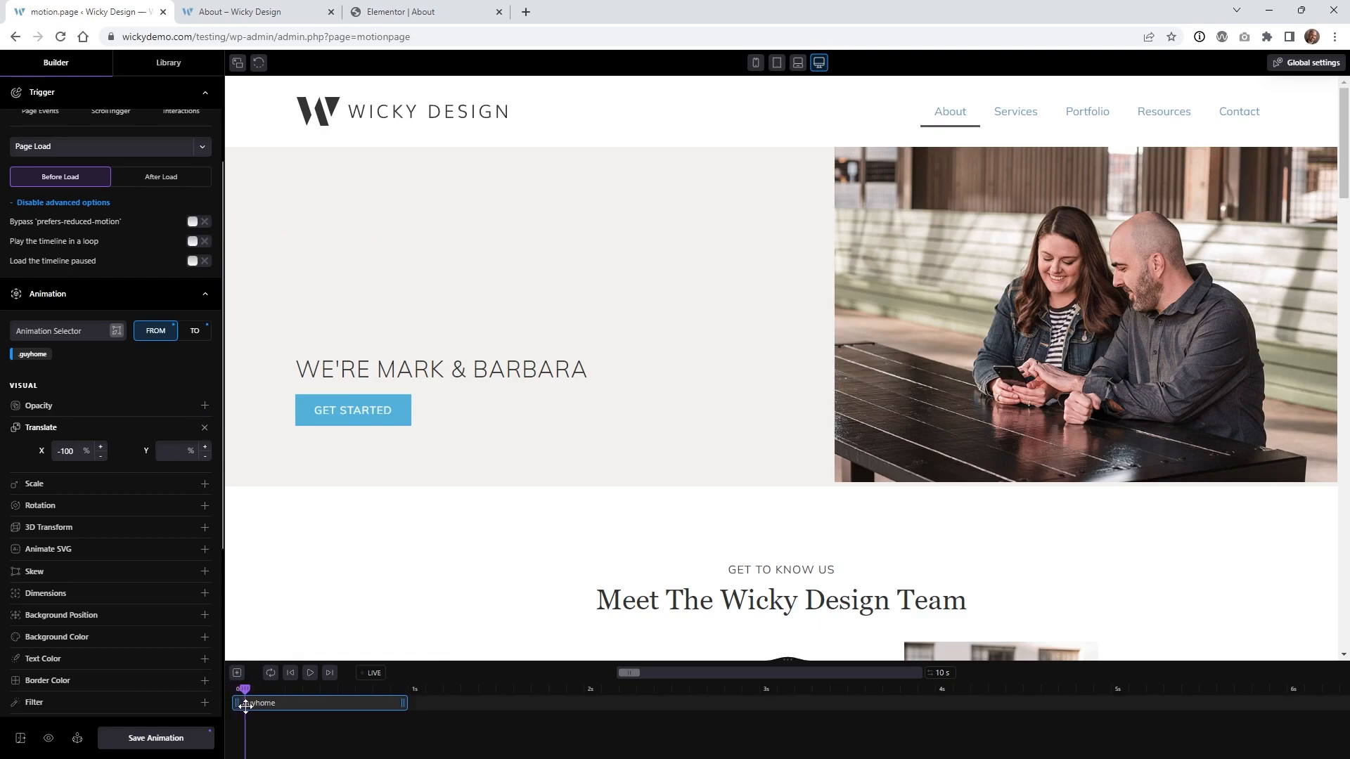
left_click_drag(222, 706, 394, 711)
left_click(197, 331)
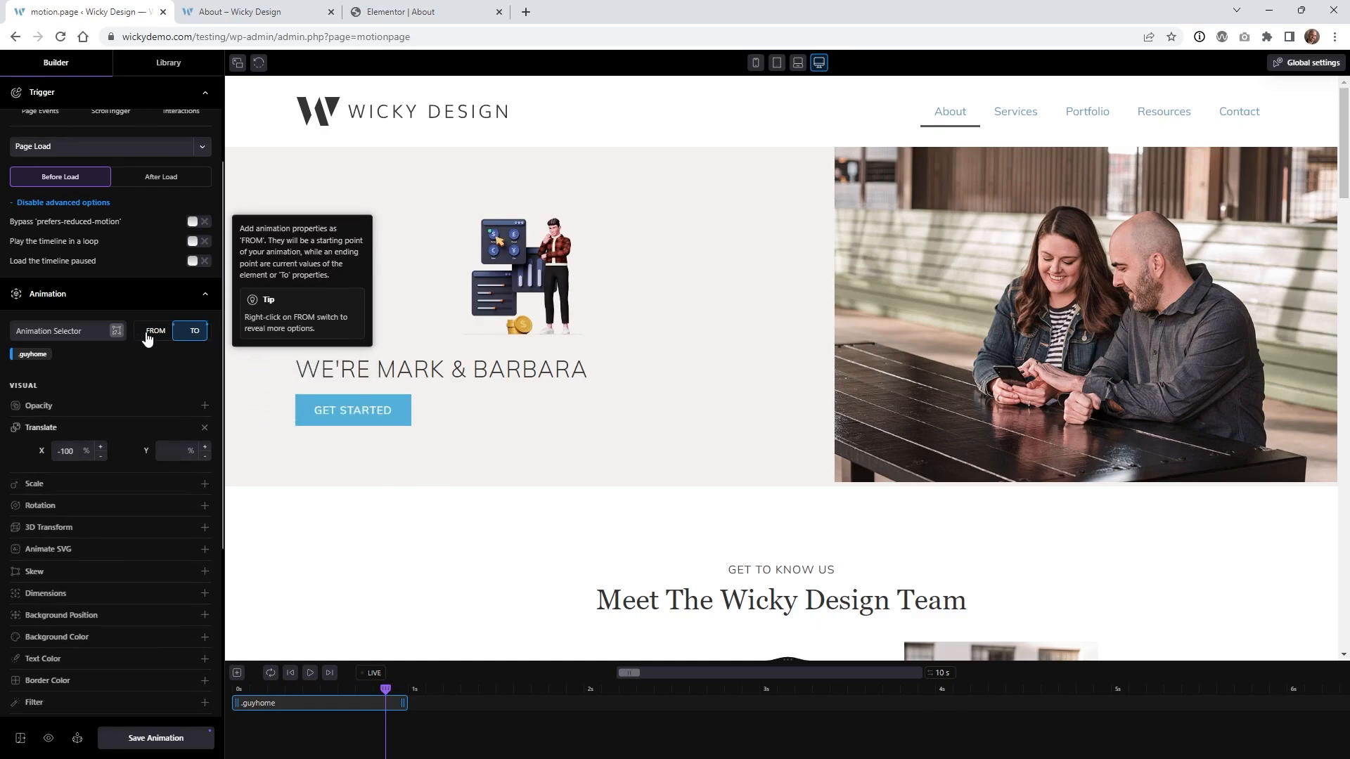
left_click(150, 334)
left_click(204, 334)
left_click_drag(387, 692, 411, 696)
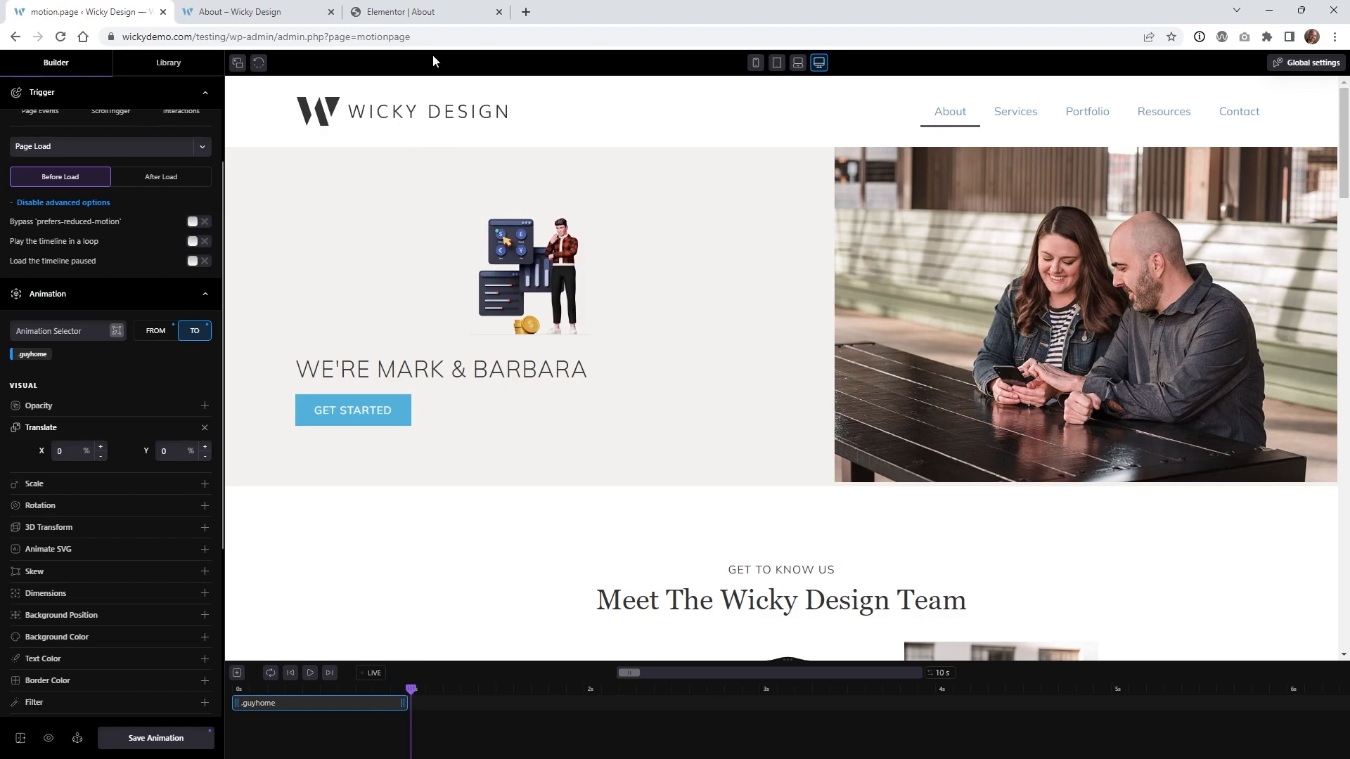
Recheck the About illustration in Elementor, then preview and save the About Intro Guy animation in motion.page.
left_click(422, 12)
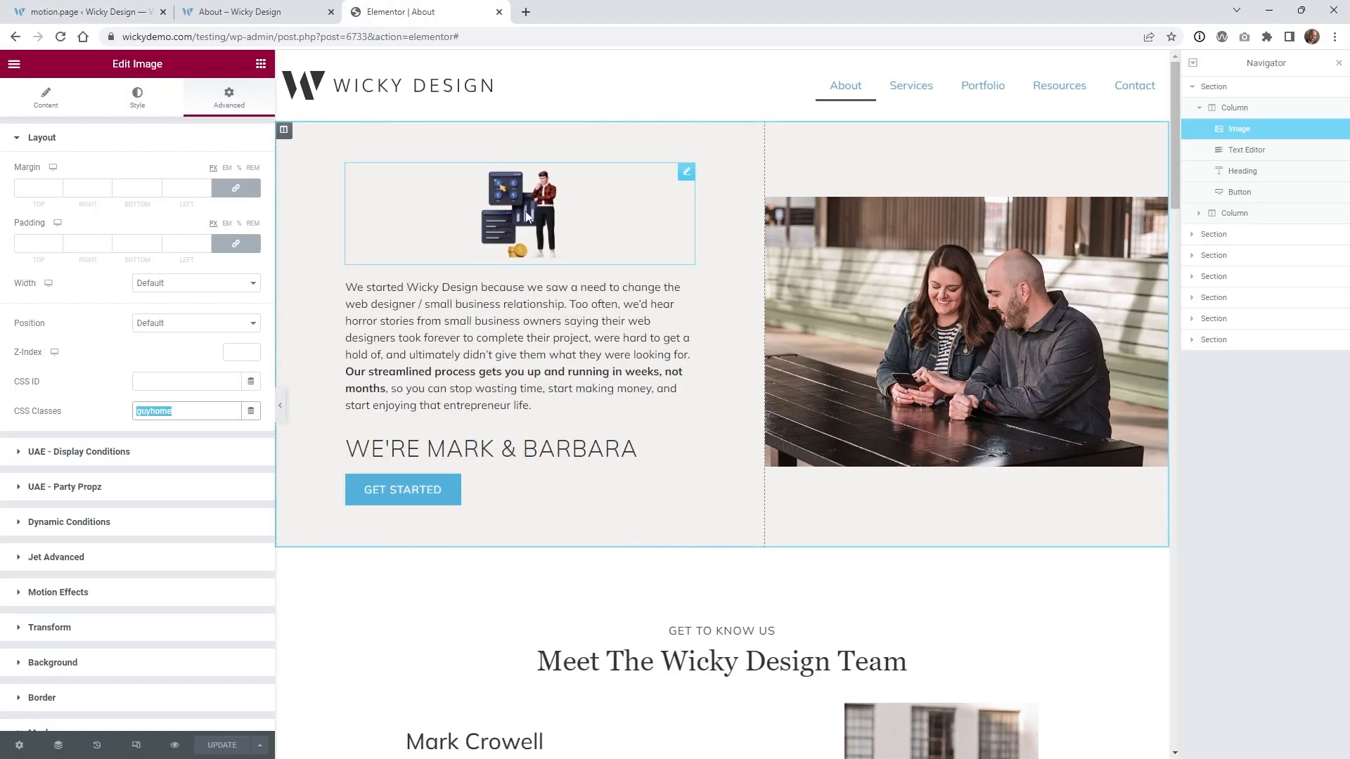
left_click(105, 12)
mouse_move(411, 691)
left_mouse_down()
mouse_move(230, 696)
mouse_move(398, 705)
left_mouse_up()
left_click(184, 745)
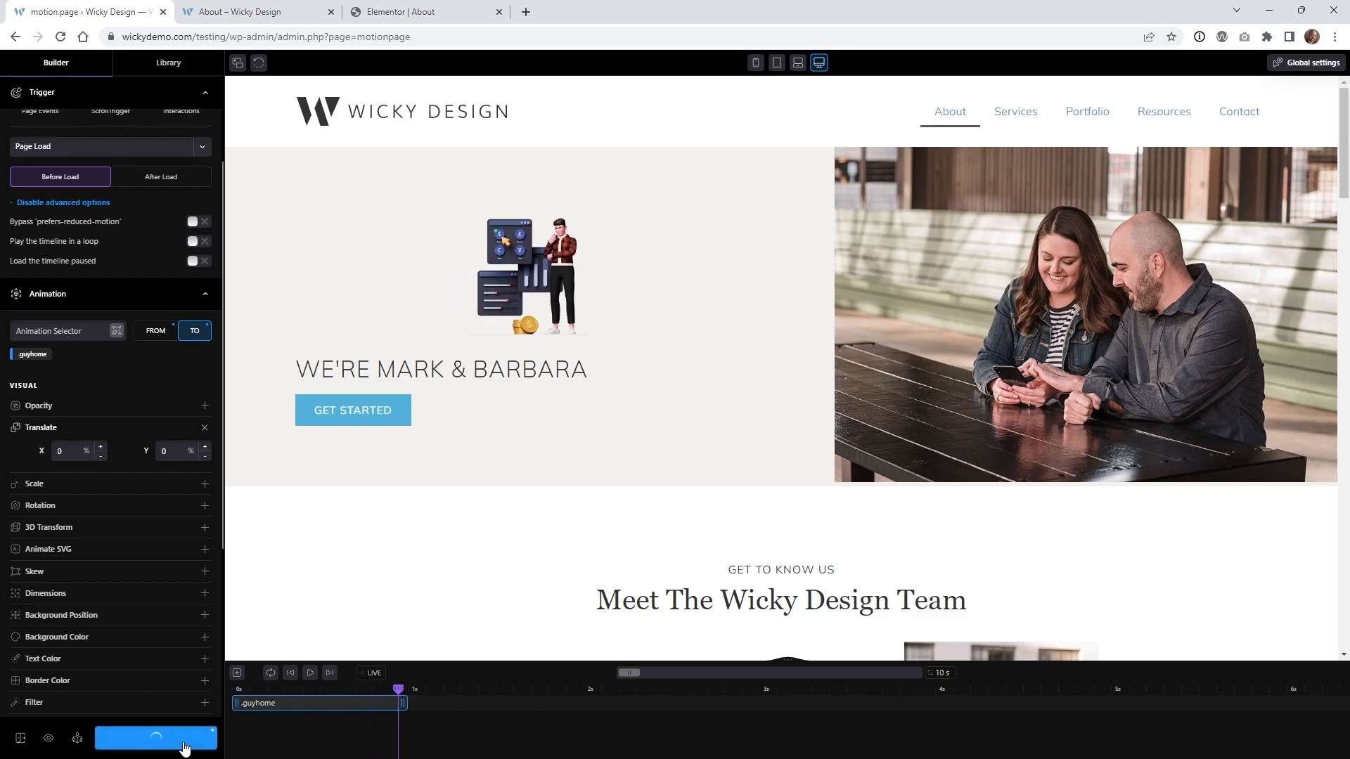